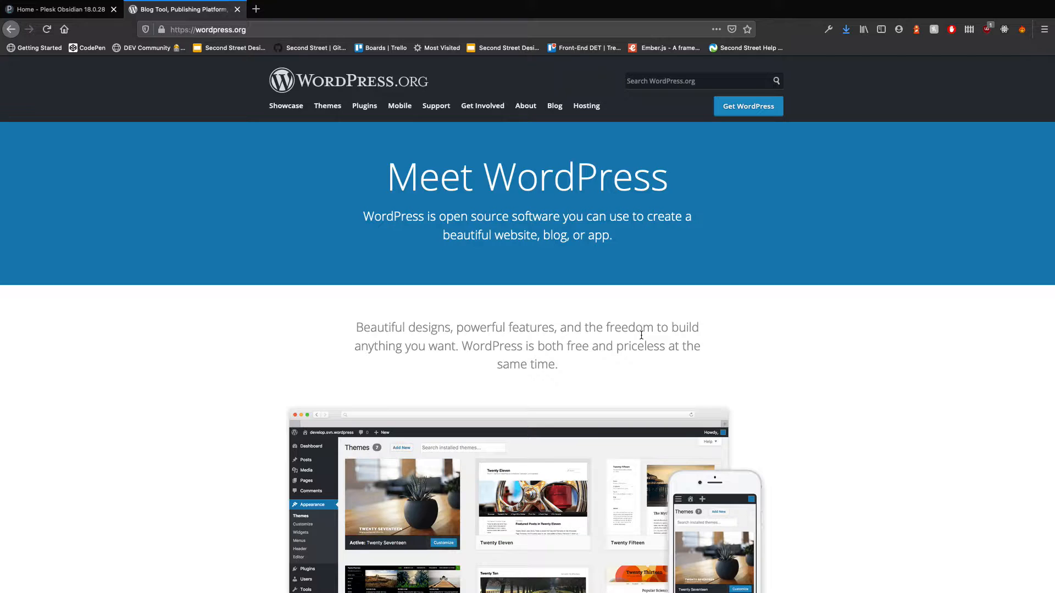
Browse the WordPress.org theme directory, view the Twenty Twenty theme's details and return to the themes list.
{"action": "scroll", "coordinate": [566, 582], "scroll_direction": "down", "scroll_amount": 3}
{"action": "scroll", "coordinate": [566, 581], "scroll_direction": "up", "scroll_amount": 3}
{"action": "left_click", "coordinate": [326, 106]}
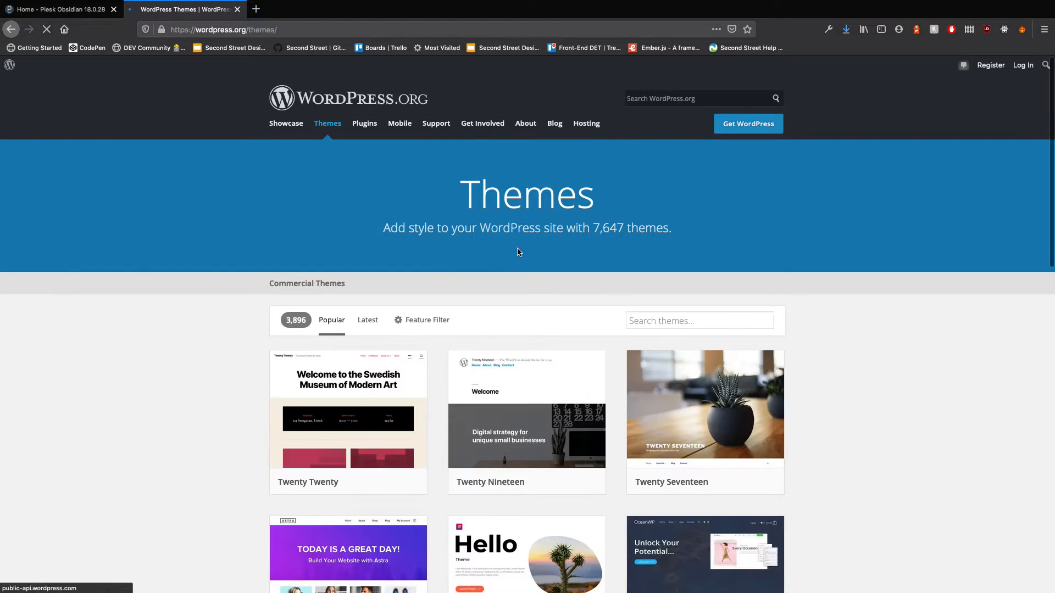
{"action": "scroll", "coordinate": [516, 250], "scroll_direction": "down", "scroll_amount": 2}
{"action": "left_click", "coordinate": [382, 324]}
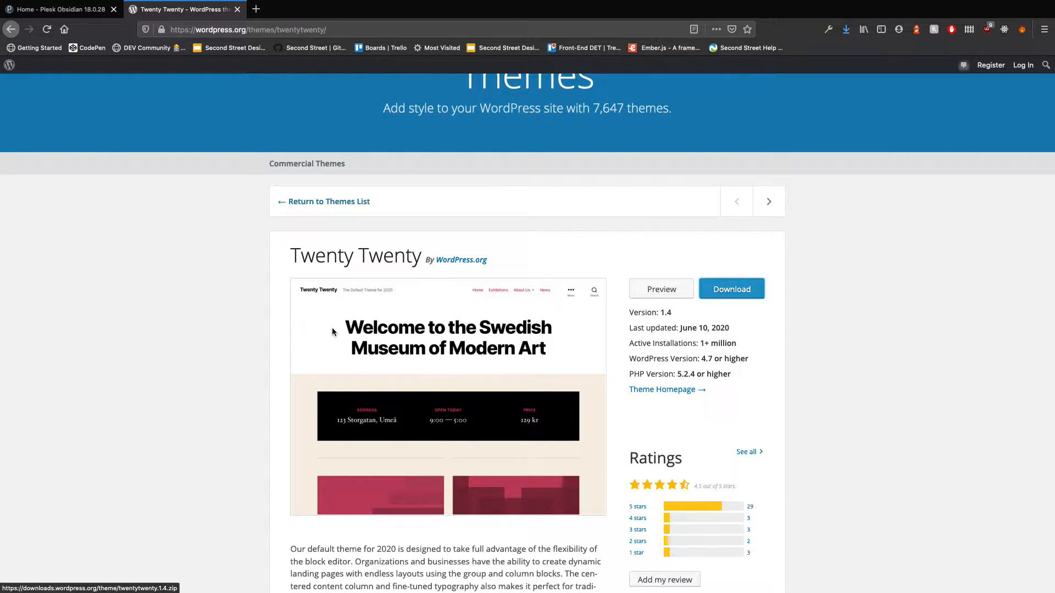
{"action": "left_click", "coordinate": [311, 201]}
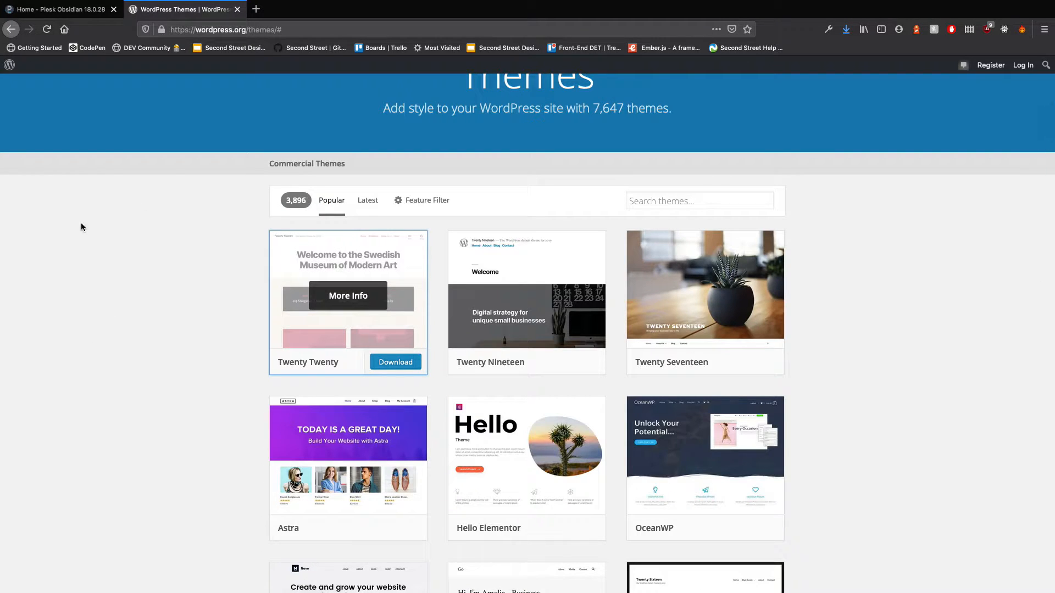
Switch to Plesk, open the matteblackmedia.net domain and log in to its Bloggers Unite WordPress dashboard.
{"action": "left_click", "coordinate": [61, 9]}
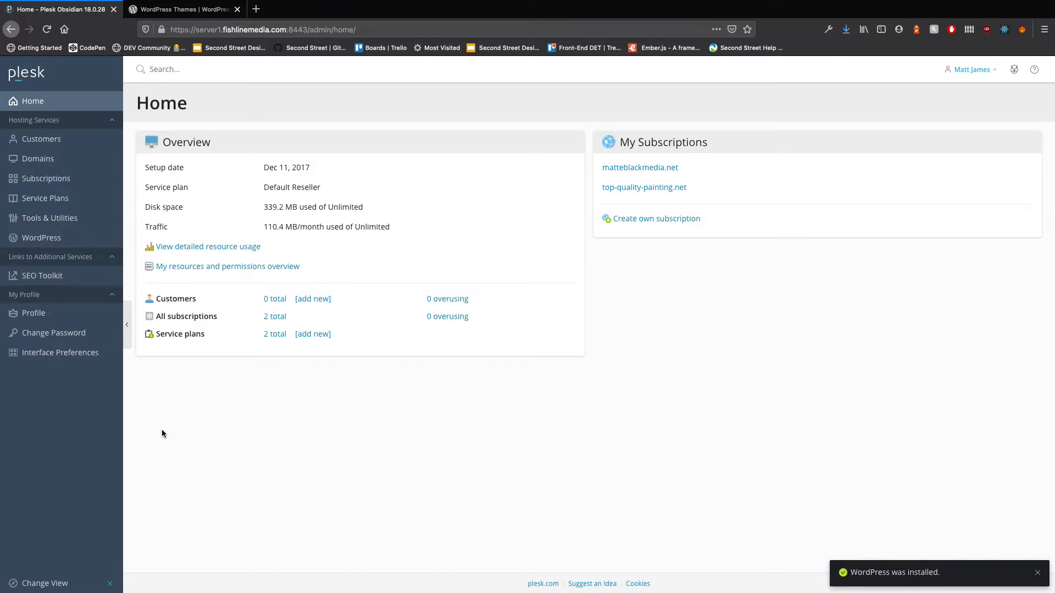
{"action": "left_click", "coordinate": [50, 158]}
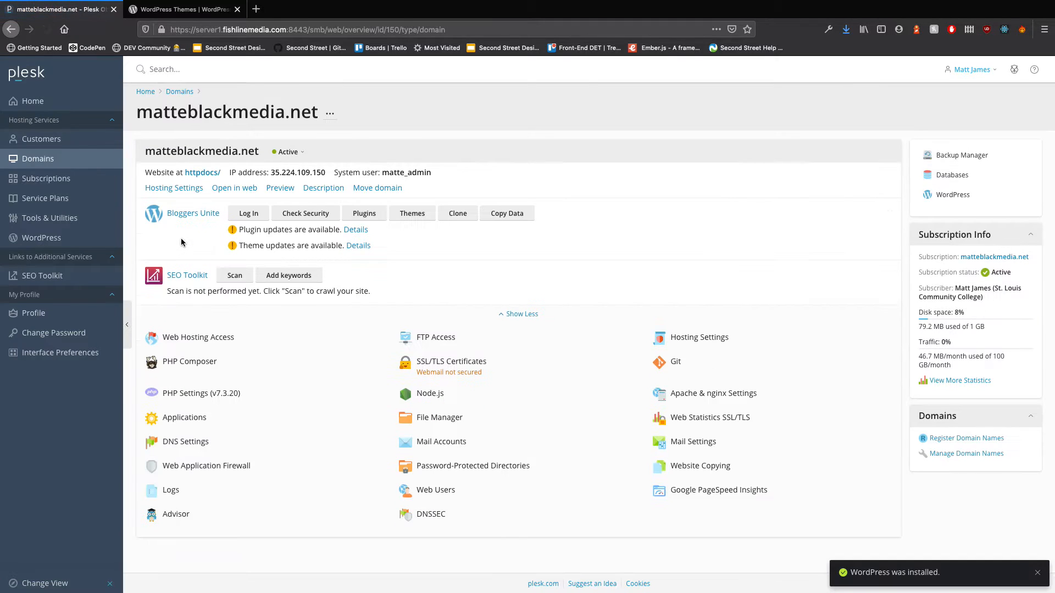
{"action": "left_click", "coordinate": [245, 213]}
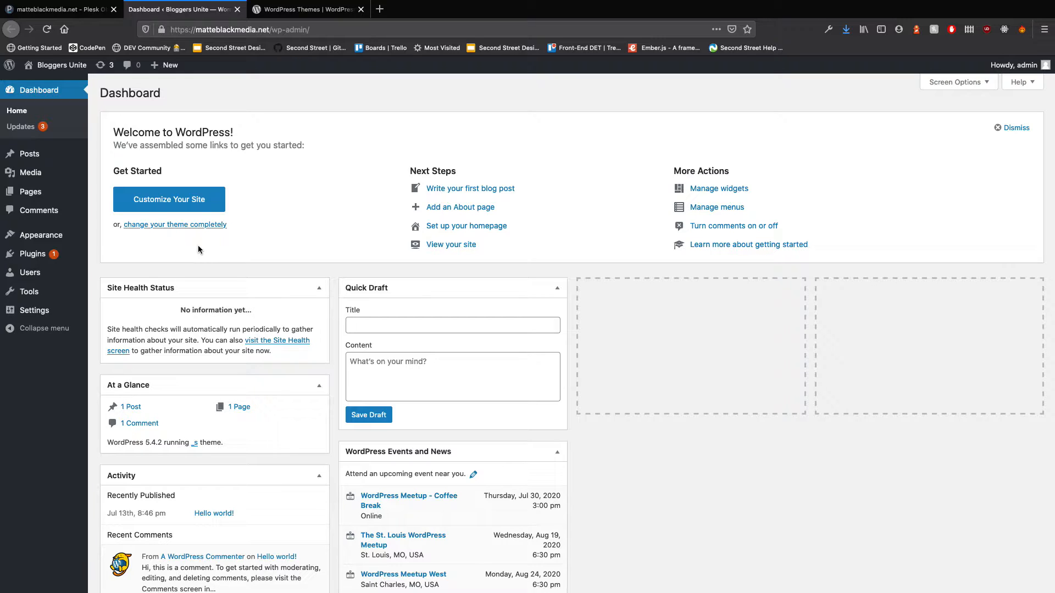
Install and activate the Classic Editor plugin on the WordPress site.
{"action": "mouse_move", "coordinate": [43, 257]}
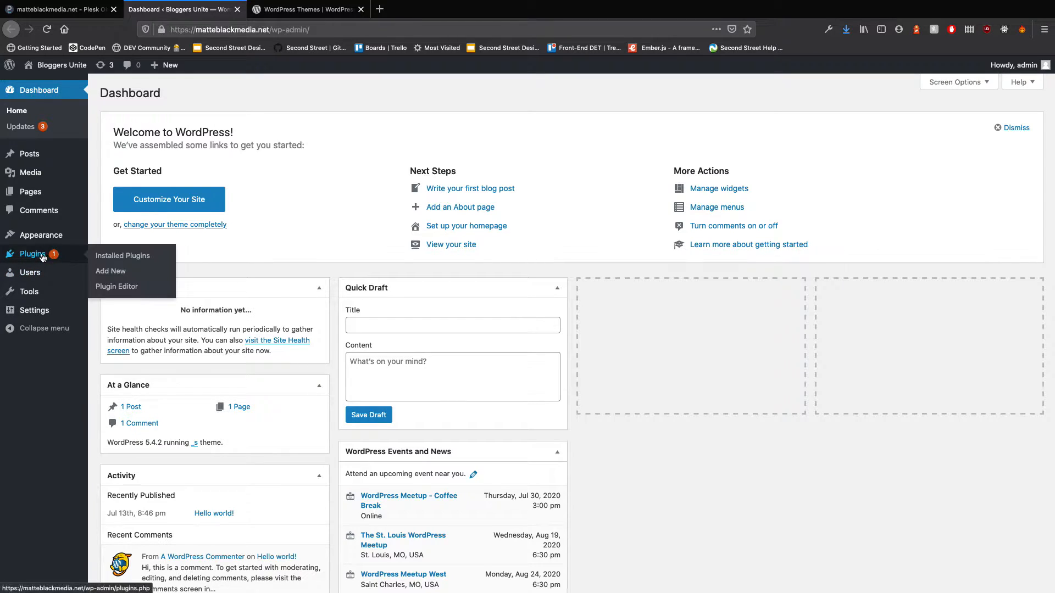
{"action": "left_click", "coordinate": [102, 271]}
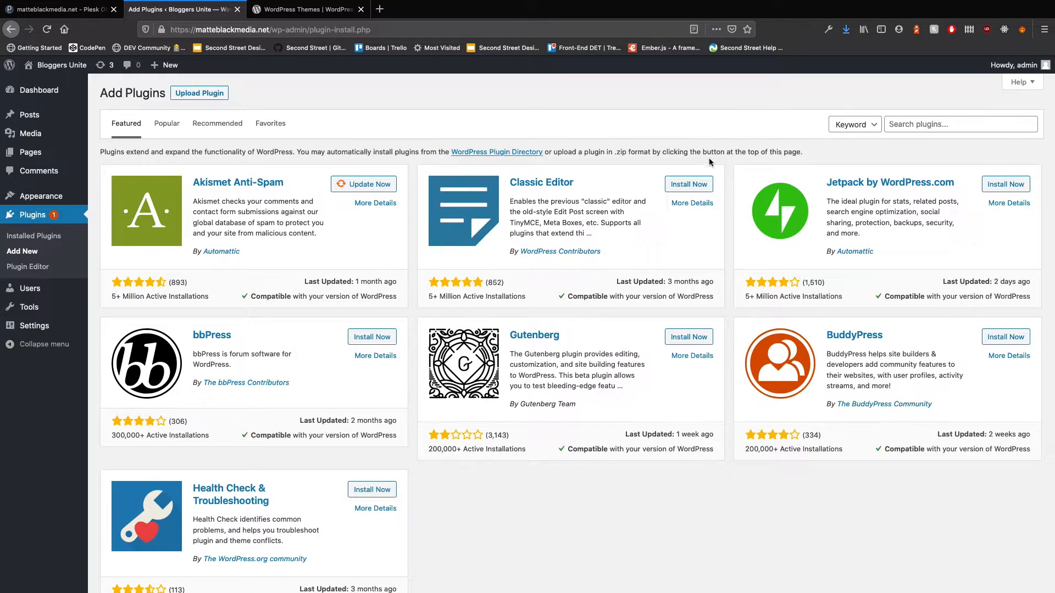
{"action": "left_click", "coordinate": [695, 187]}
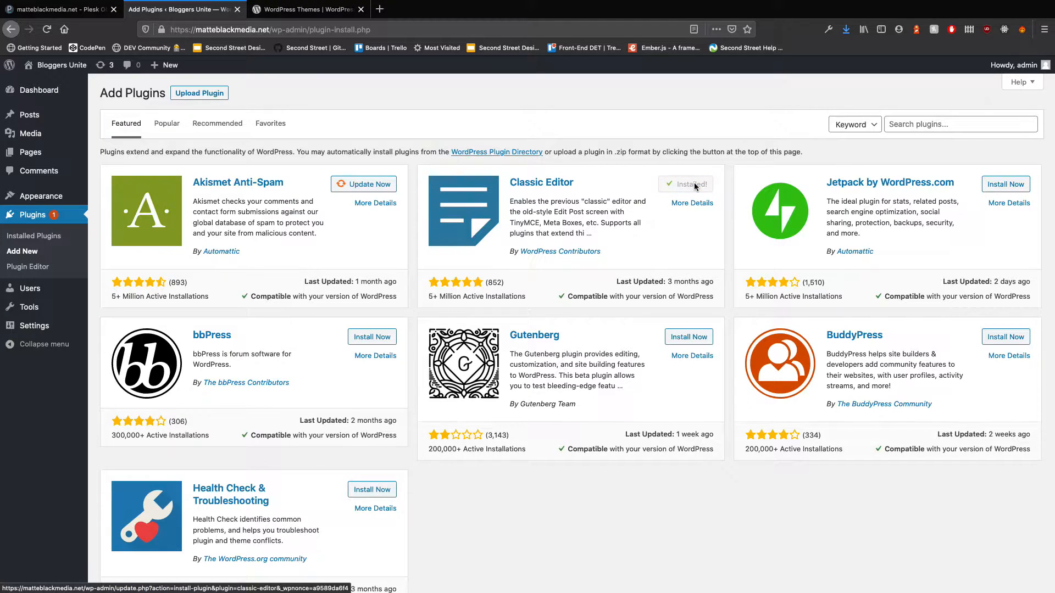
{"action": "left_click", "coordinate": [687, 185]}
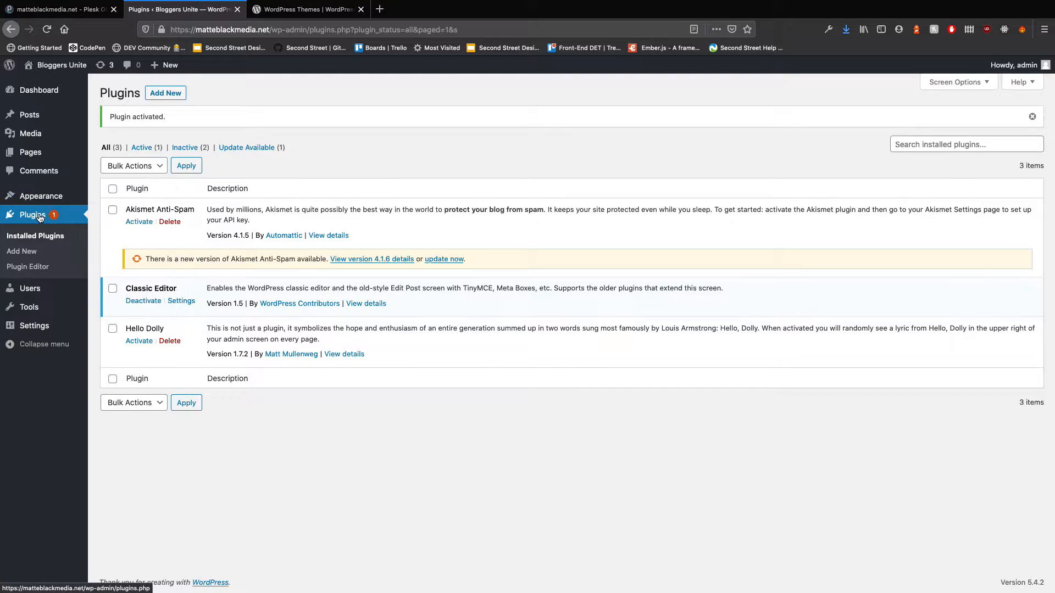
Install and activate the Jetpack by WordPress.com plugin and look over its setup page.
{"action": "left_click", "coordinate": [32, 253]}
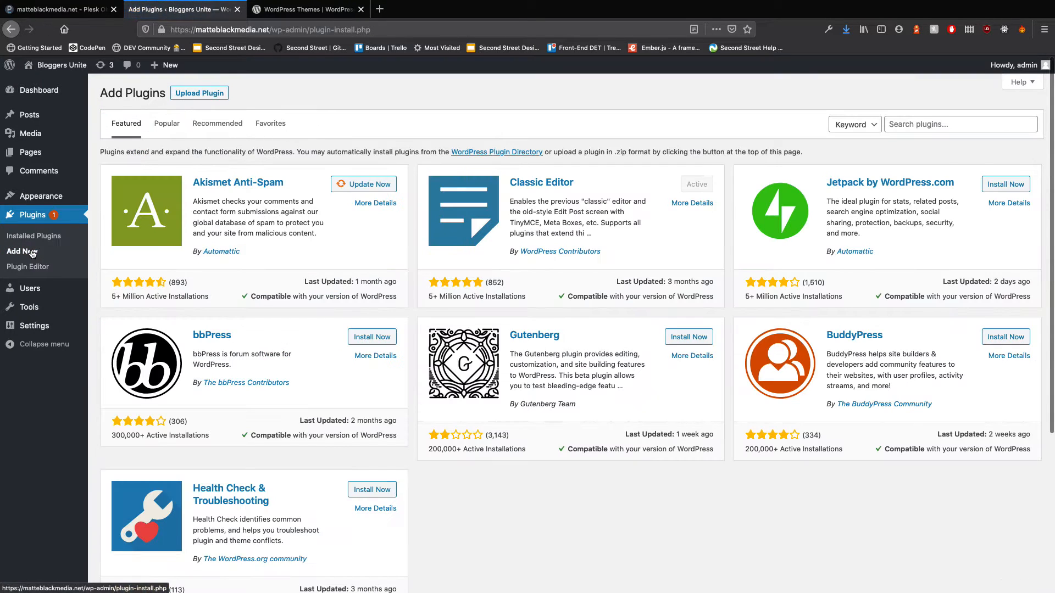
{"action": "left_click", "coordinate": [1014, 187]}
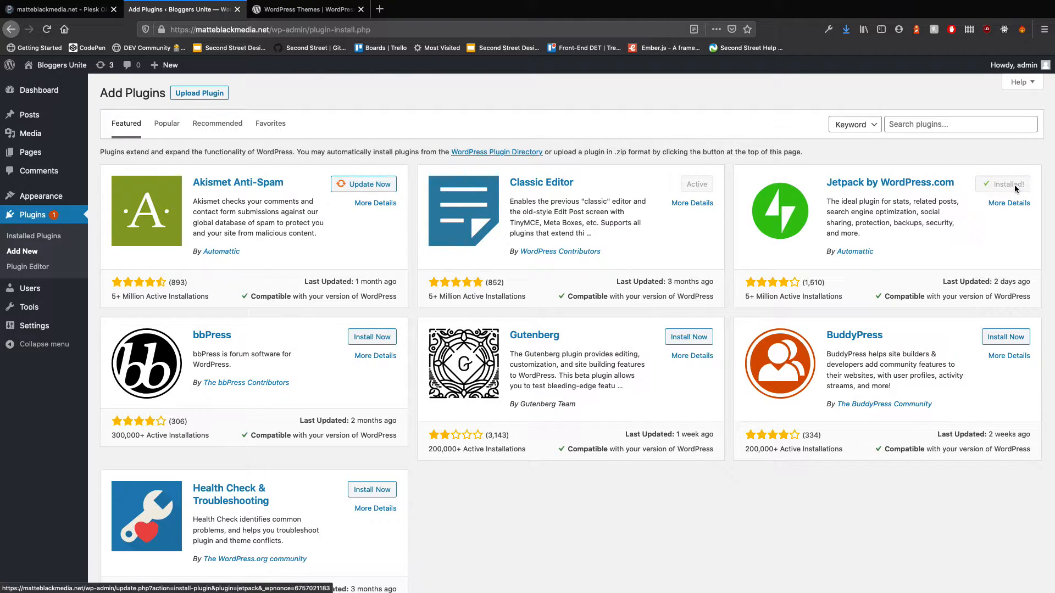
{"action": "left_click", "coordinate": [1009, 183]}
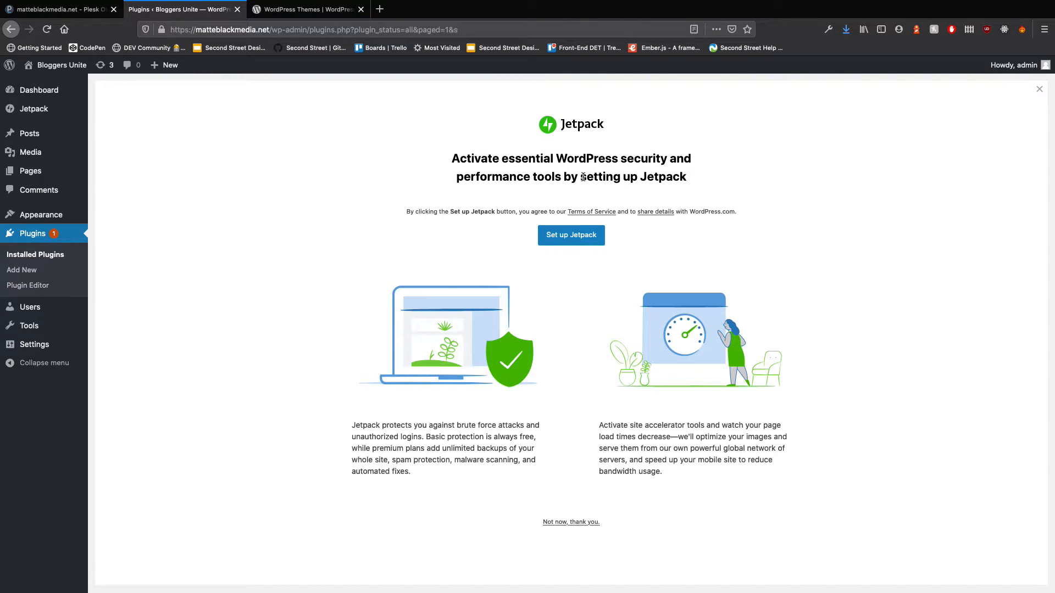
{"action": "scroll", "coordinate": [550, 356], "scroll_direction": "down", "scroll_amount": 3}
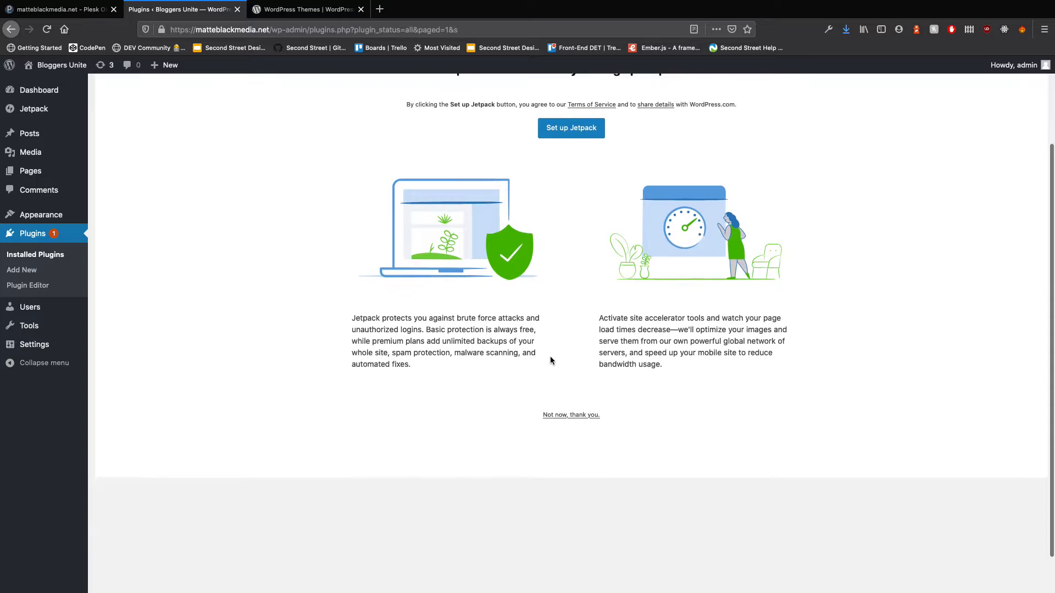
{"action": "scroll", "coordinate": [551, 361], "scroll_direction": "up", "scroll_amount": 3}
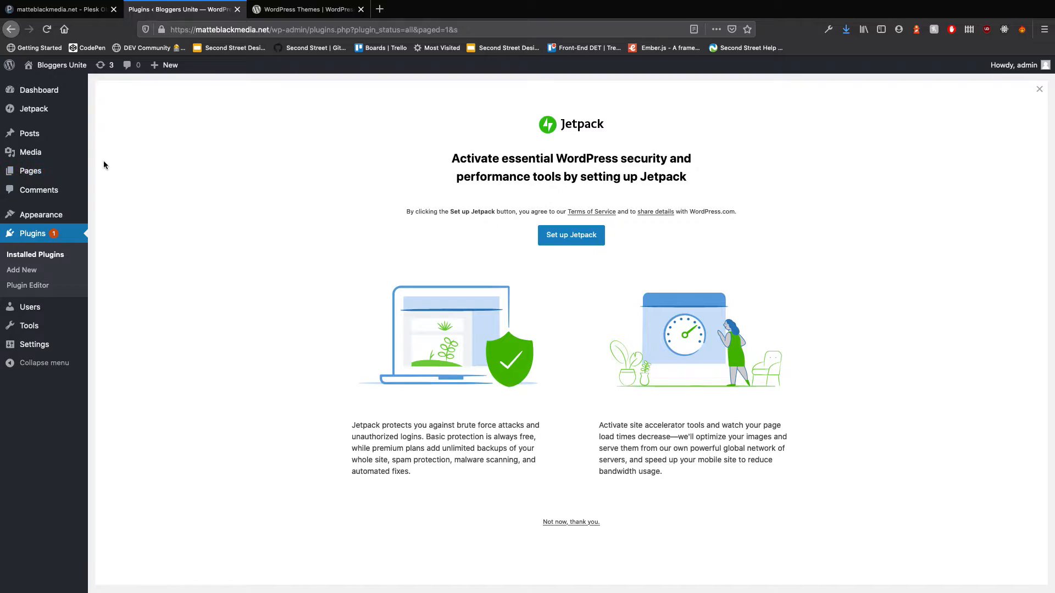
Create a new page with the title "my new page".
{"action": "mouse_move", "coordinate": [77, 139]}
{"action": "mouse_move", "coordinate": [46, 132]}
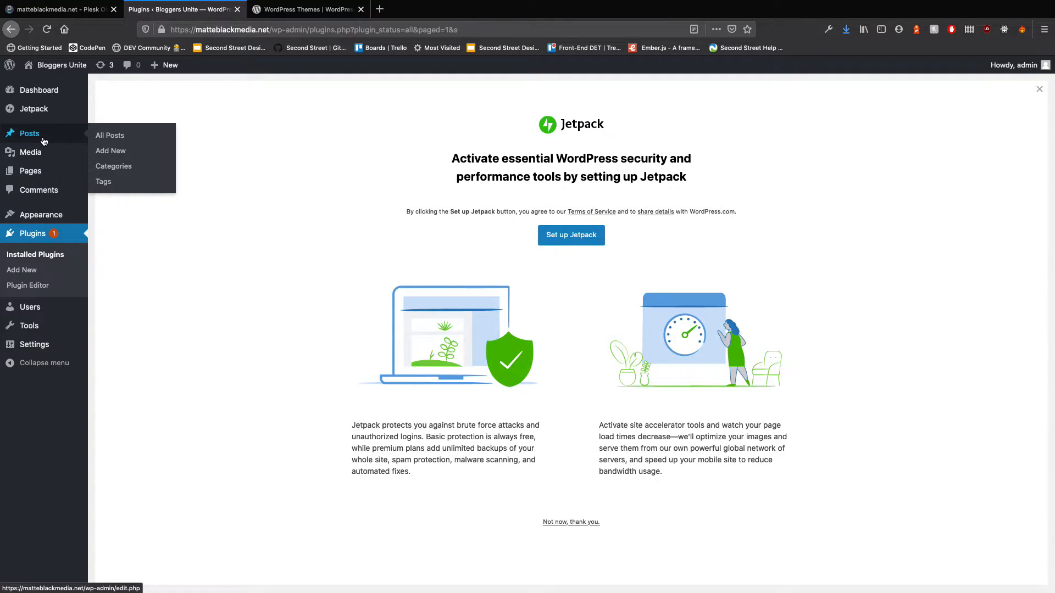
{"action": "mouse_move", "coordinate": [32, 172]}
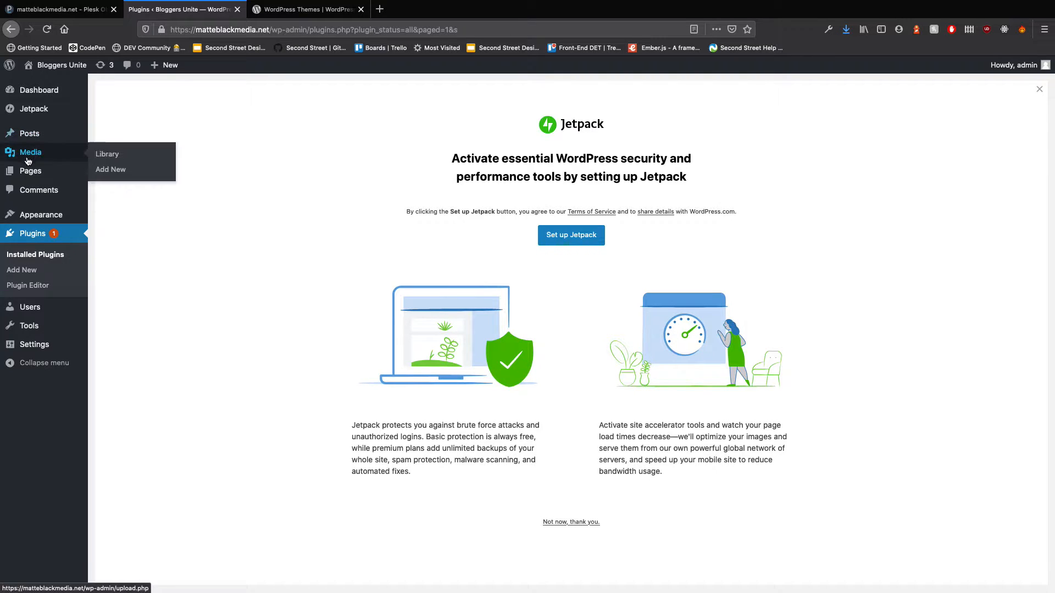
{"action": "mouse_move", "coordinate": [24, 171]}
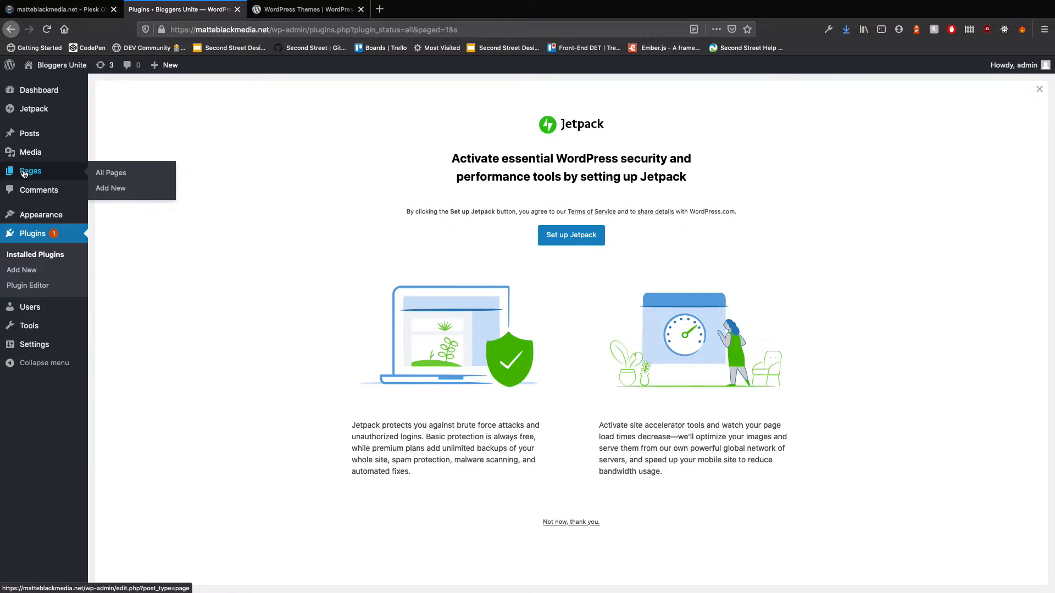
{"action": "left_click", "coordinate": [110, 190]}
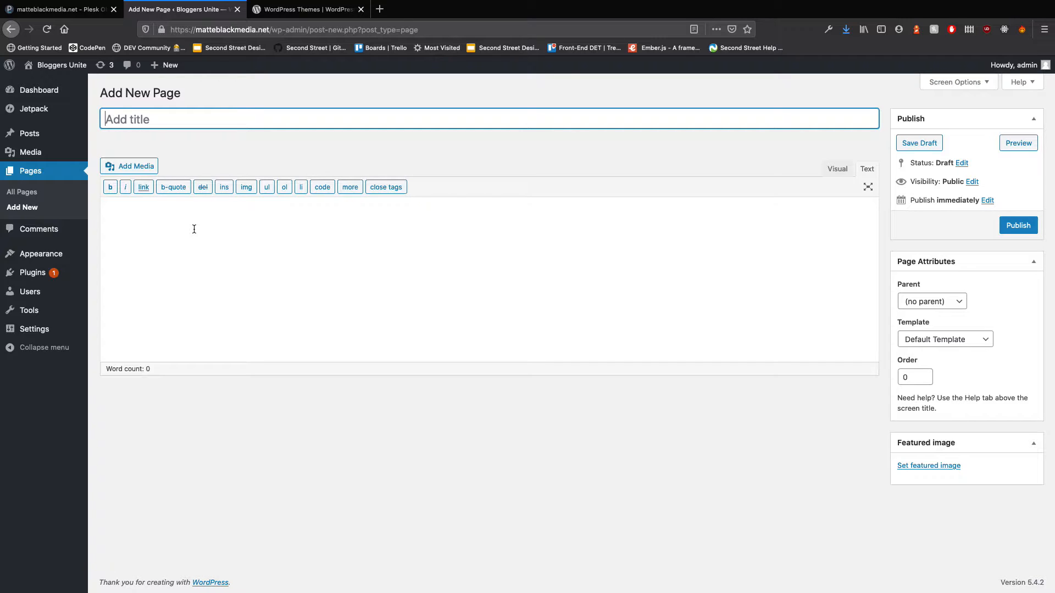
{"action": "type", "text": "my new page"}
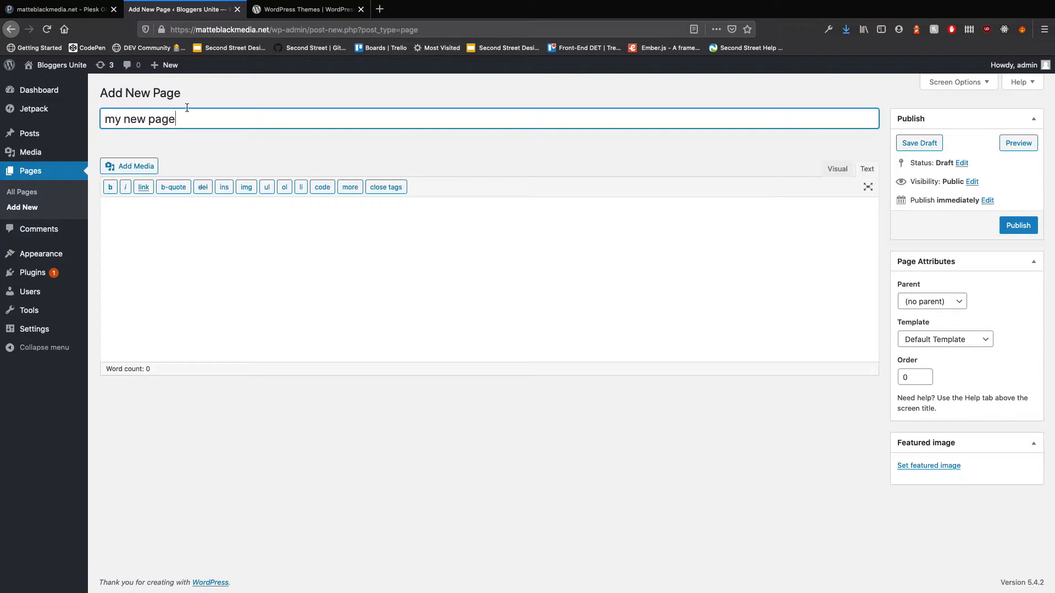
{"action": "left_click_drag", "start_coordinate": [184, 118], "coordinate": [104, 117]}
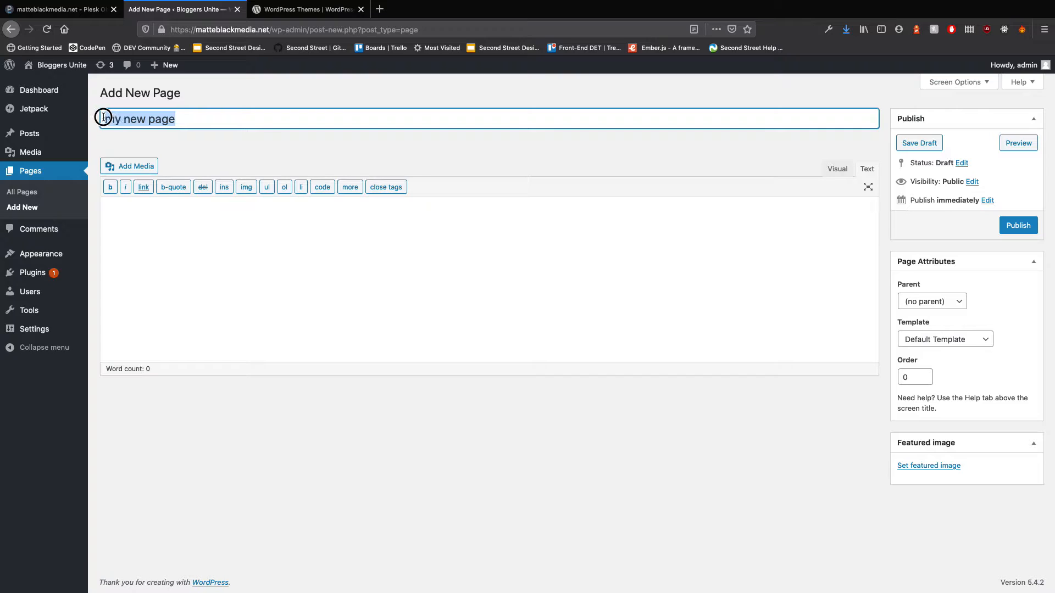
{"action": "left_click", "coordinate": [208, 149]}
Compare the visual and text editing modes, and add <p>This is my first paragraph</p> to the page body as HTML text.
{"action": "left_click", "coordinate": [663, 236]}
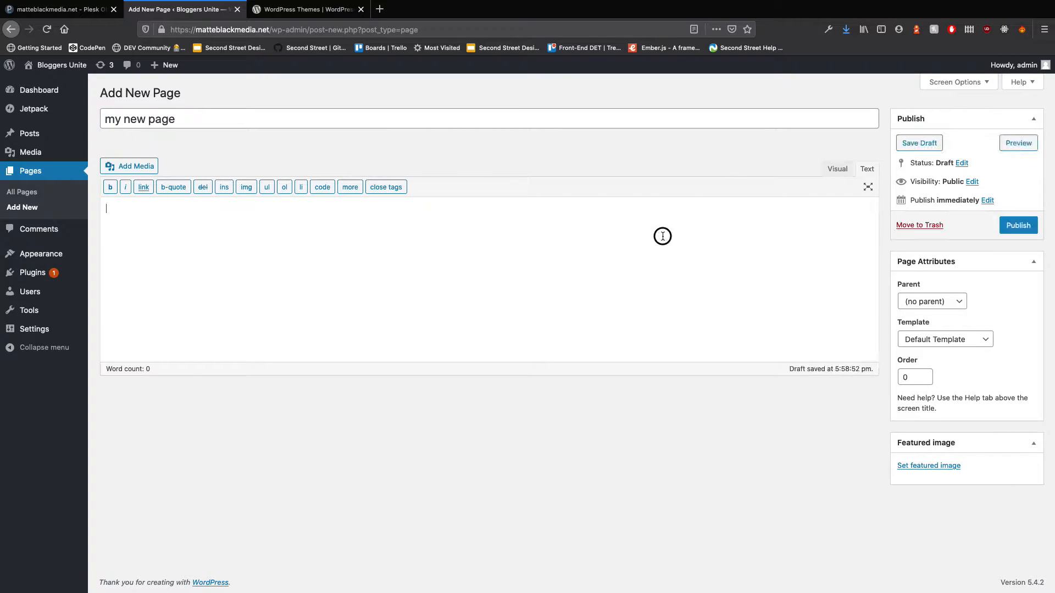
{"action": "left_click", "coordinate": [837, 170]}
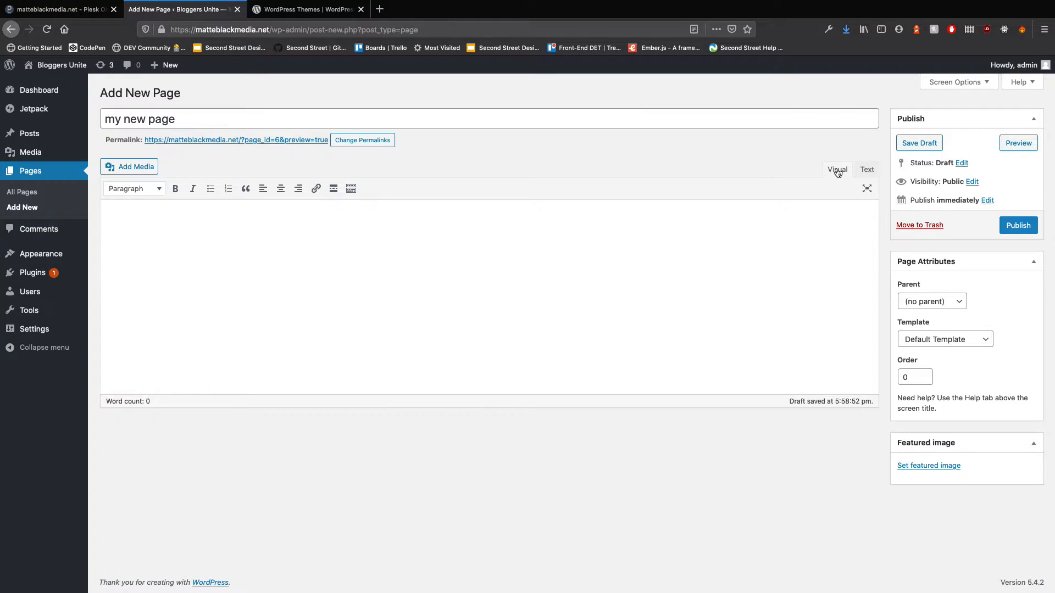
{"action": "left_click", "coordinate": [866, 171]}
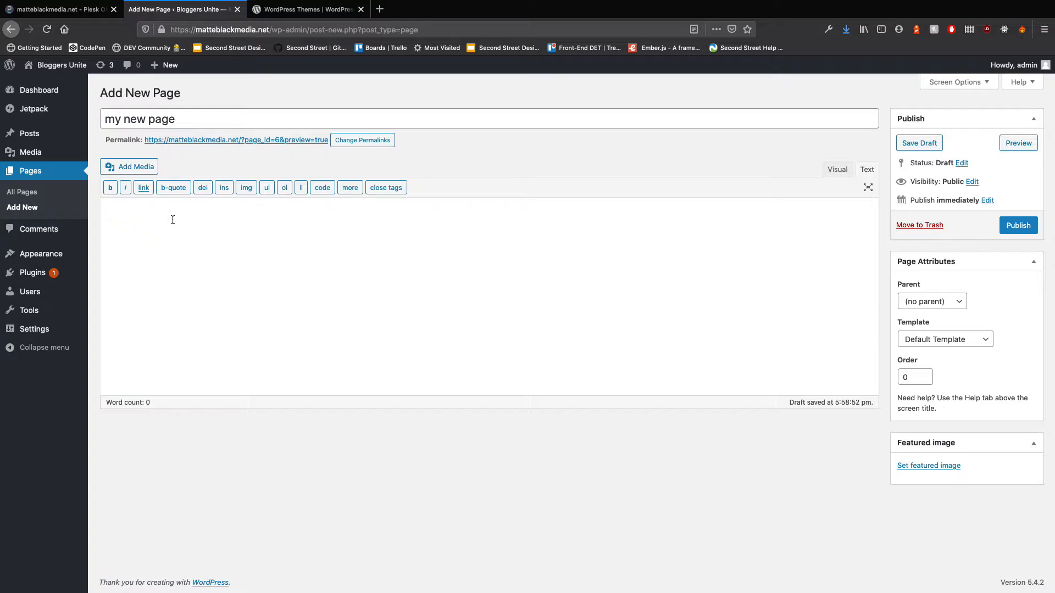
{"action": "type", "text": "<p>This is my first paragraph"}
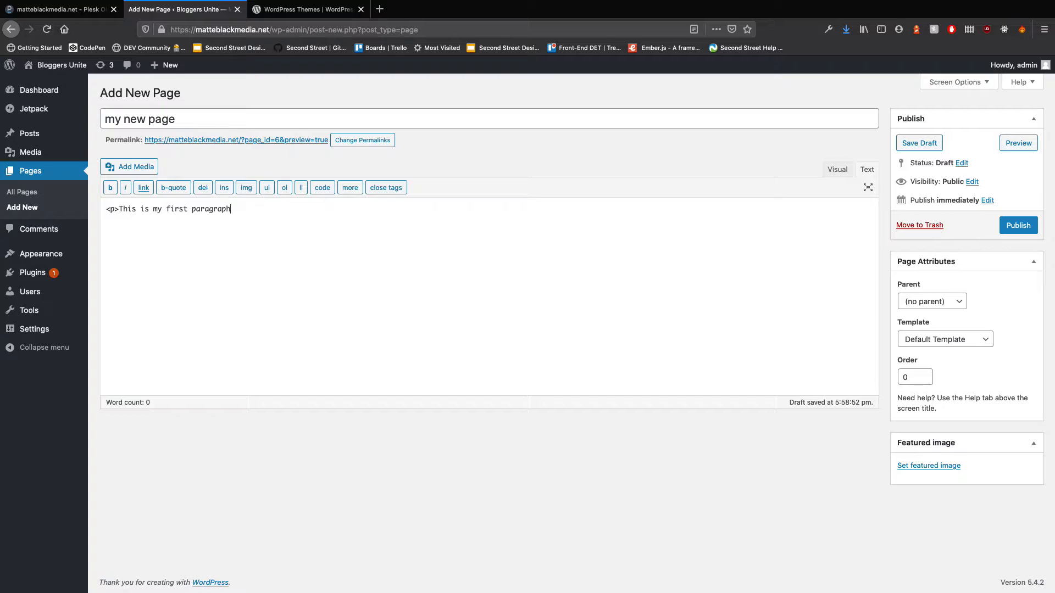
{"action": "type", "text": "</p>"}
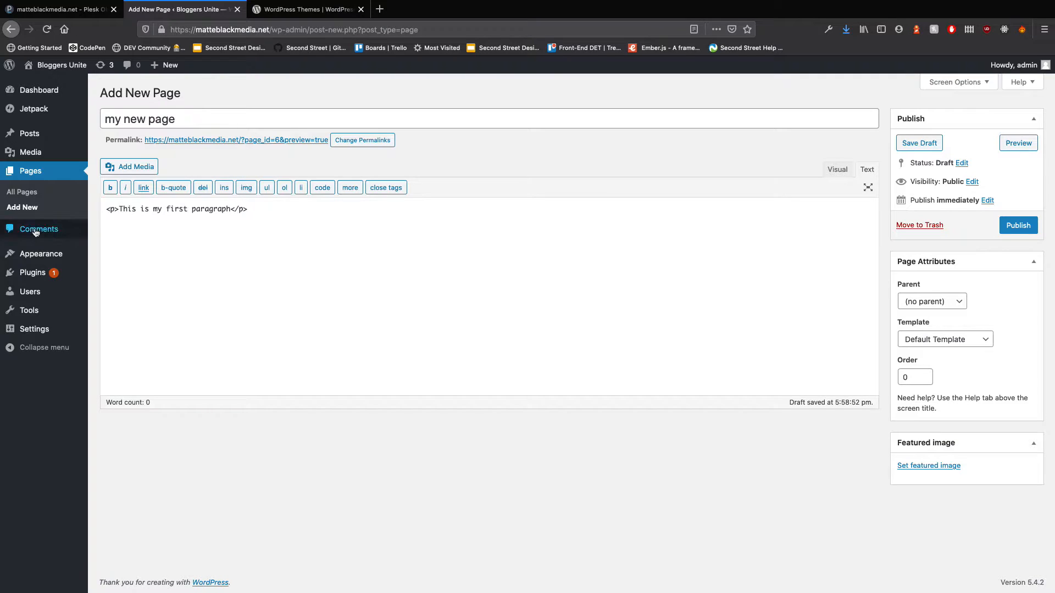
Add the attribute class="body-p" to the paragraph's opening tag and start a new line below it.
{"action": "left_click", "coordinate": [114, 209]}
{"action": "type", "text": "class"}
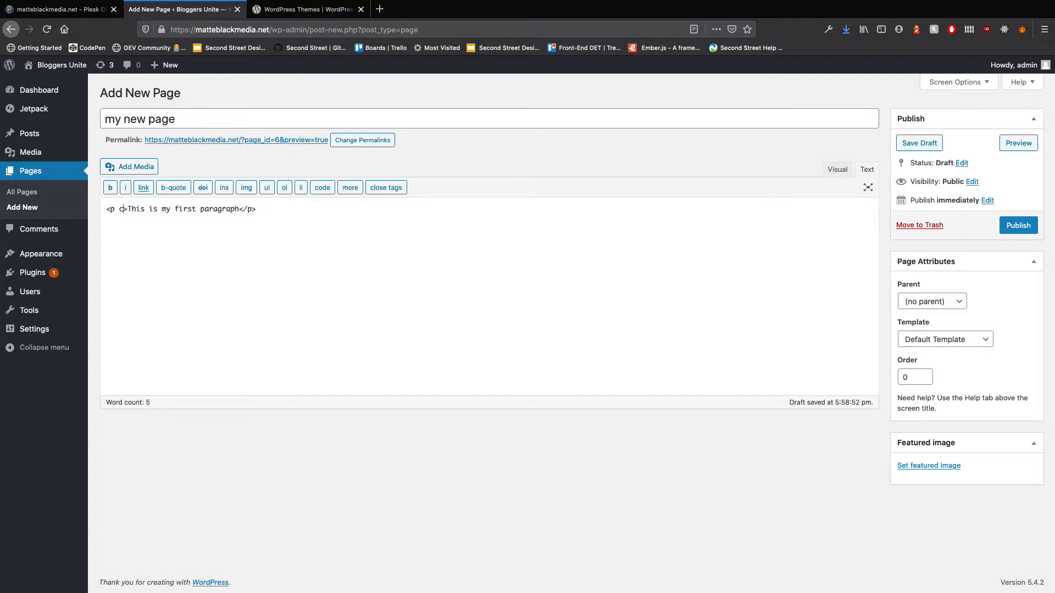
{"action": "type", "text": "=\"body-p"}
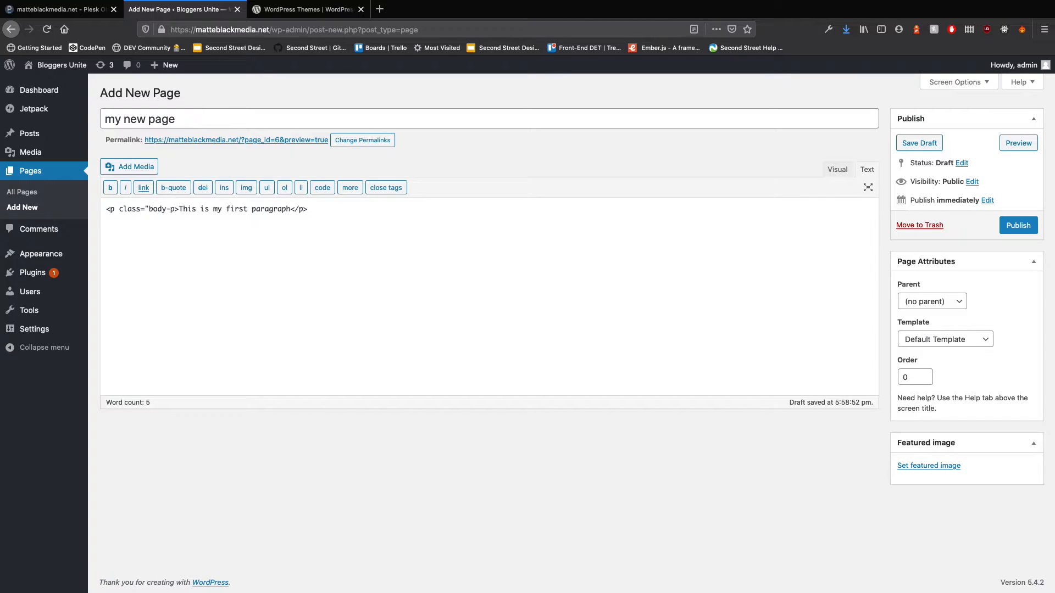
{"action": "type", "text": "\""}
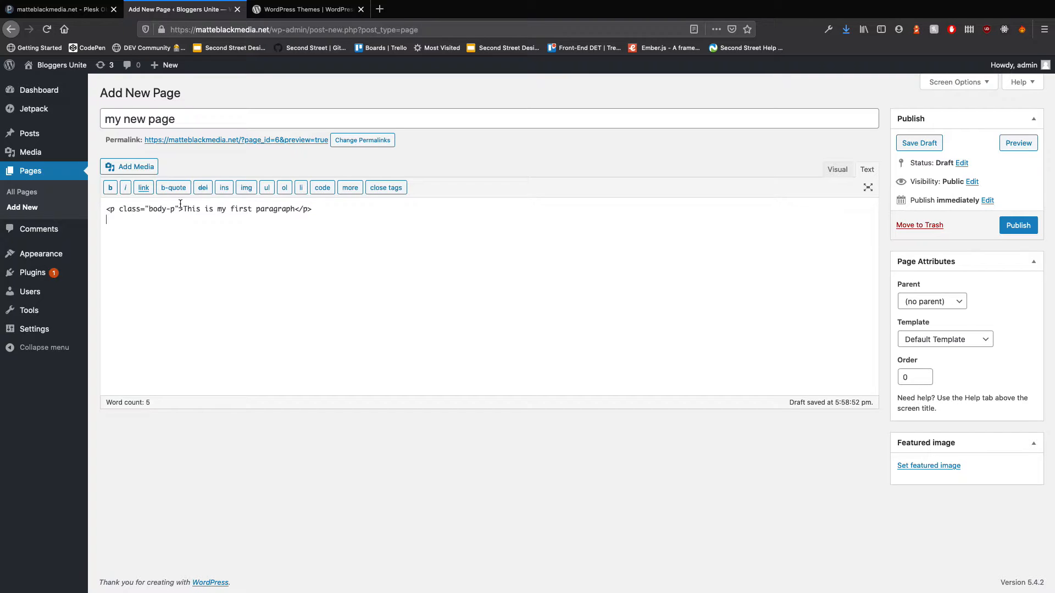
Upload the image _DSC7463.jpg from the Desktop folder to the media library for insertion into the page.
{"action": "left_click", "coordinate": [143, 168]}
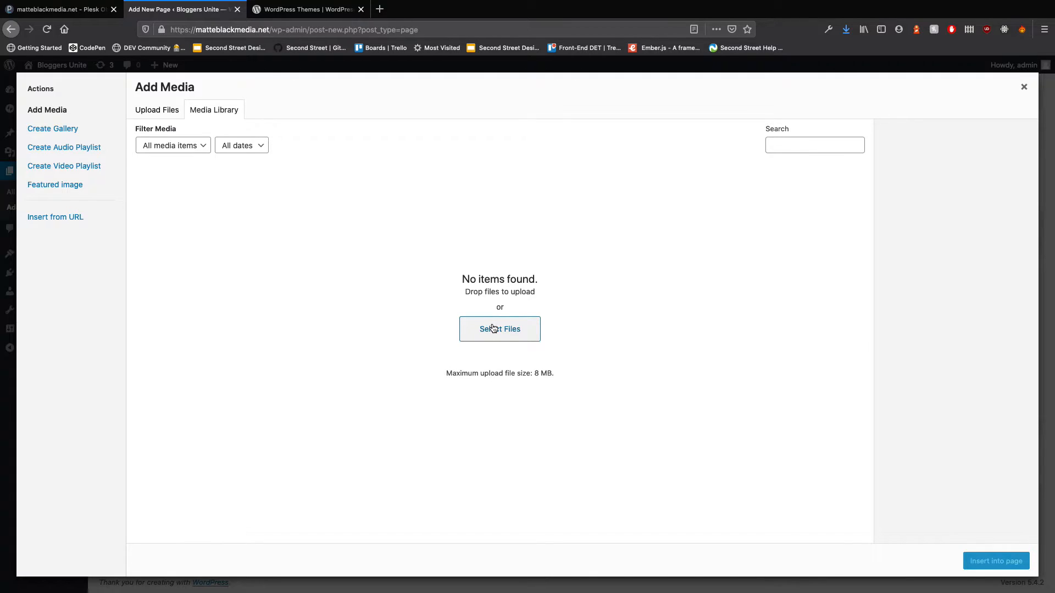
{"action": "left_click", "coordinate": [551, 375]}
{"action": "left_click", "coordinate": [492, 334]}
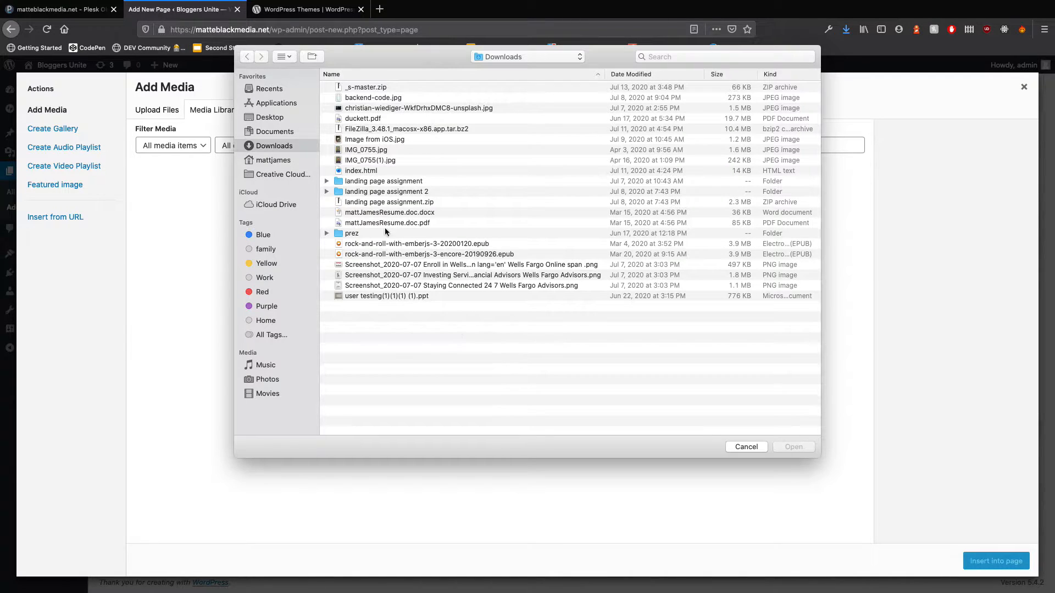
{"action": "left_click", "coordinate": [270, 117]}
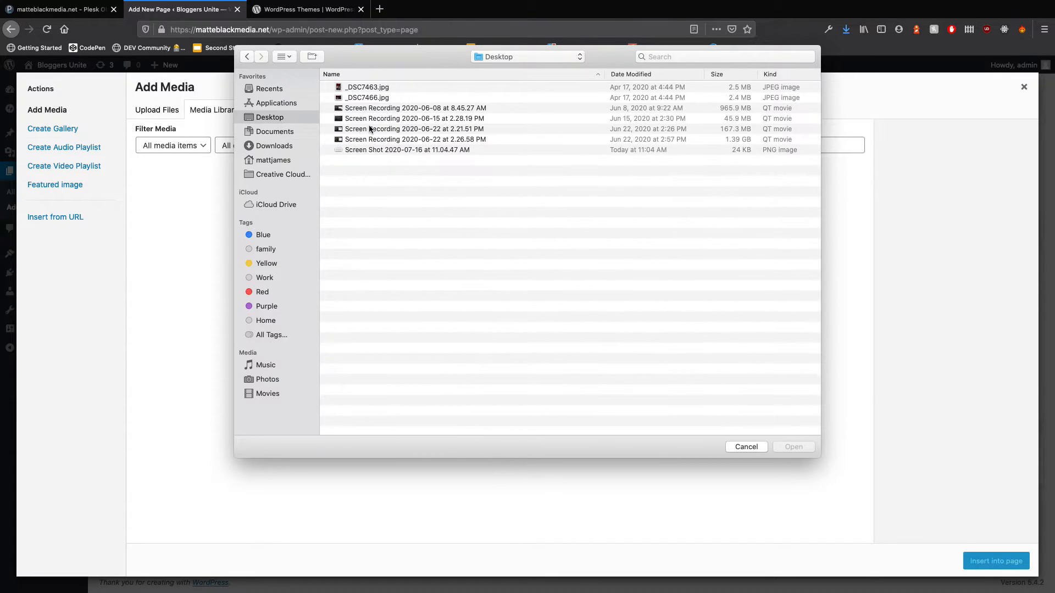
{"action": "left_click", "coordinate": [364, 88]}
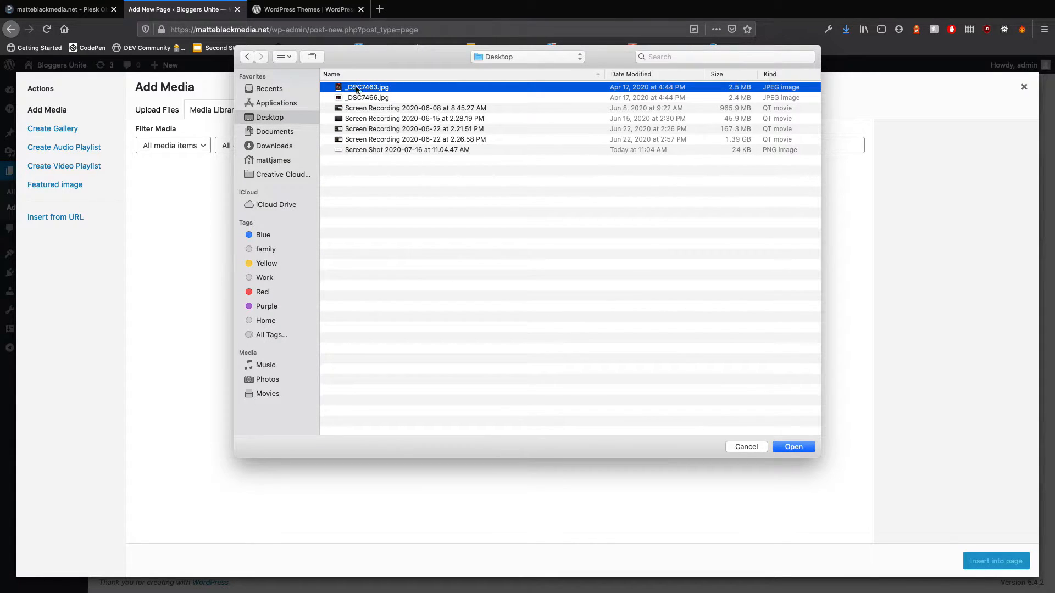
{"action": "left_click", "coordinate": [793, 447]}
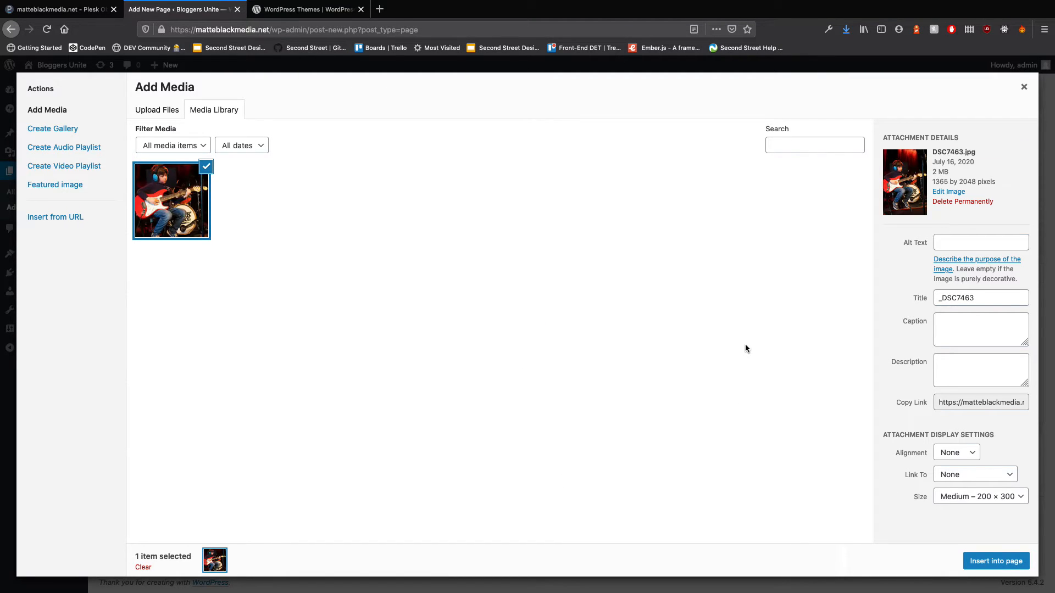
Set the uploaded image's alt text to the child's first name followed by "playing guitar", leaving the caption and description empty.
{"action": "left_click", "coordinate": [960, 241]}
{"action": "type", "text": "Eban p"}
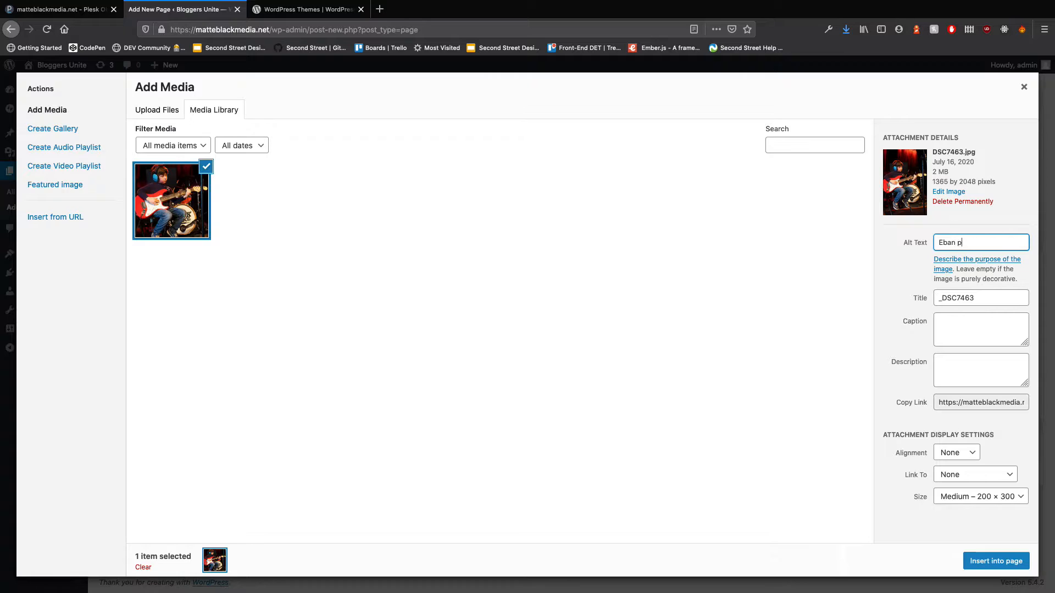
{"action": "type", "text": "laying guitar"}
{"action": "left_click", "coordinate": [959, 318]}
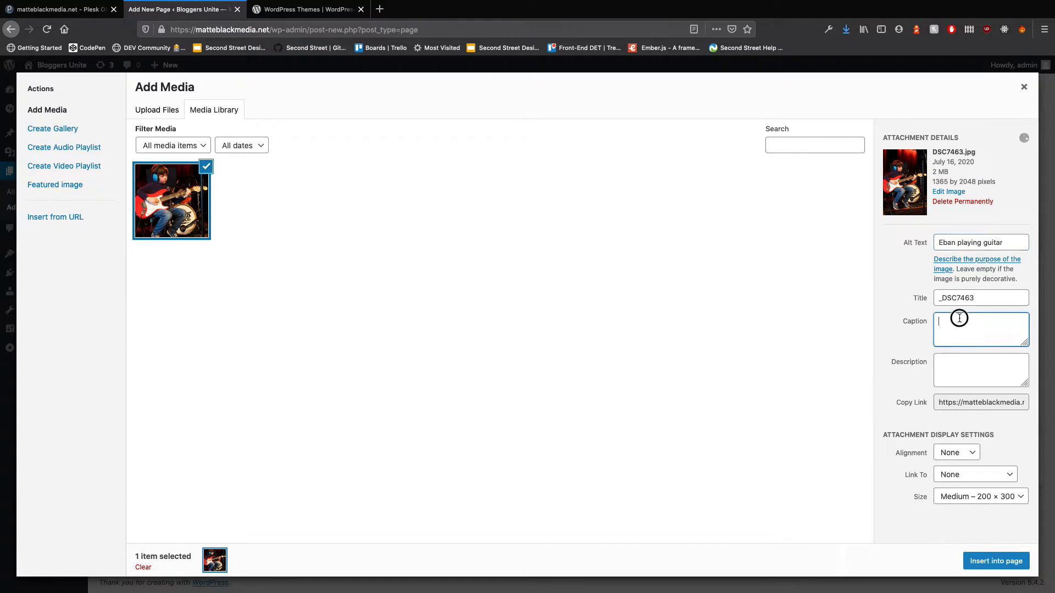
{"action": "left_click", "coordinate": [972, 370]}
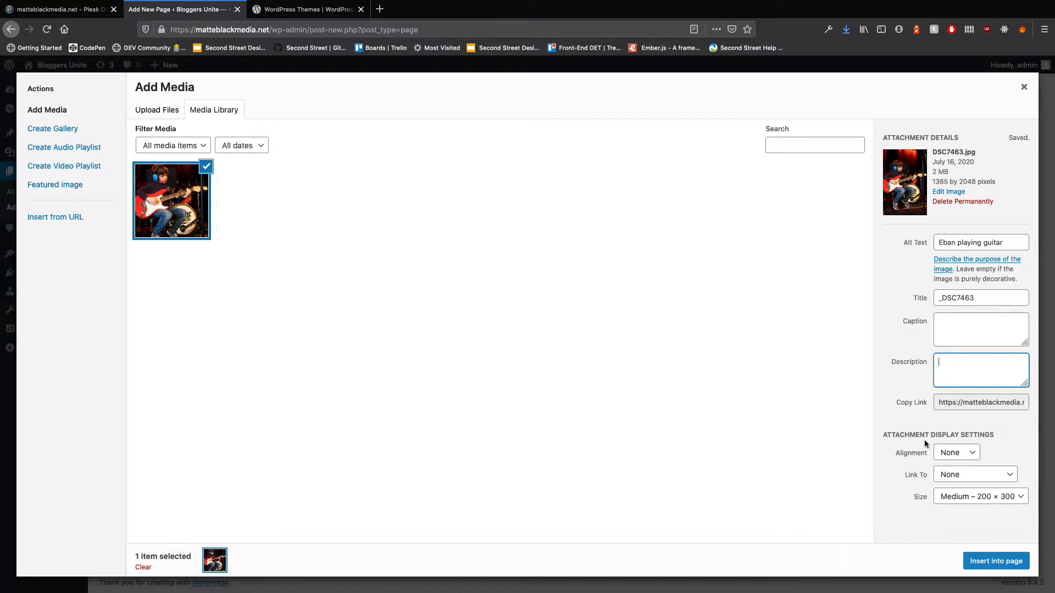
Review the alignment, link and size options, and insert the image into the page at Medium – 200 × 300 with no alignment or link.
{"action": "left_click", "coordinate": [955, 452]}
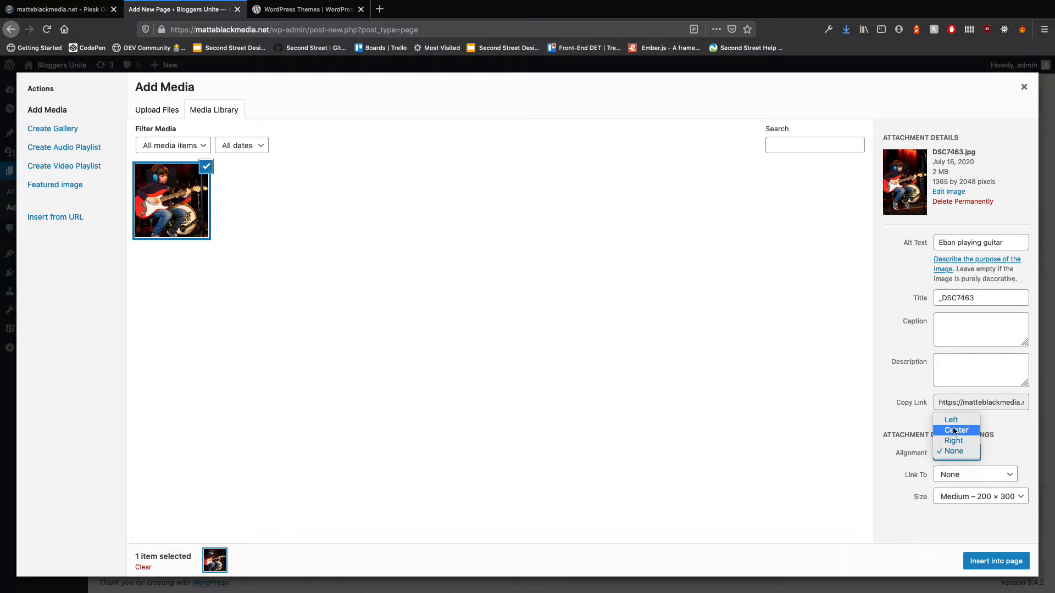
{"action": "left_click", "coordinate": [956, 452]}
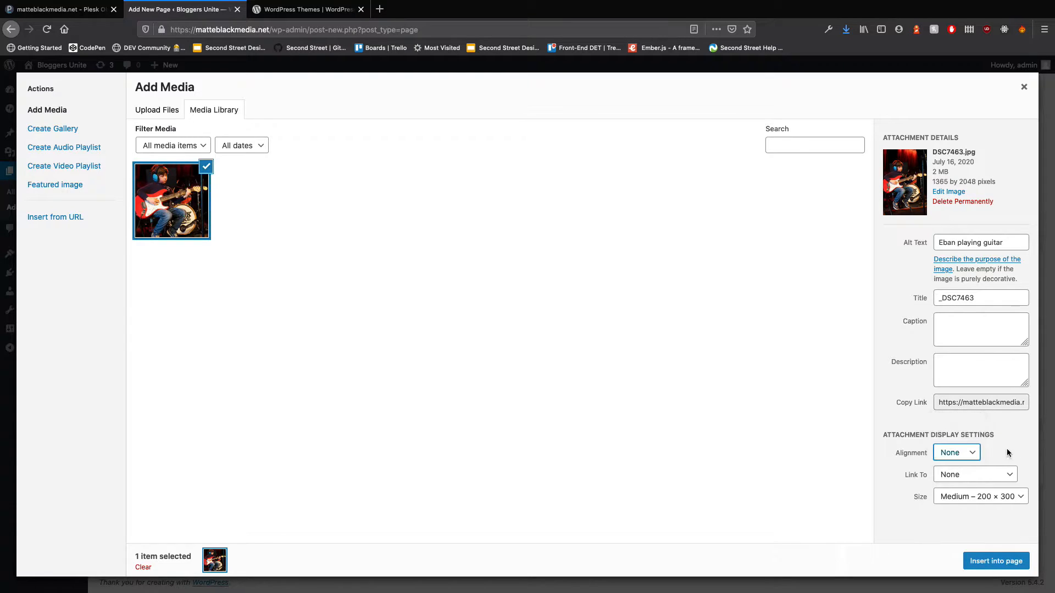
{"action": "left_click", "coordinate": [988, 476]}
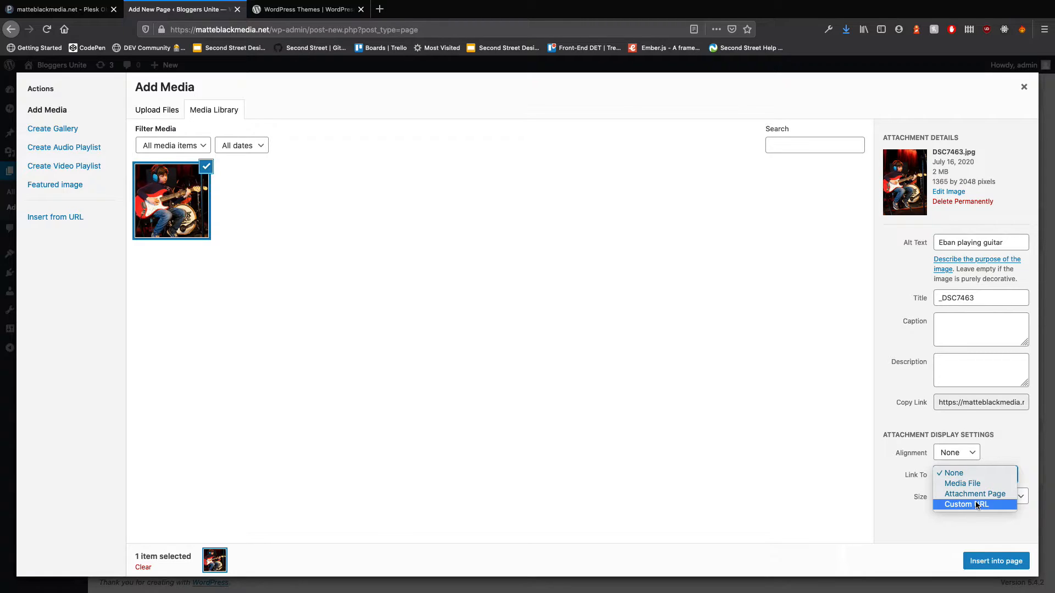
{"action": "left_click", "coordinate": [921, 515]}
{"action": "left_click", "coordinate": [972, 497]}
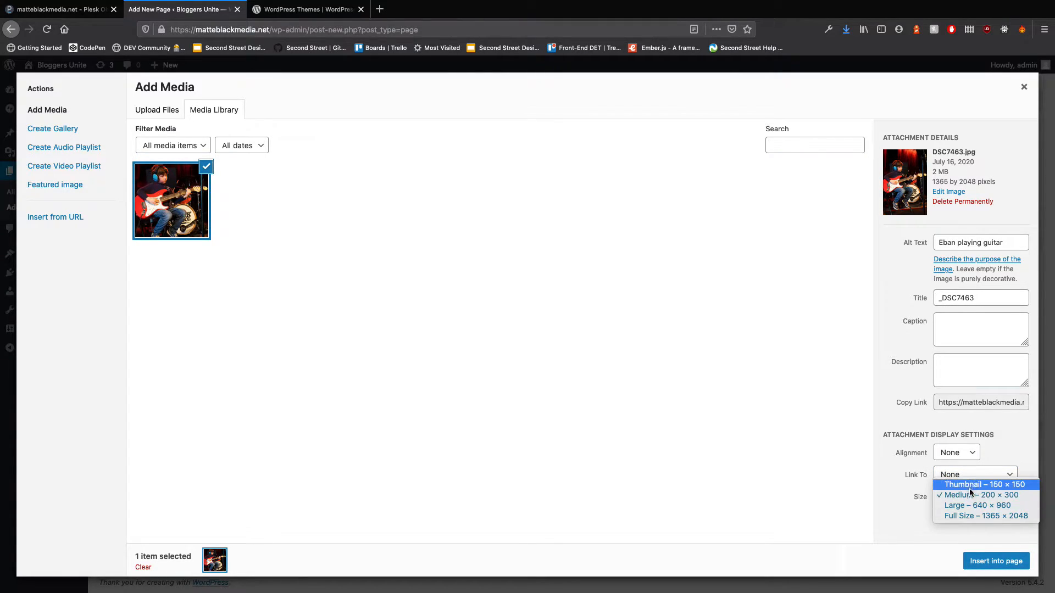
{"action": "left_click", "coordinate": [923, 533]}
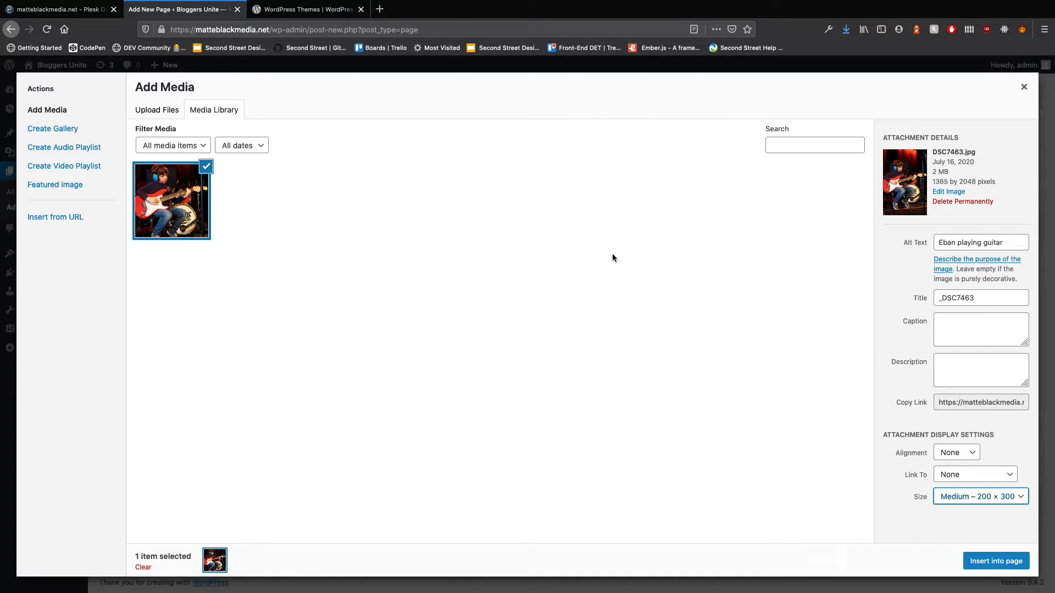
{"action": "left_click", "coordinate": [996, 561]}
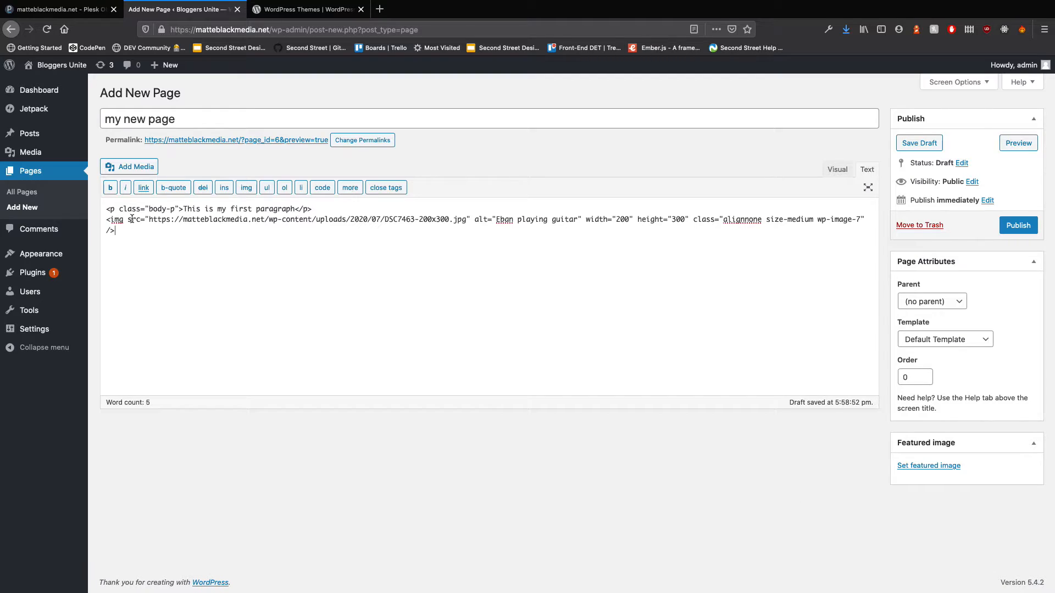
Examine the inserted img tag in the page body, including its src, alt, width, height and class attributes.
{"action": "mouse_move", "coordinate": [117, 231]}
{"action": "left_mouse_down"}
{"action": "mouse_move", "coordinate": [94, 209]}
{"action": "mouse_move", "coordinate": [100, 219]}
{"action": "left_mouse_up"}
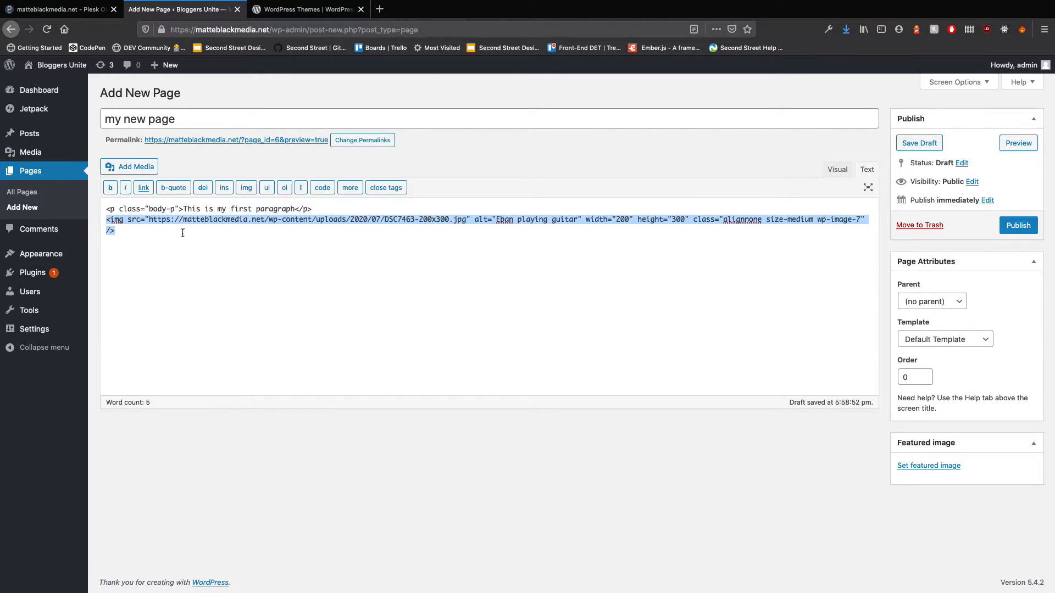
{"action": "left_click", "coordinate": [219, 219]}
{"action": "left_click_drag", "start_coordinate": [219, 219], "coordinate": [362, 218]}
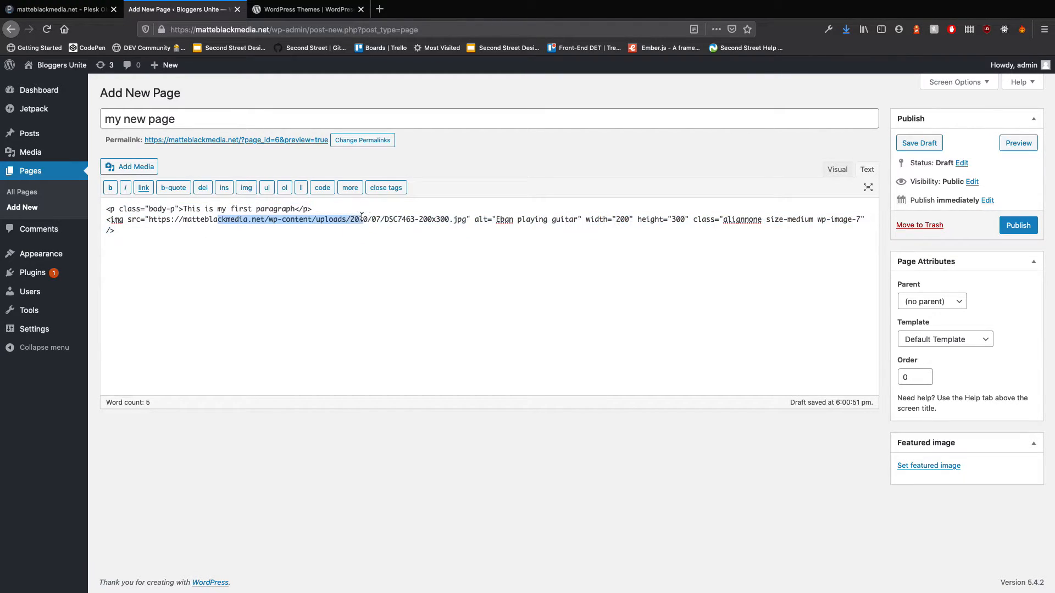
{"action": "left_click_drag", "start_coordinate": [505, 219], "coordinate": [578, 217]}
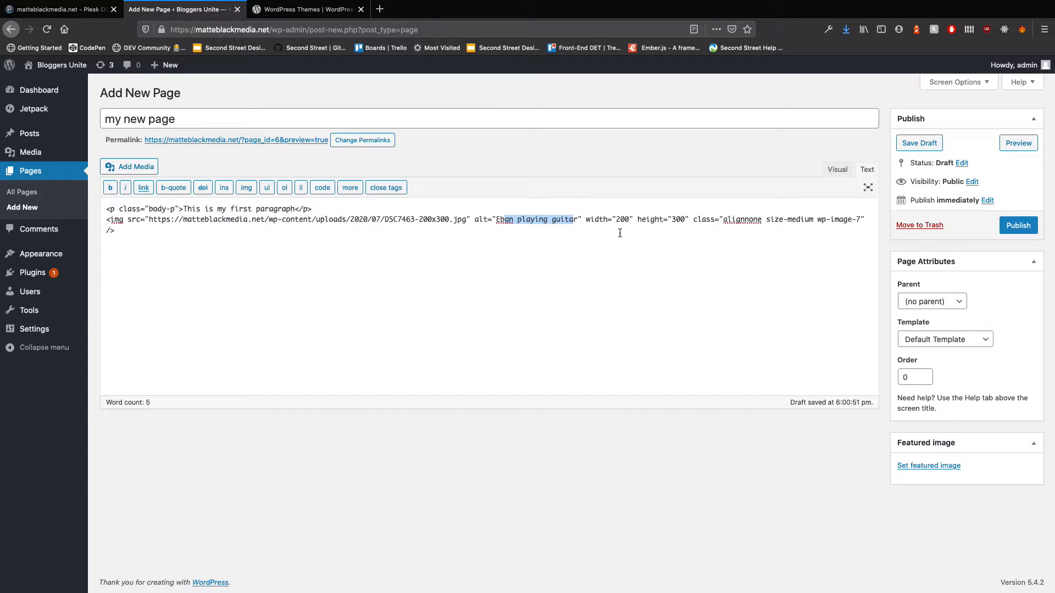
{"action": "left_click", "coordinate": [622, 219]}
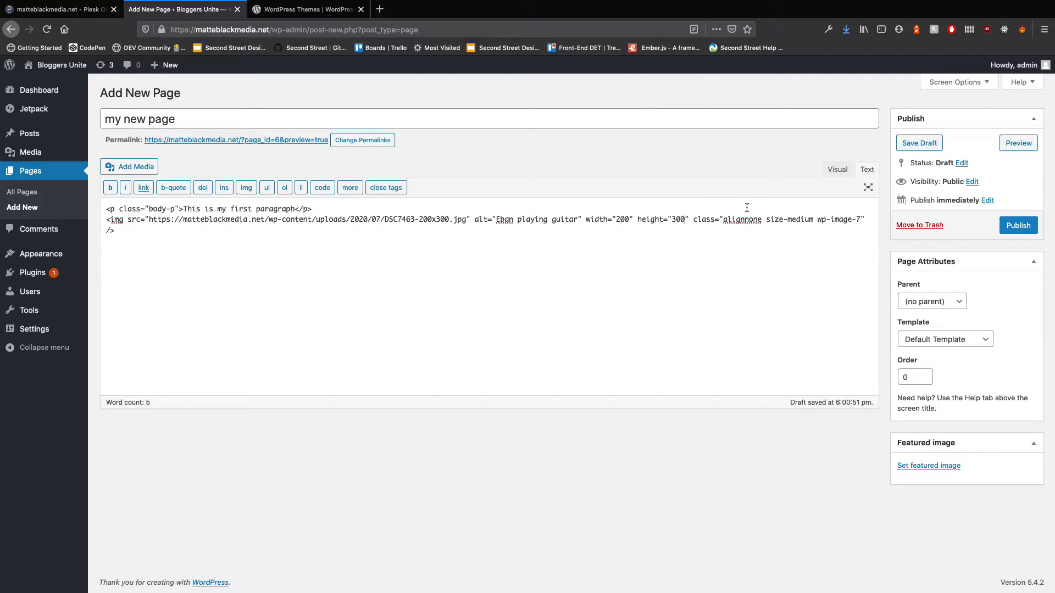
{"action": "left_click_drag", "start_coordinate": [718, 220], "coordinate": [865, 218]}
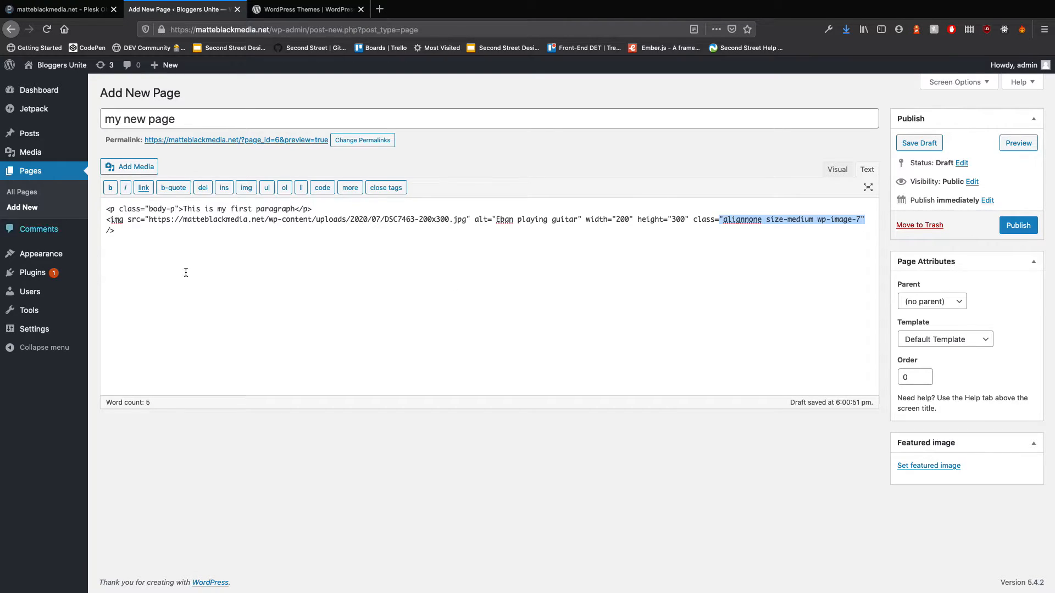
{"action": "left_click", "coordinate": [186, 117]}
{"action": "left_click", "coordinate": [194, 211]}
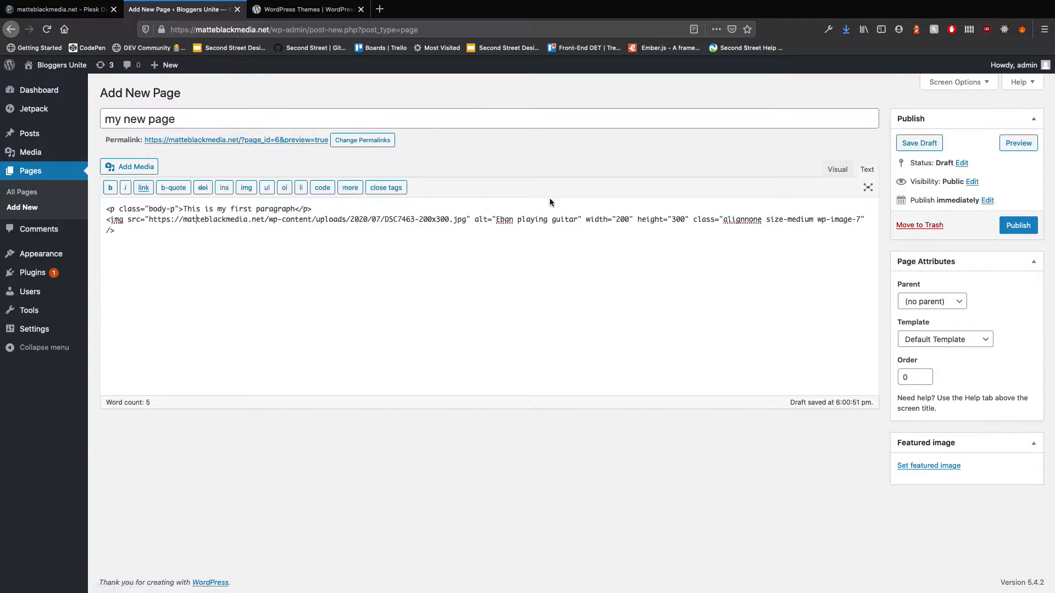
Add body-img as the first class in the img tag and save the page draft.
{"action": "left_click", "coordinate": [724, 219]}
{"action": "type", "text": "body-img"}
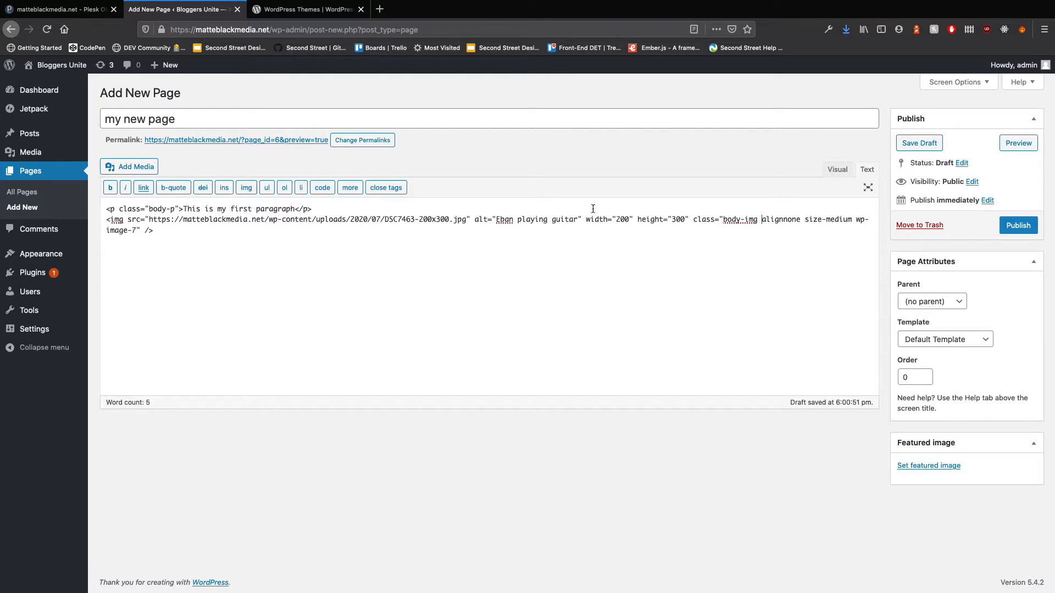
{"action": "left_click", "coordinate": [907, 151]}
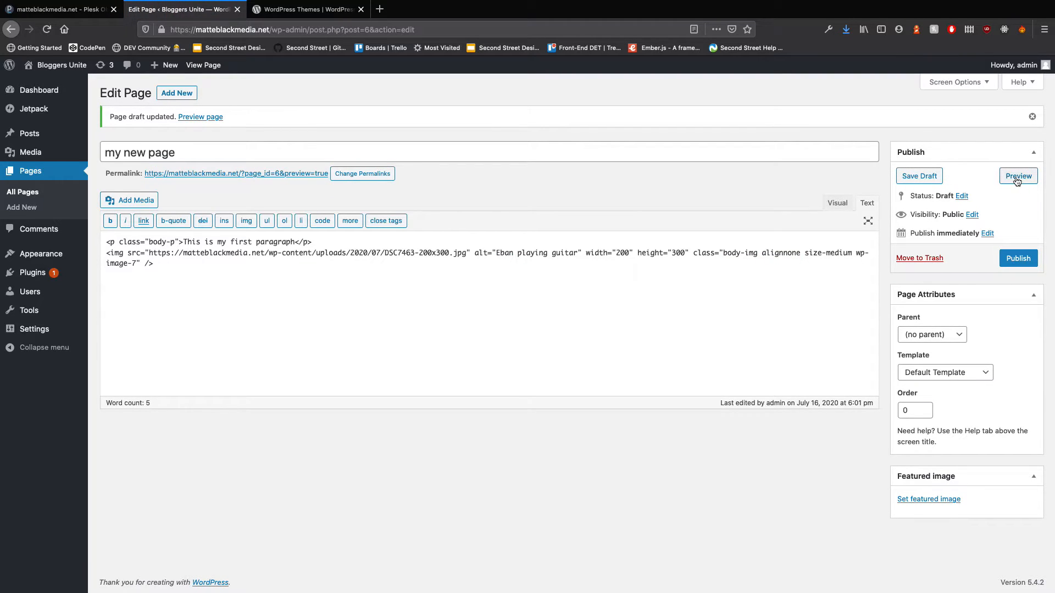
Preview the draft page, check its heading, and return to the page editor.
{"action": "left_click", "coordinate": [1017, 175]}
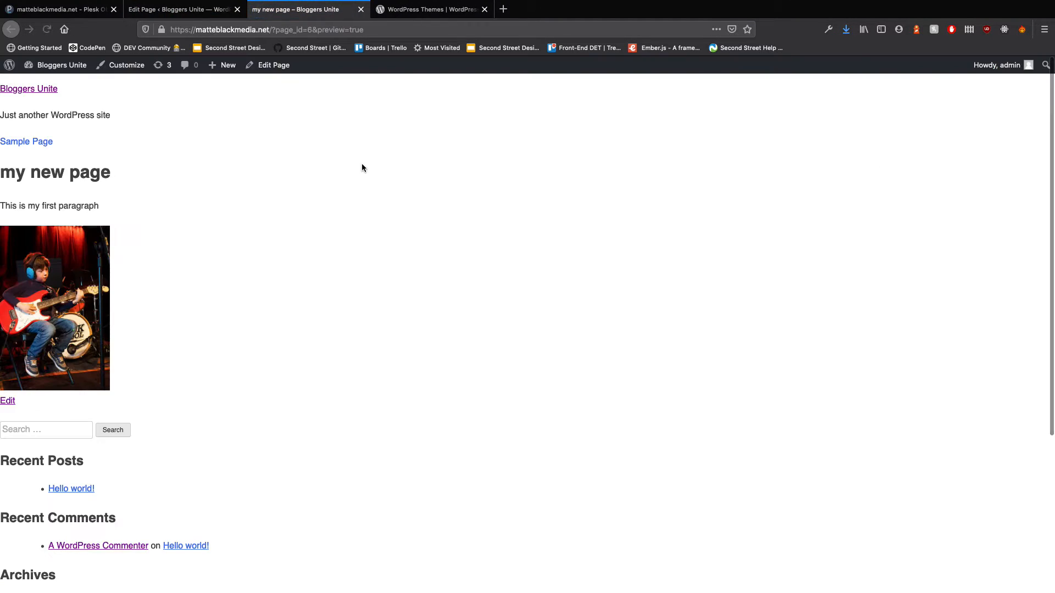
{"action": "left_click_drag", "start_coordinate": [108, 178], "coordinate": [1, 175]}
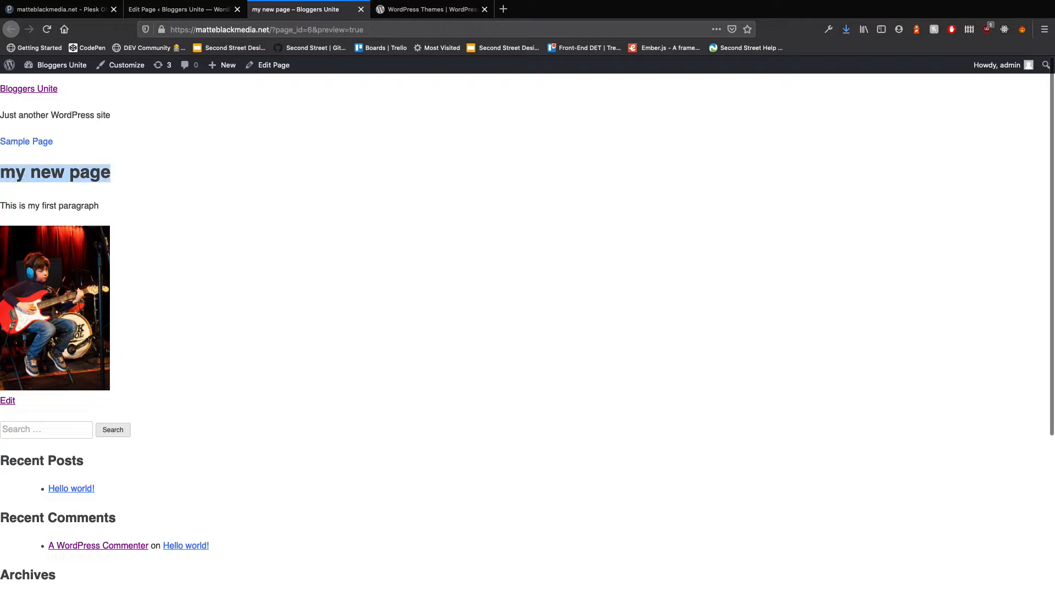
{"action": "left_click", "coordinate": [176, 9]}
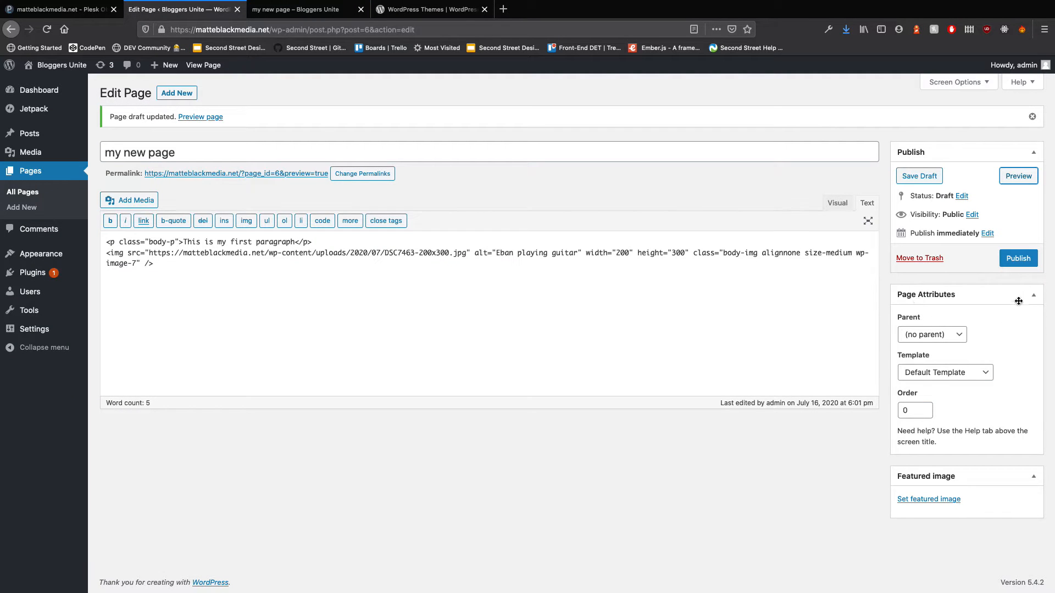
Publish the page and reload its front-end view to check the published version.
{"action": "left_click", "coordinate": [1017, 258]}
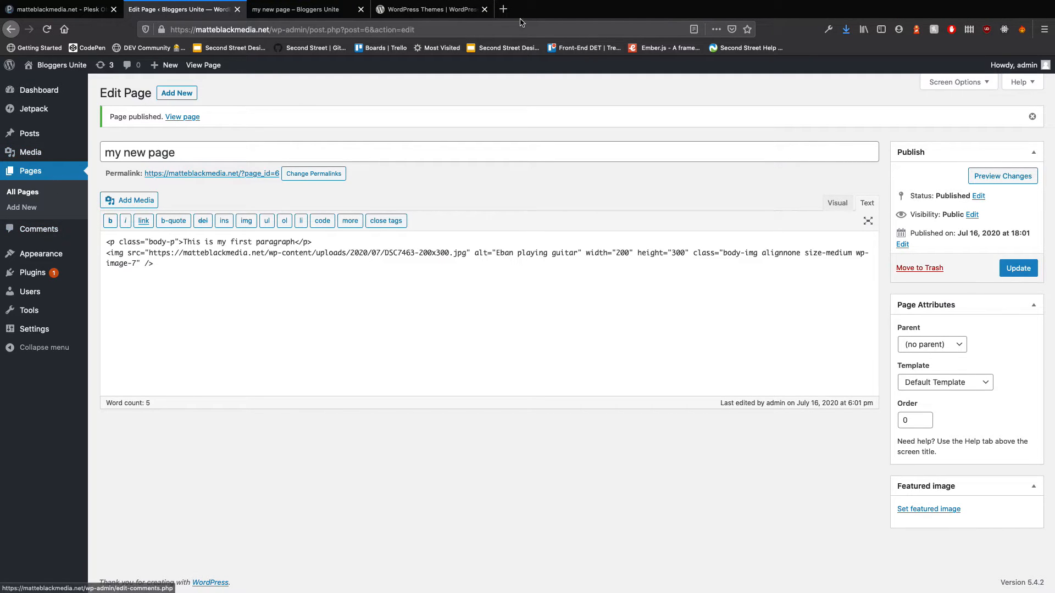
{"action": "left_click", "coordinate": [329, 10]}
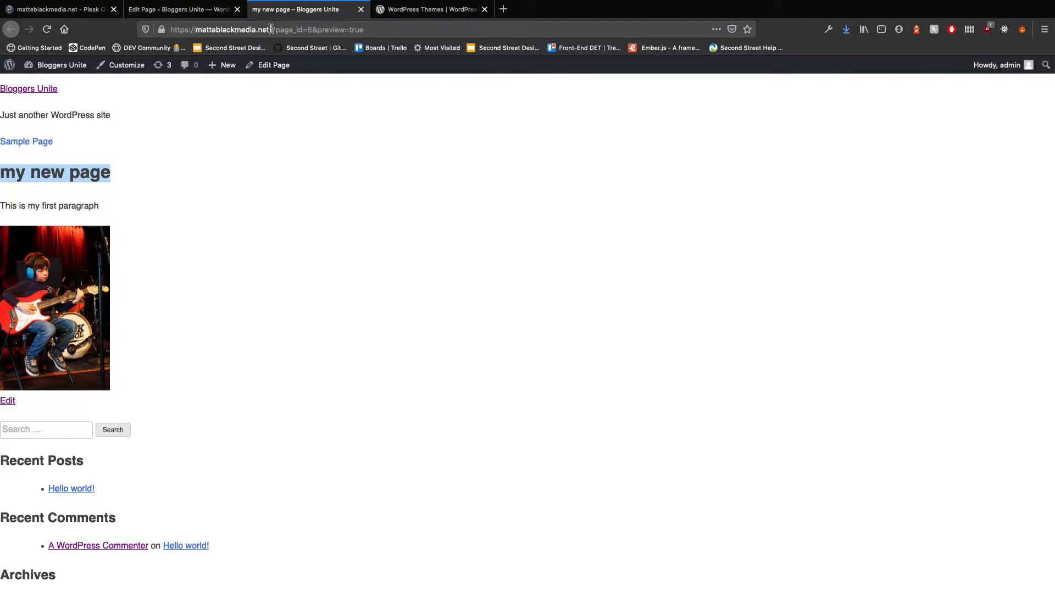
{"action": "left_click", "coordinate": [46, 29]}
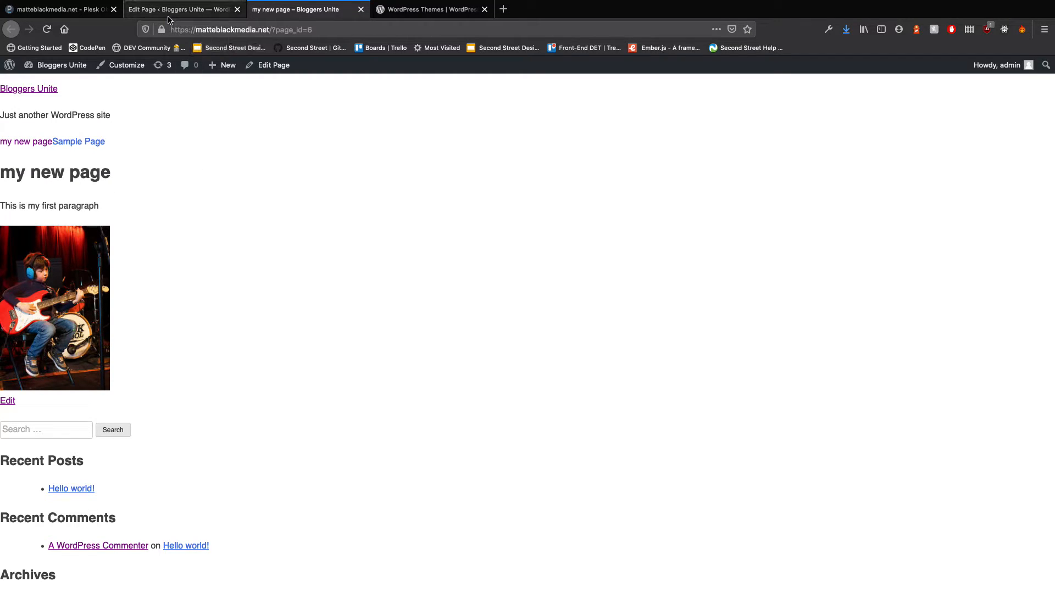
Create a new blog post with the title "I have opinions".
{"action": "left_click", "coordinate": [172, 10]}
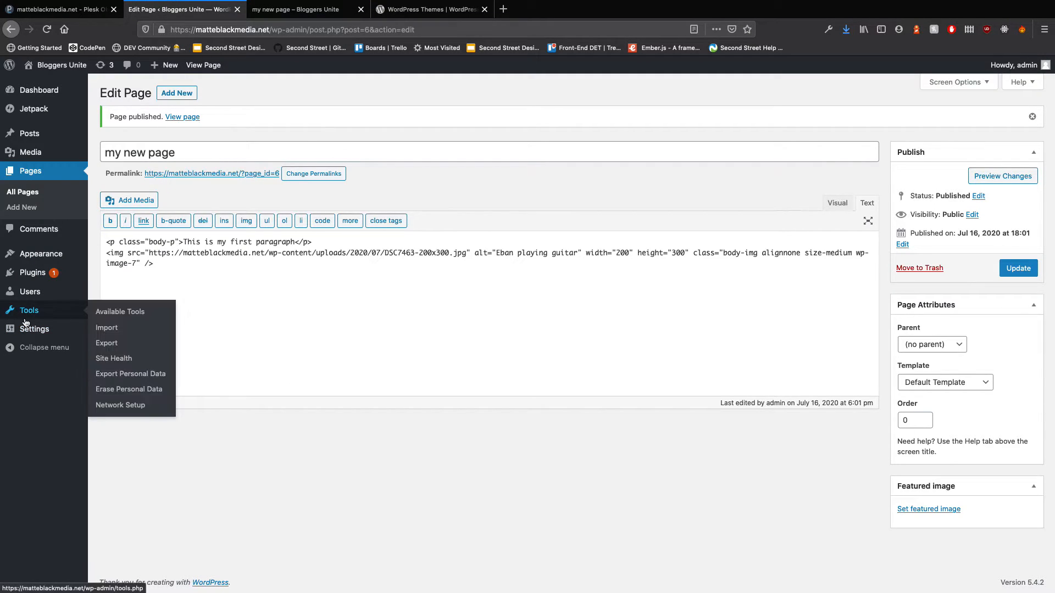
{"action": "left_click", "coordinate": [30, 136]}
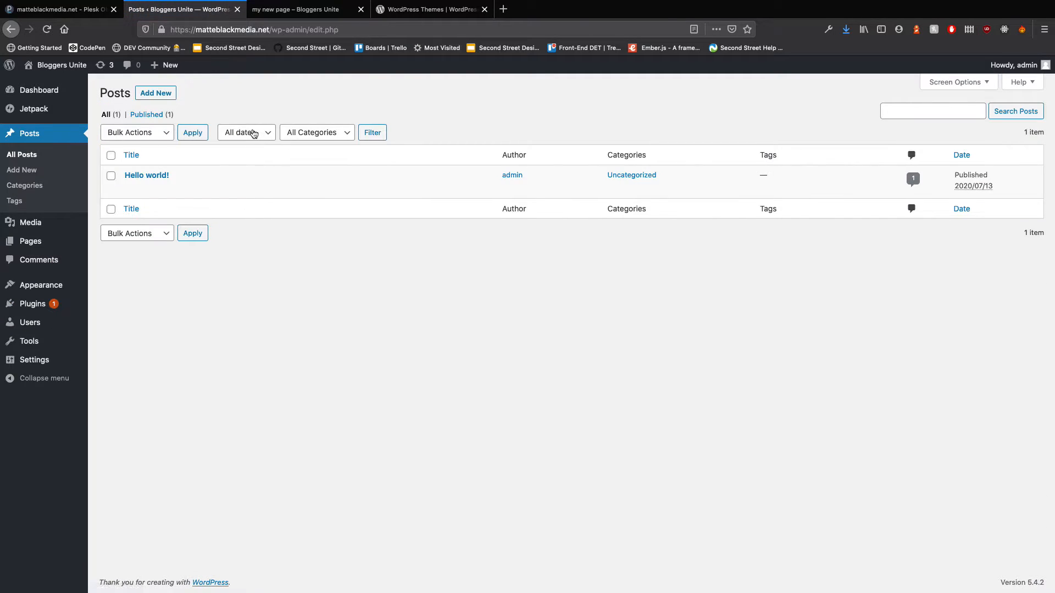
{"action": "left_click", "coordinate": [29, 171]}
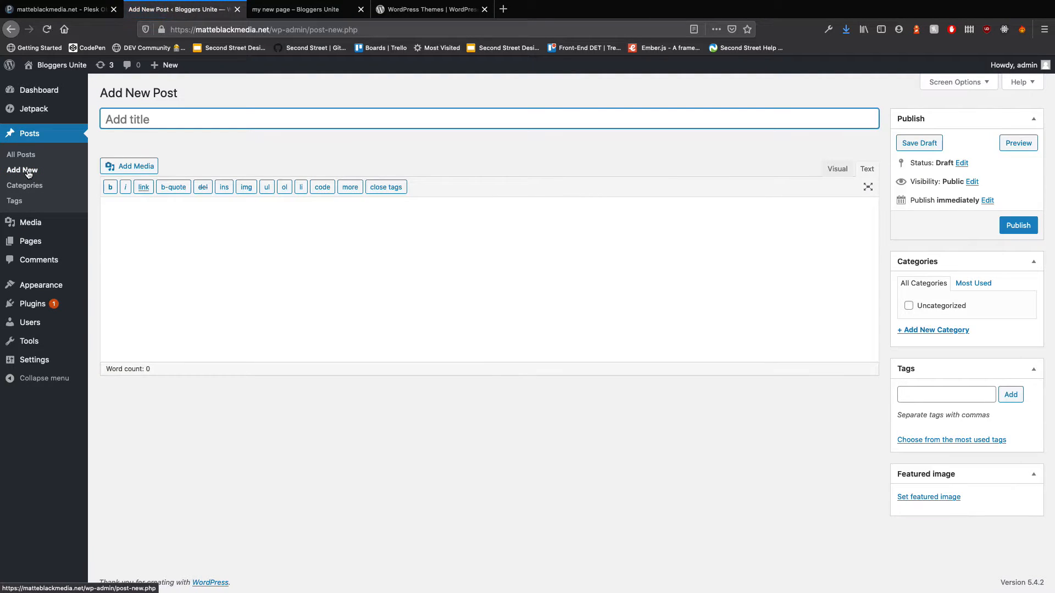
{"action": "type", "text": "I have opinions"}
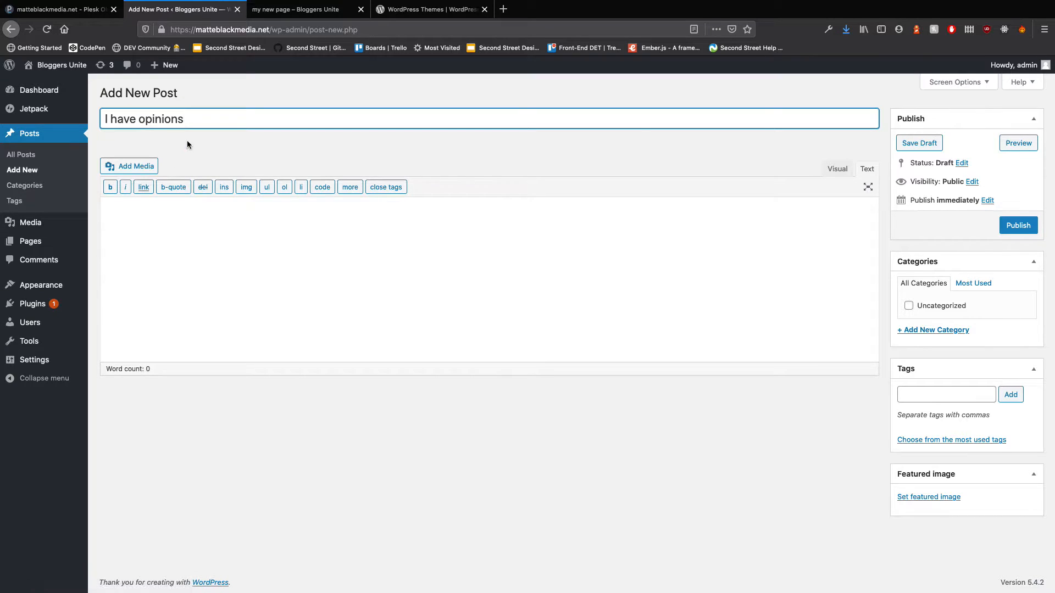
Enter <p class="body-p">I feel certain ways about issues.</p> as the post's HTML body text.
{"action": "left_click", "coordinate": [131, 220]}
{"action": "type", "text": "<"}
{"action": "type", "text": "p>"}
{"action": "type", "text": " class=\"bo"}
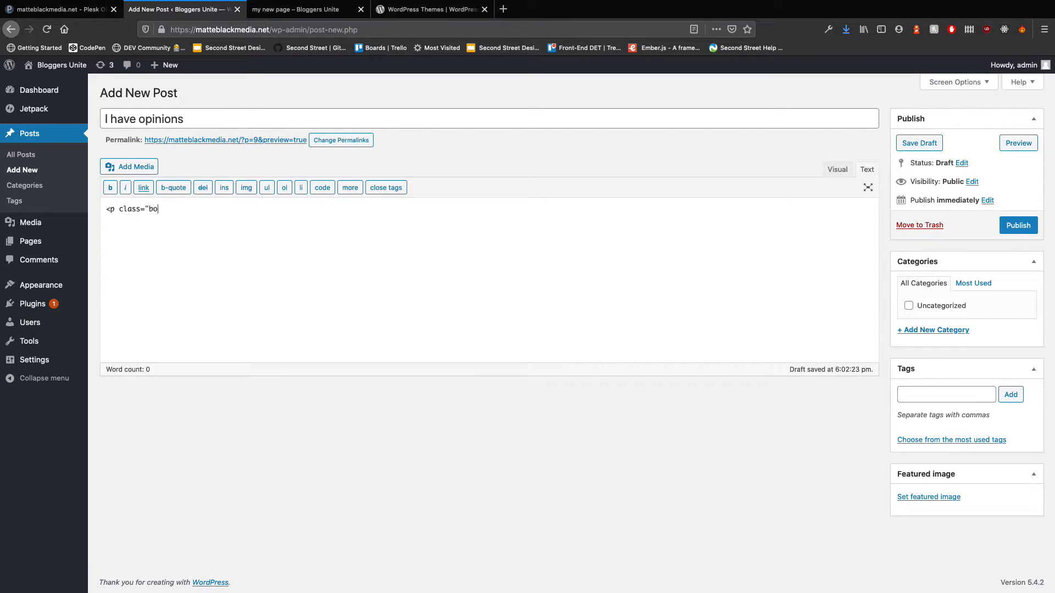
{"action": "type", "text": "dy-p\">I feel certain ways abo"}
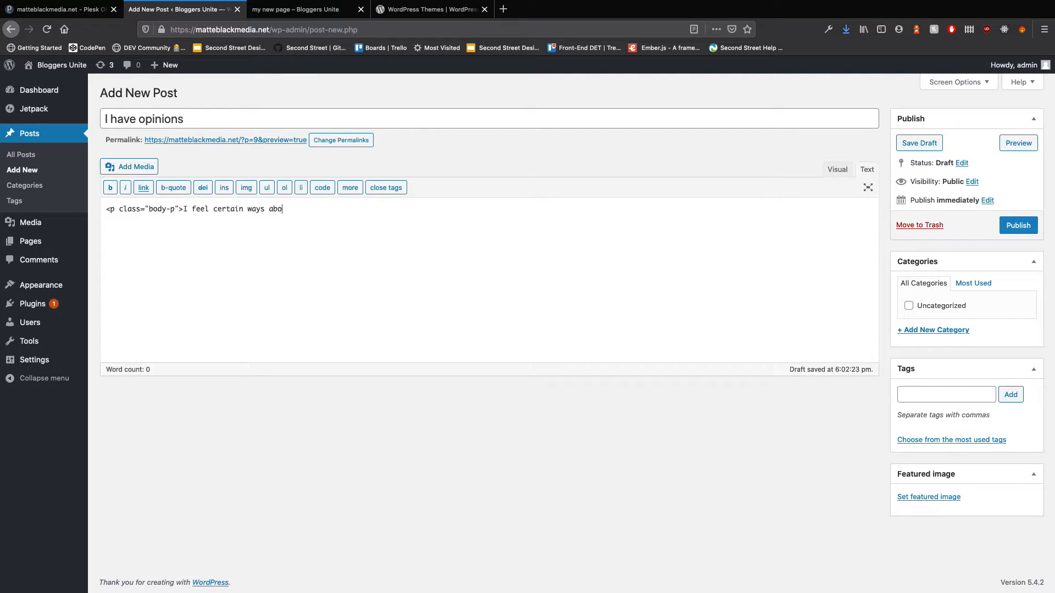
{"action": "type", "text": "ut issues.</p>"}
Add the tag bike-safety to the post.
{"action": "left_click", "coordinate": [923, 394]}
{"action": "left_click", "coordinate": [925, 394]}
{"action": "type", "text": "bike-safety"}
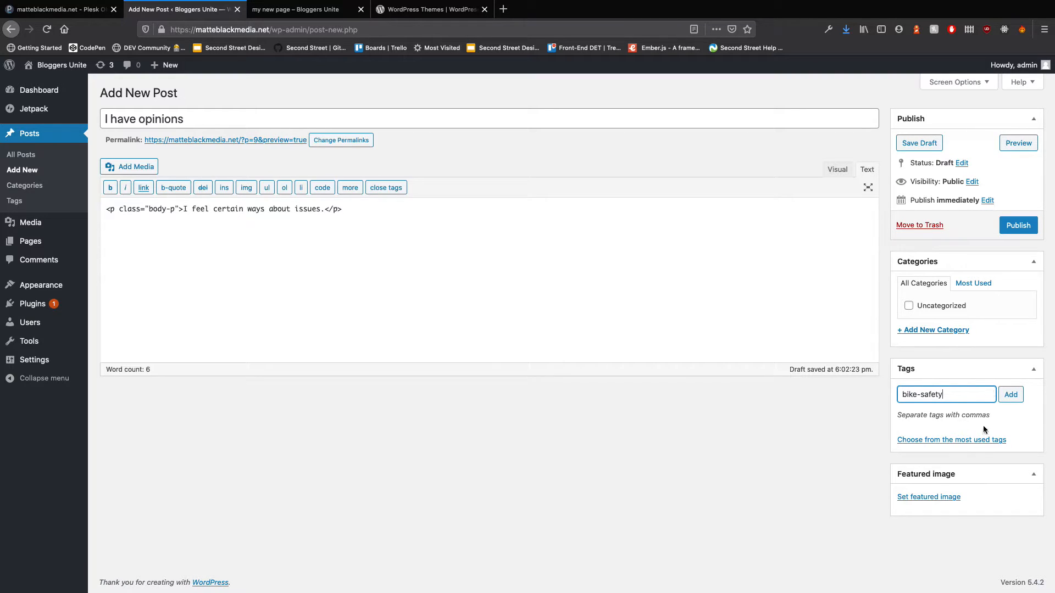
{"action": "left_click", "coordinate": [1007, 401]}
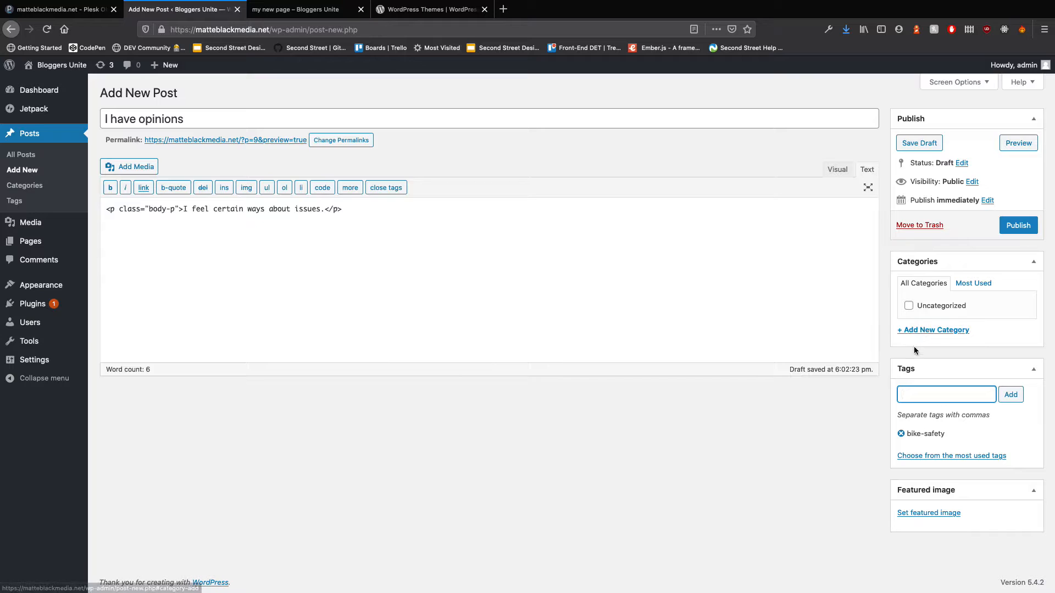
Create a new category named cycling without a parent and assign it to the post.
{"action": "left_click", "coordinate": [926, 332]}
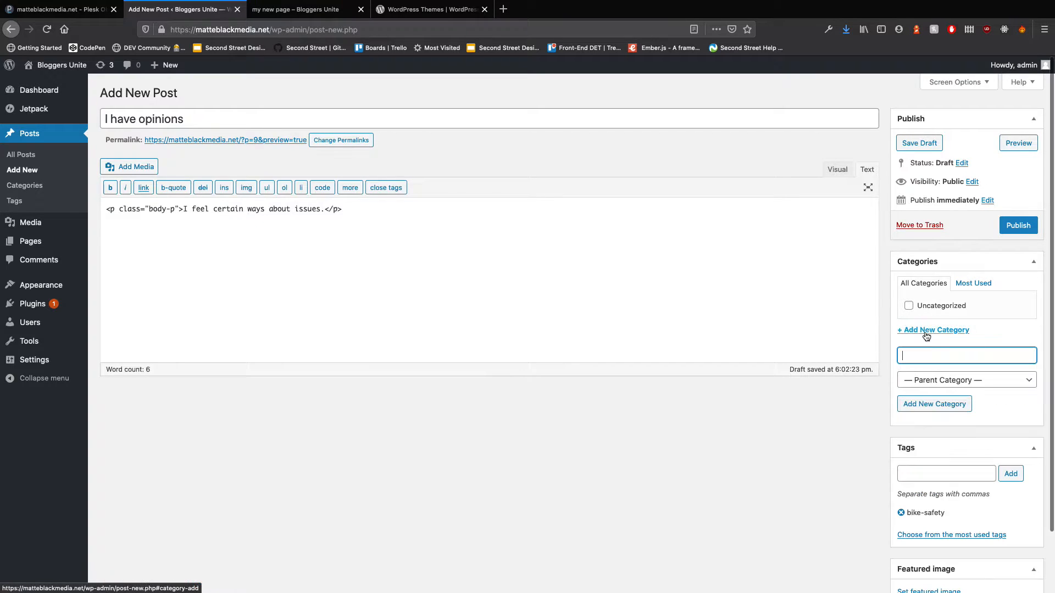
{"action": "type", "text": "cycling"}
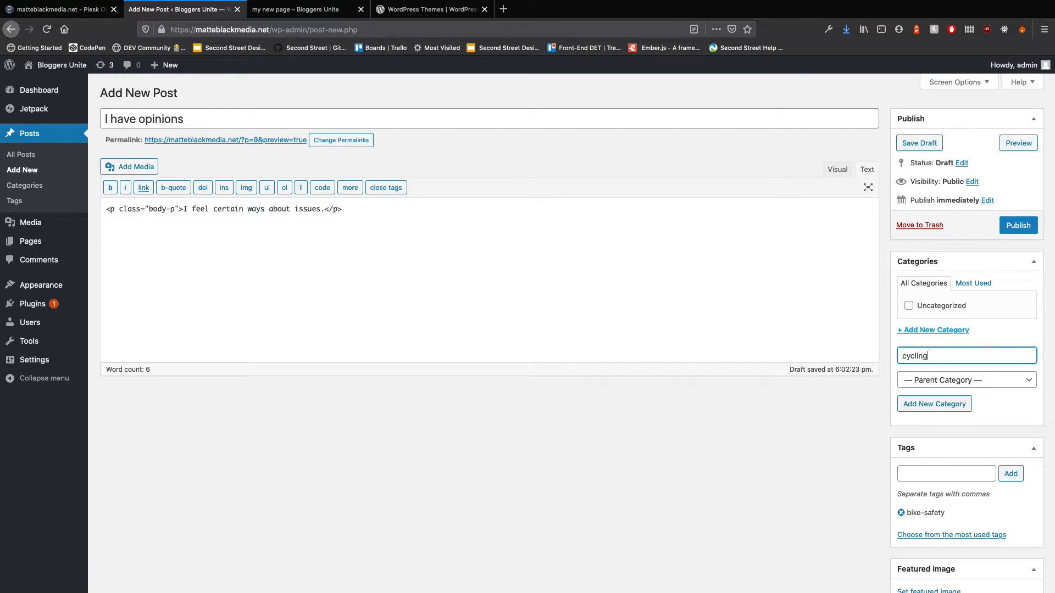
{"action": "left_click", "coordinate": [945, 404]}
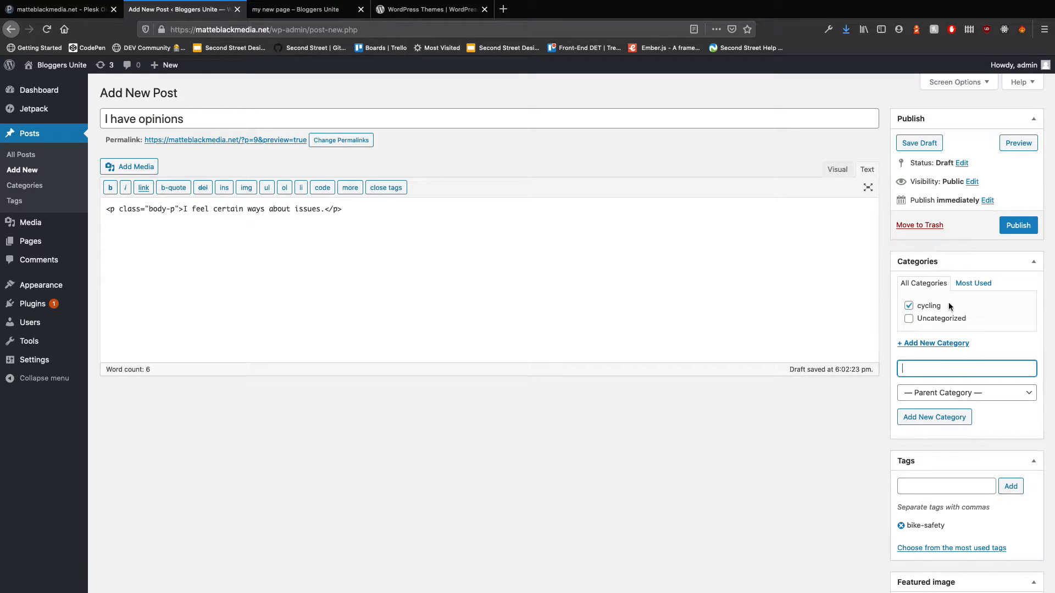
{"action": "scroll", "coordinate": [929, 529], "scroll_direction": "down", "scroll_amount": 1}
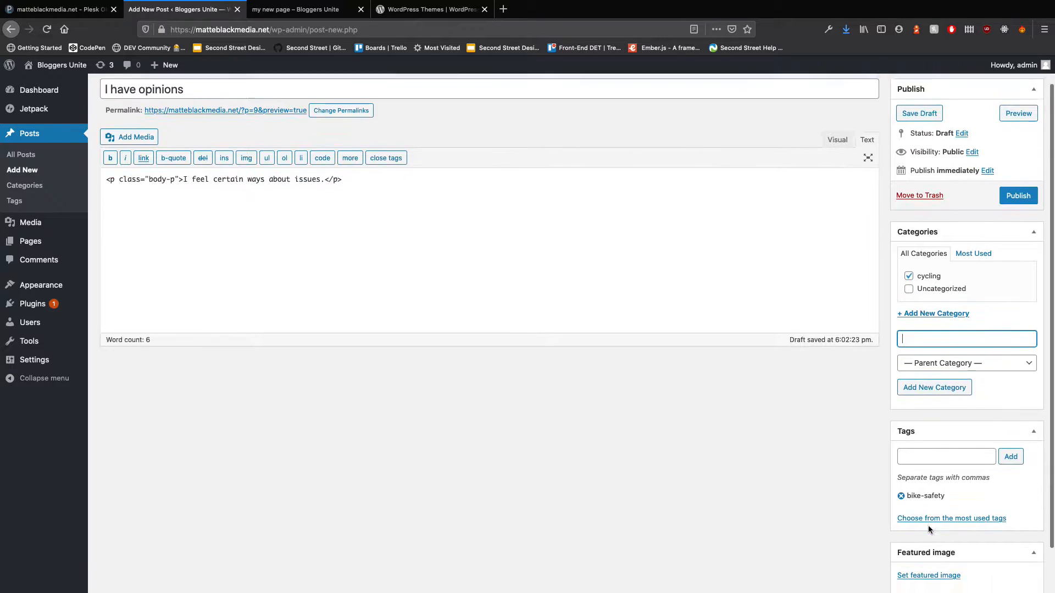
Publish the post "I have opinions" with its cycling category and bike-safety tag.
{"action": "scroll", "coordinate": [928, 529], "scroll_direction": "down", "scroll_amount": 2}
{"action": "scroll", "coordinate": [928, 529], "scroll_direction": "up", "scroll_amount": 3}
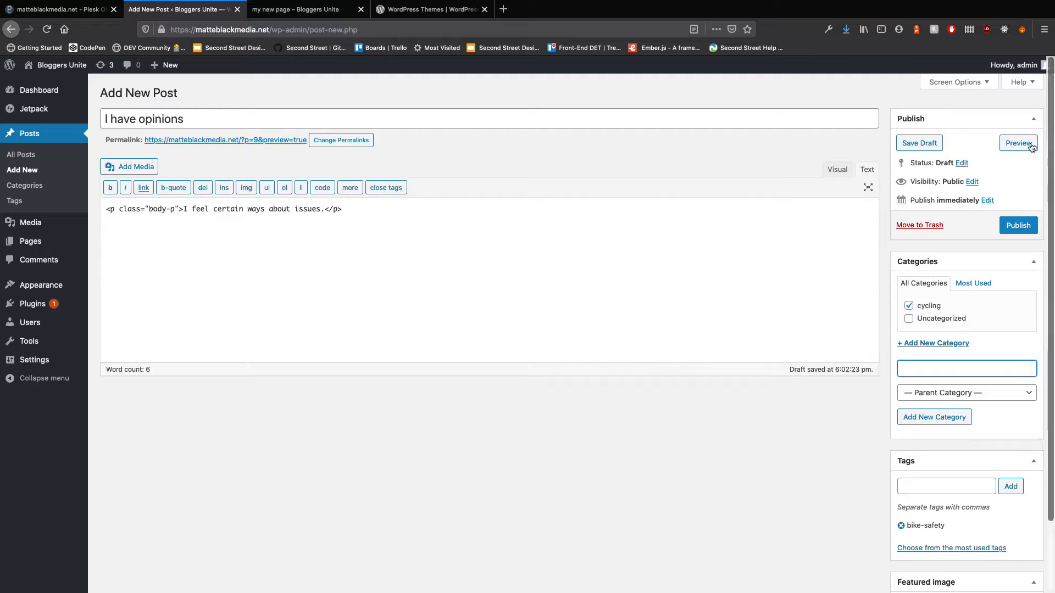
{"action": "left_click", "coordinate": [1018, 225]}
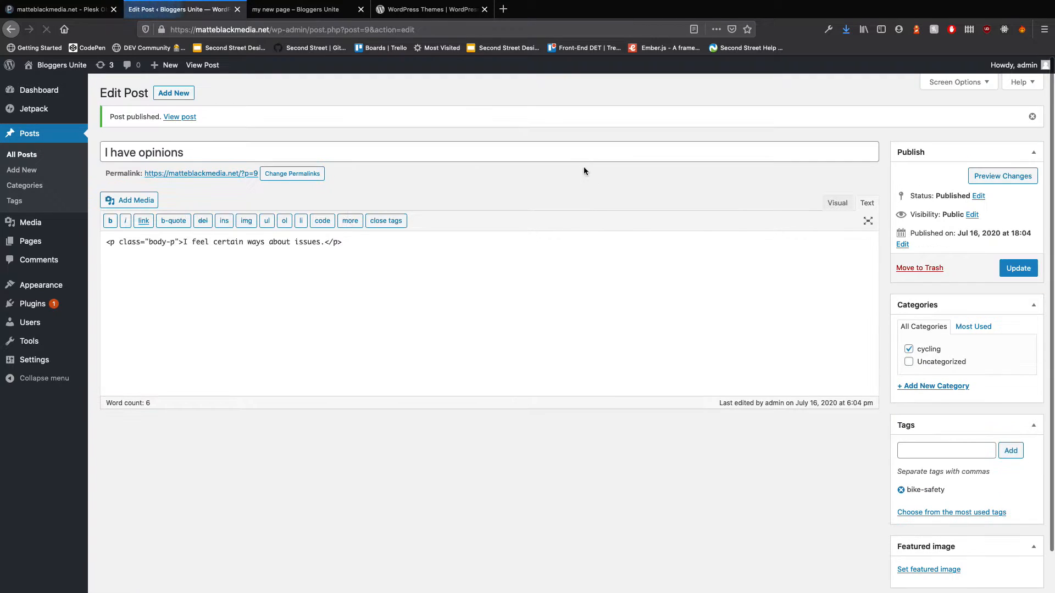
Switch to the live site and load its home page at matteblackmedia.net, without the page_id query.
{"action": "left_click", "coordinate": [291, 18]}
{"action": "left_click_drag", "start_coordinate": [271, 30], "coordinate": [452, 29]}
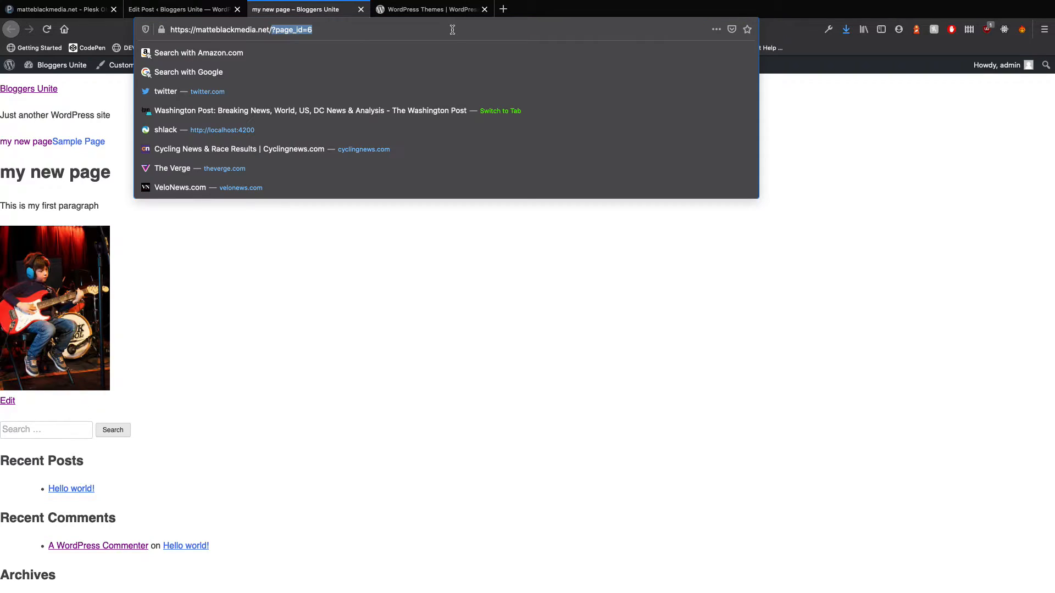
{"action": "key", "text": "BackSpace"}
{"action": "key", "text": "Return"}
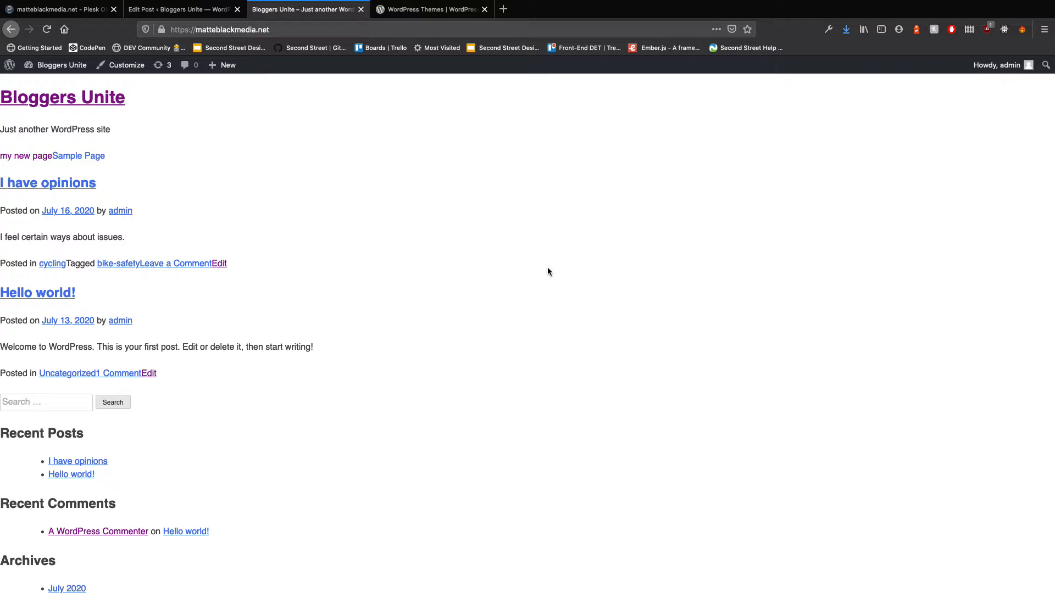
Compare the live "my new page" with the home page, then examine the "I have opinions" and "Hello world!" posts listed there.
{"action": "left_click", "coordinate": [26, 158]}
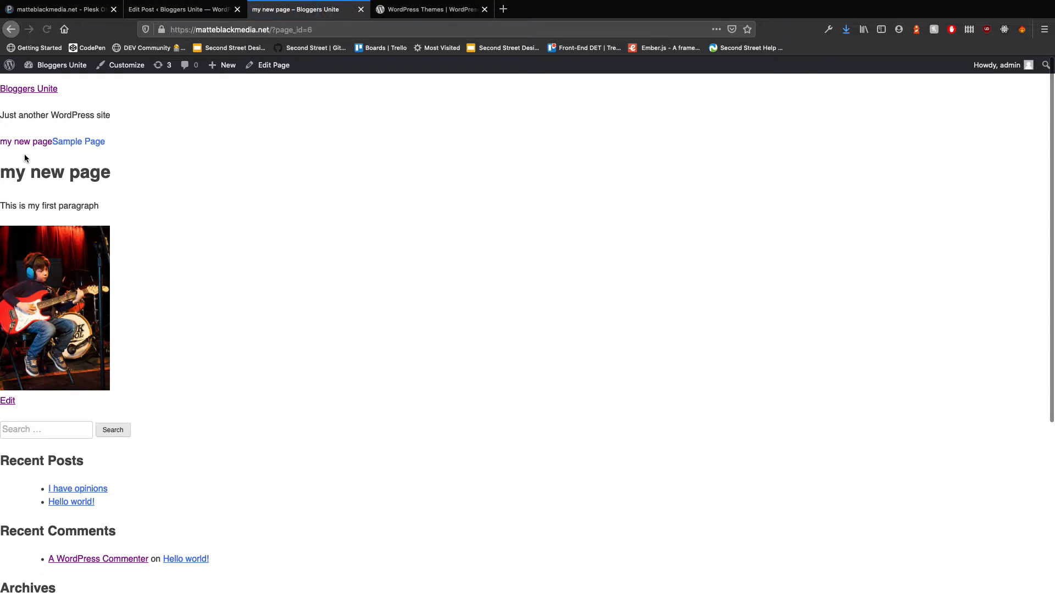
{"action": "left_click", "coordinate": [46, 93]}
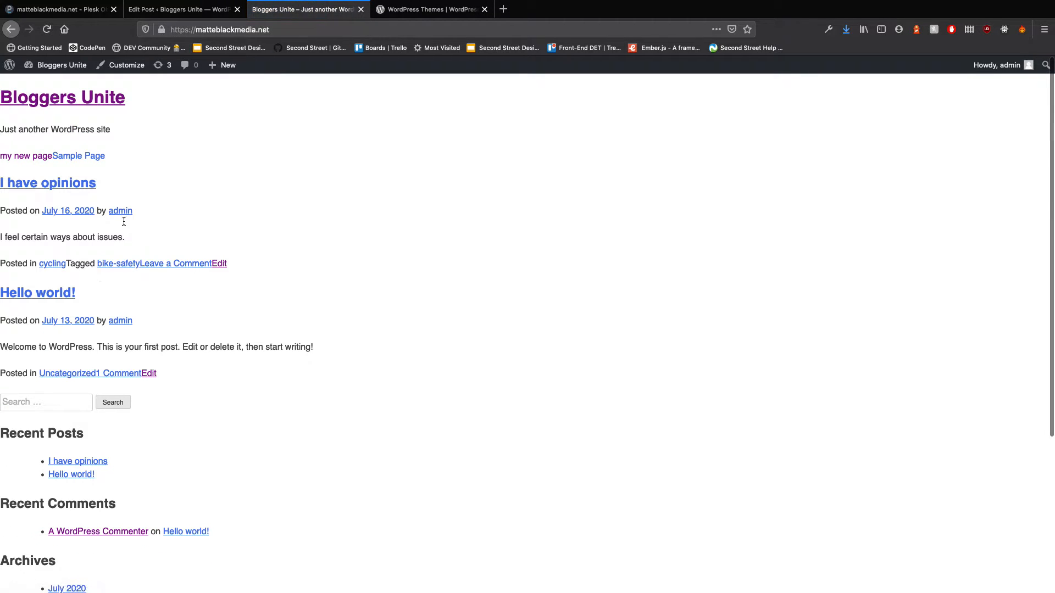
{"action": "left_click_drag", "start_coordinate": [264, 274], "coordinate": [1, 187]}
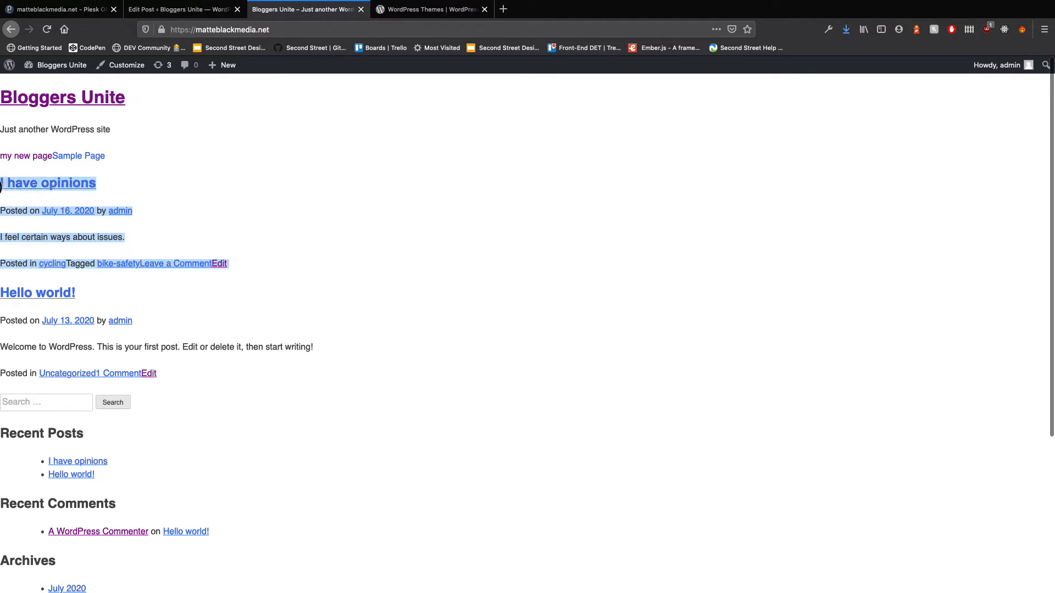
{"action": "left_click", "coordinate": [285, 243]}
{"action": "left_click_drag", "start_coordinate": [235, 261], "coordinate": [1, 184]}
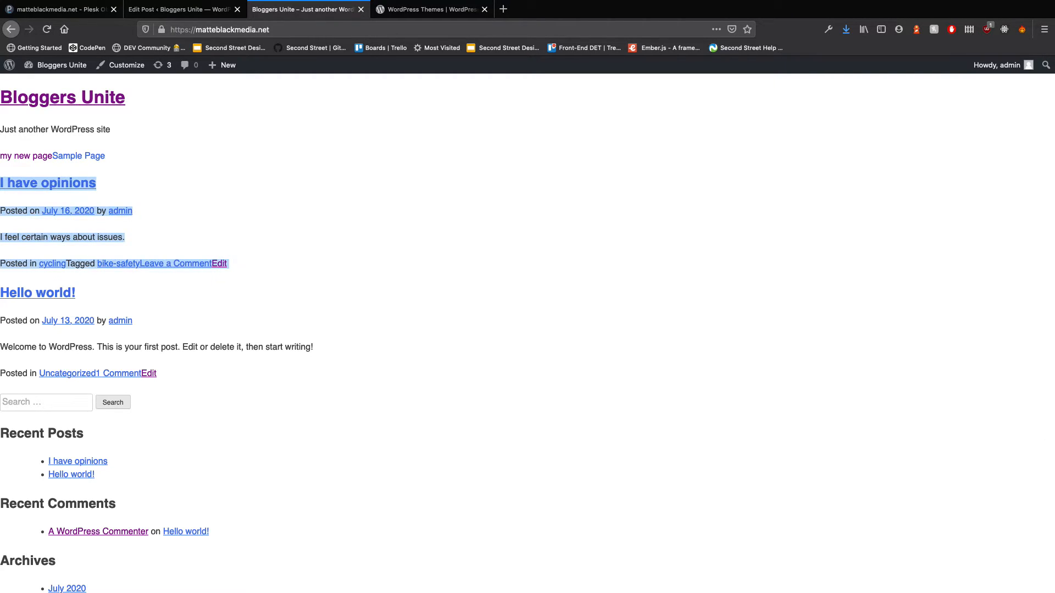
{"action": "left_click", "coordinate": [305, 328]}
{"action": "left_click_drag", "start_coordinate": [324, 351], "coordinate": [2, 290]}
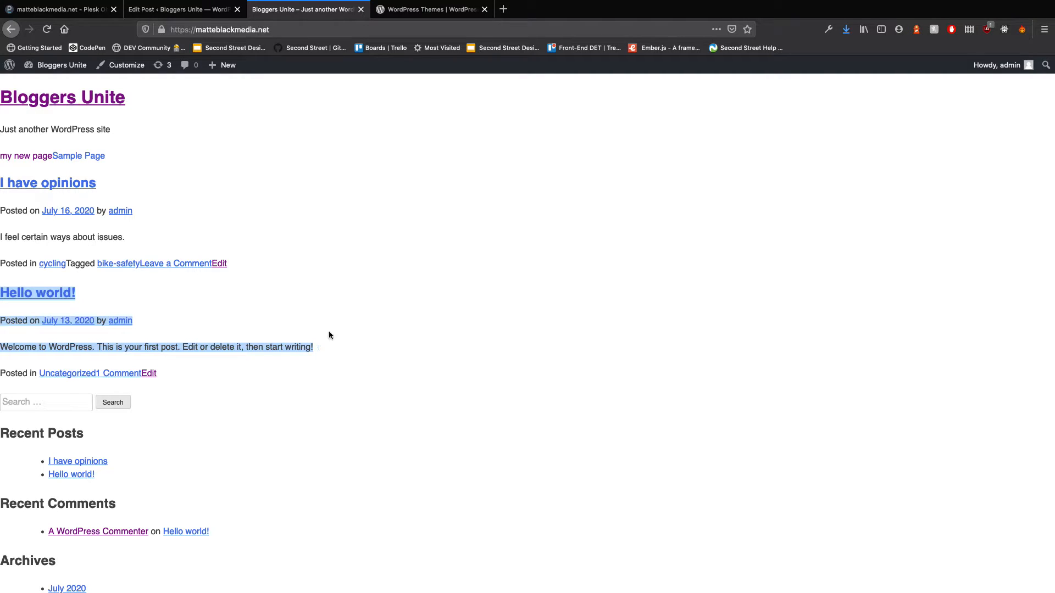
{"action": "left_click", "coordinate": [402, 324]}
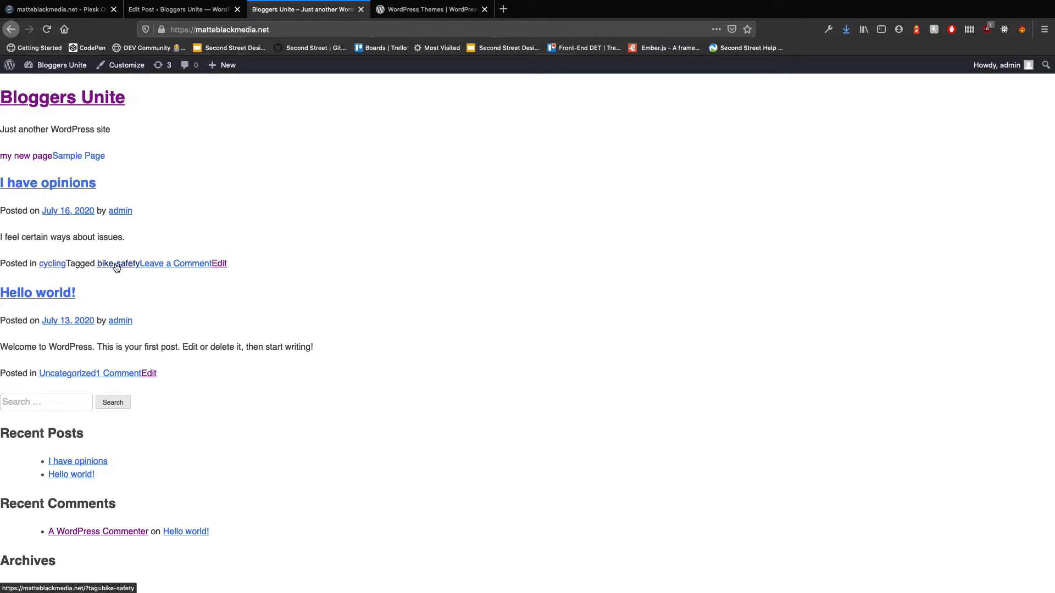
View the cycling category archive and the bike-safety tag archive on the live site, and return to the home page.
{"action": "left_click", "coordinate": [50, 264]}
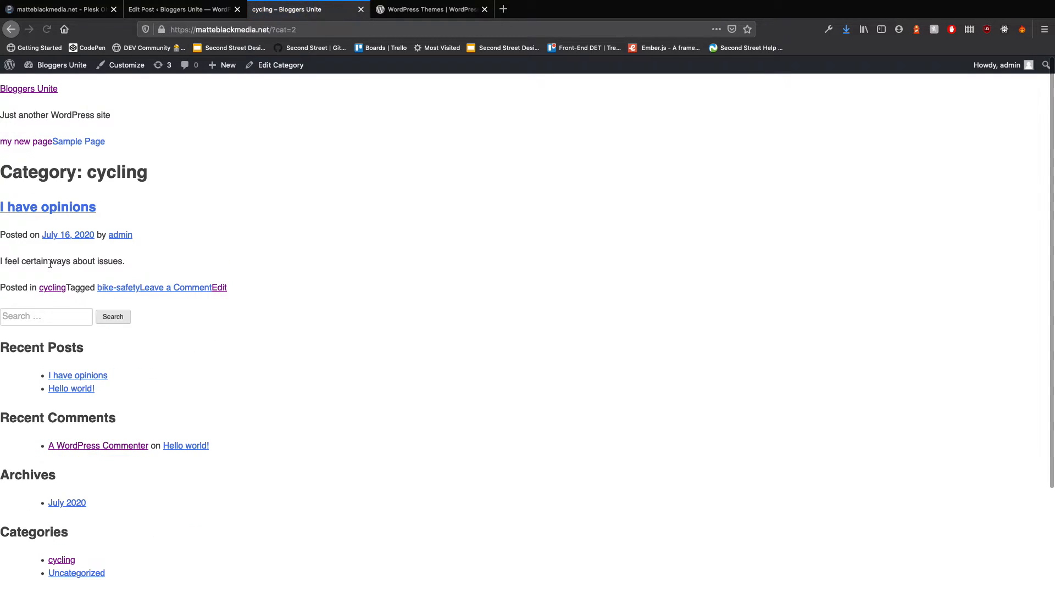
{"action": "left_click_drag", "start_coordinate": [22, 172], "coordinate": [231, 275]}
{"action": "left_click", "coordinate": [11, 29]}
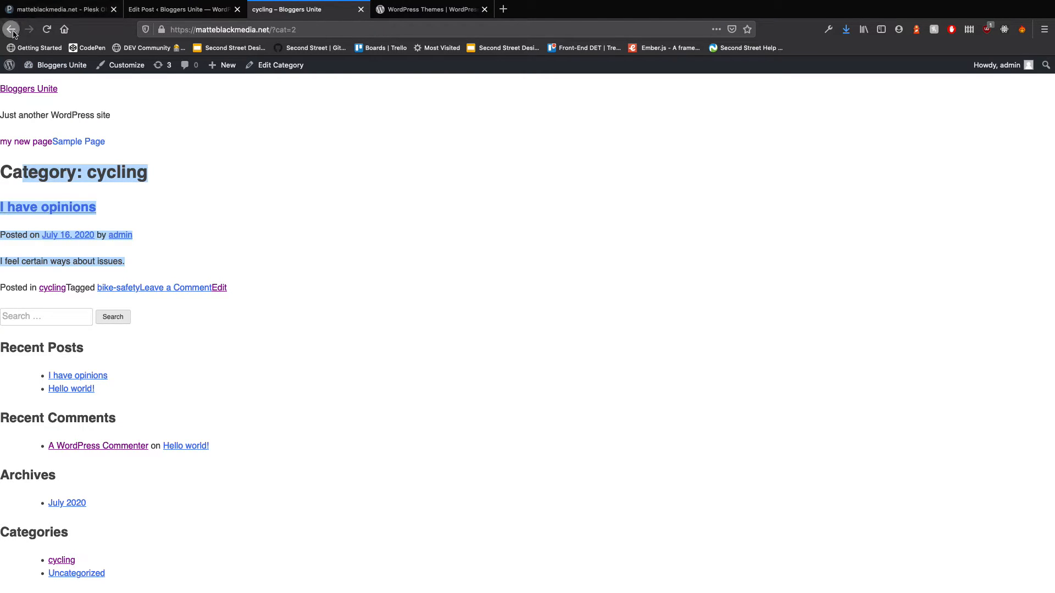
{"action": "left_click", "coordinate": [134, 264]}
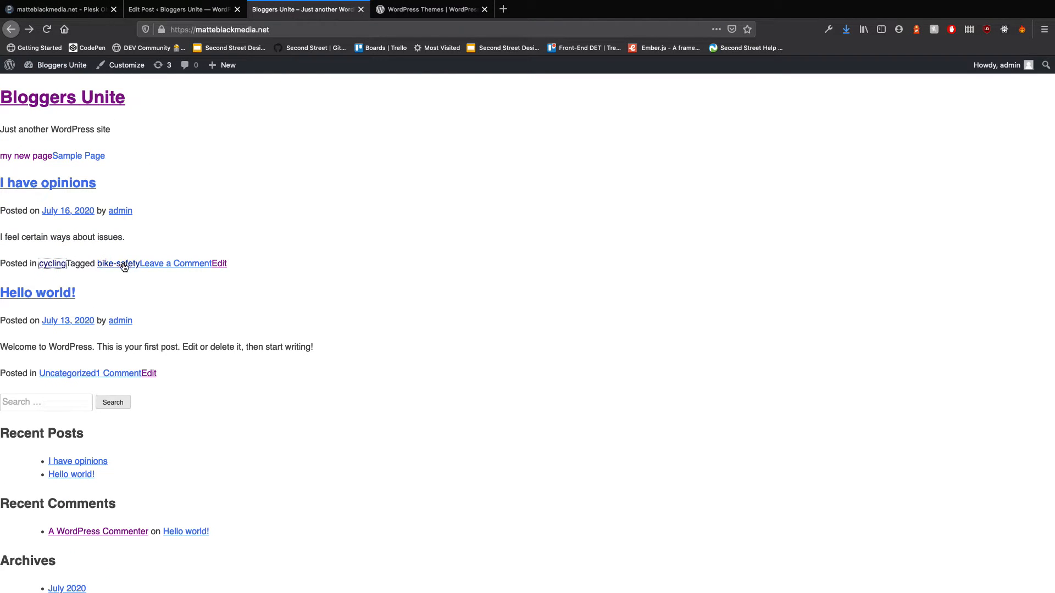
{"action": "left_click_drag", "start_coordinate": [27, 160], "coordinate": [290, 307]}
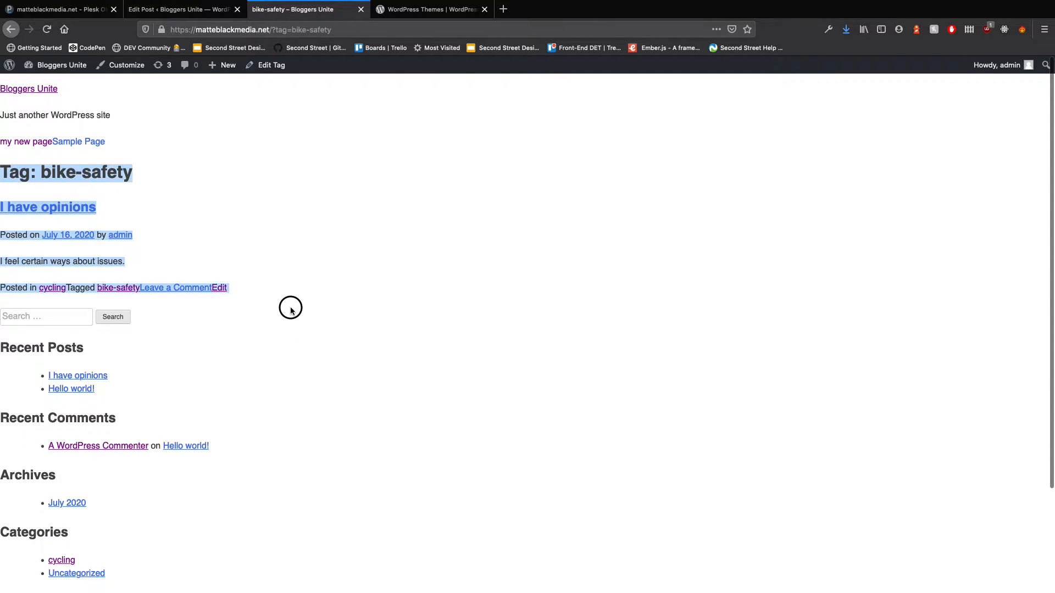
{"action": "left_click", "coordinate": [30, 91]}
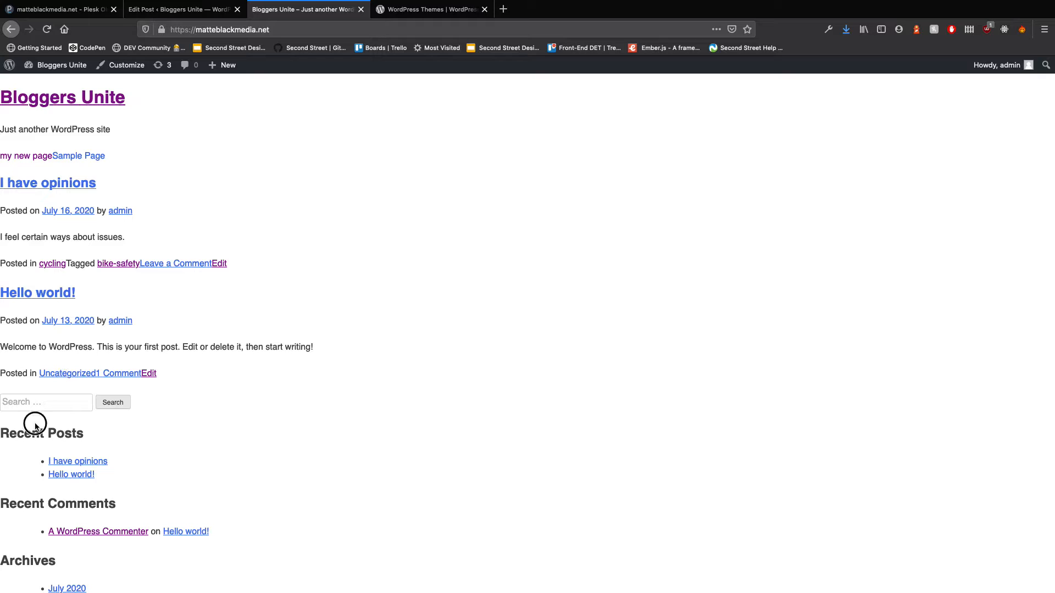
{"action": "scroll", "coordinate": [33, 424], "scroll_direction": "down", "scroll_amount": 3}
{"action": "scroll", "coordinate": [314, 399], "scroll_direction": "up", "scroll_amount": 3}
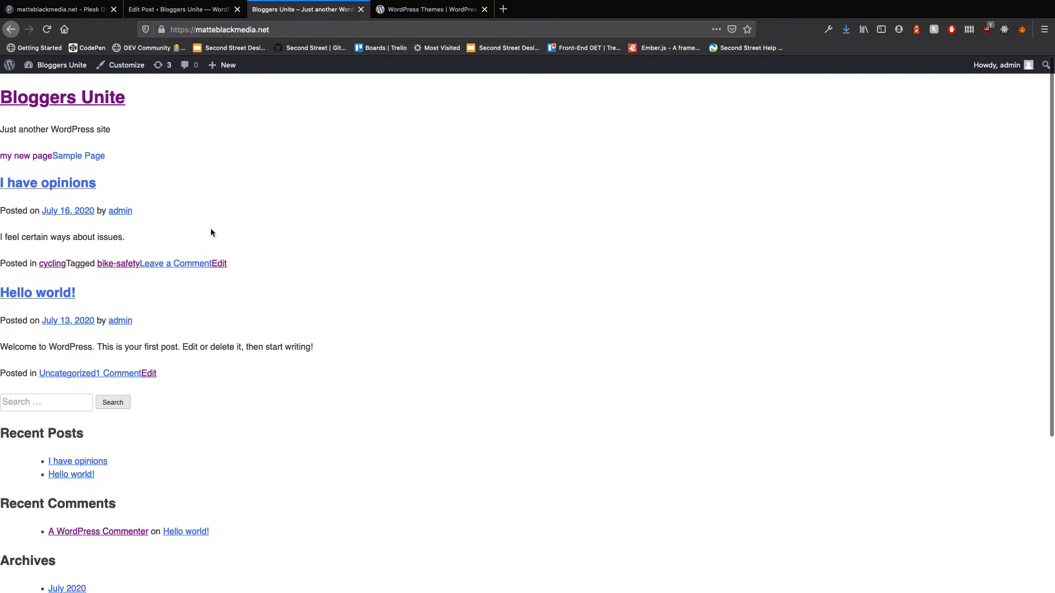
Open the site's Reading settings in the admin area and set feed posts to include only a summary.
{"action": "left_click", "coordinate": [150, 11]}
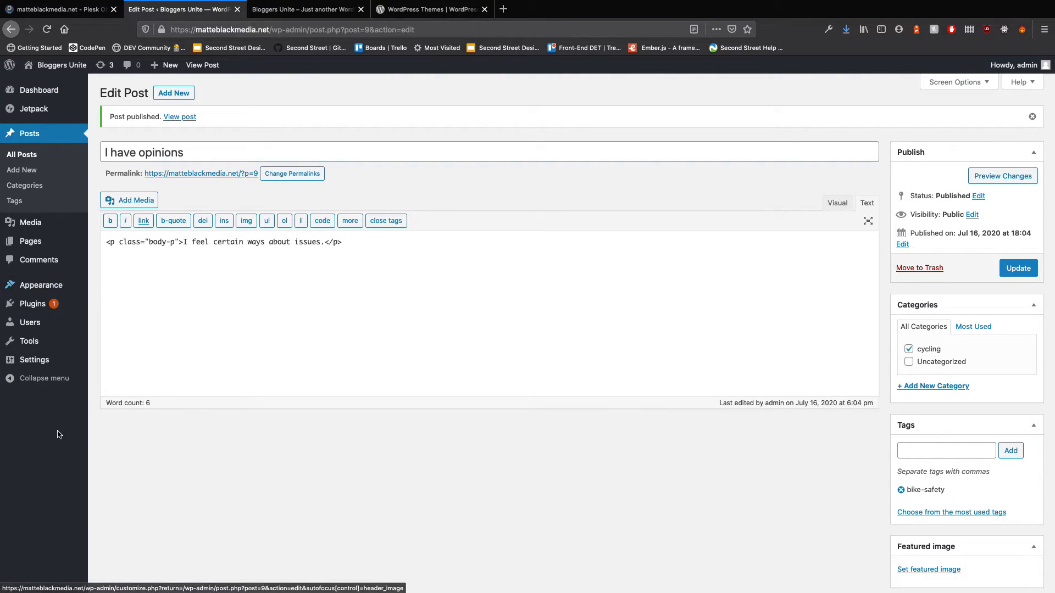
{"action": "mouse_move", "coordinate": [50, 334]}
{"action": "mouse_move", "coordinate": [43, 366]}
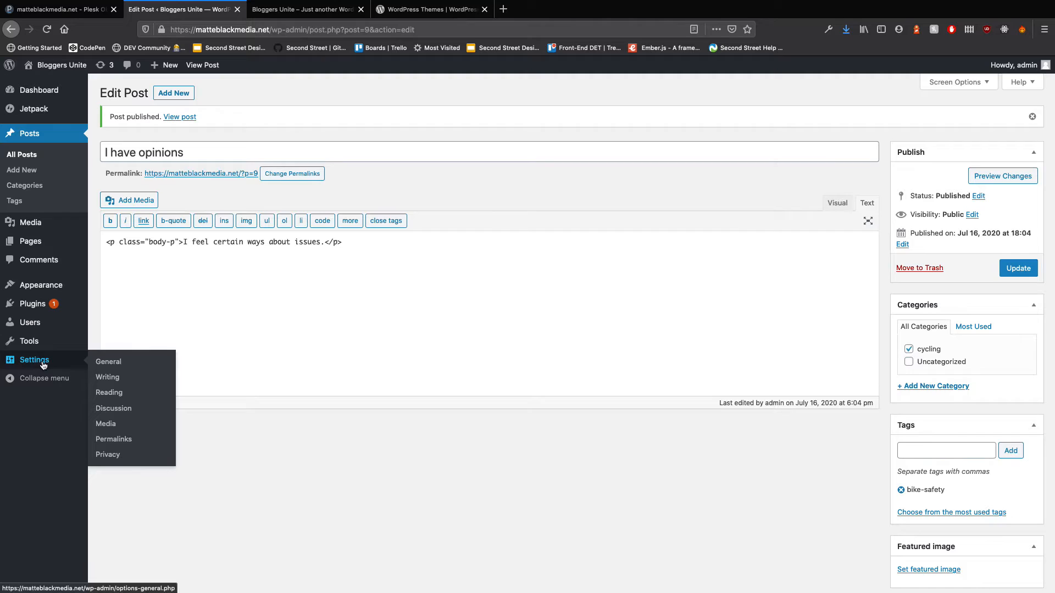
{"action": "left_click", "coordinate": [110, 392]}
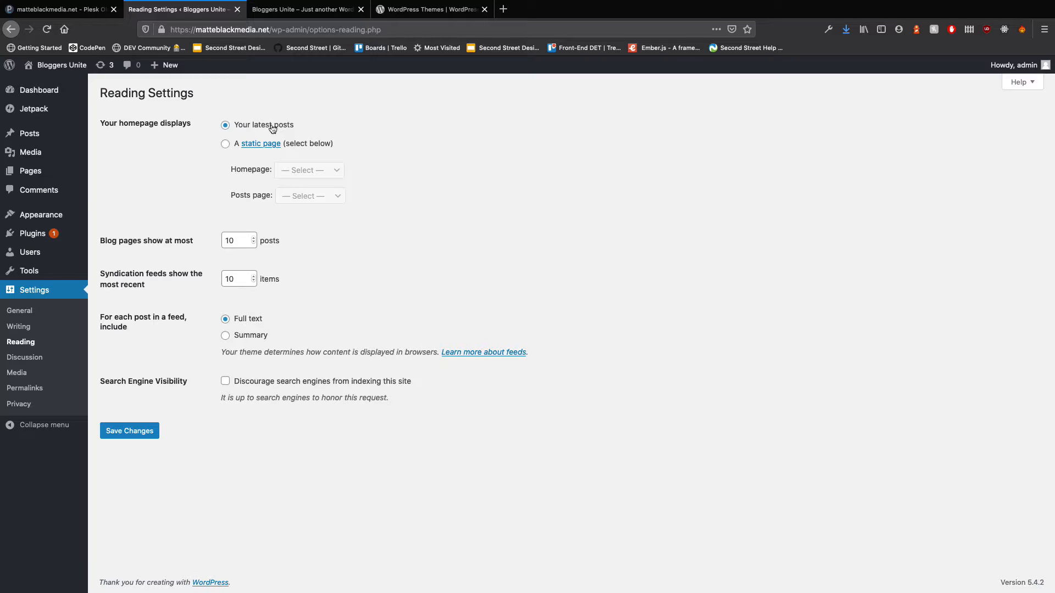
{"action": "left_click", "coordinate": [240, 319]}
{"action": "left_click", "coordinate": [240, 341]}
Make the homepage display a static page, with "my new page" as the homepage and "Sample Page" as the posts page.
{"action": "left_click", "coordinate": [226, 145]}
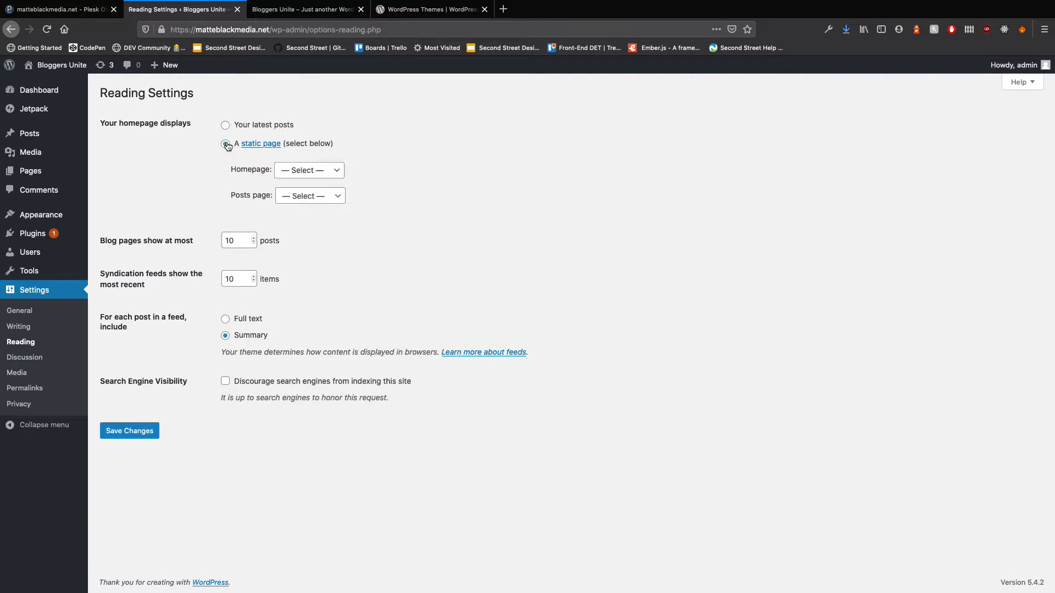
{"action": "left_click", "coordinate": [306, 171]}
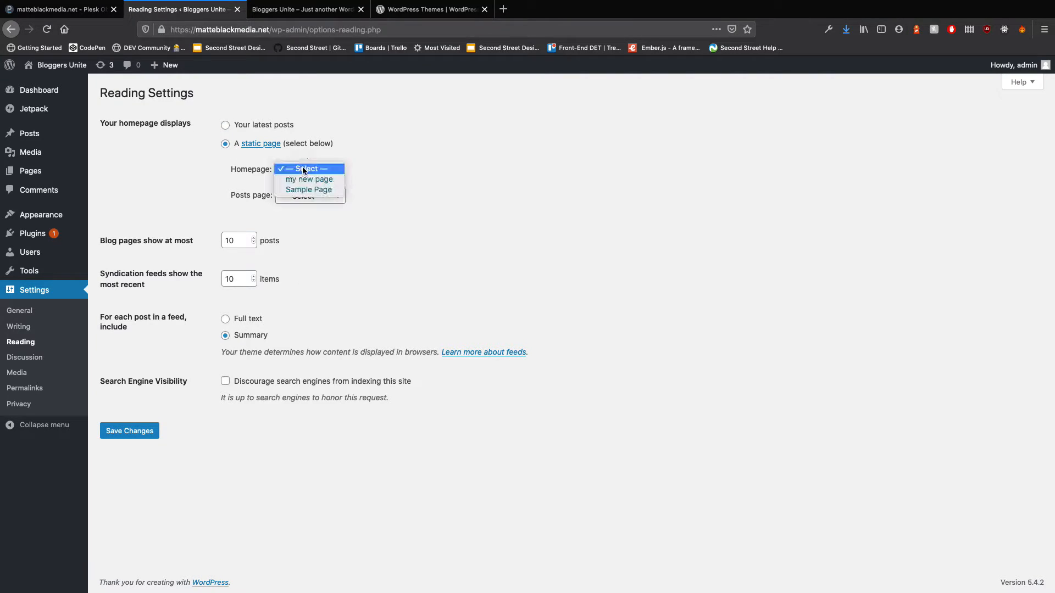
{"action": "left_click", "coordinate": [221, 157]}
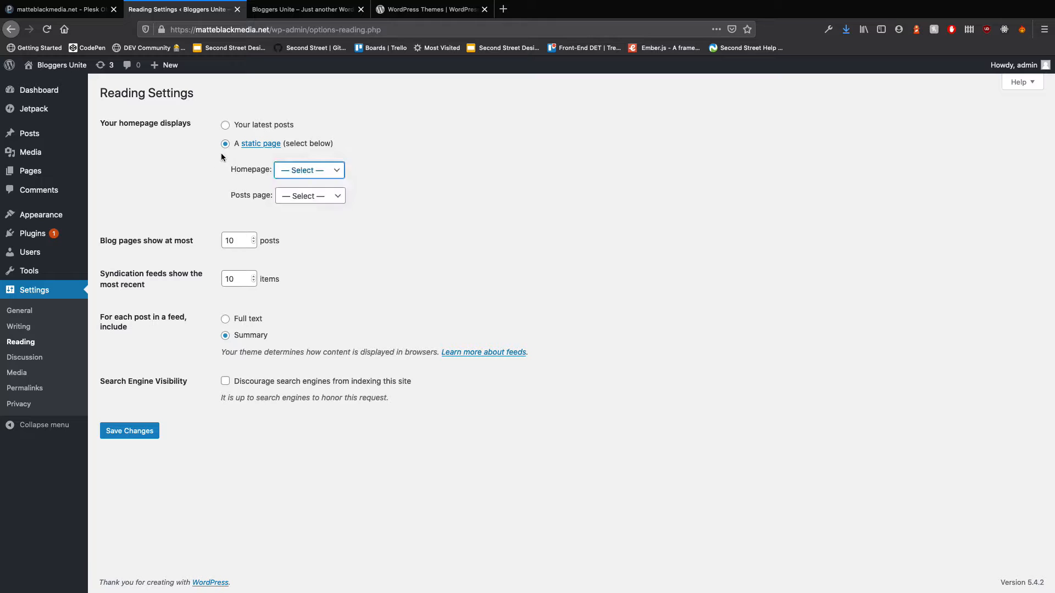
{"action": "left_click", "coordinate": [288, 170]}
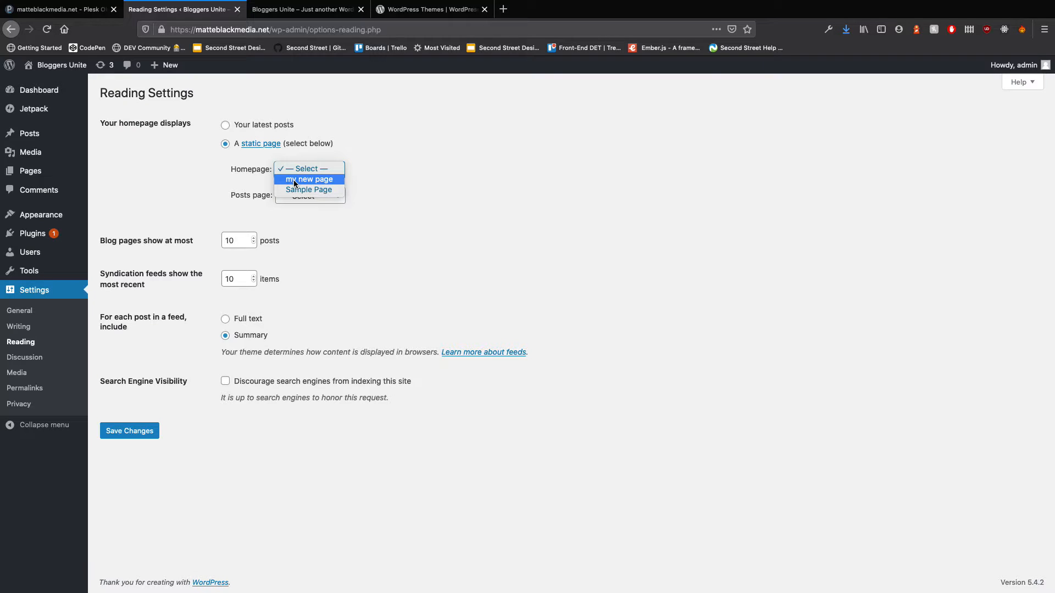
{"action": "left_click", "coordinate": [294, 181]}
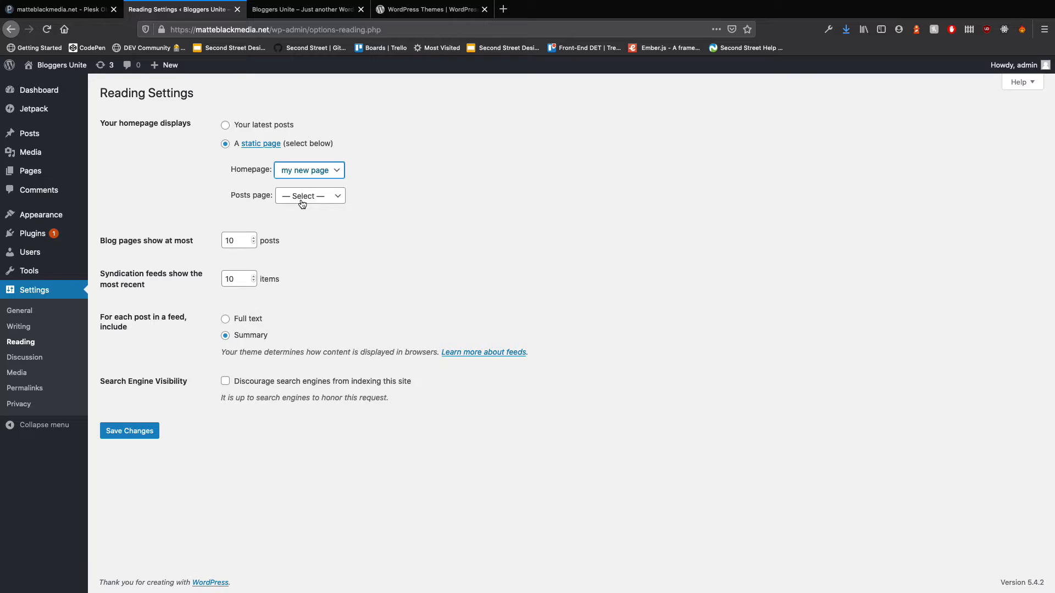
{"action": "left_click", "coordinate": [302, 198]}
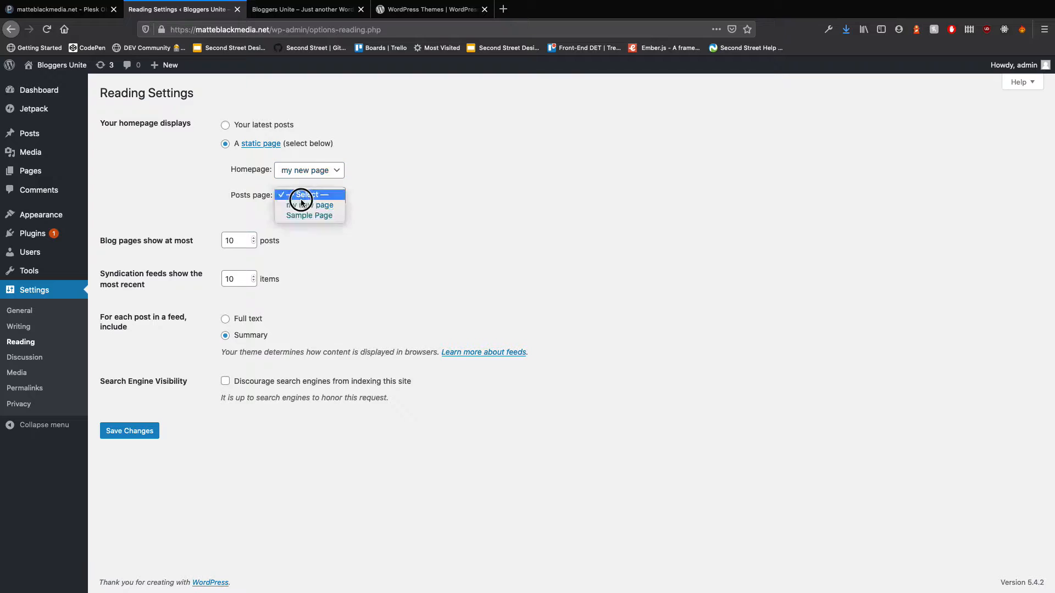
{"action": "left_click", "coordinate": [304, 216]}
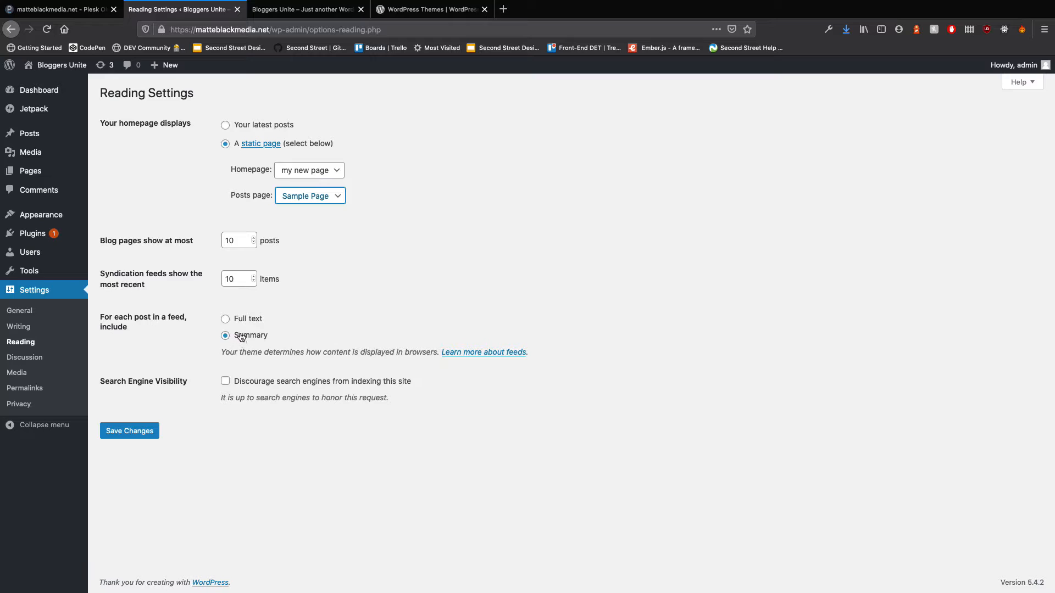
Discourage search engines from indexing the site, leaving feed posts on Summary, and save the Reading settings.
{"action": "left_click", "coordinate": [225, 320]}
{"action": "left_click", "coordinate": [225, 337]}
{"action": "left_click", "coordinate": [249, 382]}
{"action": "left_click", "coordinate": [141, 430]}
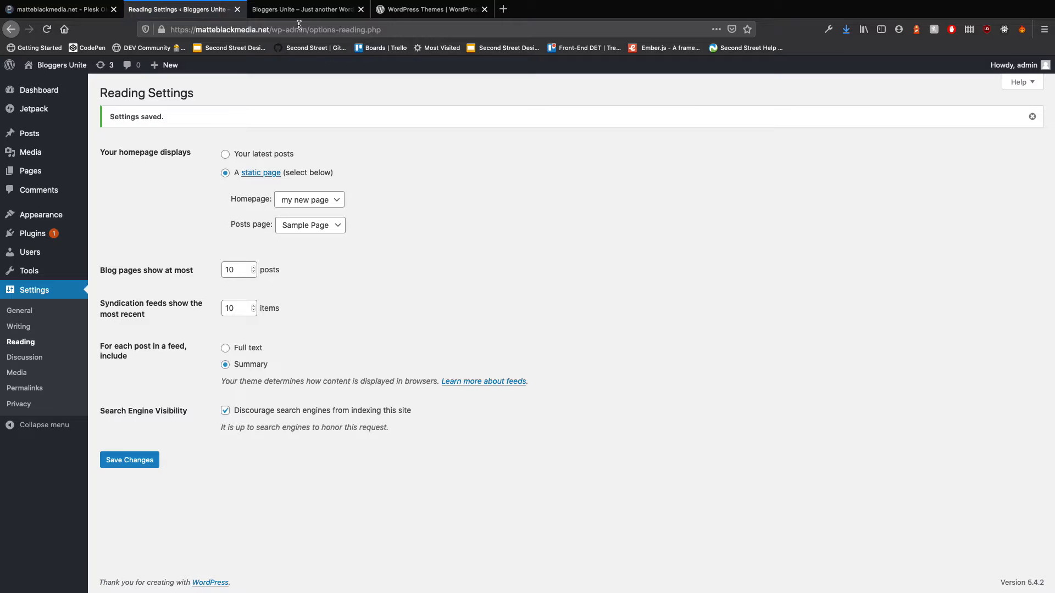
Reload the live home page to check its static content, and open Sample Page to check the posts listed there.
{"action": "left_click", "coordinate": [302, 9]}
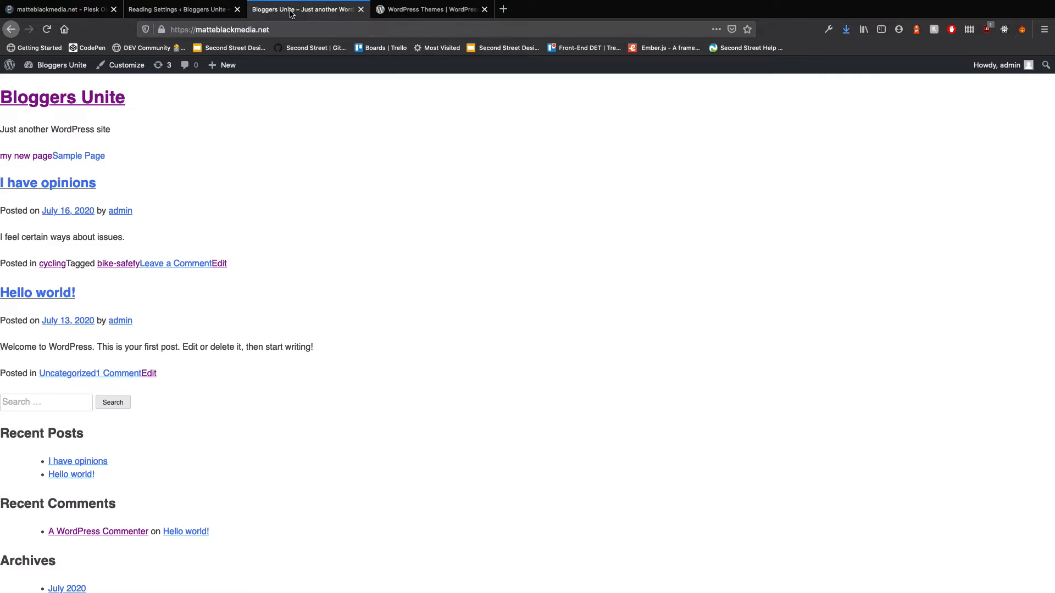
{"action": "left_click", "coordinate": [50, 36]}
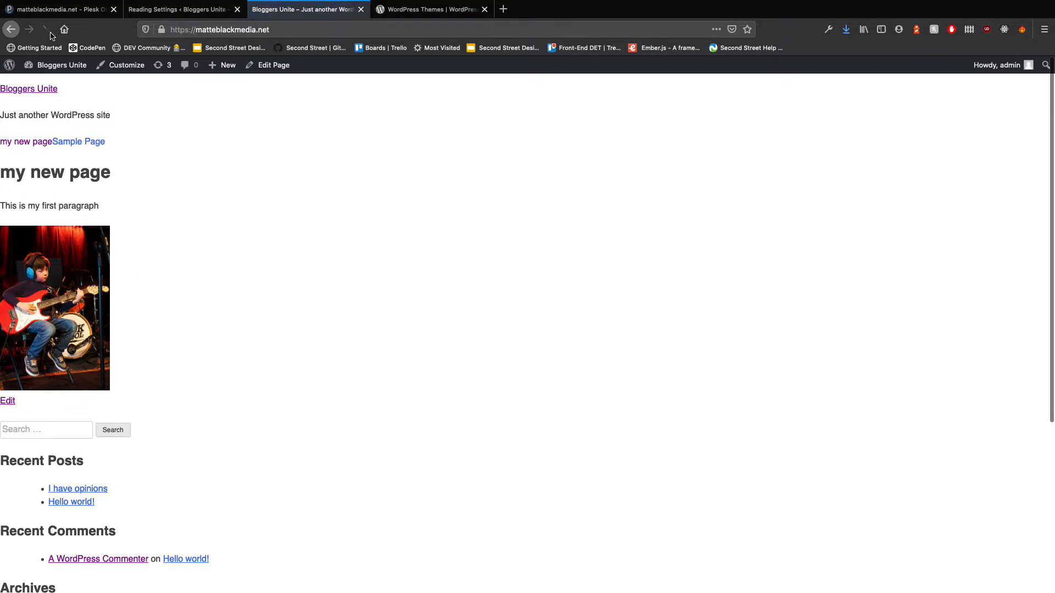
{"action": "left_click_drag", "start_coordinate": [136, 269], "coordinate": [2, 138]}
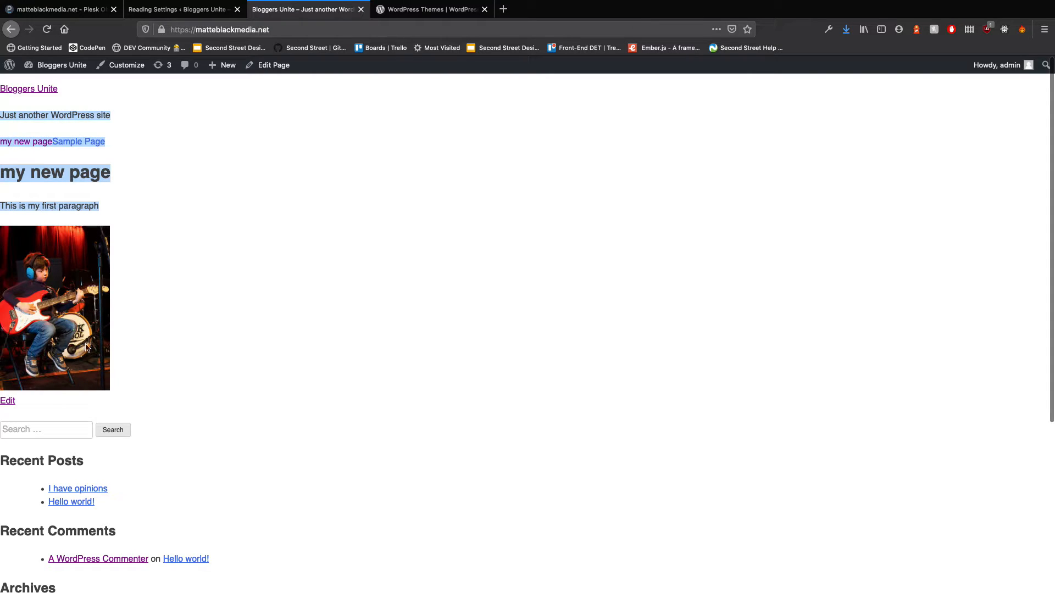
{"action": "left_click", "coordinate": [208, 255]}
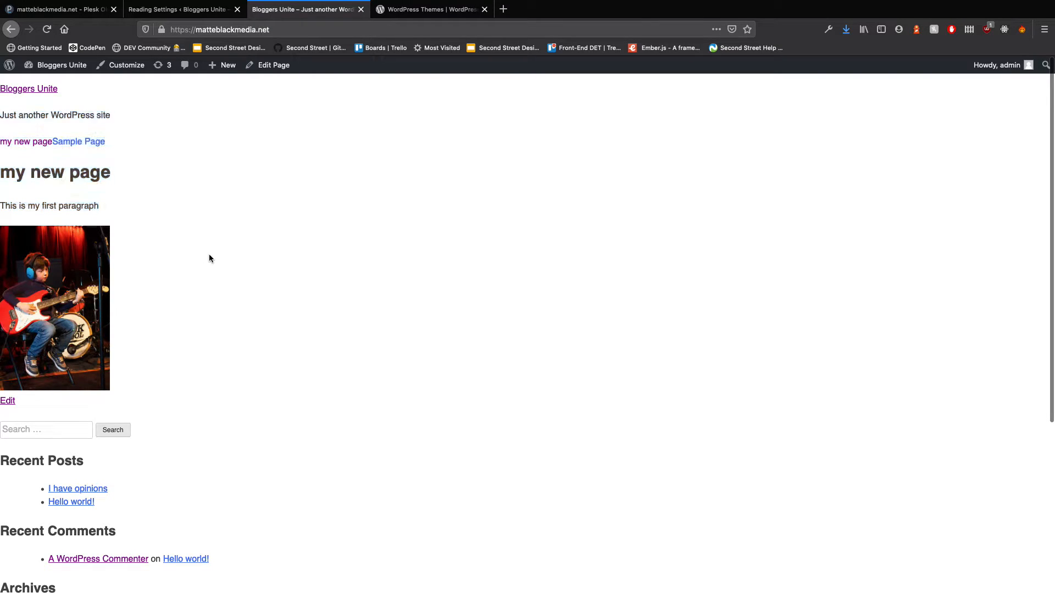
{"action": "left_click", "coordinate": [95, 143]}
{"action": "left_click_drag", "start_coordinate": [141, 364], "coordinate": [7, 191]}
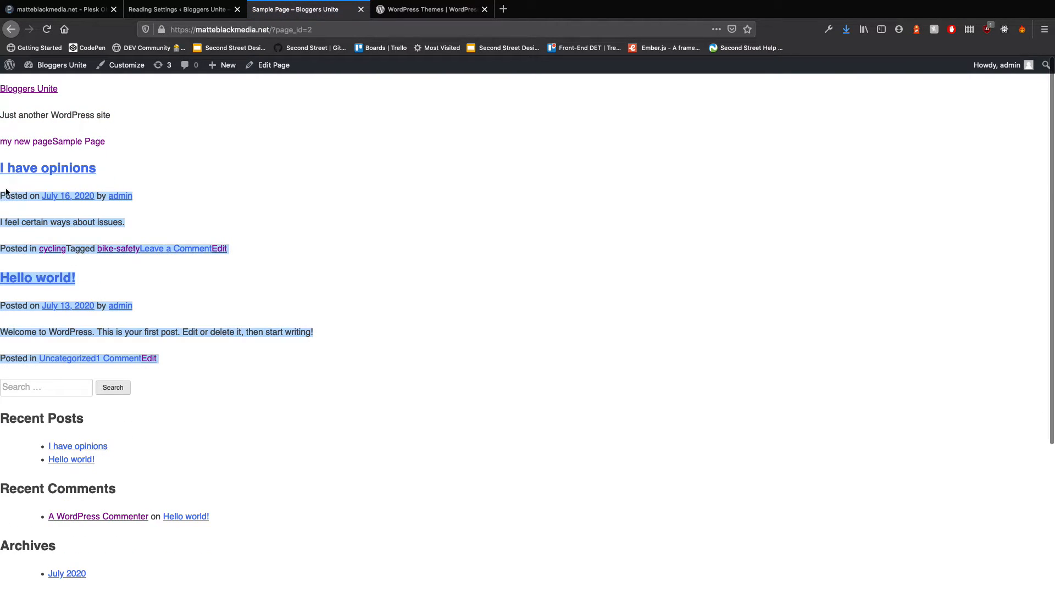
Open the Permalink settings, and examine the URLs of "my new page" and Sample Page on the live site.
{"action": "left_click", "coordinate": [177, 11]}
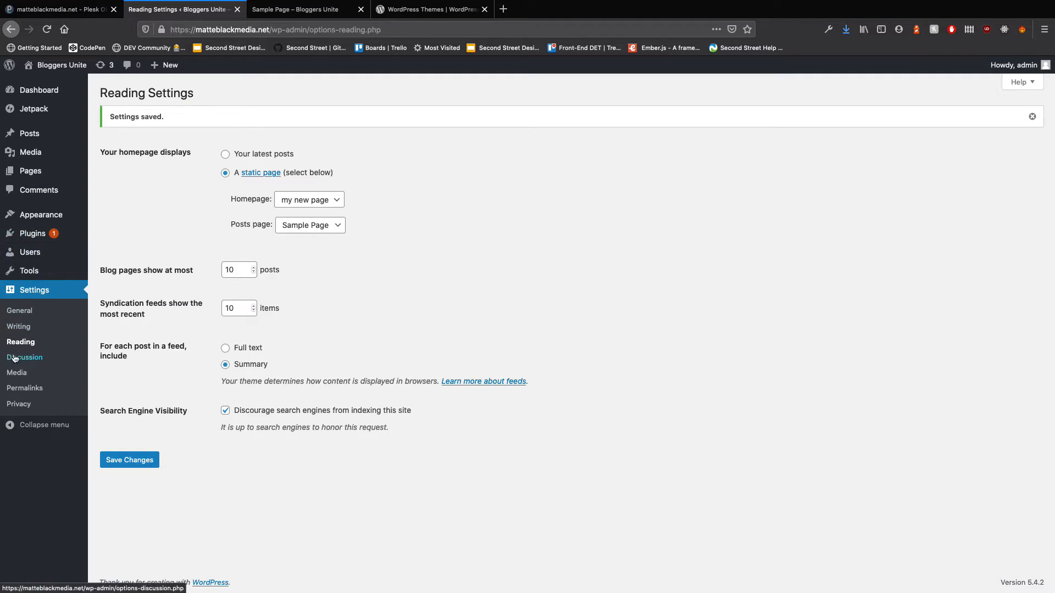
{"action": "left_click", "coordinate": [24, 388]}
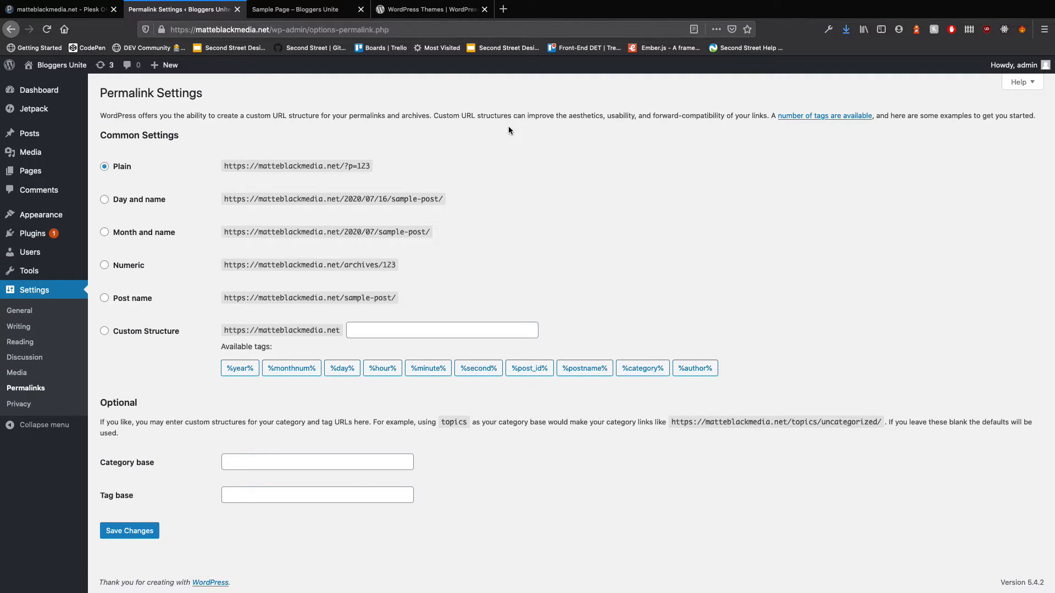
{"action": "left_click", "coordinate": [305, 11]}
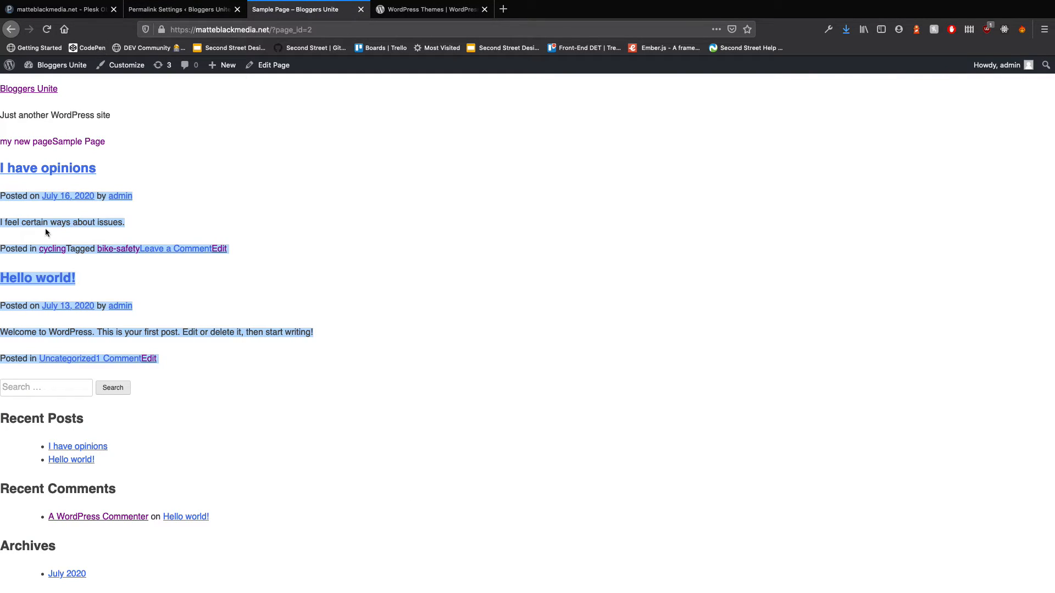
{"action": "left_click", "coordinate": [154, 158]}
{"action": "left_click", "coordinate": [24, 140]}
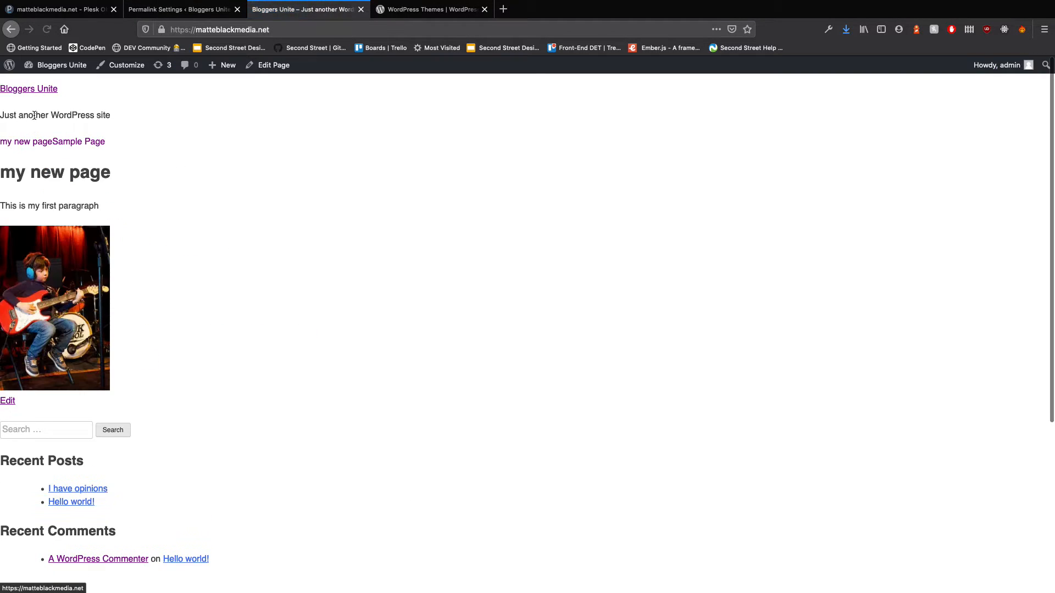
{"action": "left_click", "coordinate": [75, 142]}
{"action": "left_click_drag", "start_coordinate": [312, 30], "coordinate": [272, 30]}
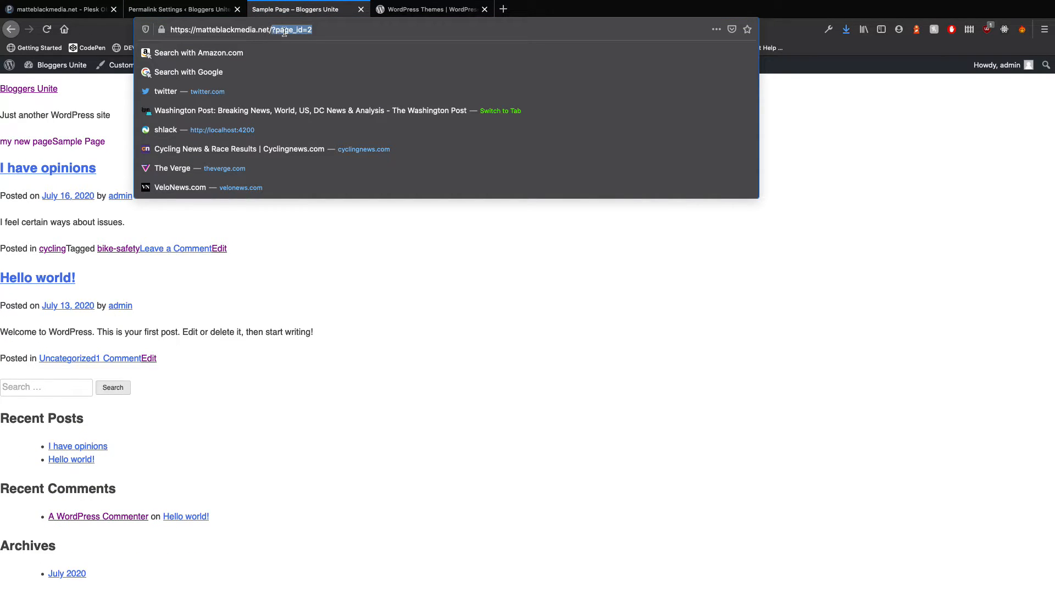
Compare the example URLs of the Plain, Day and name, Month and name, Numeric and Post name permalink structures.
{"action": "left_click", "coordinate": [219, 16]}
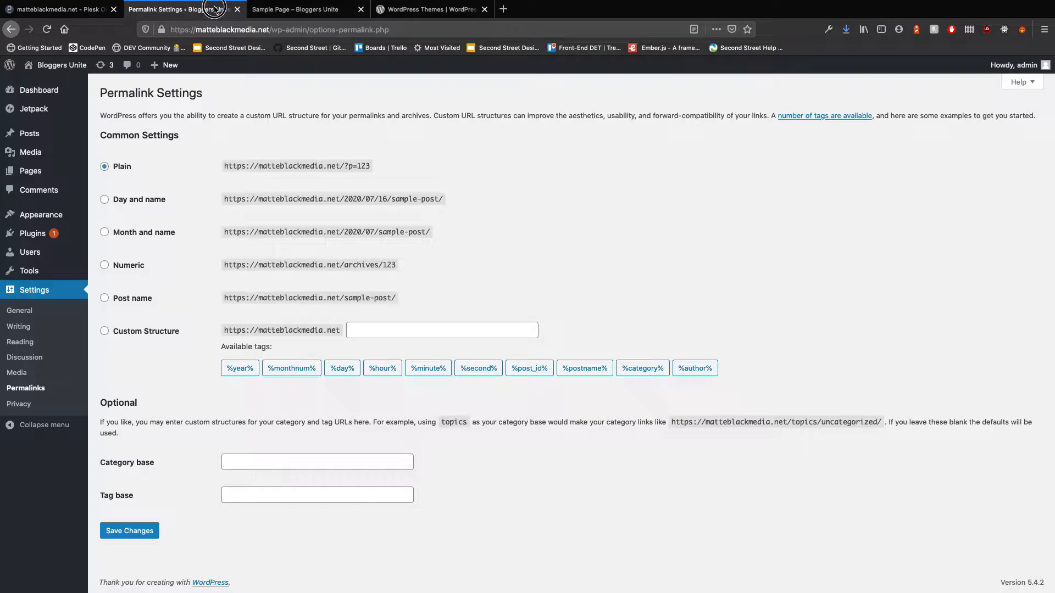
{"action": "left_click_drag", "start_coordinate": [317, 167], "coordinate": [392, 165]}
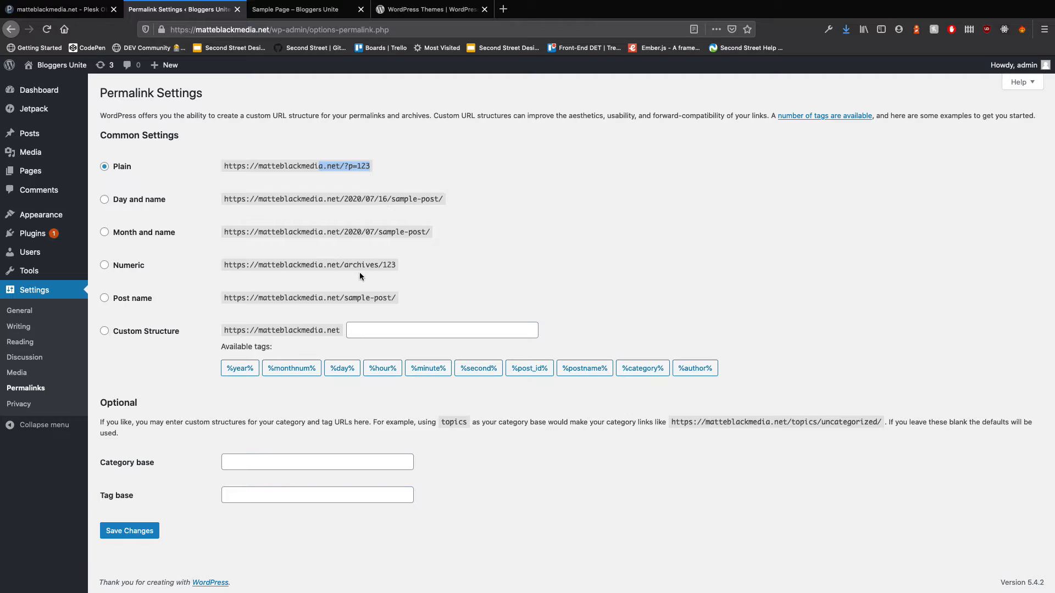
{"action": "left_click_drag", "start_coordinate": [344, 199], "coordinate": [476, 200]}
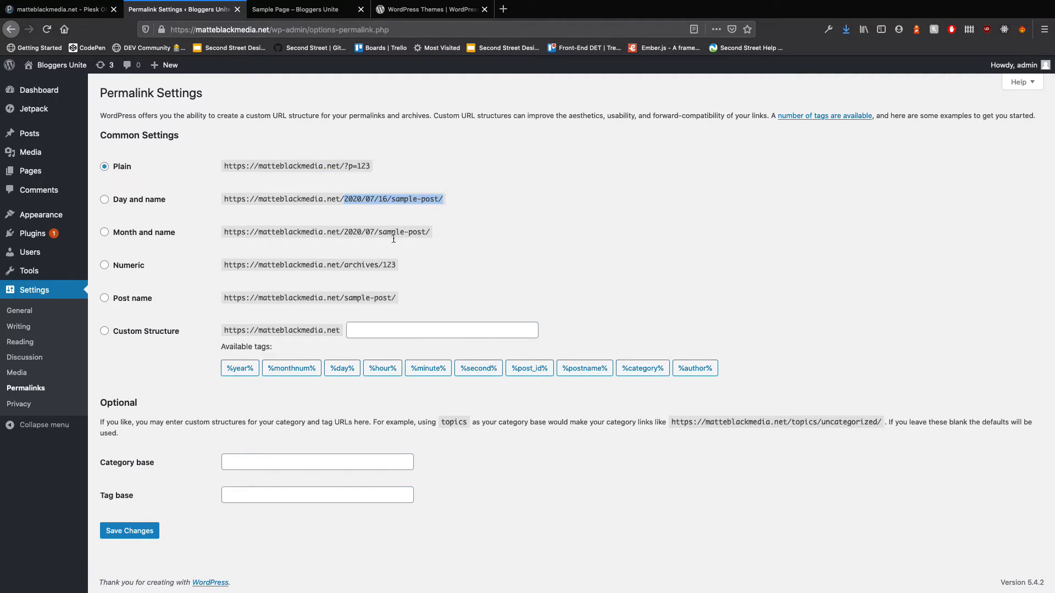
{"action": "left_click", "coordinate": [346, 233]}
{"action": "left_click_drag", "start_coordinate": [346, 233], "coordinate": [584, 237]}
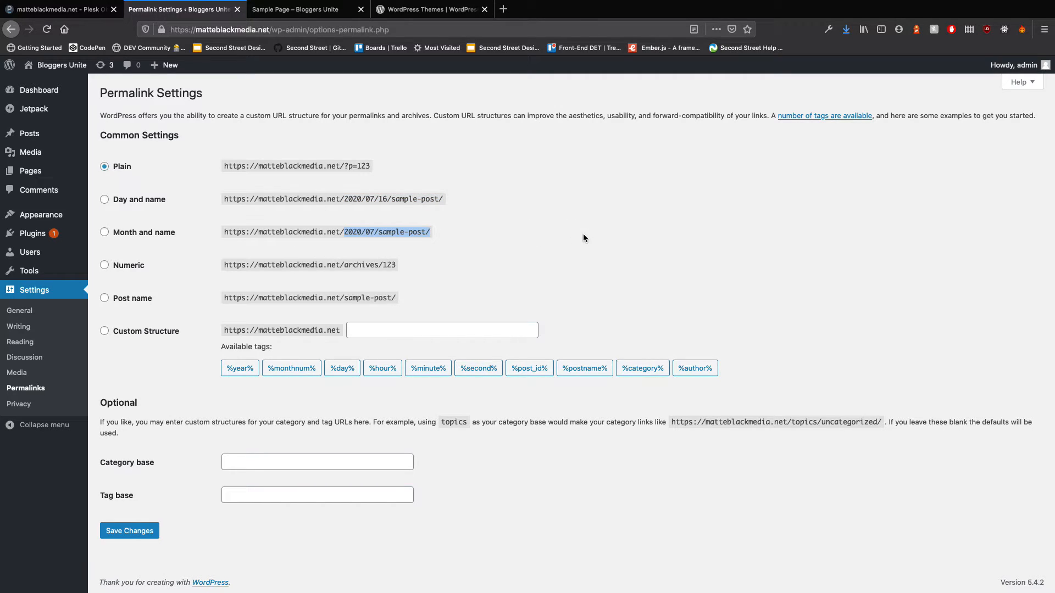
{"action": "left_click_drag", "start_coordinate": [345, 265], "coordinate": [530, 268]}
{"action": "left_click_drag", "start_coordinate": [384, 266], "coordinate": [441, 267]}
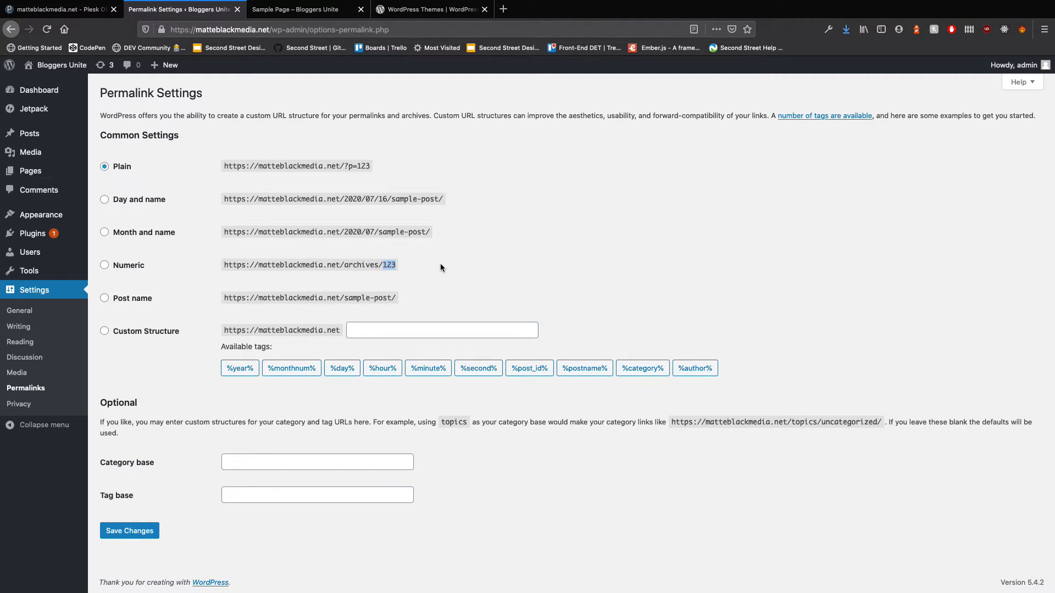
{"action": "left_click_drag", "start_coordinate": [349, 297], "coordinate": [492, 302]}
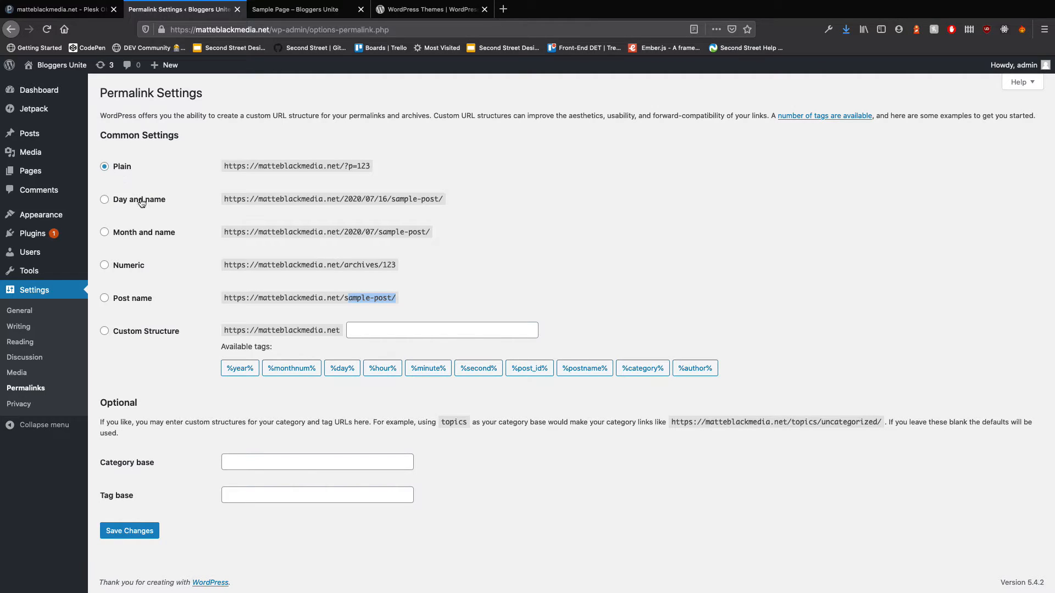
Set the permalink structure to Month and name and save the changes.
{"action": "left_click", "coordinate": [104, 232]}
{"action": "left_click", "coordinate": [114, 530]}
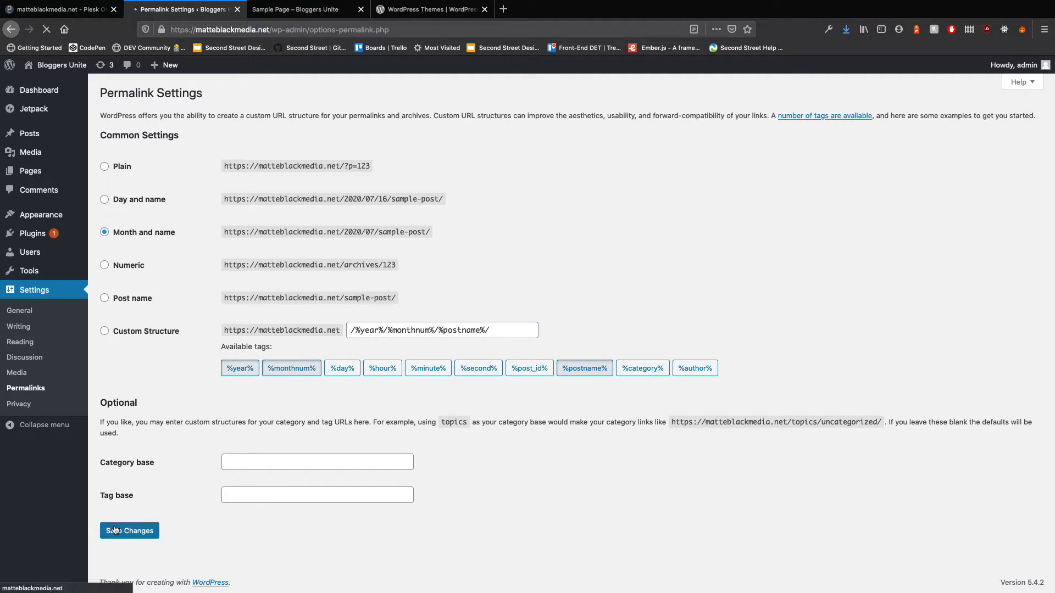
Reload Sample Page on the live site to check its new URL, and check the address of "my new page".
{"action": "left_click", "coordinate": [325, 12]}
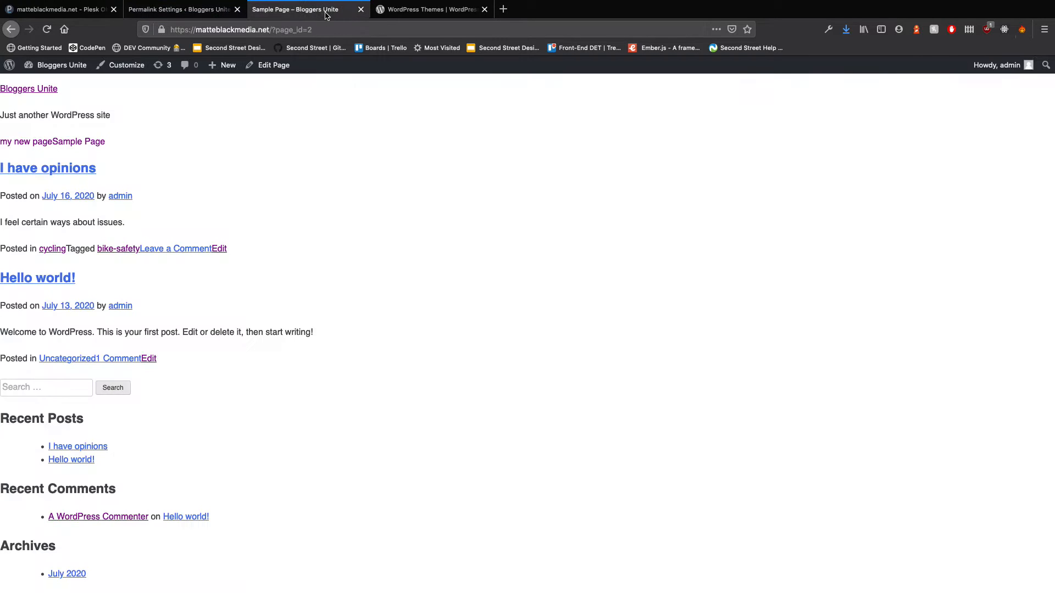
{"action": "left_click", "coordinate": [47, 30]}
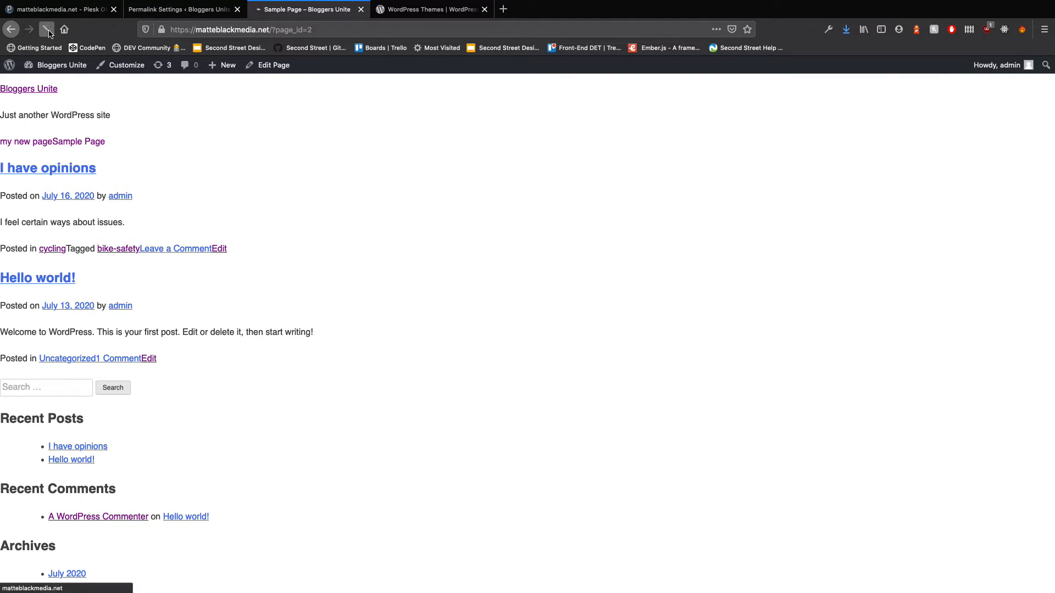
{"action": "left_click_drag", "start_coordinate": [322, 30], "coordinate": [272, 28]}
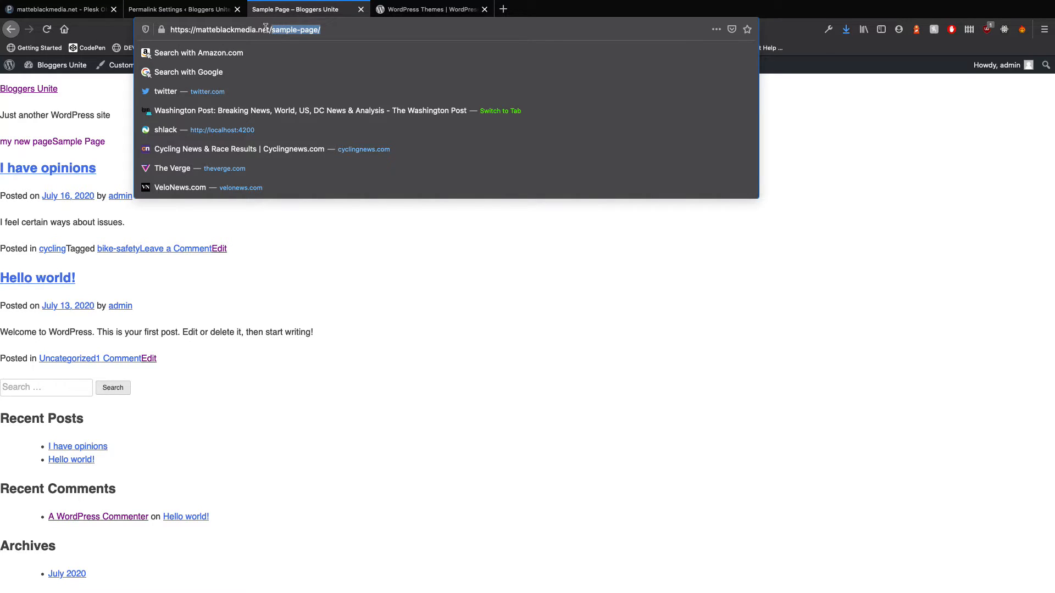
{"action": "left_click", "coordinate": [344, 264]}
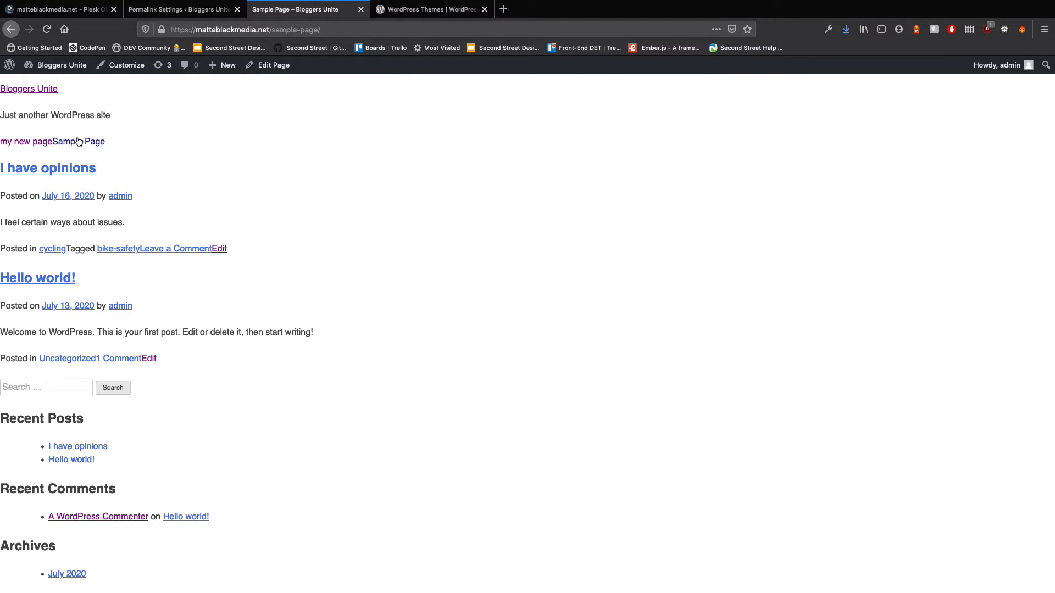
{"action": "left_click", "coordinate": [46, 142]}
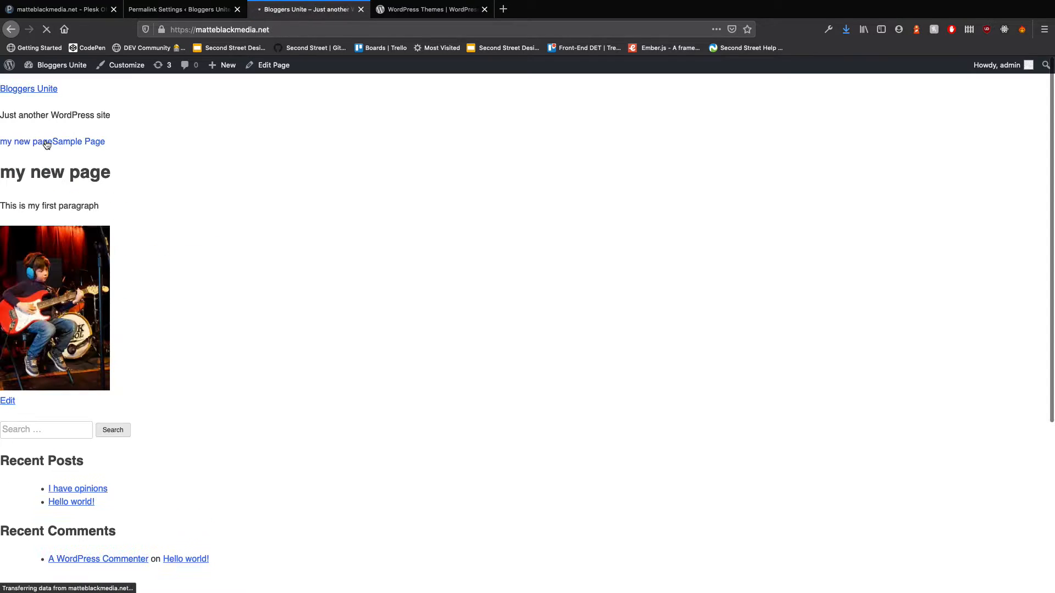
{"action": "left_click", "coordinate": [277, 31]}
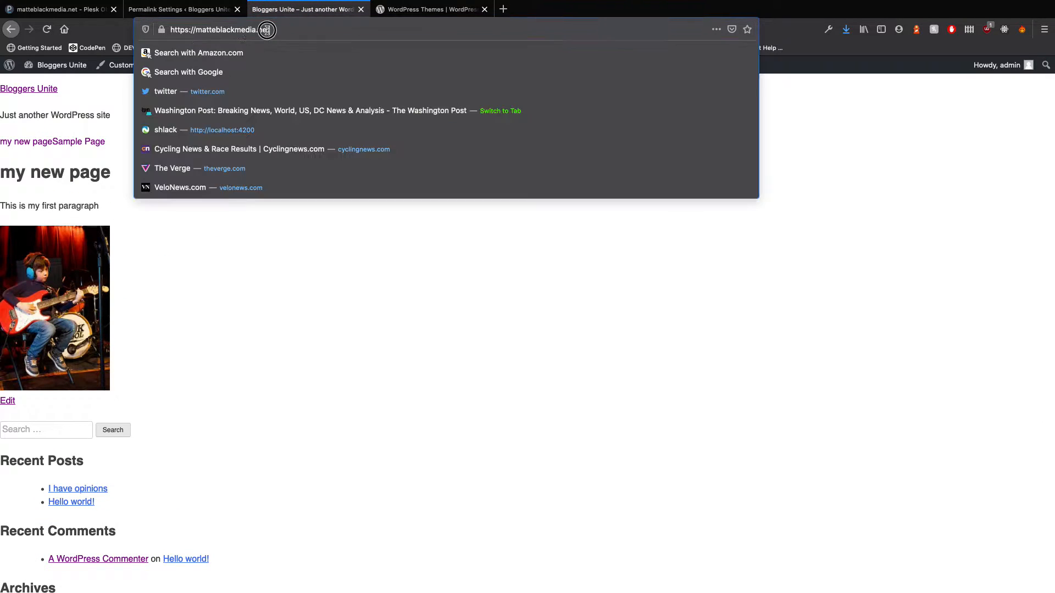
Open the Writing settings and review the default post category and post format options, keeping Uncategorized and Standard.
{"action": "left_click", "coordinate": [174, 11]}
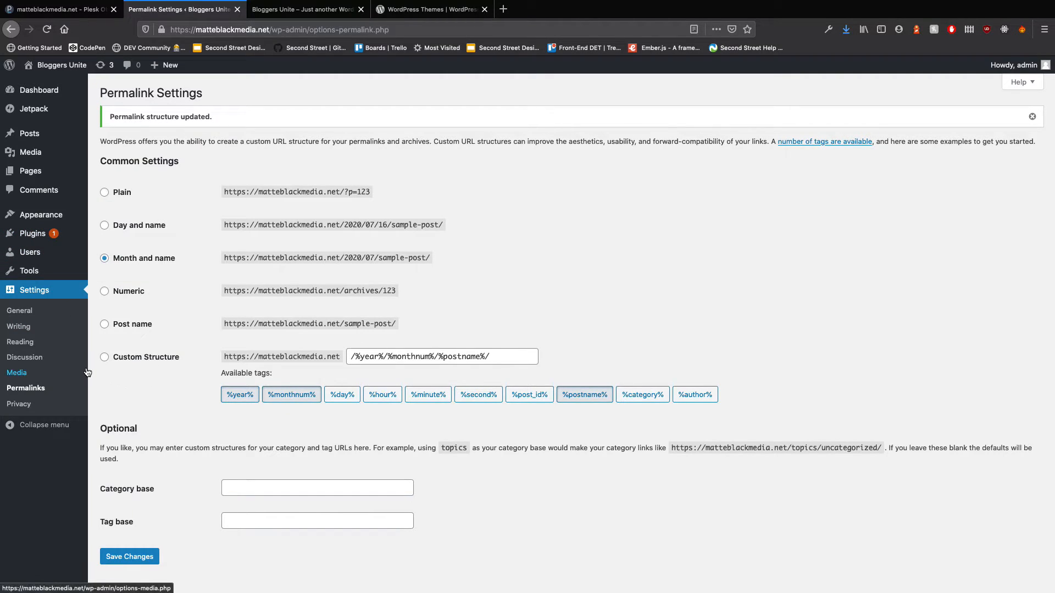
{"action": "left_click", "coordinate": [39, 326]}
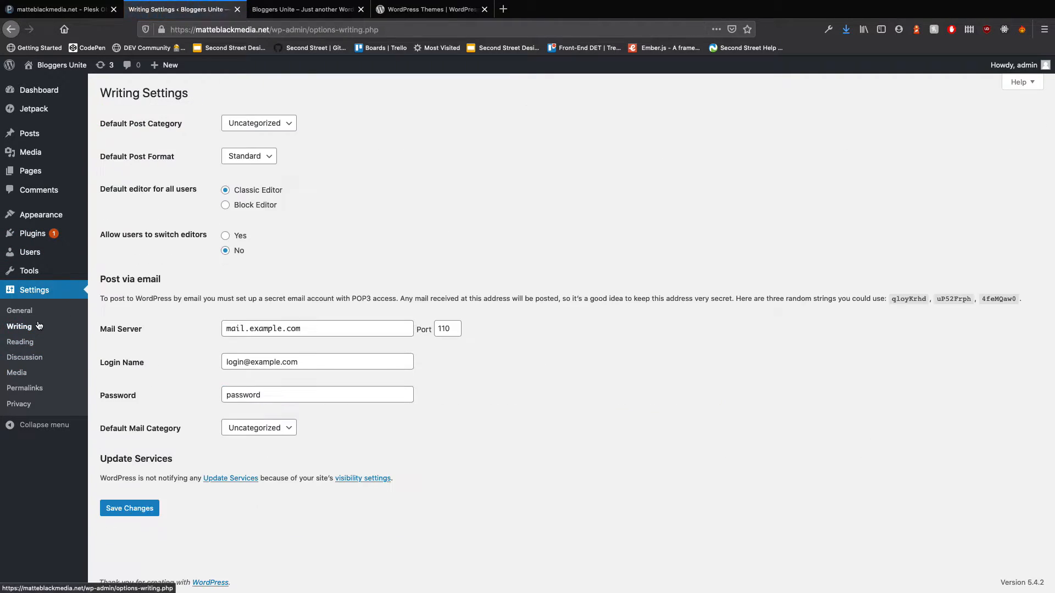
{"action": "left_click", "coordinate": [276, 128]}
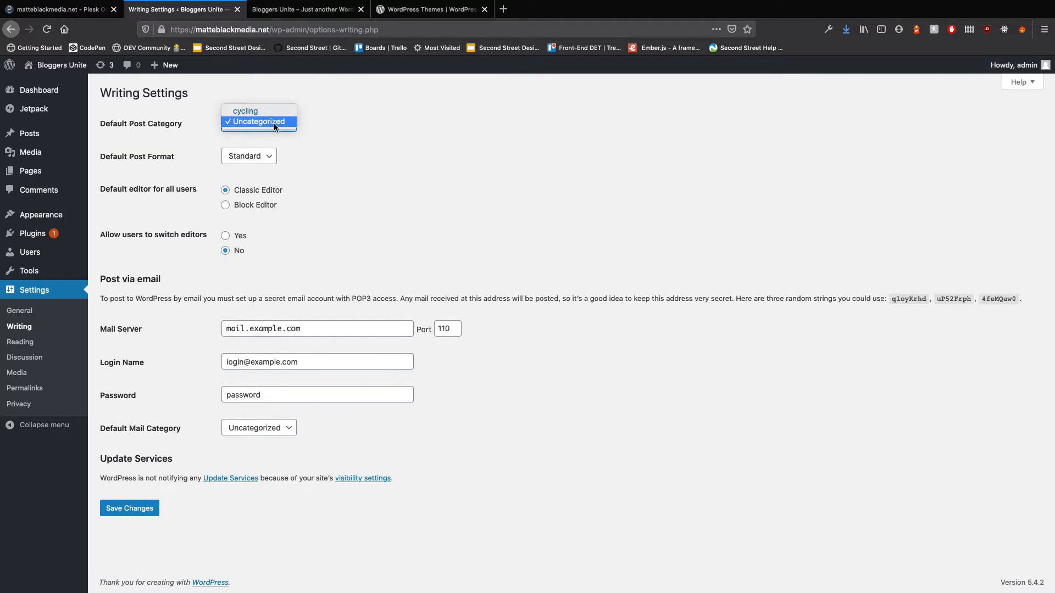
{"action": "left_click", "coordinate": [258, 121]}
{"action": "left_click", "coordinate": [252, 160]}
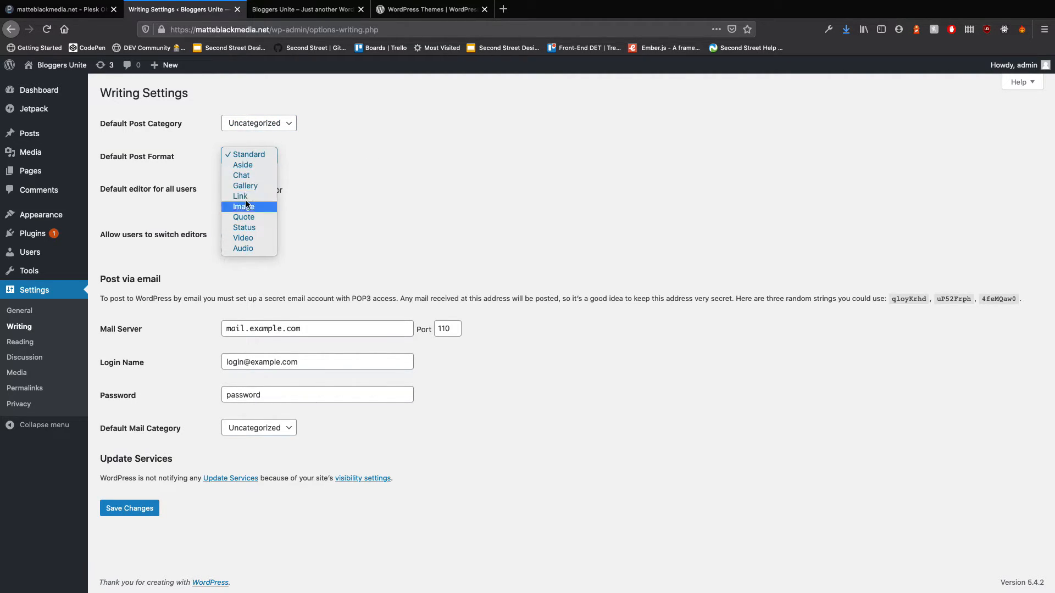
{"action": "left_click", "coordinate": [370, 182]}
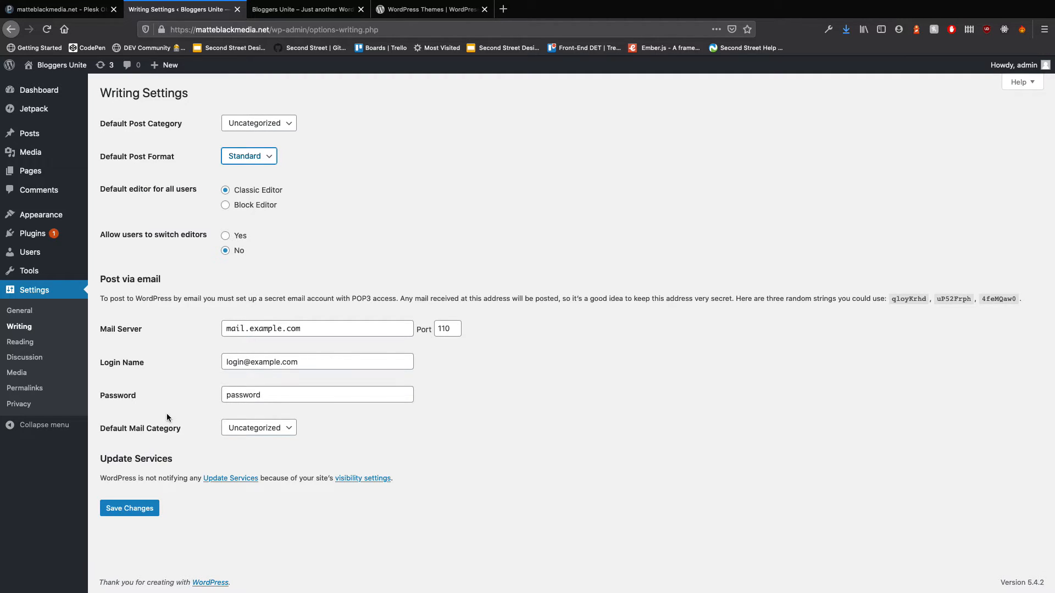
Open the General settings and check where the site title appears on the live home page.
{"action": "mouse_move", "coordinate": [63, 234]}
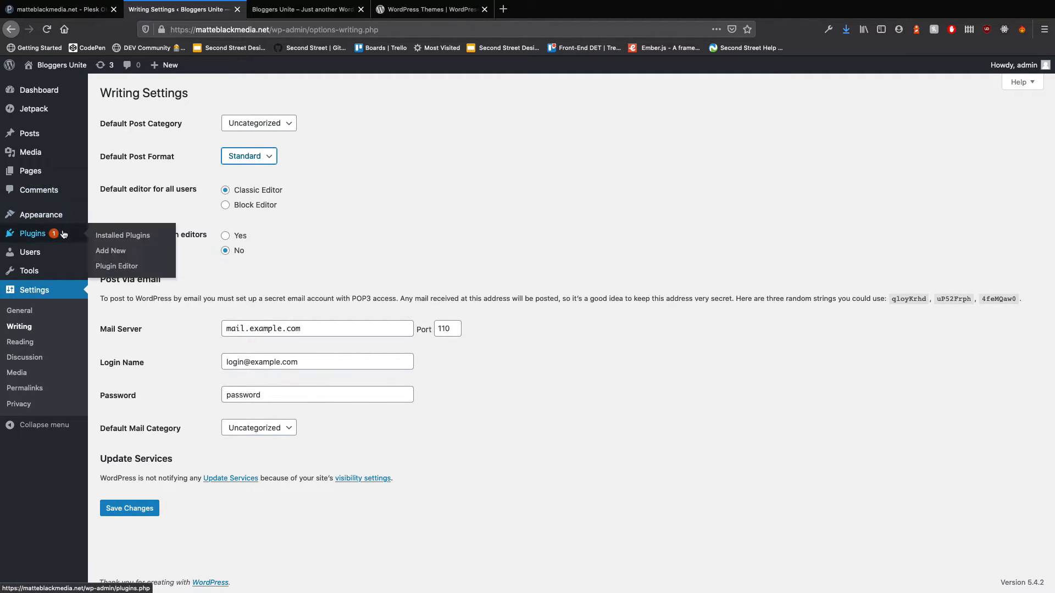
{"action": "left_click", "coordinate": [40, 312]}
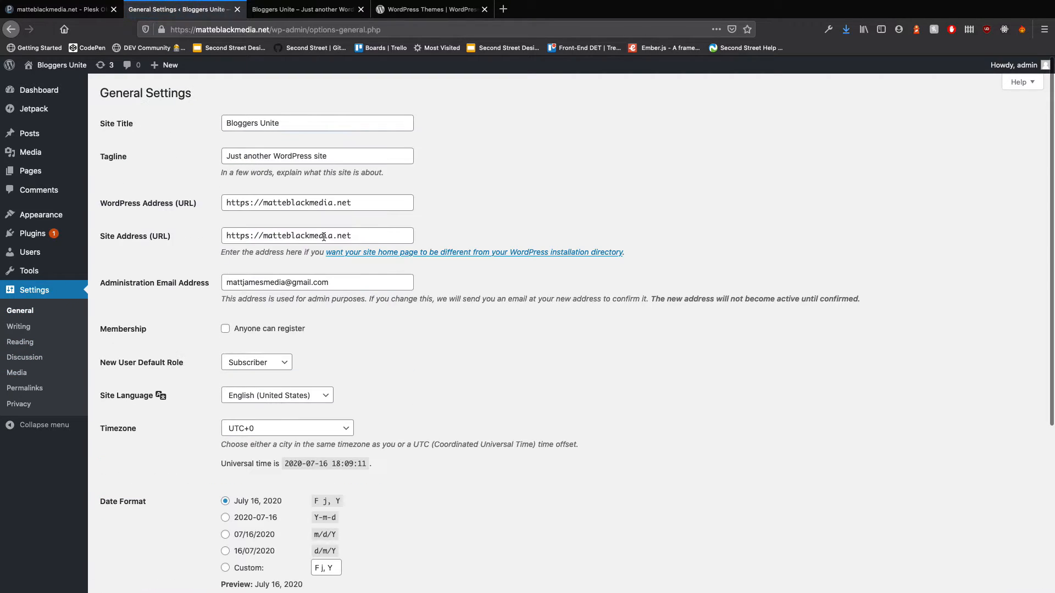
{"action": "left_click", "coordinate": [277, 17]}
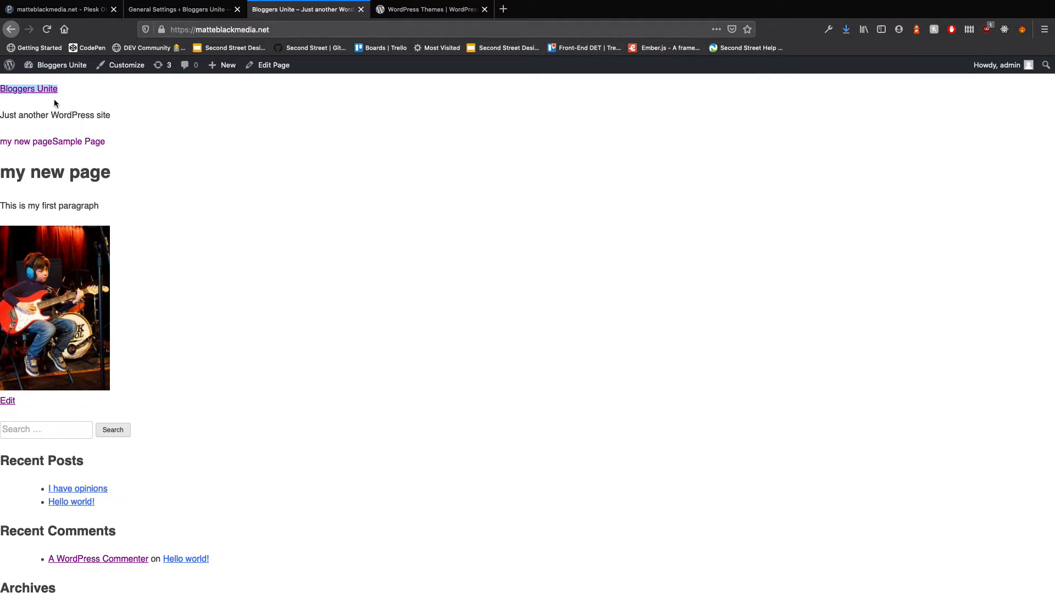
{"action": "left_click", "coordinate": [181, 9]}
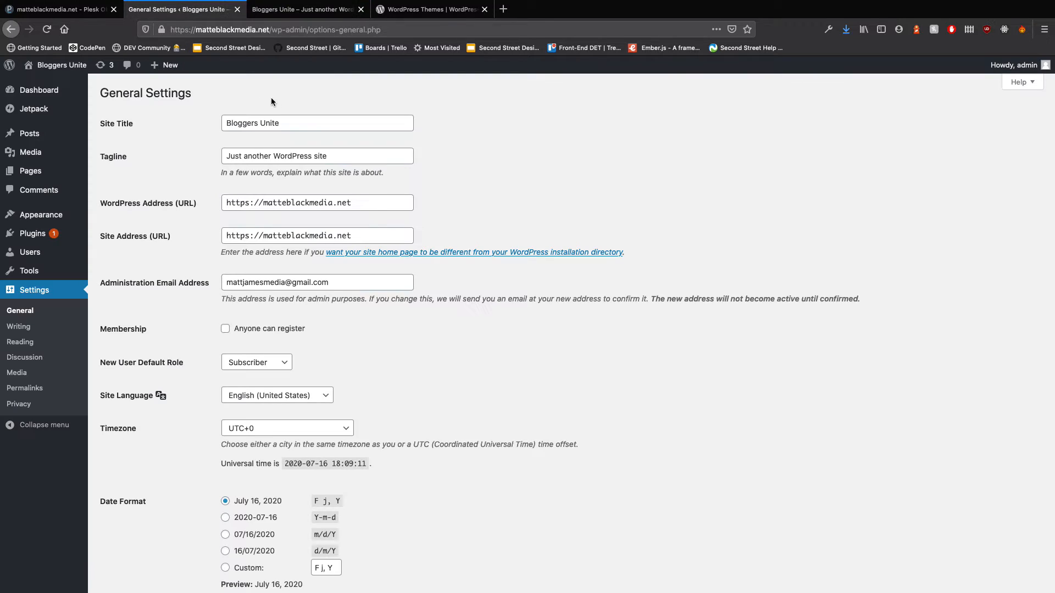
Set the site title to "Matte James Media" and the tagline to "I make websites".
{"action": "triple_click", "coordinate": [289, 119]}
{"action": "type", "text": "M"}
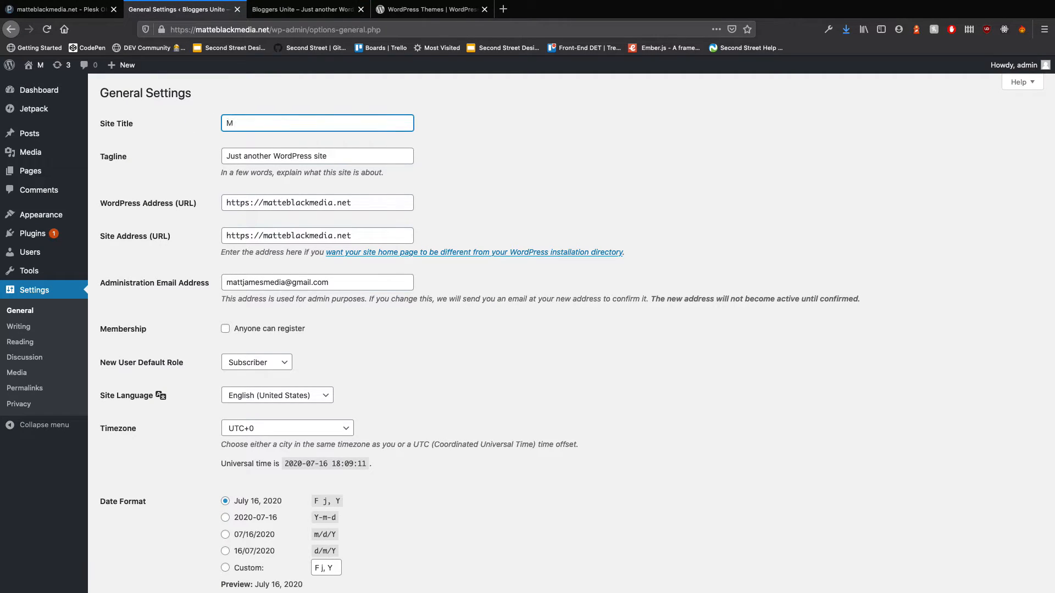
{"action": "type", "text": "atte James Media"}
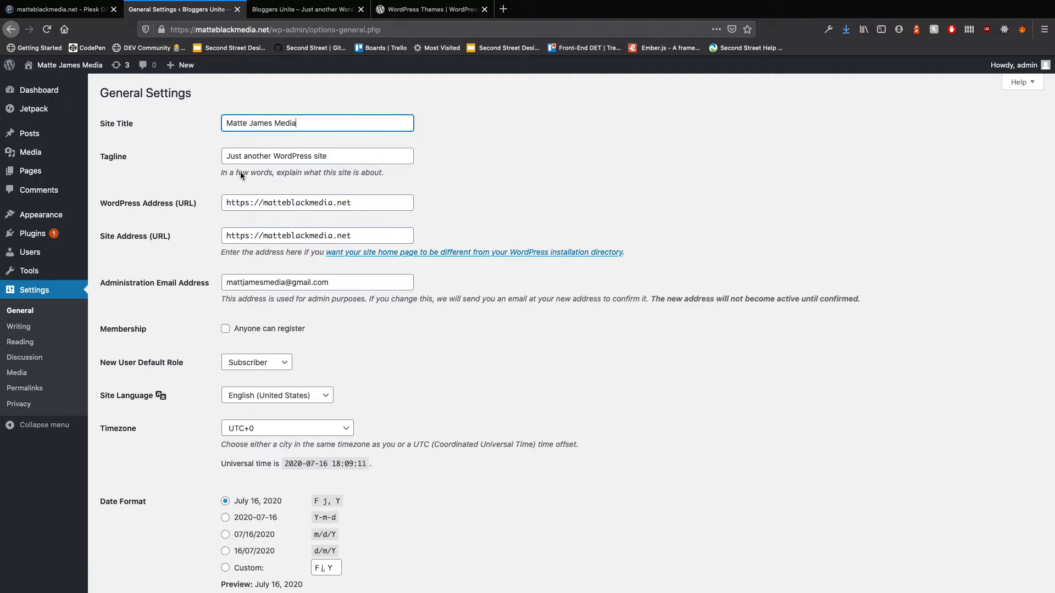
{"action": "left_click_drag", "start_coordinate": [401, 156], "coordinate": [103, 150]}
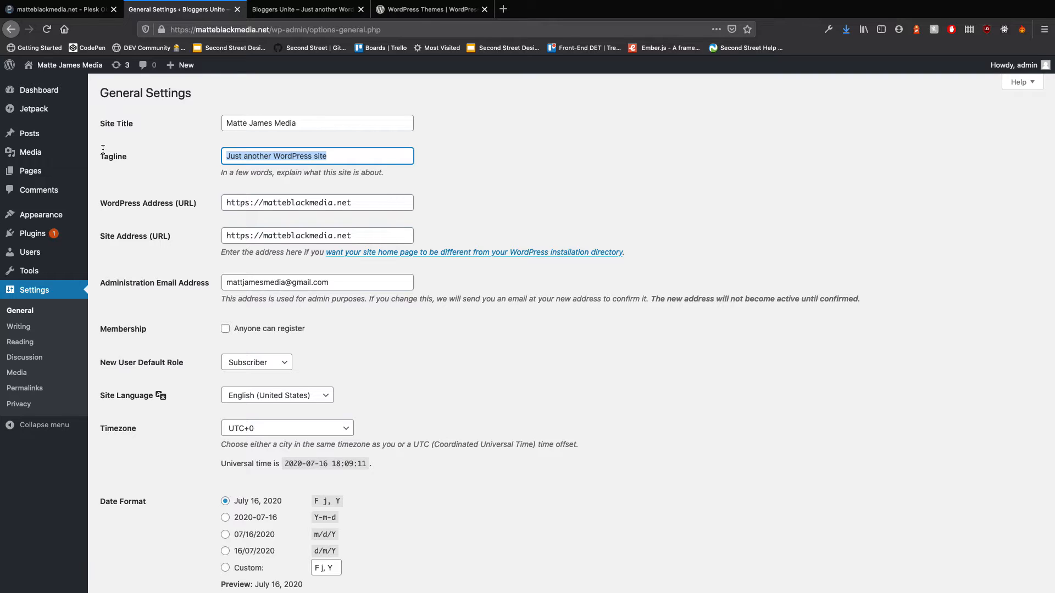
{"action": "type", "text": "I make"}
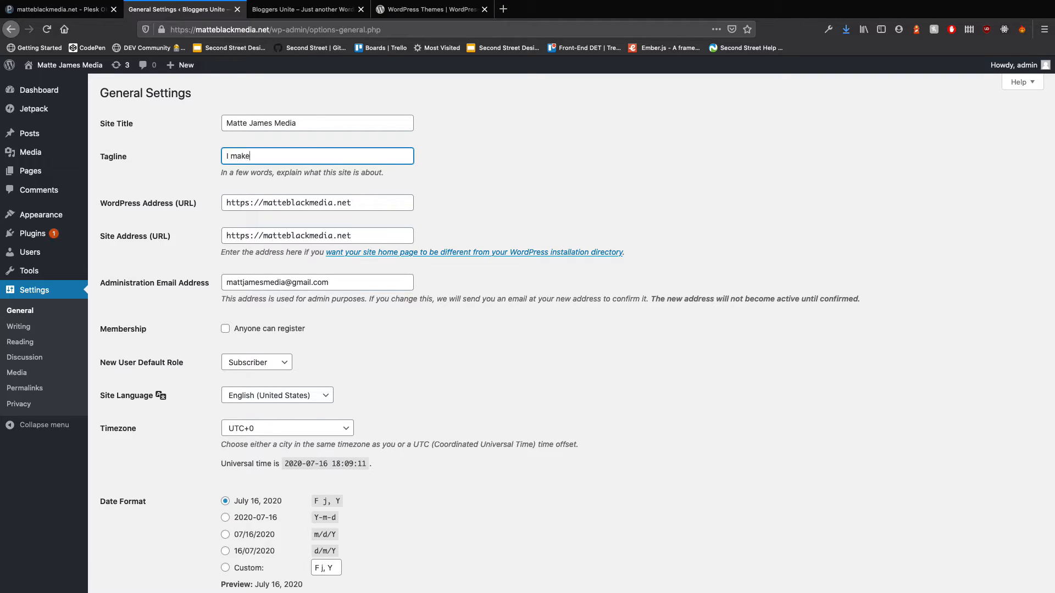
{"action": "type", "text": " websites"}
Review the remaining General settings, including the new user default role options and the administration email field, keeping the role on Subscriber.
{"action": "scroll", "coordinate": [476, 364], "scroll_direction": "down", "scroll_amount": 3}
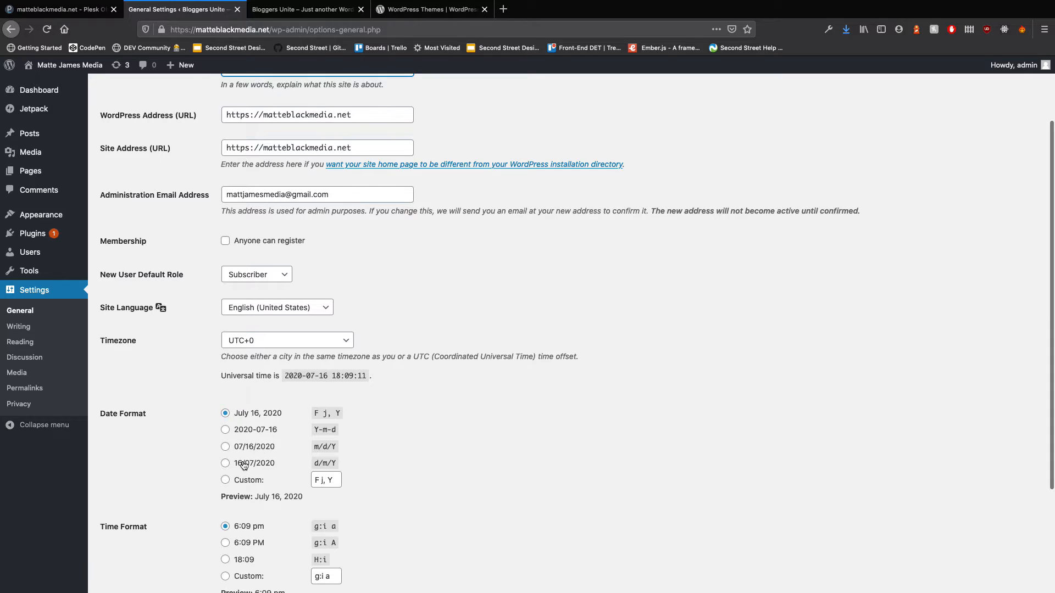
{"action": "scroll", "coordinate": [243, 464], "scroll_direction": "down", "scroll_amount": 5}
{"action": "scroll", "coordinate": [245, 442], "scroll_direction": "up", "scroll_amount": 8}
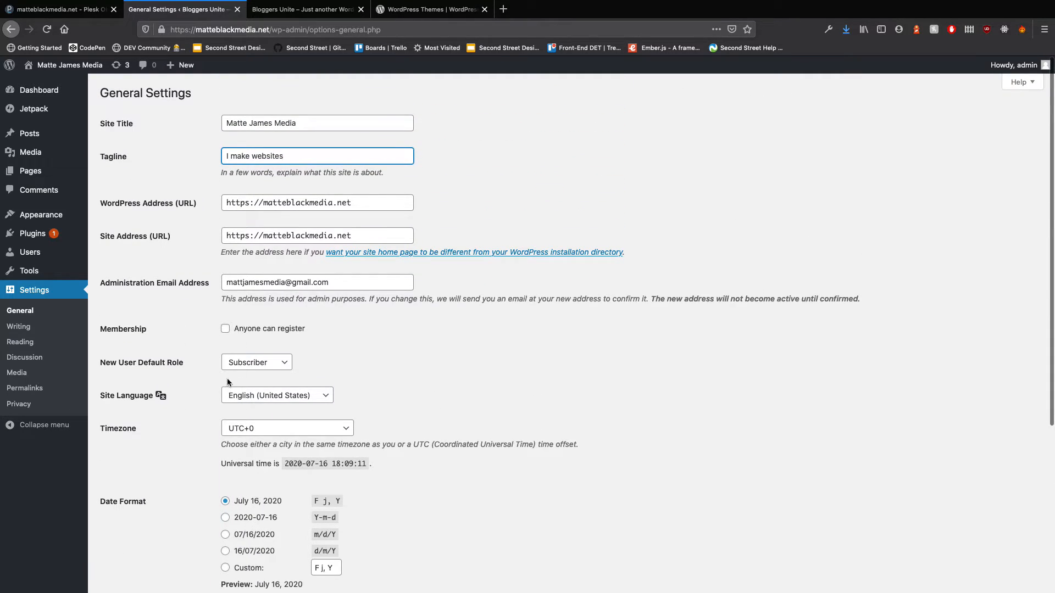
{"action": "left_click", "coordinate": [270, 363]}
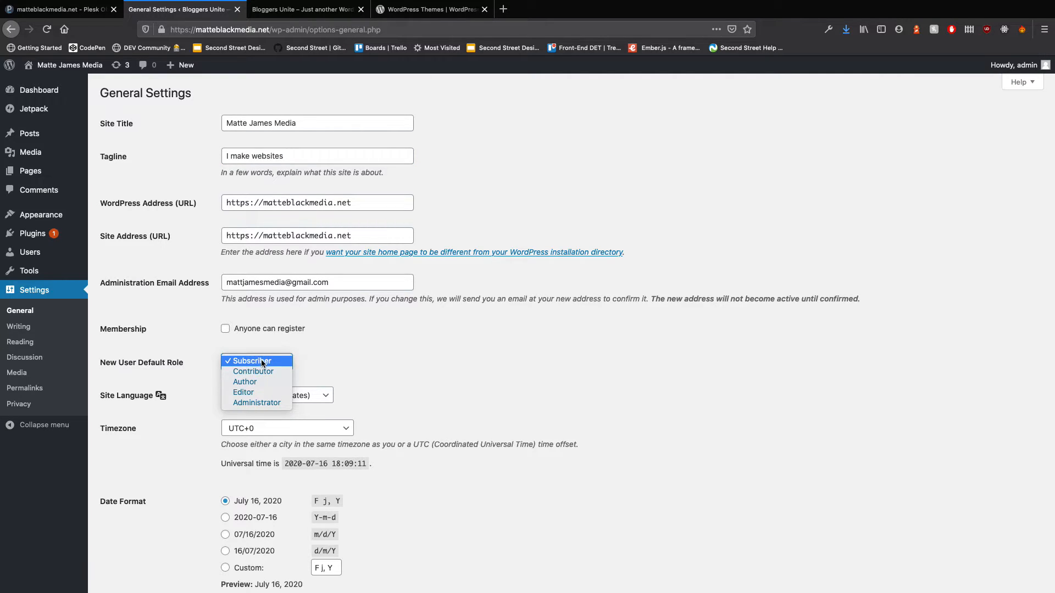
{"action": "left_click", "coordinate": [262, 363]}
{"action": "left_click", "coordinate": [349, 281]}
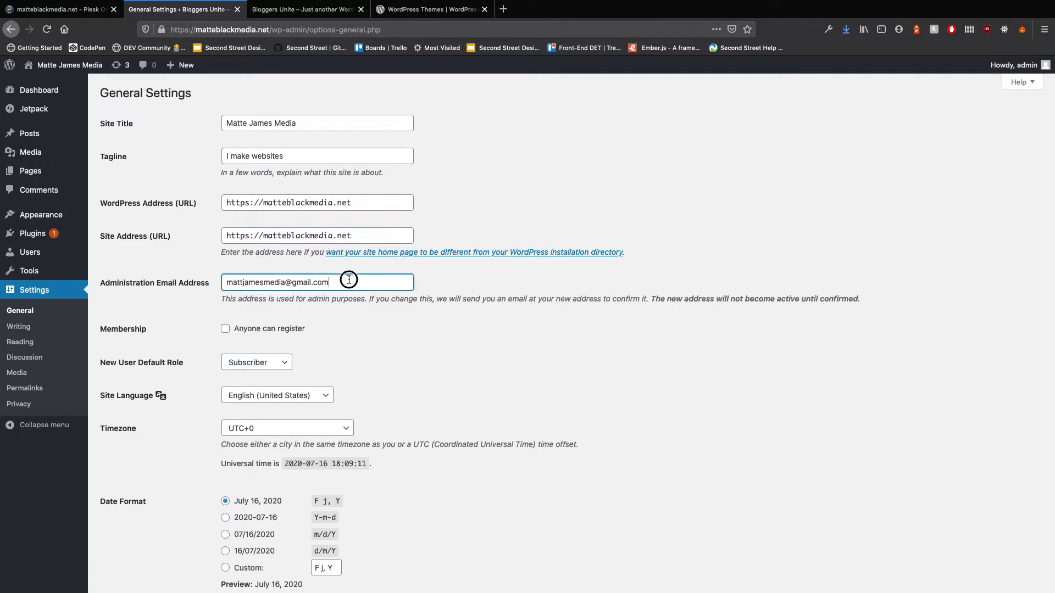
Save the General settings and reload the live home page to check the new site title and tagline.
{"action": "key", "text": "ctrl+a"}
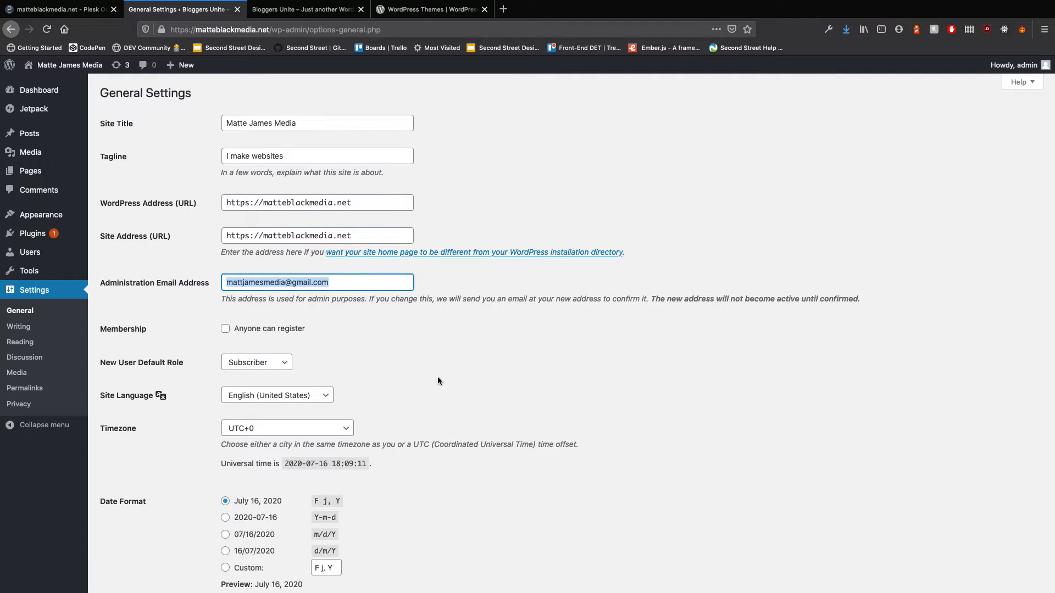
{"action": "scroll", "coordinate": [438, 381], "scroll_direction": "down", "scroll_amount": 5}
{"action": "scroll", "coordinate": [147, 234], "scroll_direction": "up", "scroll_amount": 5}
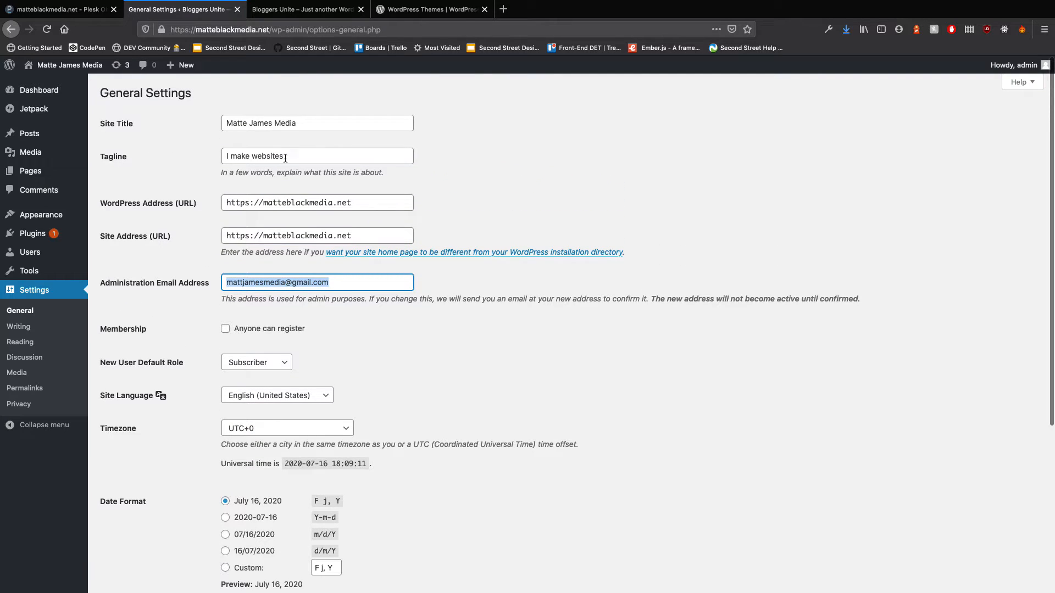
{"action": "scroll", "coordinate": [185, 343], "scroll_direction": "down", "scroll_amount": 5}
{"action": "left_click", "coordinate": [134, 543]}
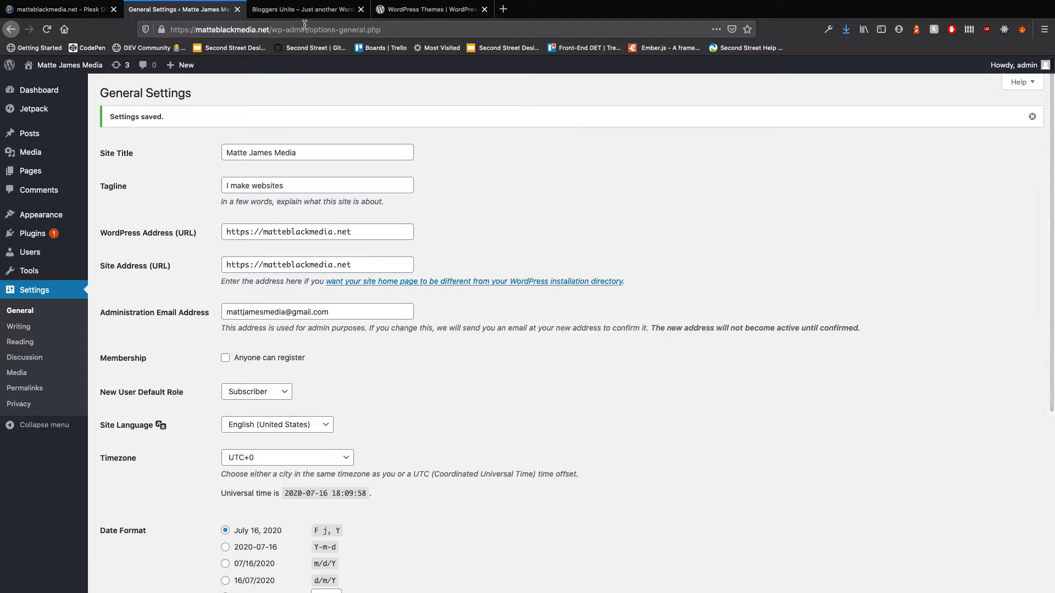
{"action": "key", "text": "ctrl+Tab"}
{"action": "key", "text": "super+r"}
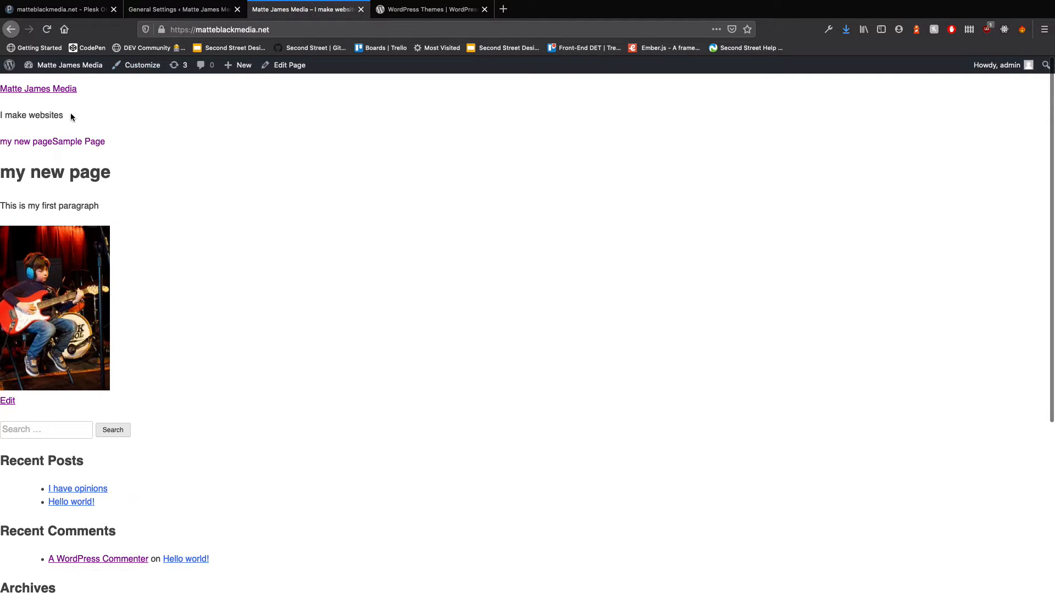
{"action": "left_click", "coordinate": [193, 9]}
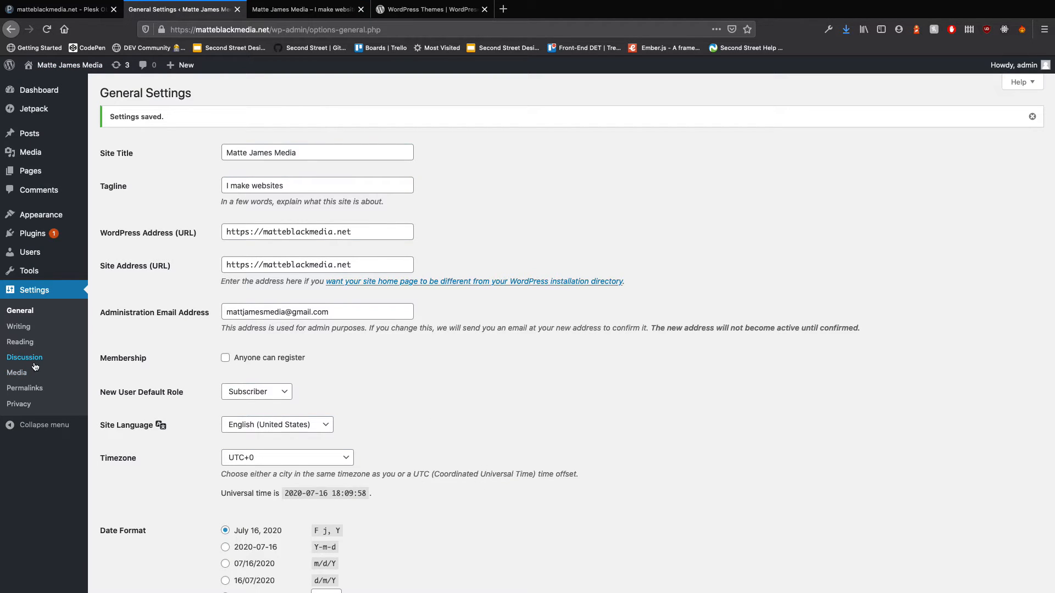
Look through the Privacy, Media, Reading and Discussion settings, and review the date and time options in the General settings.
{"action": "left_click", "coordinate": [18, 405]}
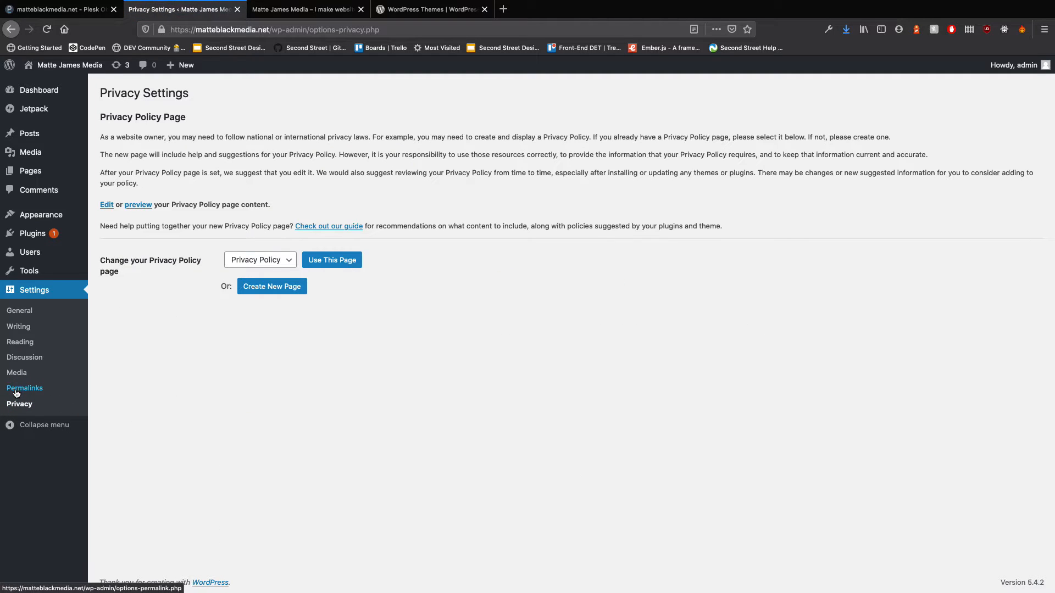
{"action": "left_click", "coordinate": [17, 374]}
{"action": "left_click", "coordinate": [24, 348]}
{"action": "left_click", "coordinate": [23, 359]}
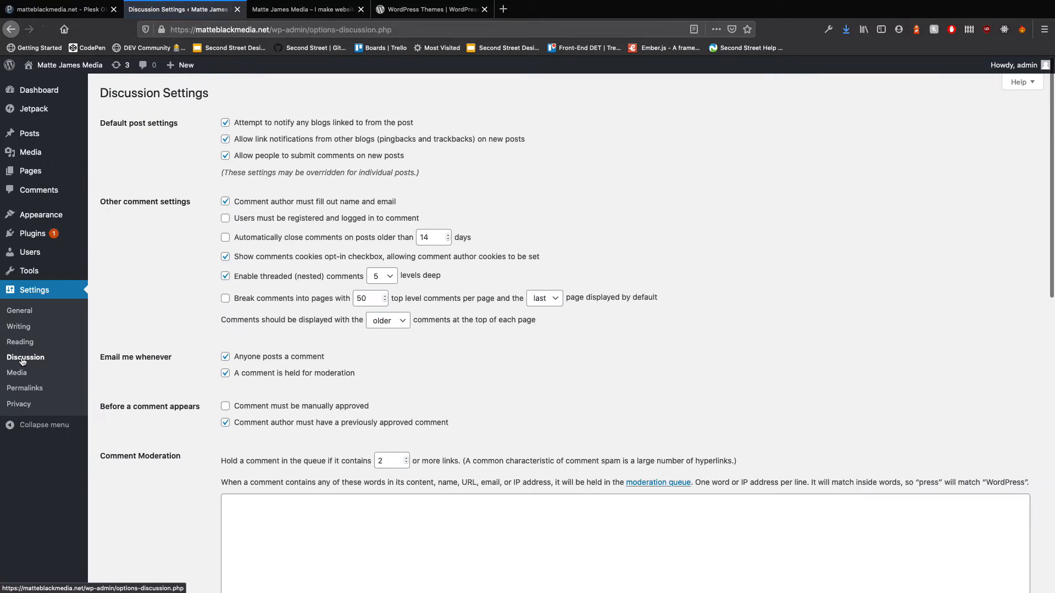
{"action": "left_click", "coordinate": [30, 312]}
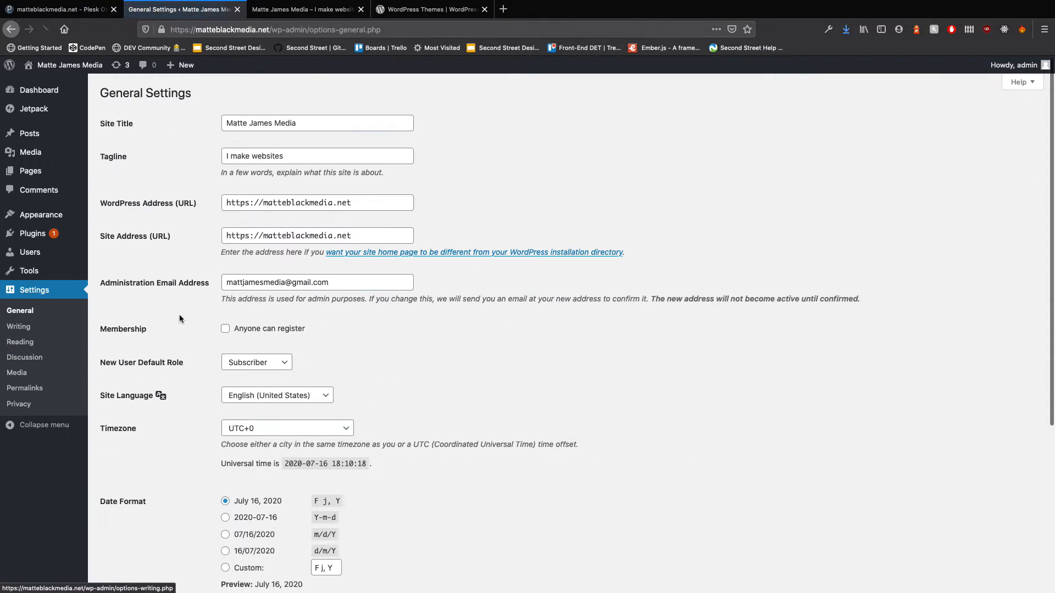
{"action": "scroll", "coordinate": [404, 372], "scroll_direction": "down", "scroll_amount": 5}
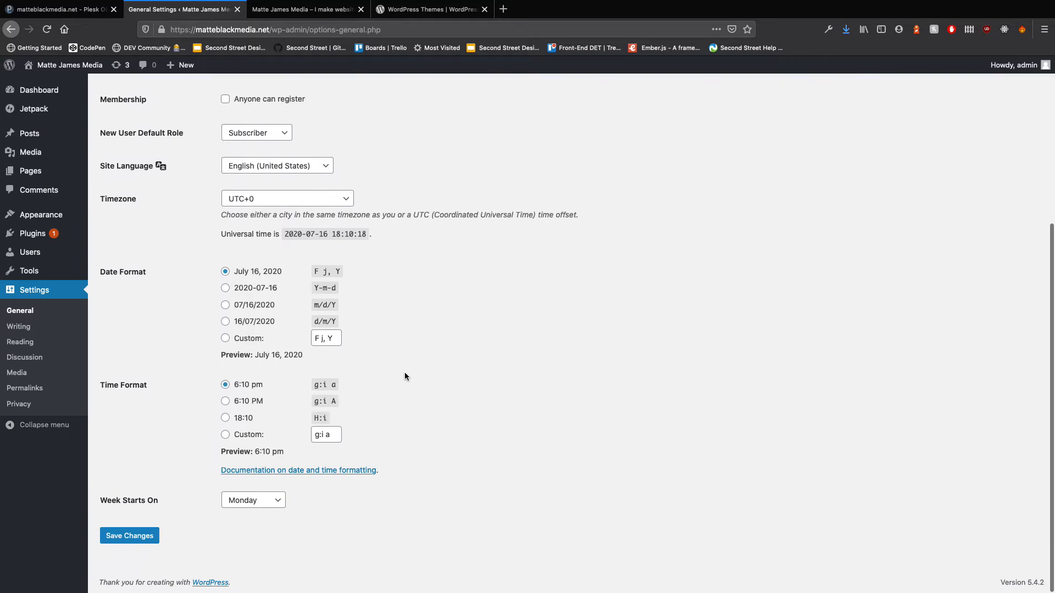
Open the list of all site users and dismiss the desktop notification covering it.
{"action": "mouse_move", "coordinate": [17, 258]}
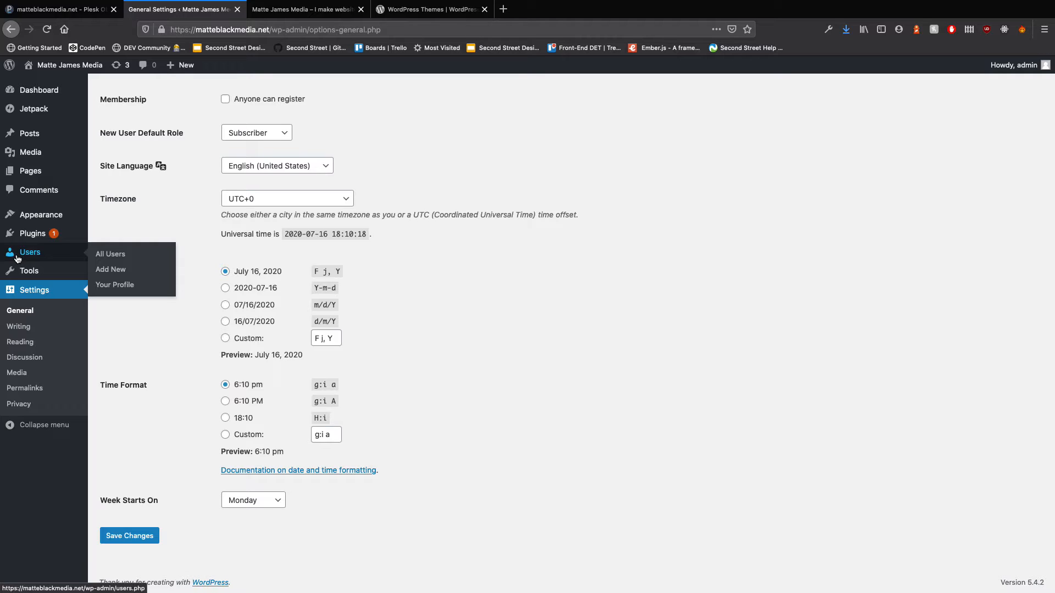
{"action": "left_click", "coordinate": [130, 258]}
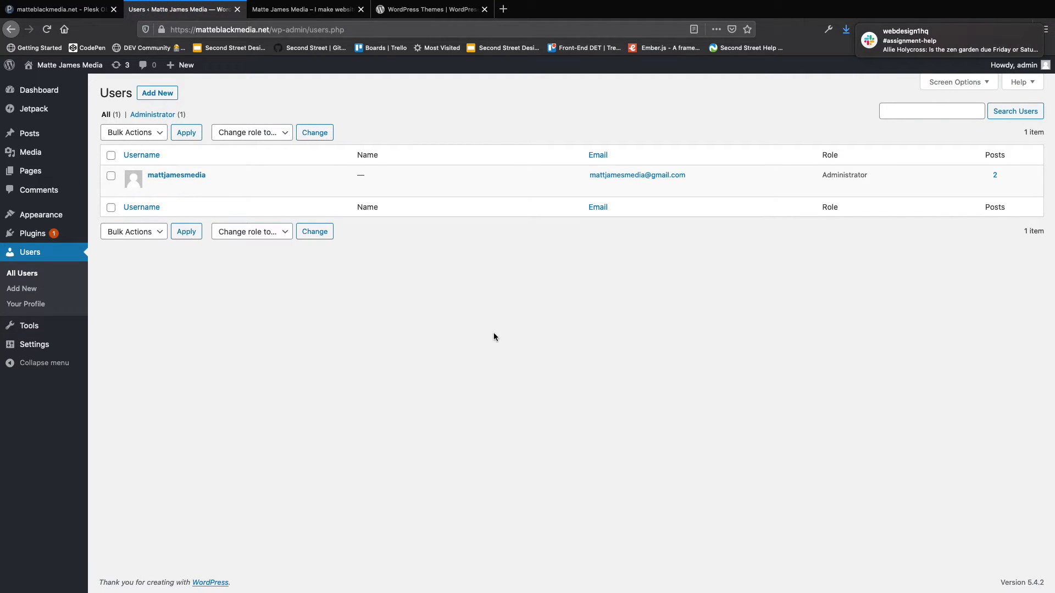
{"action": "left_click_drag", "start_coordinate": [955, 37], "coordinate": [1027, 37]}
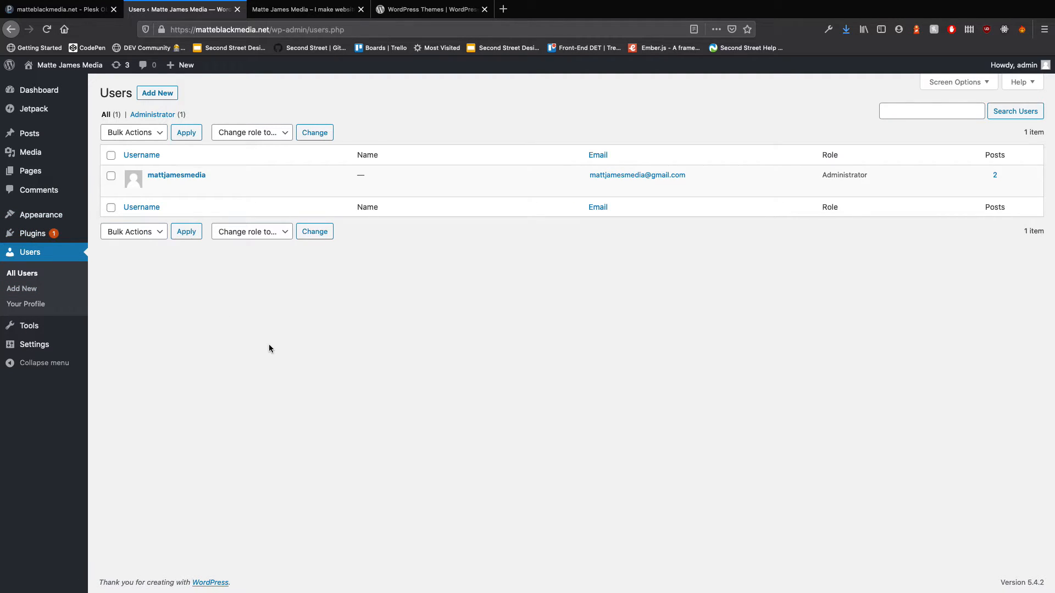
Open the new user form and review its name, email, website and role options, keeping the role on Subscriber.
{"action": "left_click", "coordinate": [30, 289]}
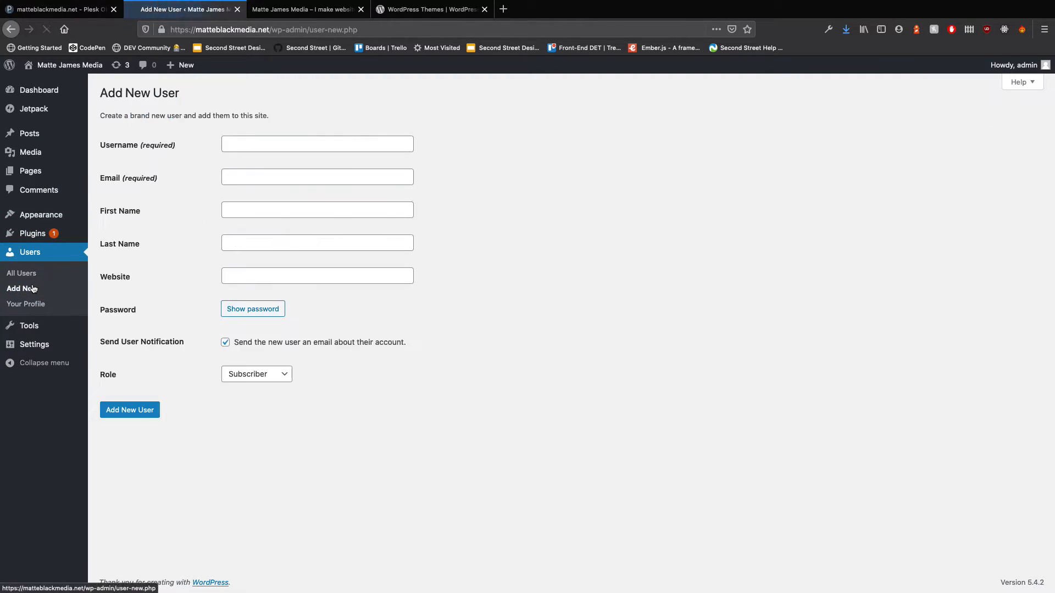
{"action": "left_click", "coordinate": [229, 145]}
{"action": "left_click", "coordinate": [228, 179]}
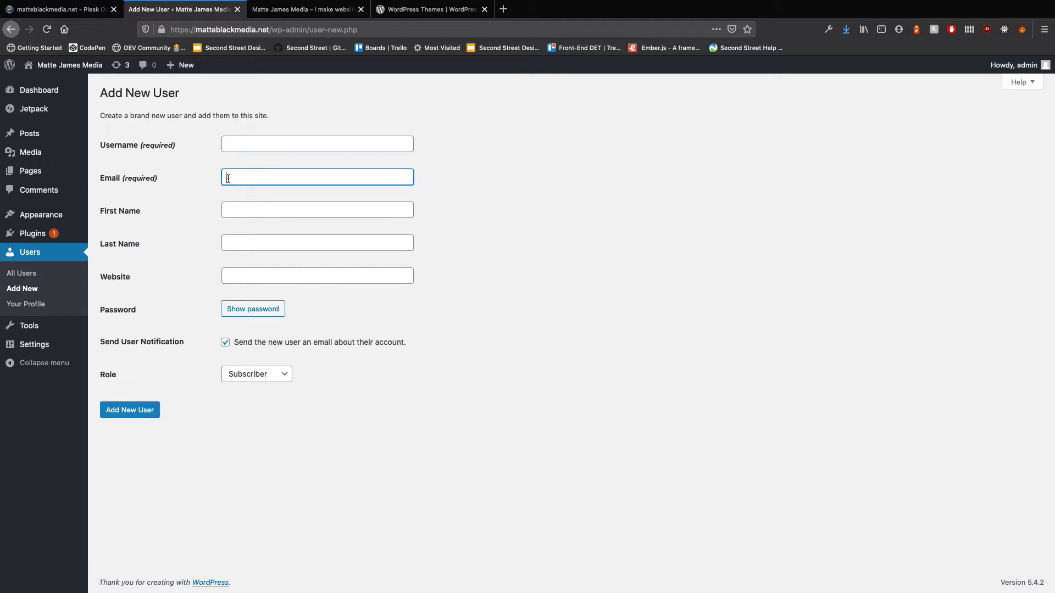
{"action": "left_click", "coordinate": [226, 212]}
{"action": "left_click", "coordinate": [228, 244]}
{"action": "left_click", "coordinate": [228, 278]}
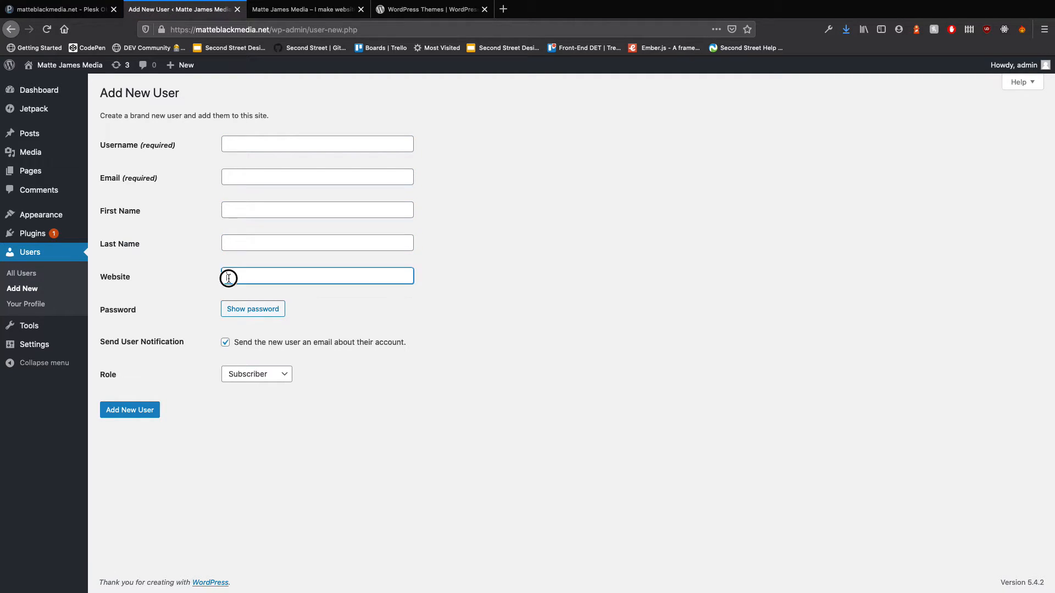
{"action": "left_click", "coordinate": [274, 380]}
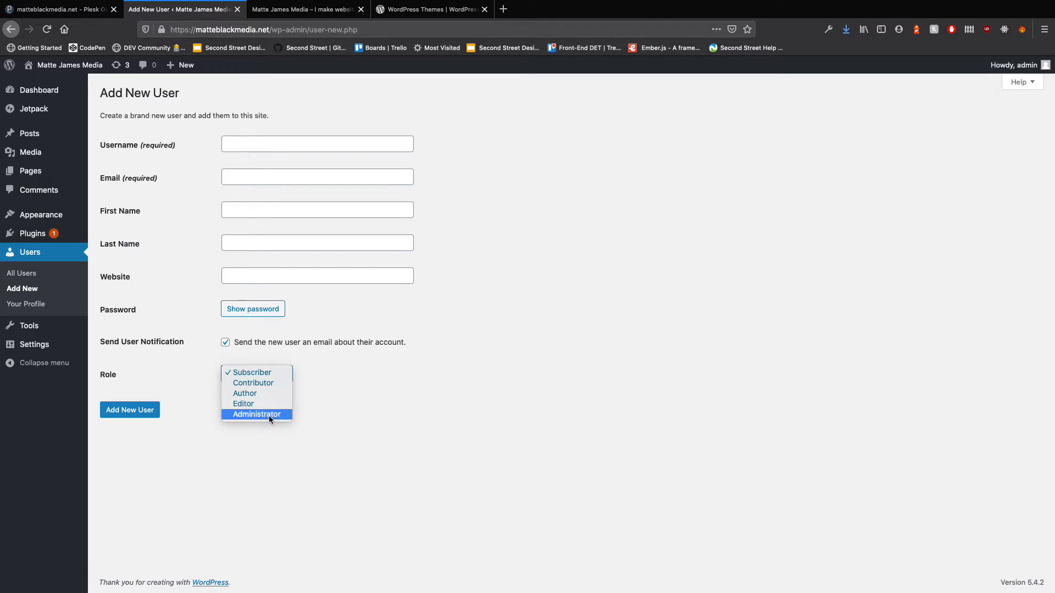
{"action": "left_click", "coordinate": [357, 420]}
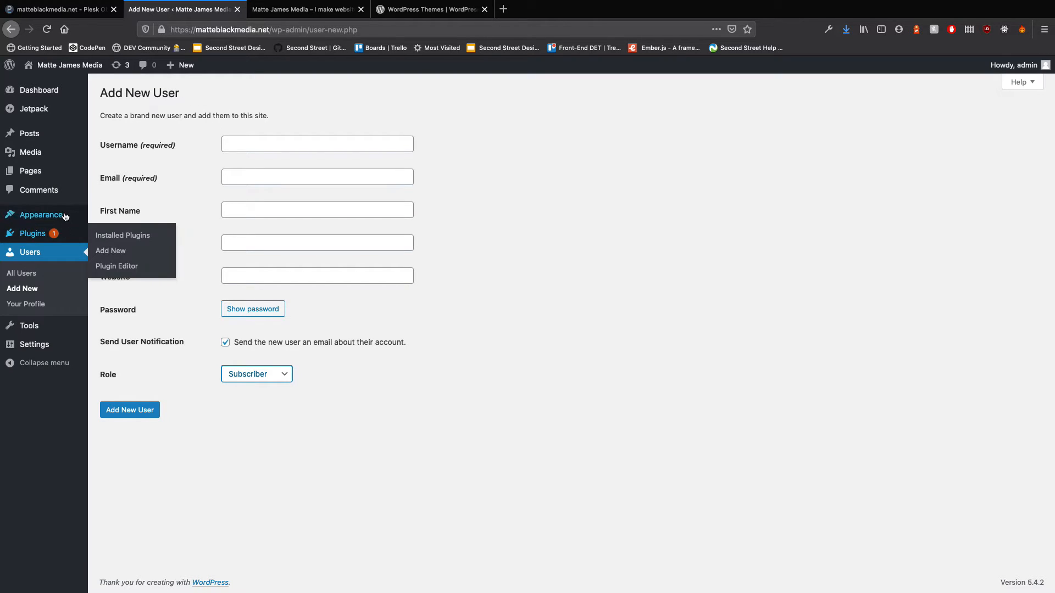
Open the Menus screen, decline saving the browser login, and create the default menu from the existing pages.
{"action": "mouse_move", "coordinate": [65, 216]}
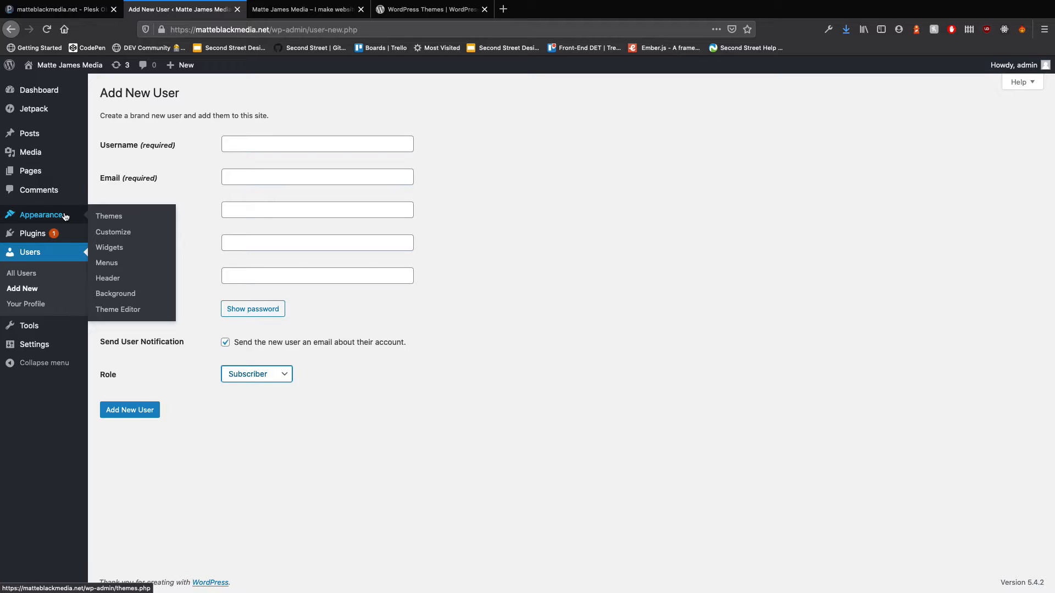
{"action": "left_click", "coordinate": [107, 264]}
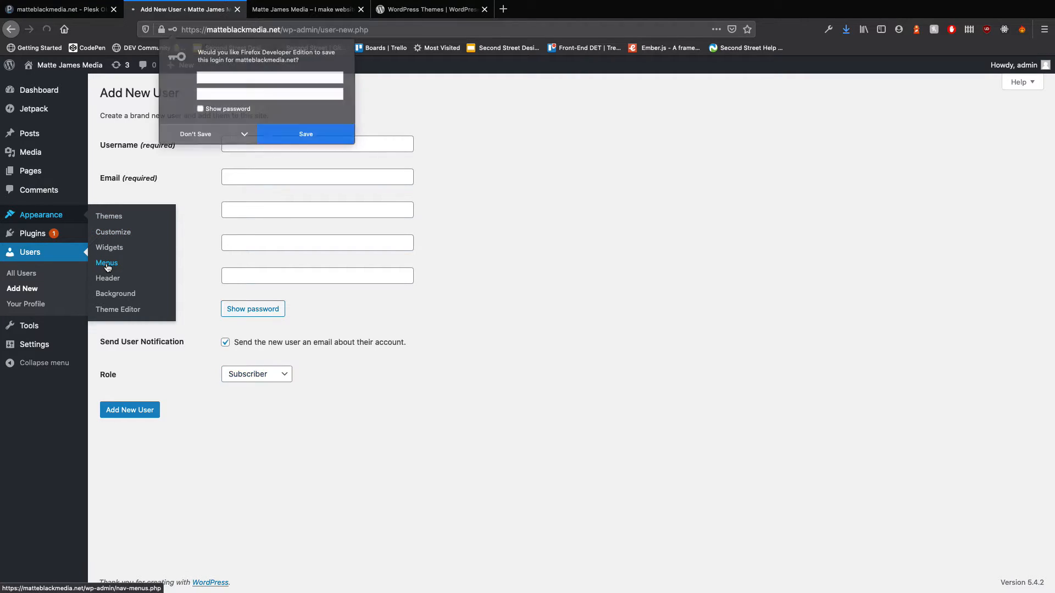
{"action": "left_click", "coordinate": [199, 134]}
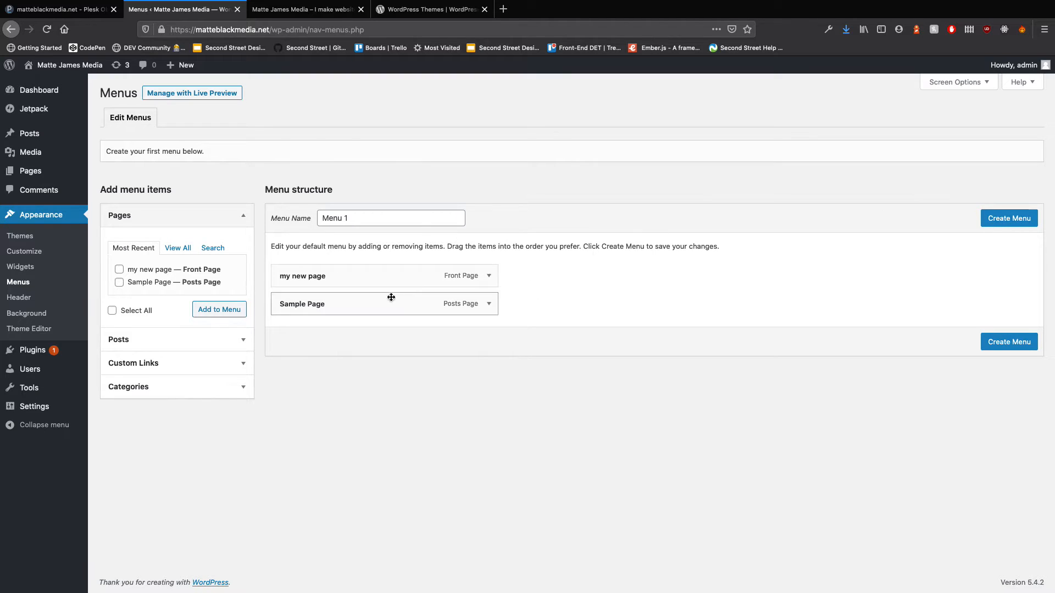
{"action": "left_click", "coordinate": [1009, 220]}
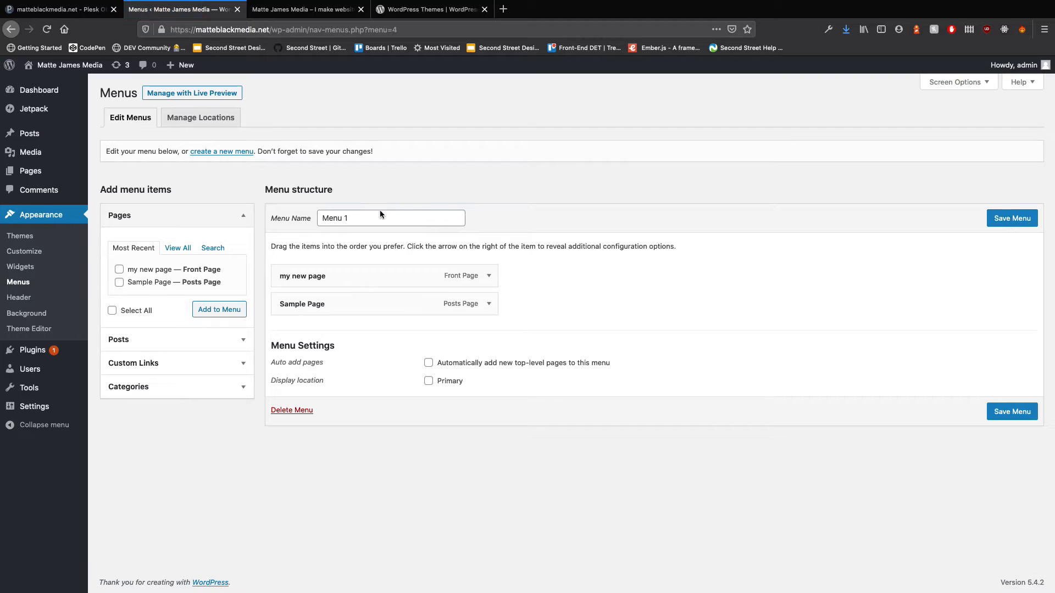
Rename the menu as "Main Navigation", assign it to the Primary display location and save it.
{"action": "left_click_drag", "start_coordinate": [430, 219], "coordinate": [245, 212]}
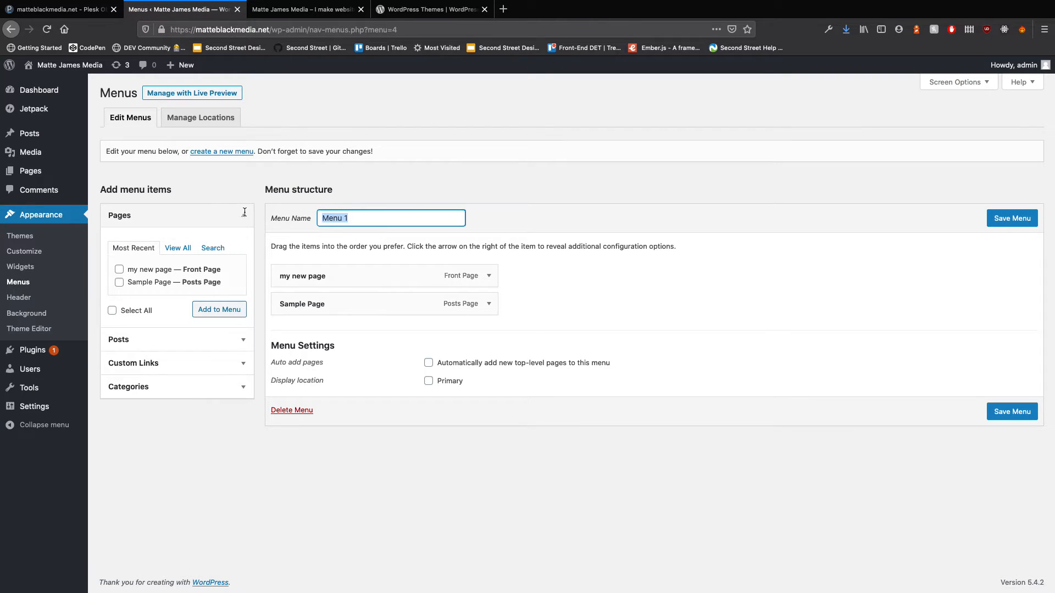
{"action": "type", "text": "main"}
{"action": "key", "text": "Down"}
{"action": "key", "text": "Tab"}
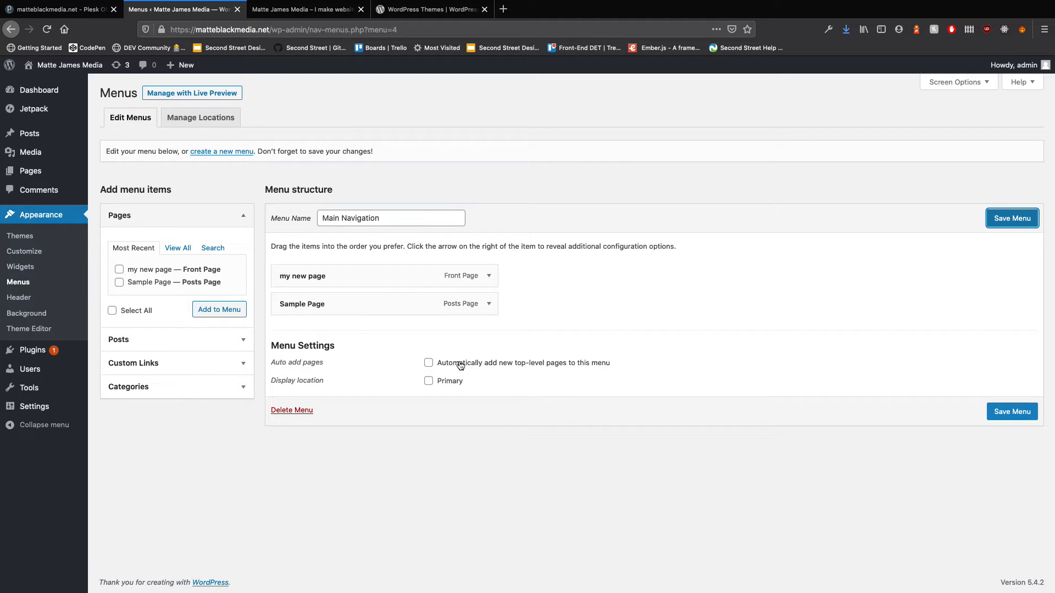
{"action": "left_click", "coordinate": [429, 384]}
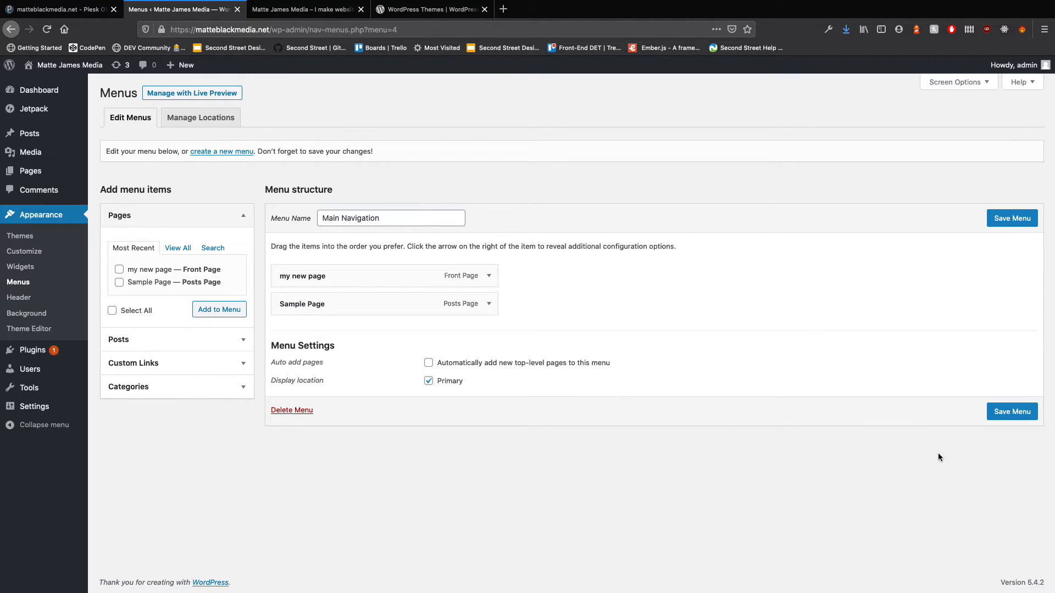
{"action": "left_click", "coordinate": [1012, 412]}
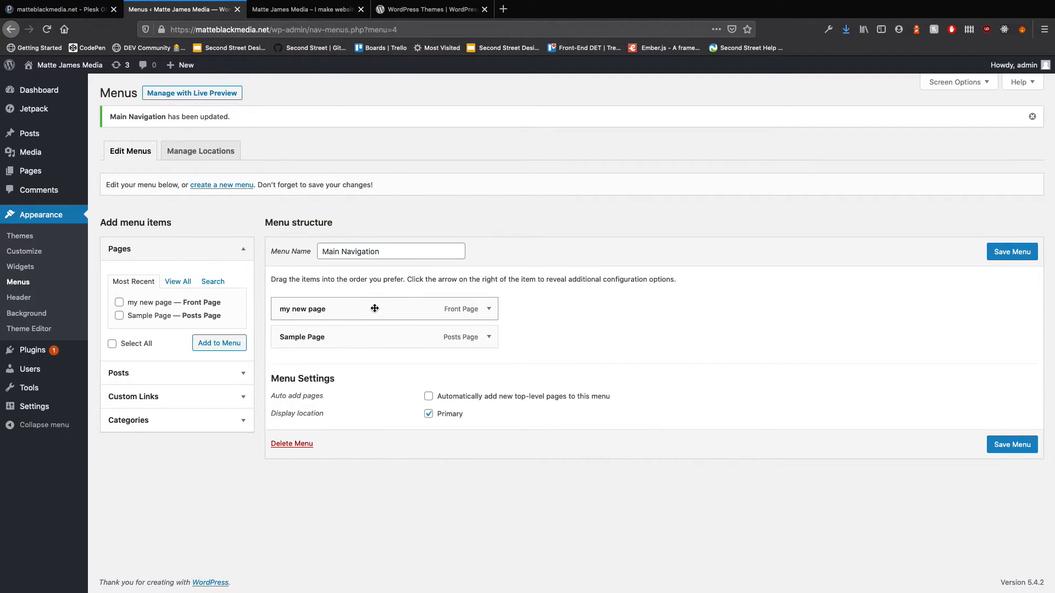
Remove the "my new page" item from the Main Navigation menu, save it, and check the live home page's navigation.
{"action": "left_click", "coordinate": [332, 305]}
{"action": "left_click", "coordinate": [489, 309]}
{"action": "left_click", "coordinate": [293, 415]}
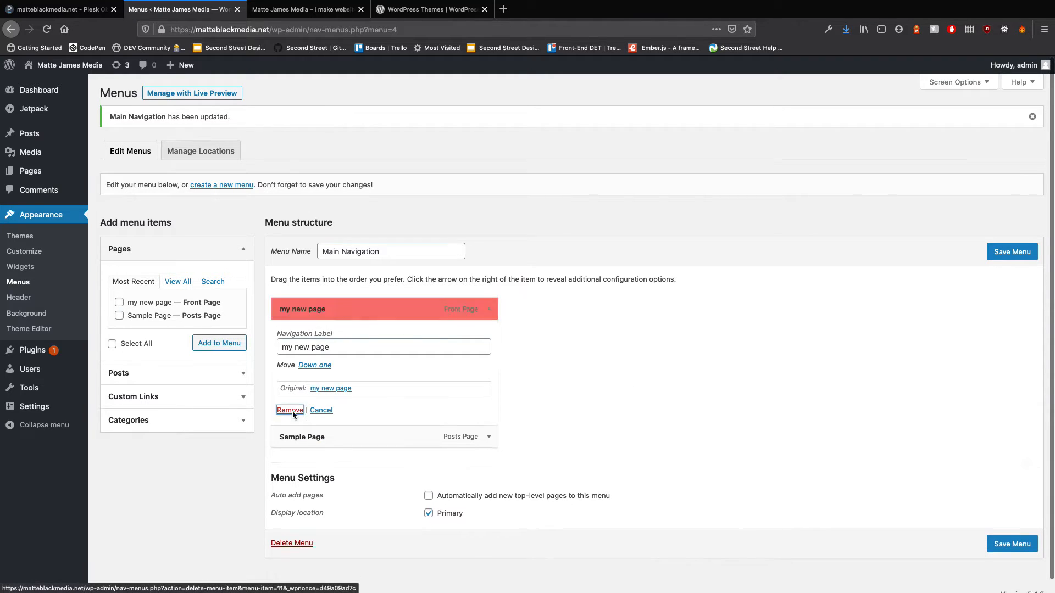
{"action": "left_click", "coordinate": [1028, 416]}
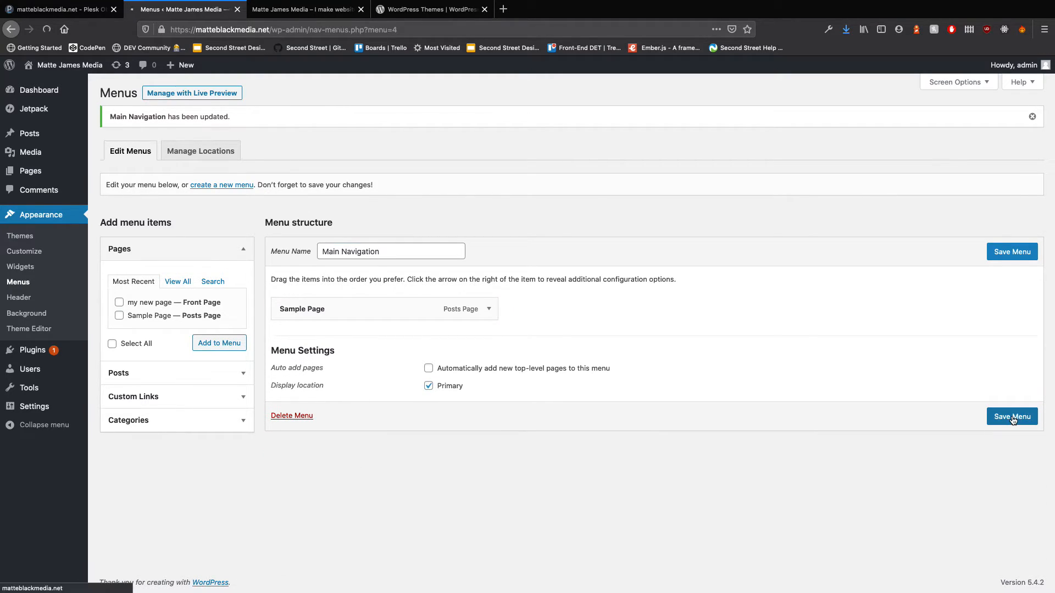
{"action": "left_click", "coordinate": [307, 11]}
{"action": "left_click", "coordinate": [47, 29]}
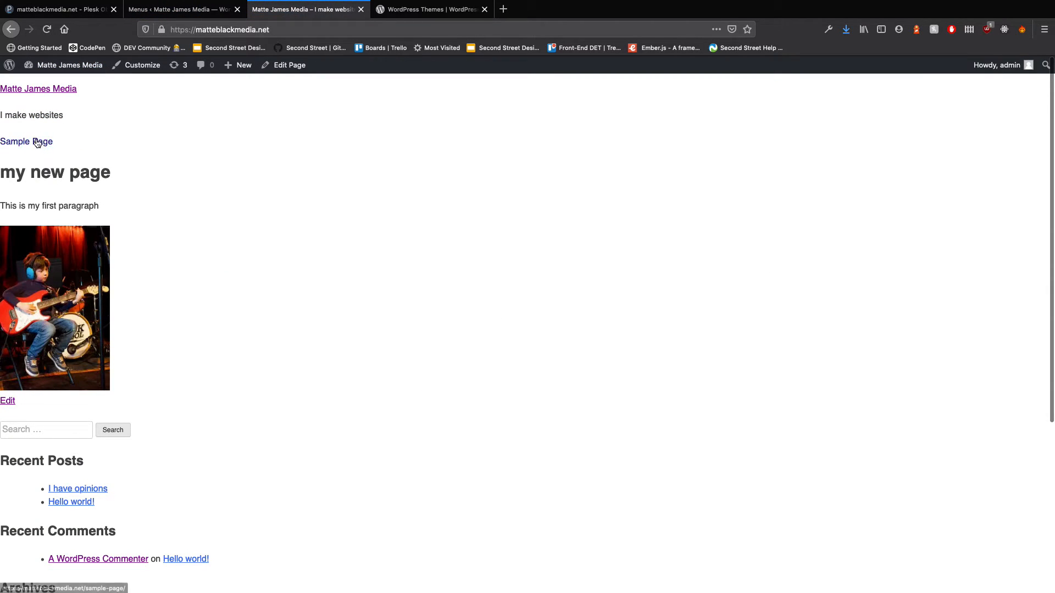
{"action": "left_click", "coordinate": [189, 8]}
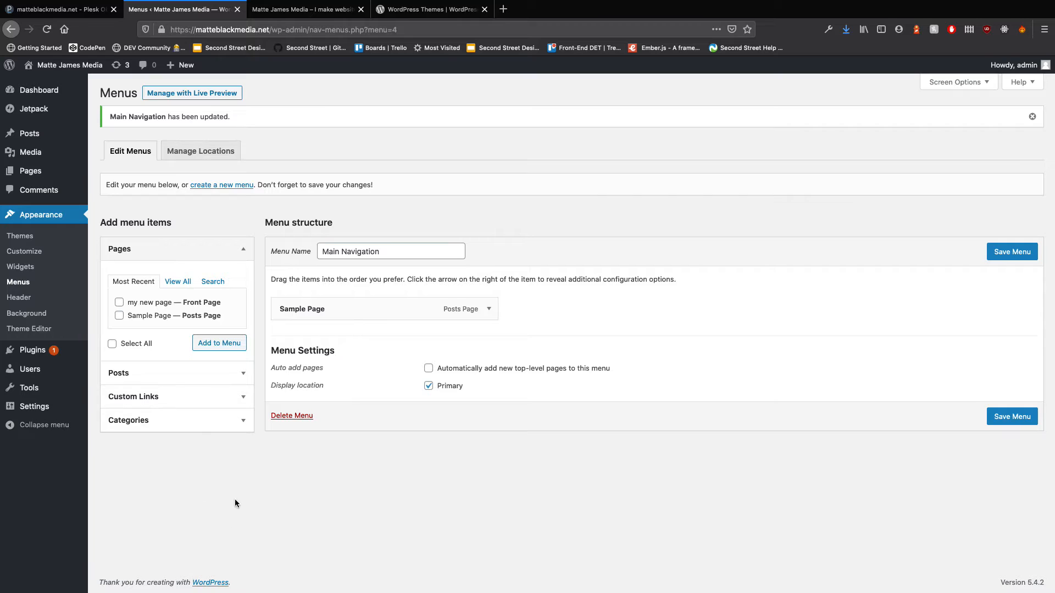
Add the cycling category to the Main Navigation menu, save it, and check the link on the reloaded home page.
{"action": "left_click", "coordinate": [204, 423]}
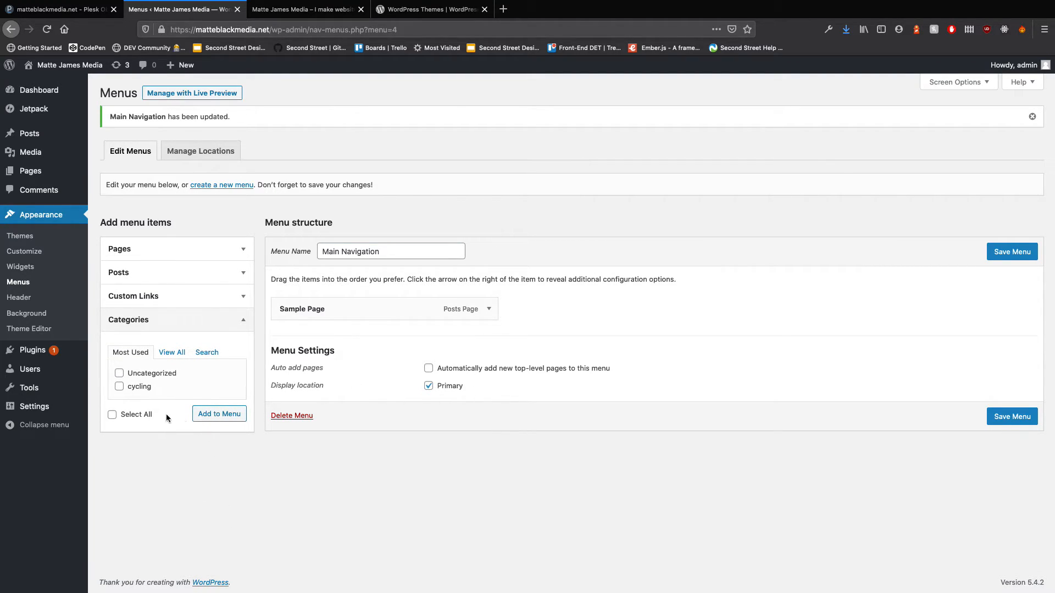
{"action": "left_click", "coordinate": [140, 389]}
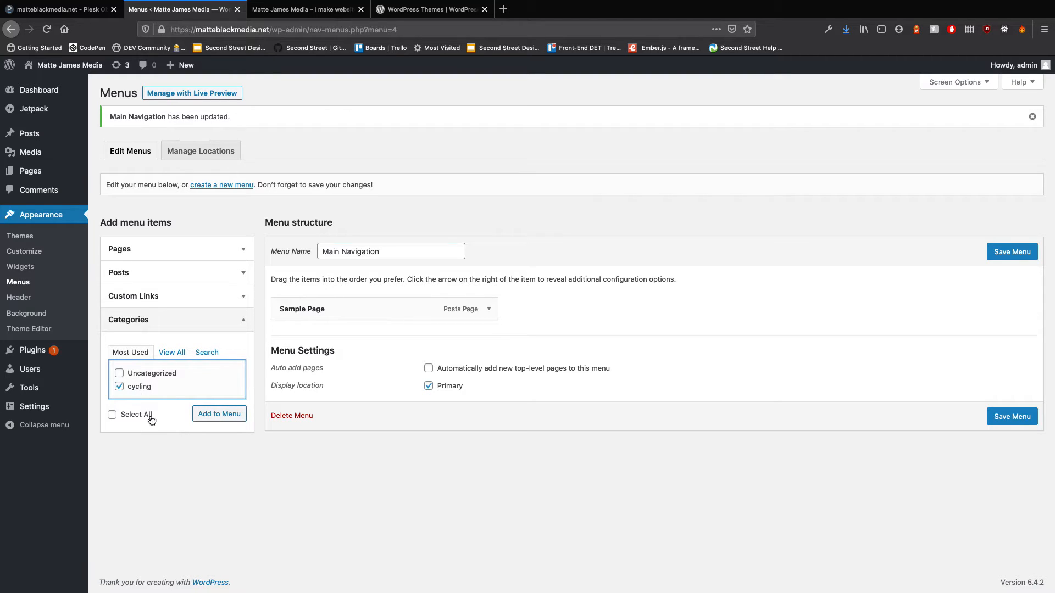
{"action": "left_click", "coordinate": [203, 415]}
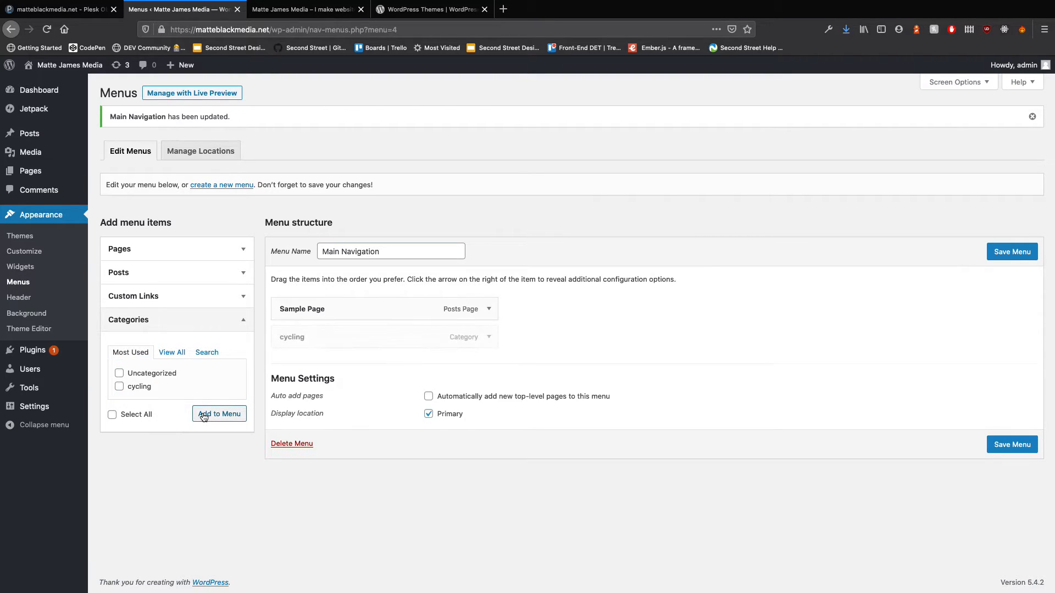
{"action": "left_click", "coordinate": [1016, 447]}
{"action": "key", "text": "ctrl+Tab"}
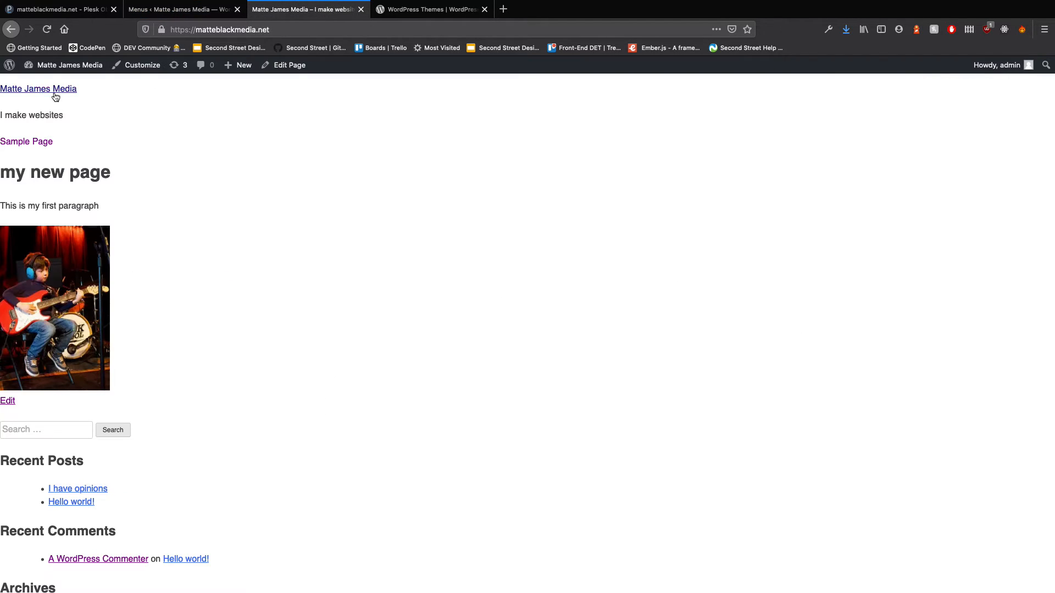
{"action": "left_click", "coordinate": [46, 29]}
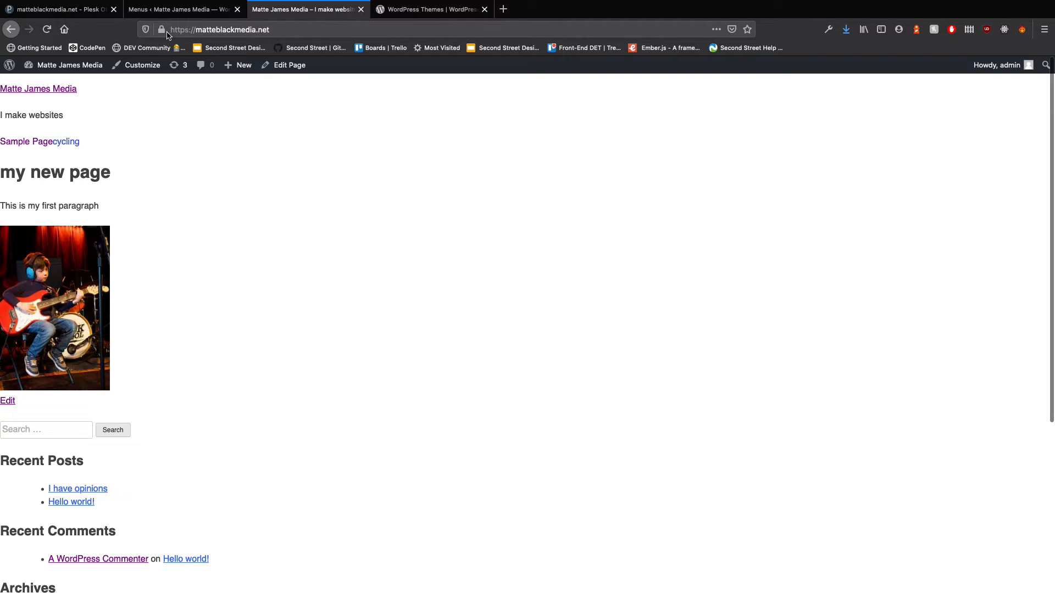
{"action": "left_click", "coordinate": [171, 9]}
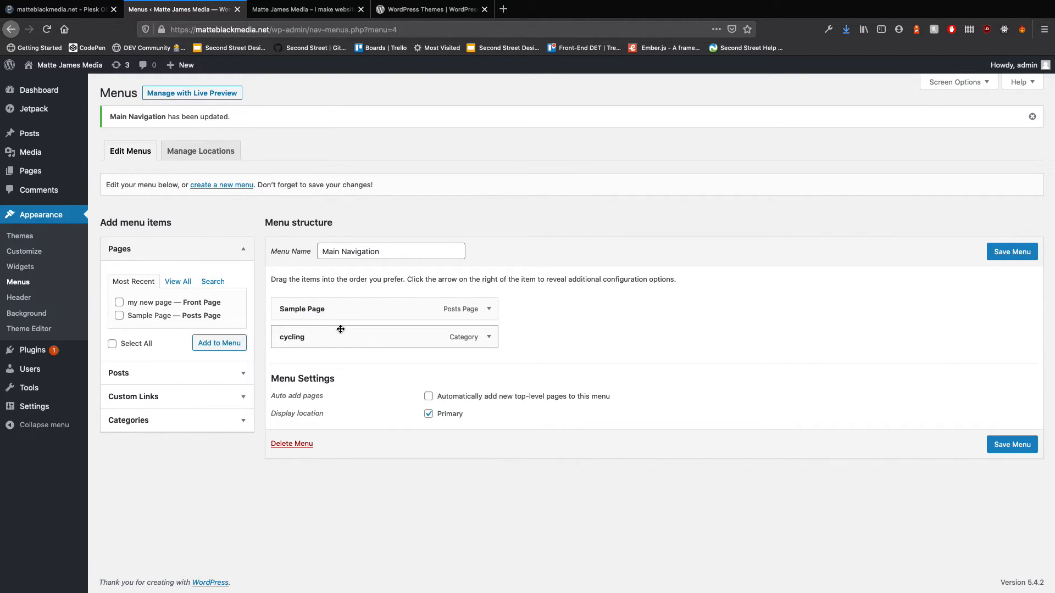
Look through the page, category and custom link sources, and add the "I have opinions" post to the Main Navigation menu.
{"action": "left_click", "coordinate": [119, 303]}
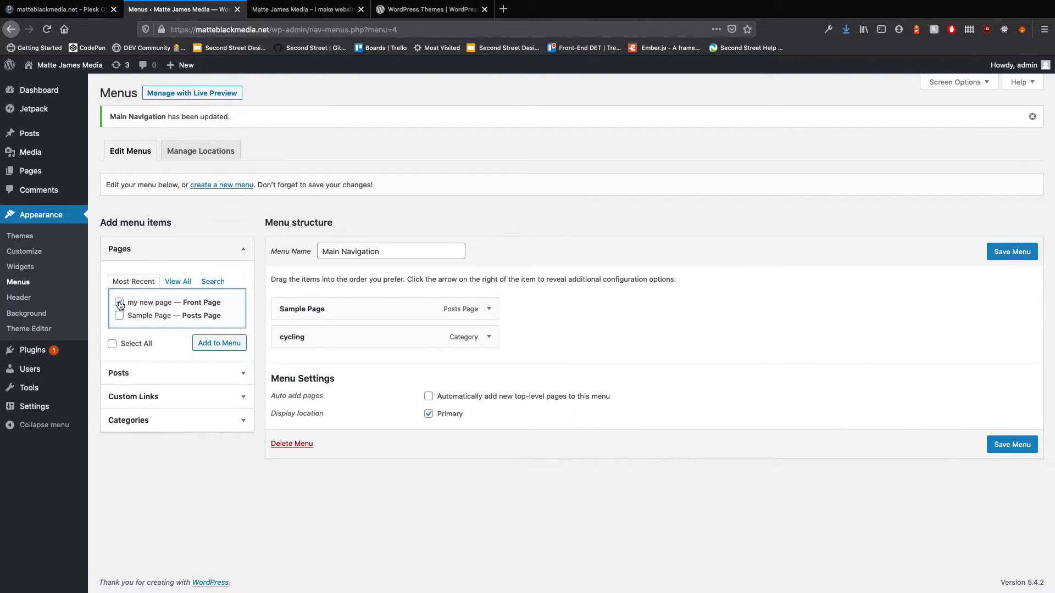
{"action": "left_click", "coordinate": [147, 420]}
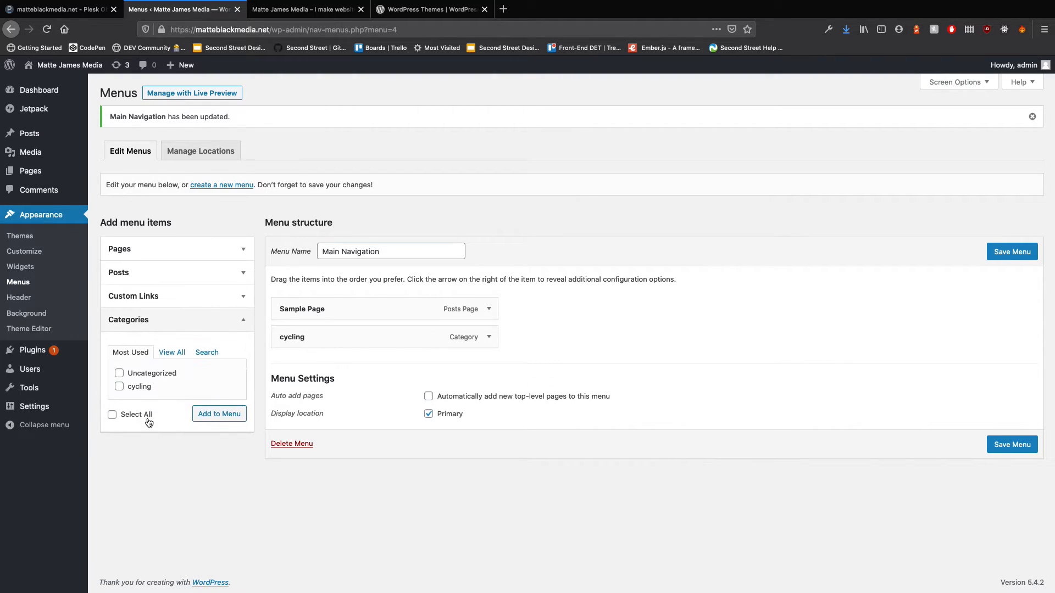
{"action": "left_click", "coordinate": [167, 305]}
{"action": "left_click", "coordinate": [202, 334]}
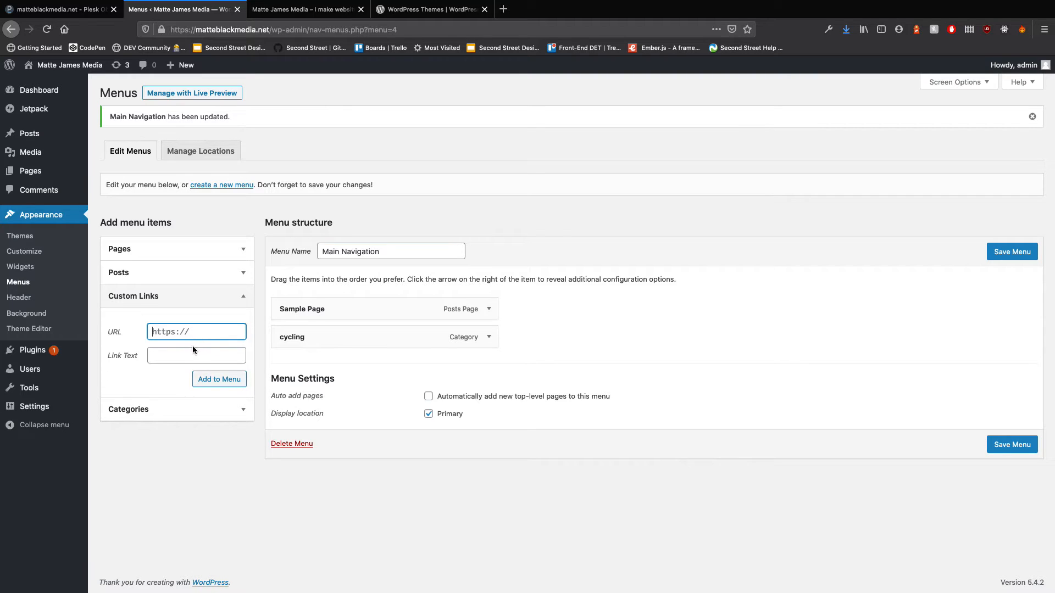
{"action": "left_click", "coordinate": [203, 276]}
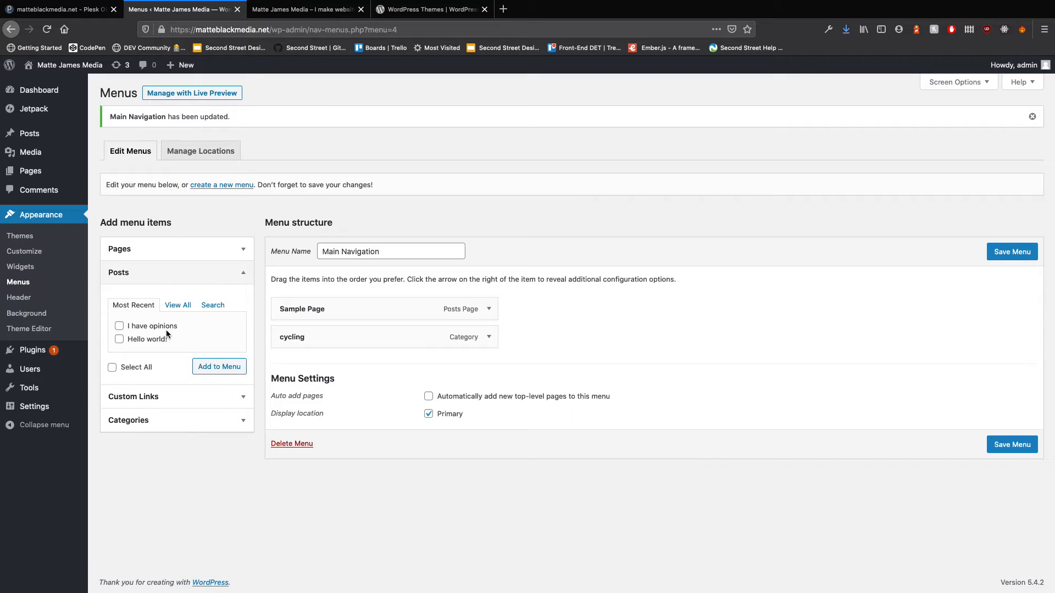
{"action": "left_click", "coordinate": [152, 326]}
{"action": "left_click", "coordinate": [199, 365]}
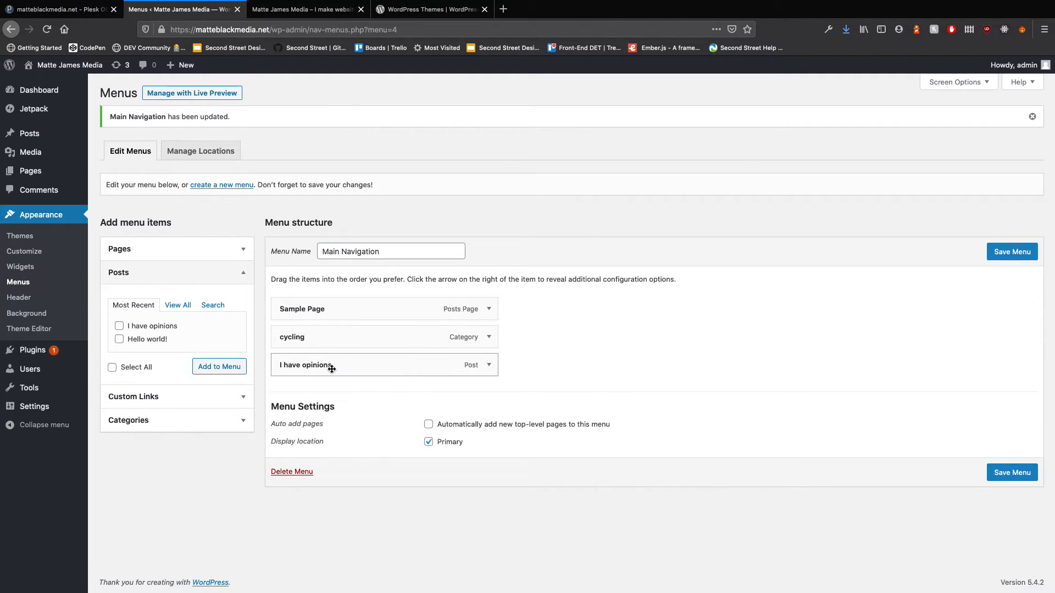
Reorder the menu as "I have opinions", "Sample Page", "cycling", save it, and check the order on the reloaded home page.
{"action": "left_click", "coordinate": [488, 338]}
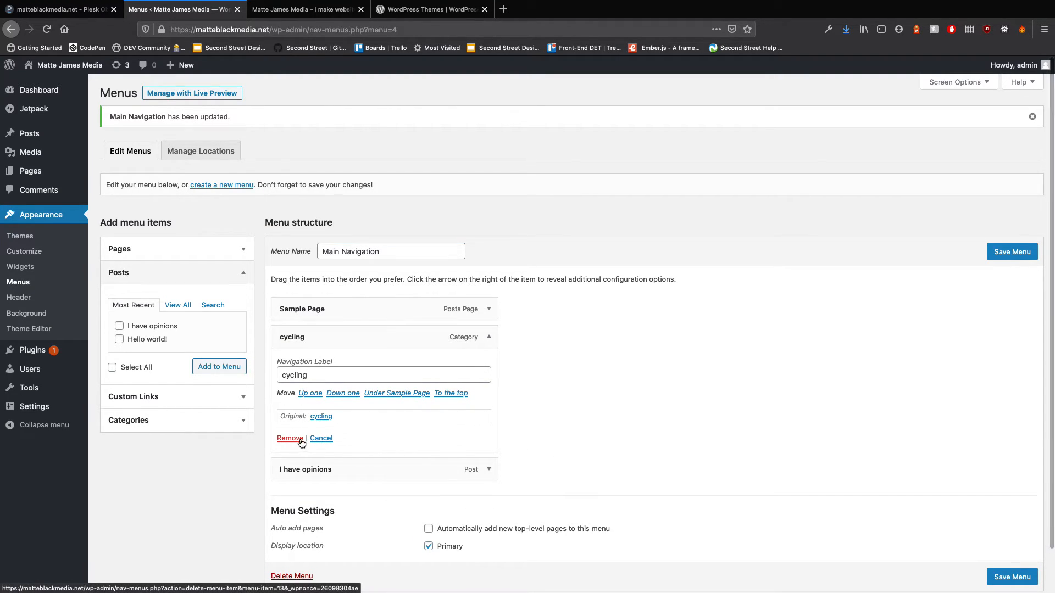
{"action": "left_click", "coordinate": [488, 337]}
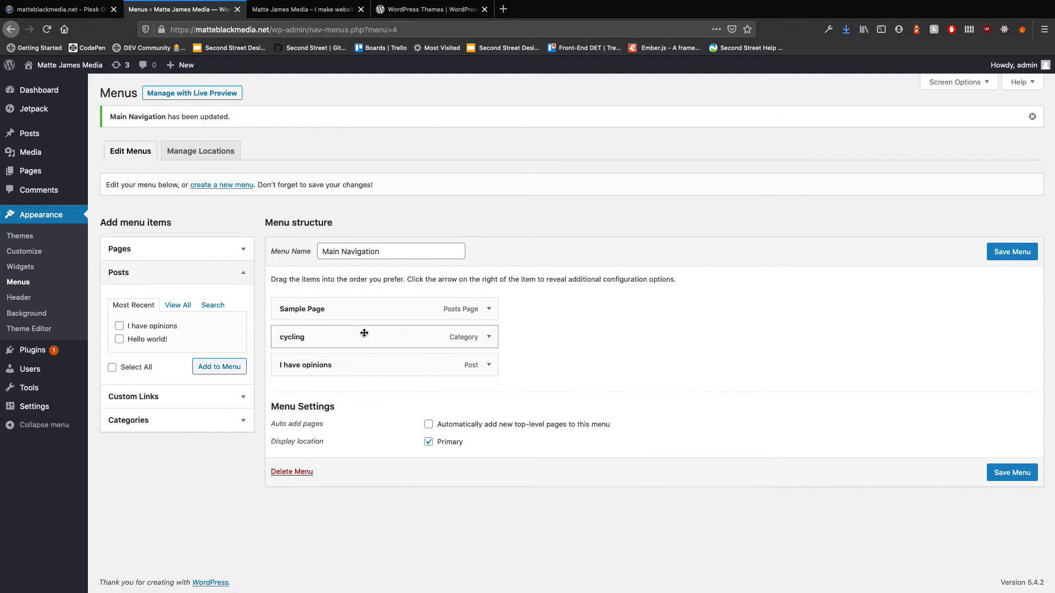
{"action": "left_click_drag", "start_coordinate": [370, 332], "coordinate": [367, 369]}
{"action": "left_click_drag", "start_coordinate": [365, 315], "coordinate": [365, 340]}
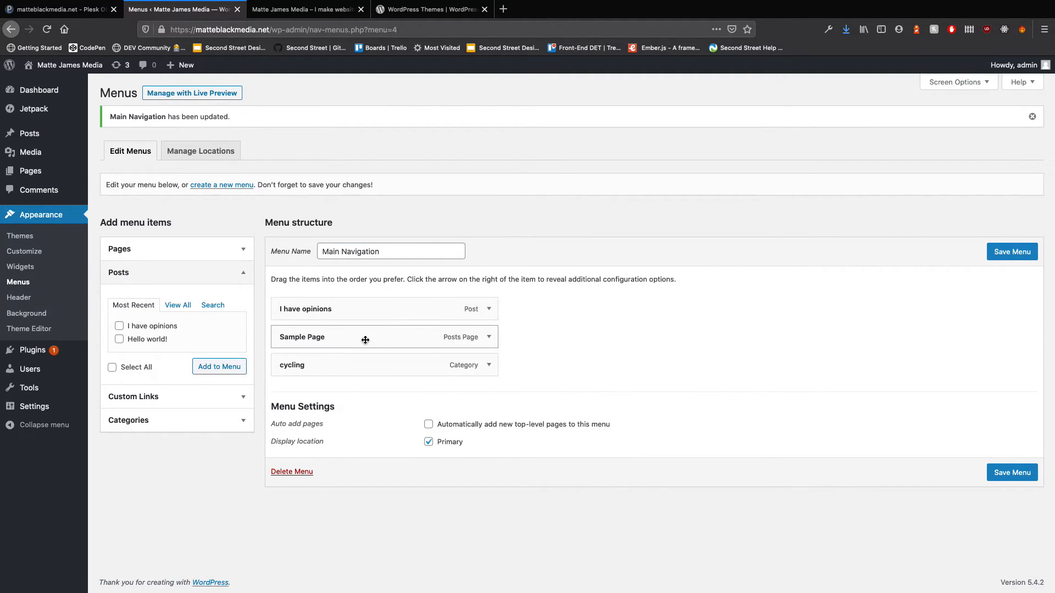
{"action": "left_click", "coordinate": [1005, 474]}
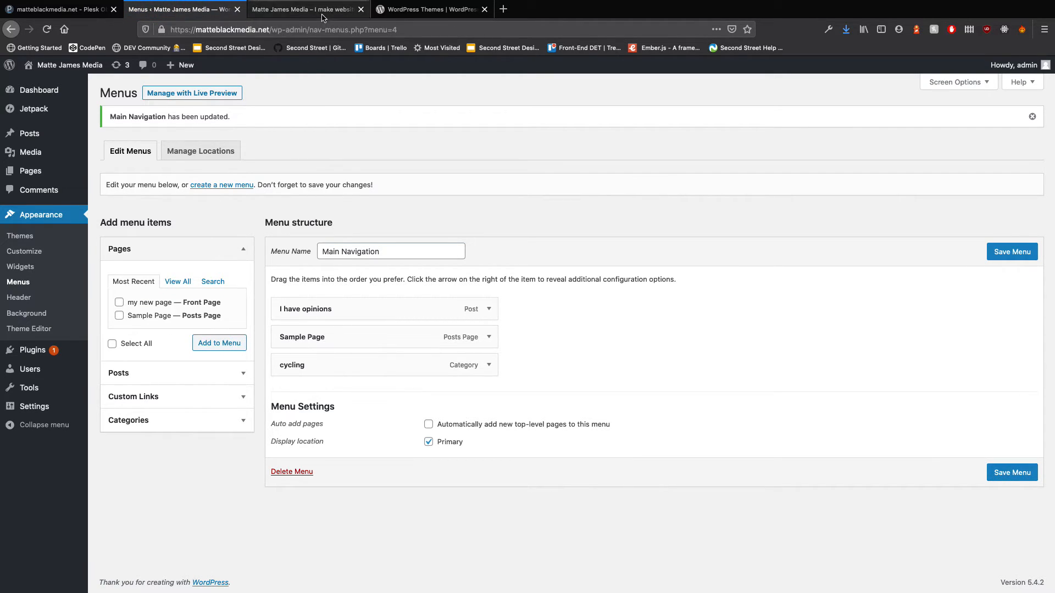
{"action": "left_click", "coordinate": [322, 12]}
{"action": "key", "text": "super+r"}
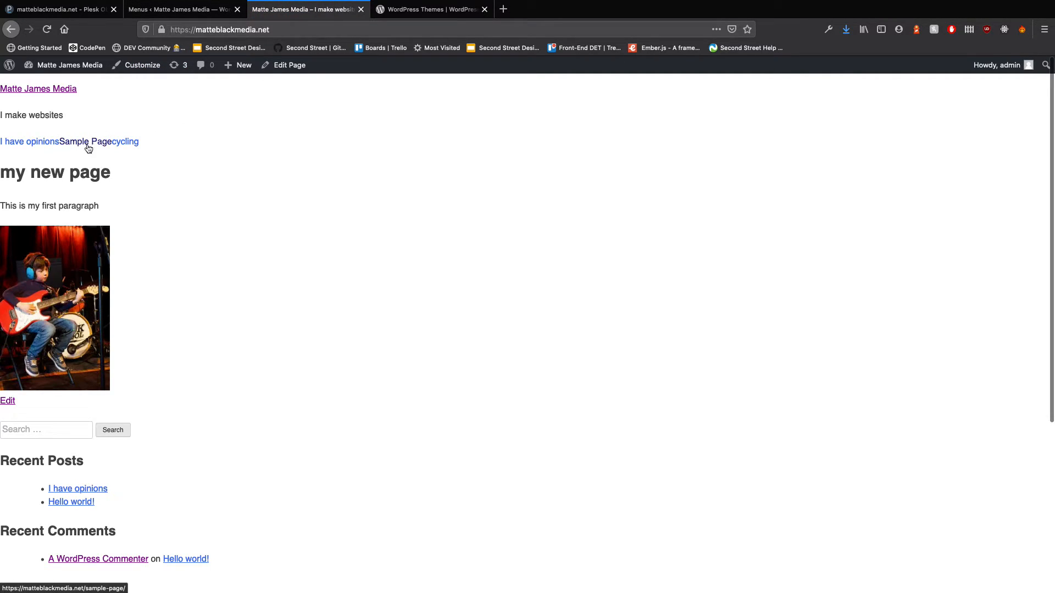
Open the theme customizer's Additional CSS and add a .body-p rule with color: red for the page's paragraph.
{"action": "left_click", "coordinate": [159, 9]}
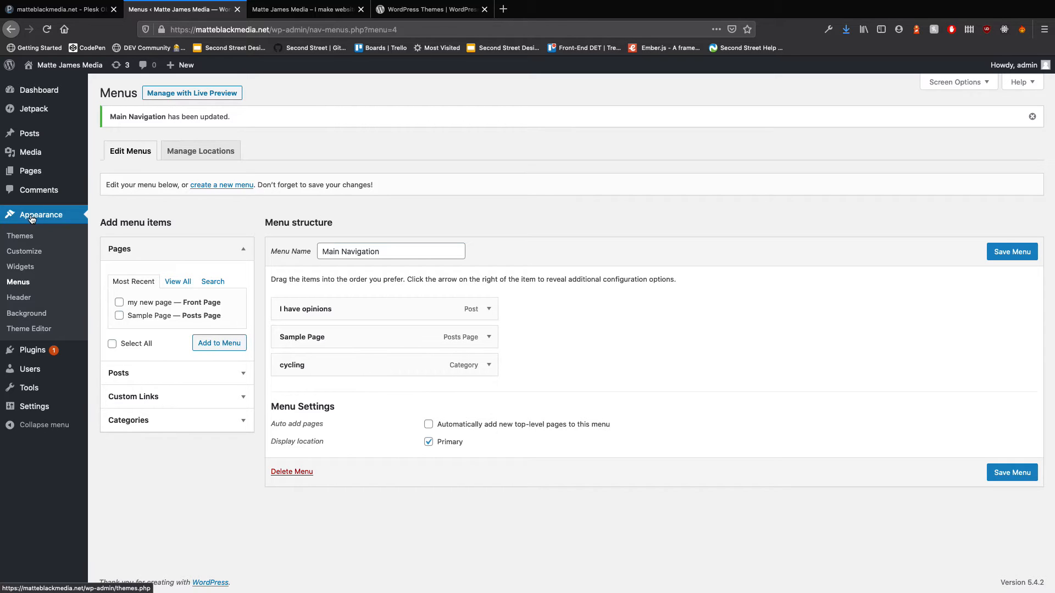
{"action": "left_click", "coordinate": [25, 252]}
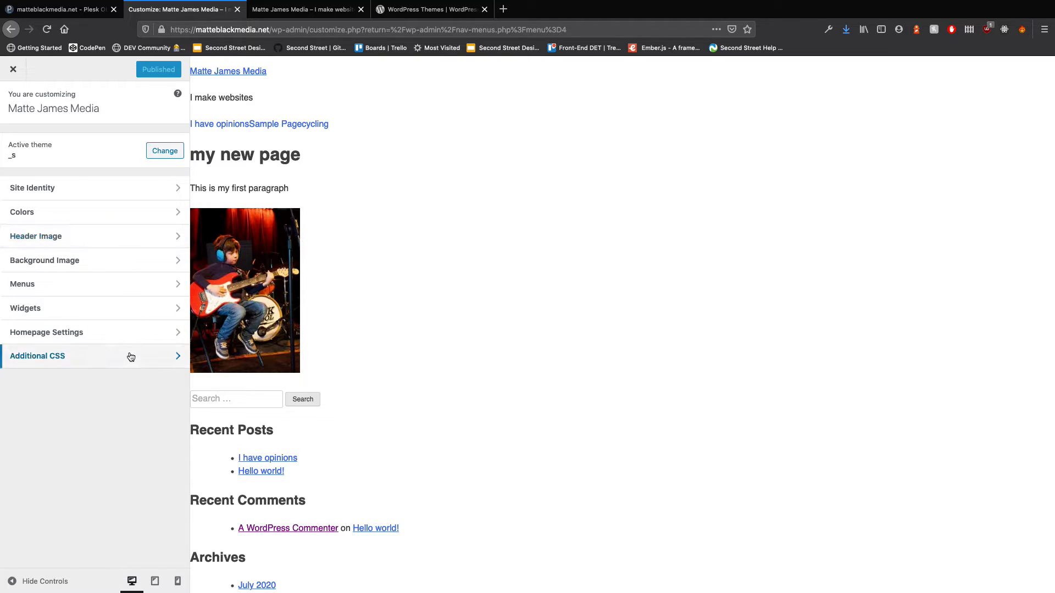
{"action": "left_click", "coordinate": [99, 359]}
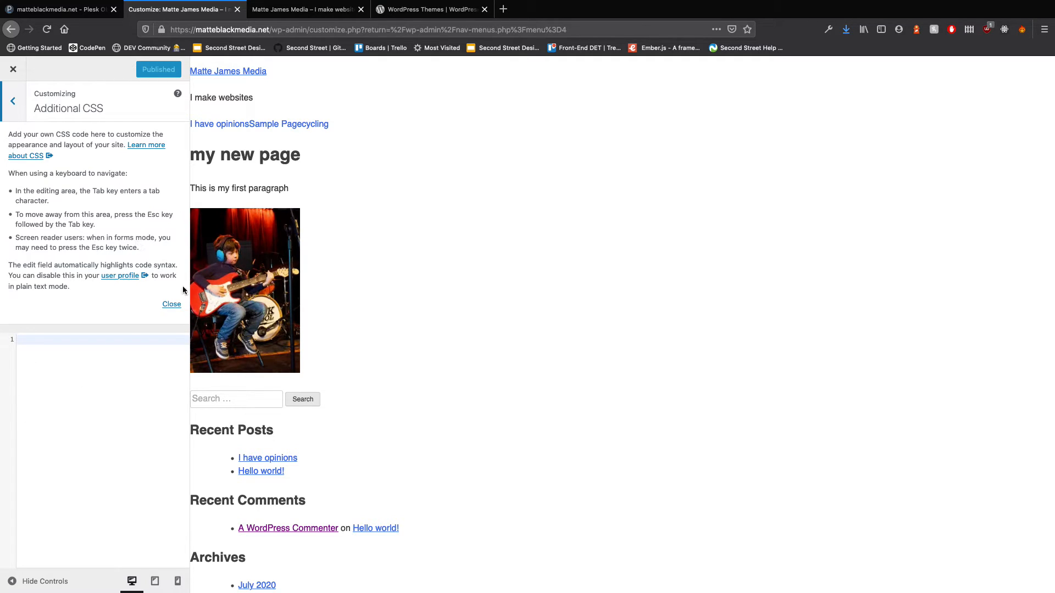
{"action": "left_click_drag", "start_coordinate": [305, 189], "coordinate": [183, 189]}
{"action": "left_click", "coordinate": [48, 343]}
{"action": "type", "text": ".body-p {"}
{"action": "key", "text": "Return"}
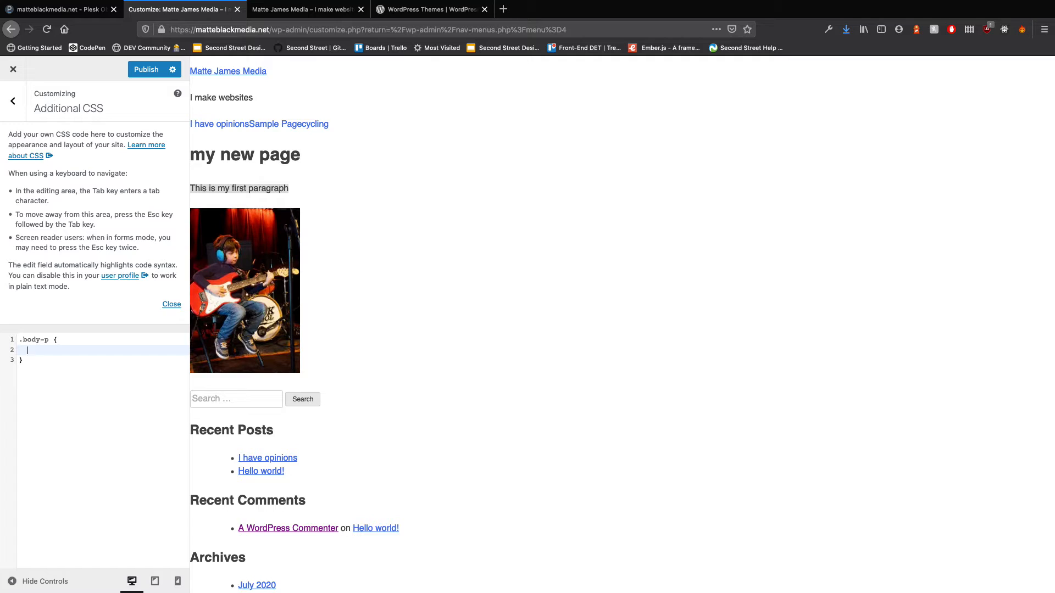
{"action": "type", "text": "color: red;"}
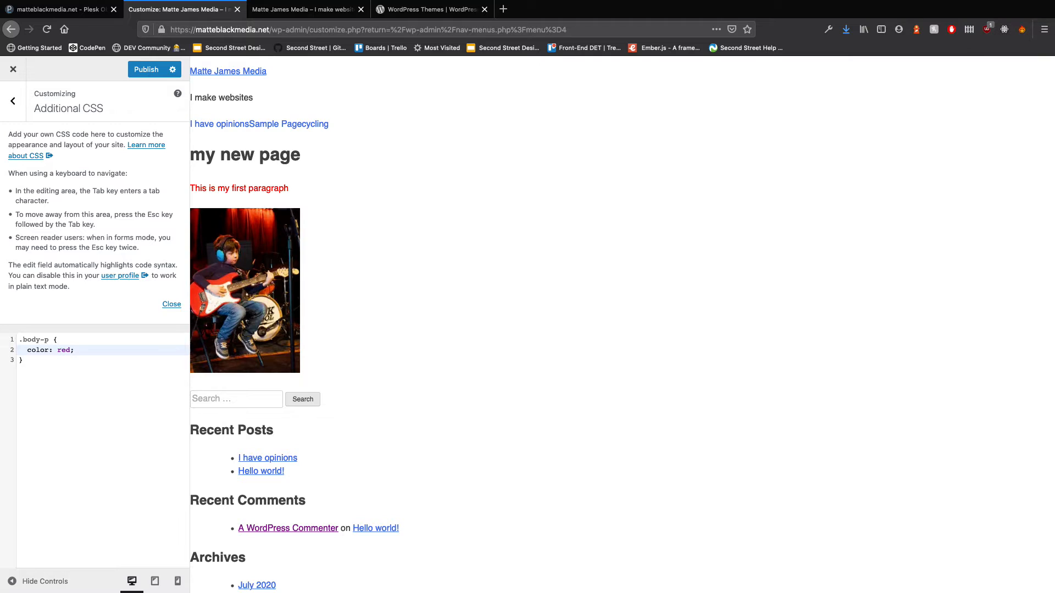
Inspect the "I have opinions" navigation link in the preview and copy its .main-navigation a selector.
{"action": "right_click", "coordinate": [208, 128]}
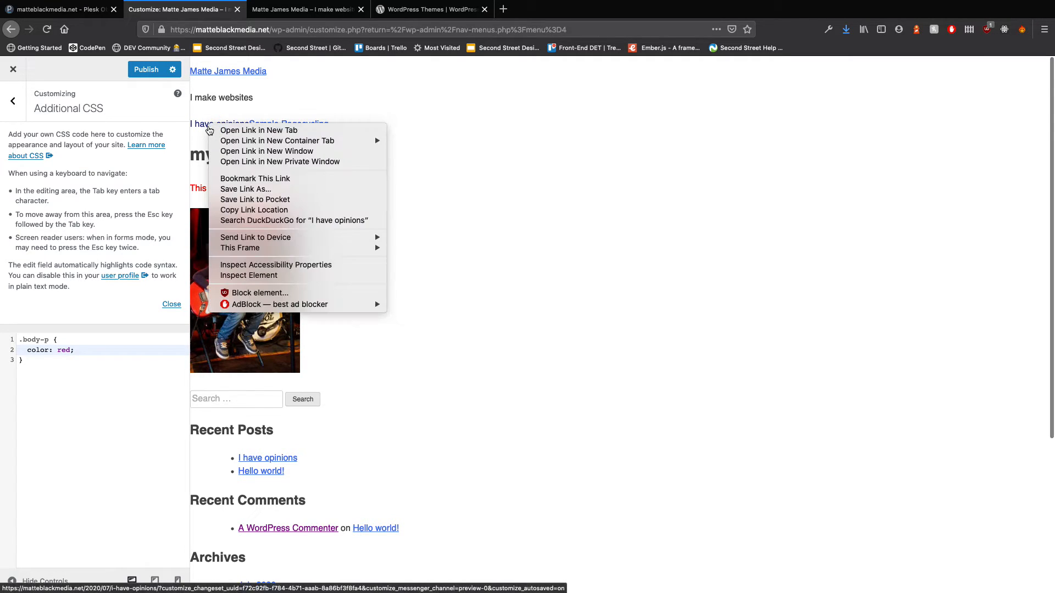
{"action": "left_click", "coordinate": [265, 276]}
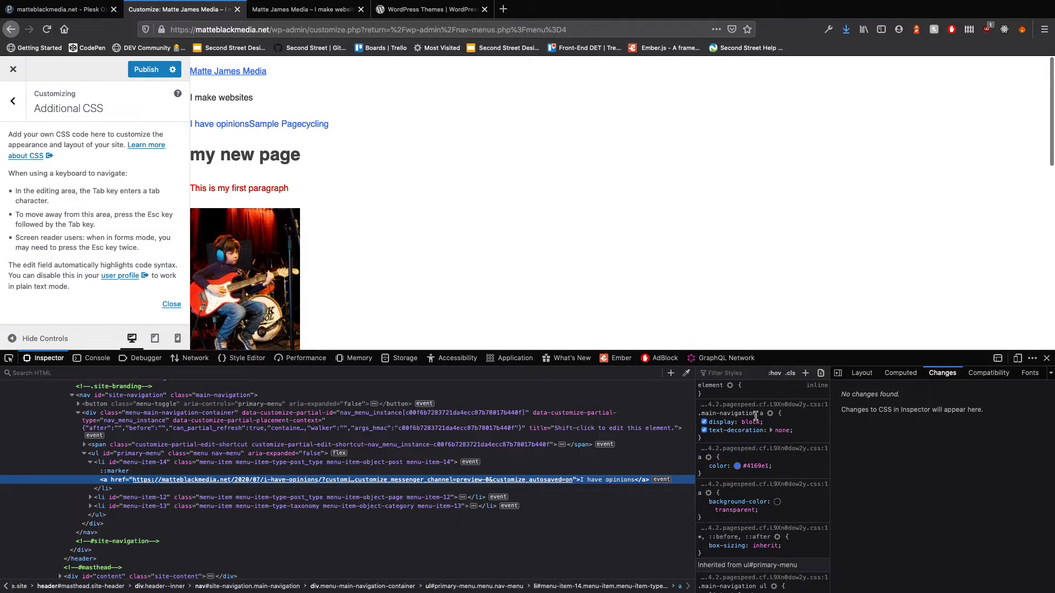
{"action": "left_click", "coordinate": [720, 412]}
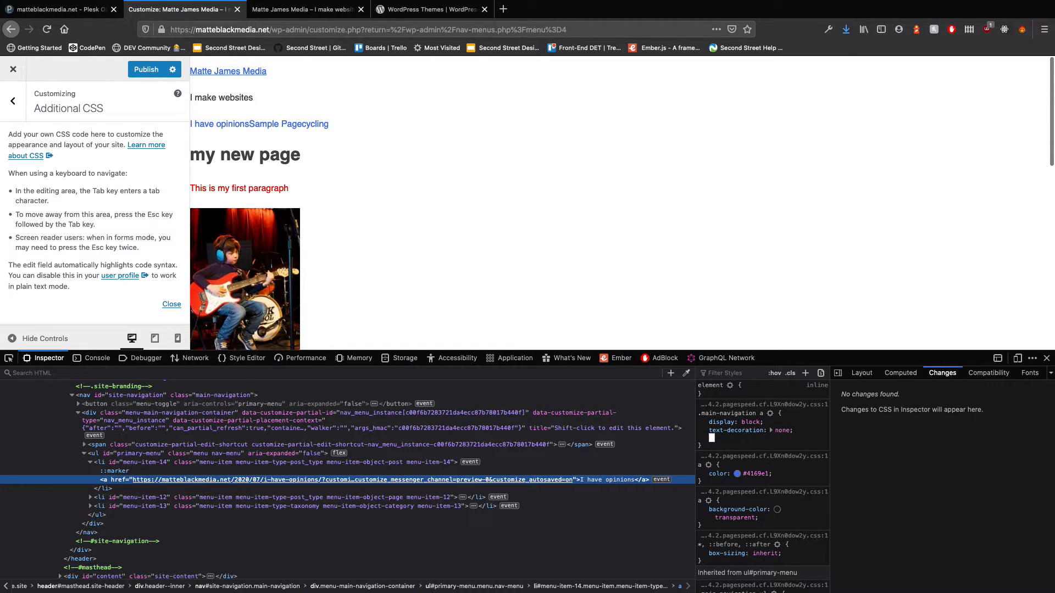
{"action": "left_click", "coordinate": [736, 414]}
{"action": "key", "text": "super+c"}
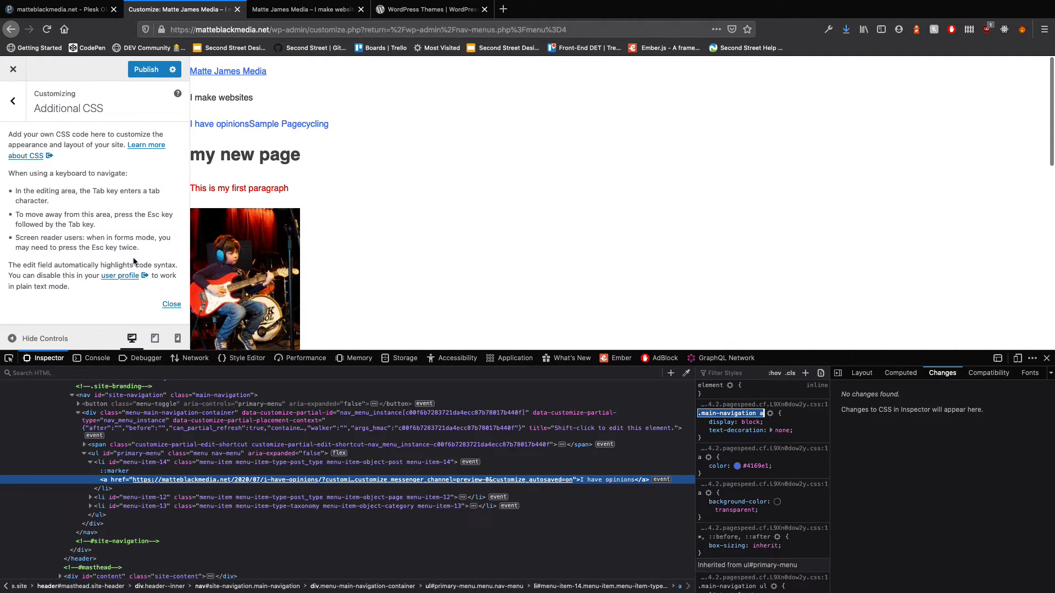
Add a .main-navigation a rule with margin-right: 1rem below the .body-p rule in the Additional CSS.
{"action": "scroll", "coordinate": [133, 261], "scroll_direction": "down", "scroll_amount": 5}
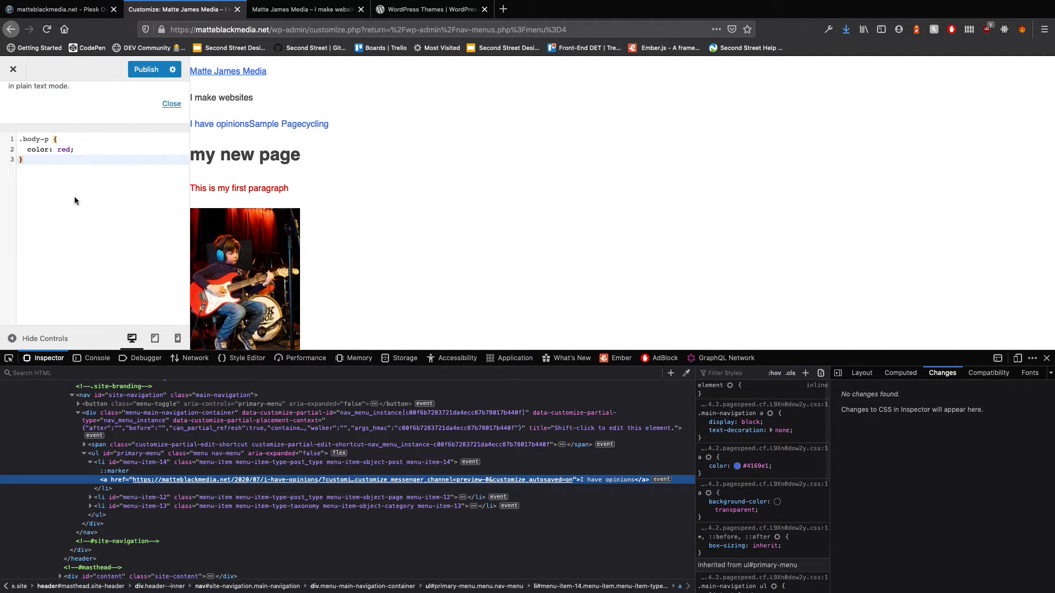
{"action": "left_click", "coordinate": [42, 197]}
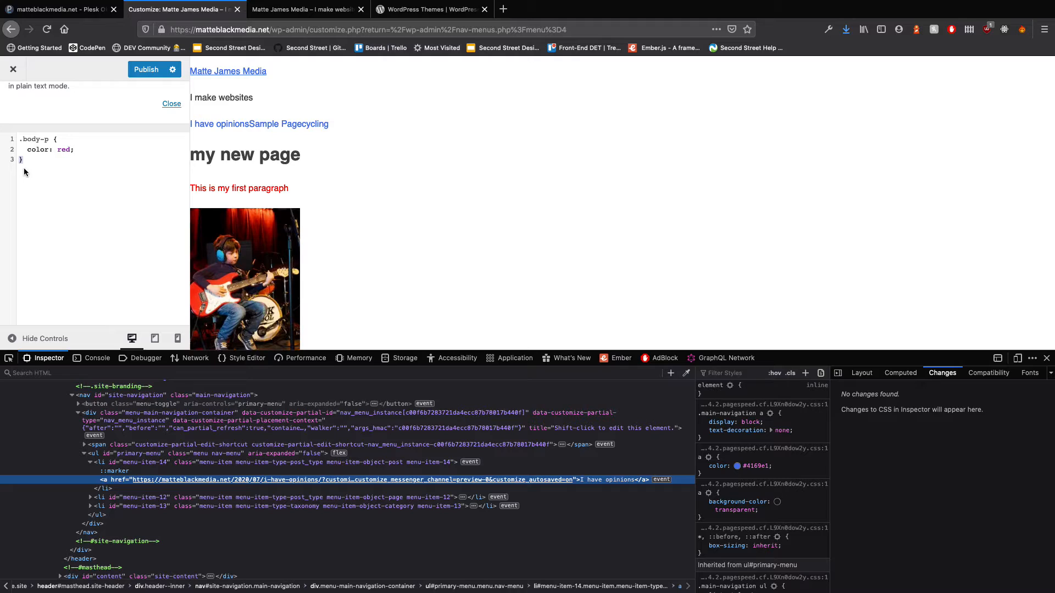
{"action": "key", "text": "Return"}
{"action": "key", "text": "super+v"}
{"action": "type", "text": "{"}
{"action": "key", "text": "Return"}
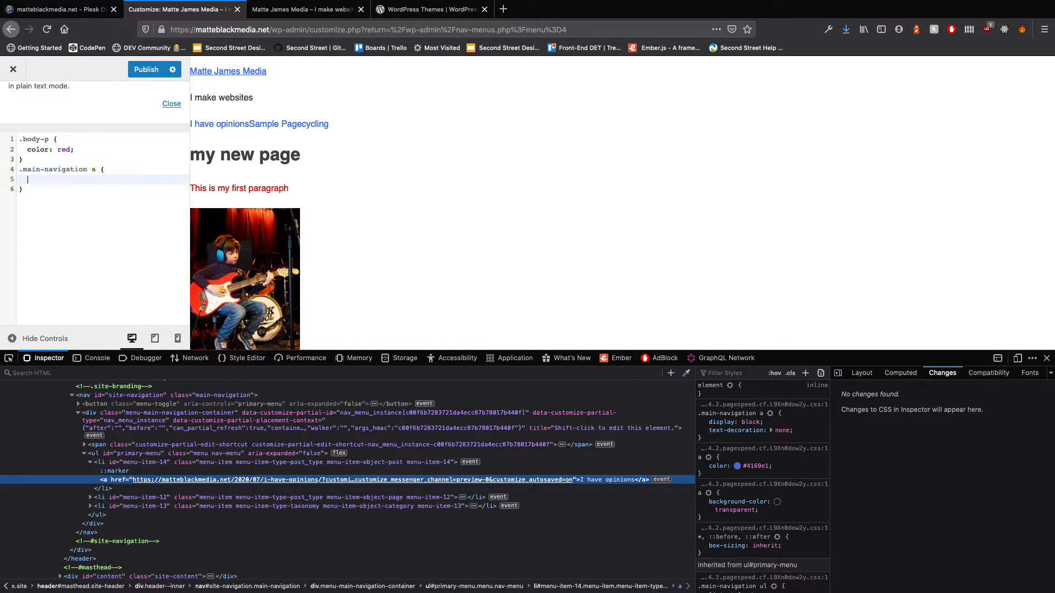
{"action": "type", "text": "margin"}
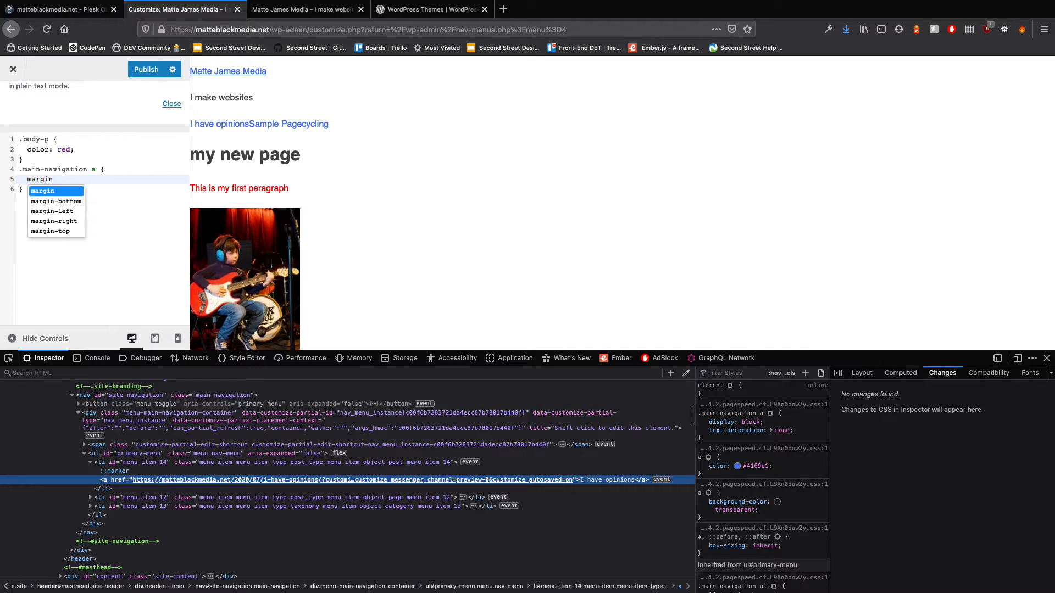
{"action": "type", "text": "-right: "}
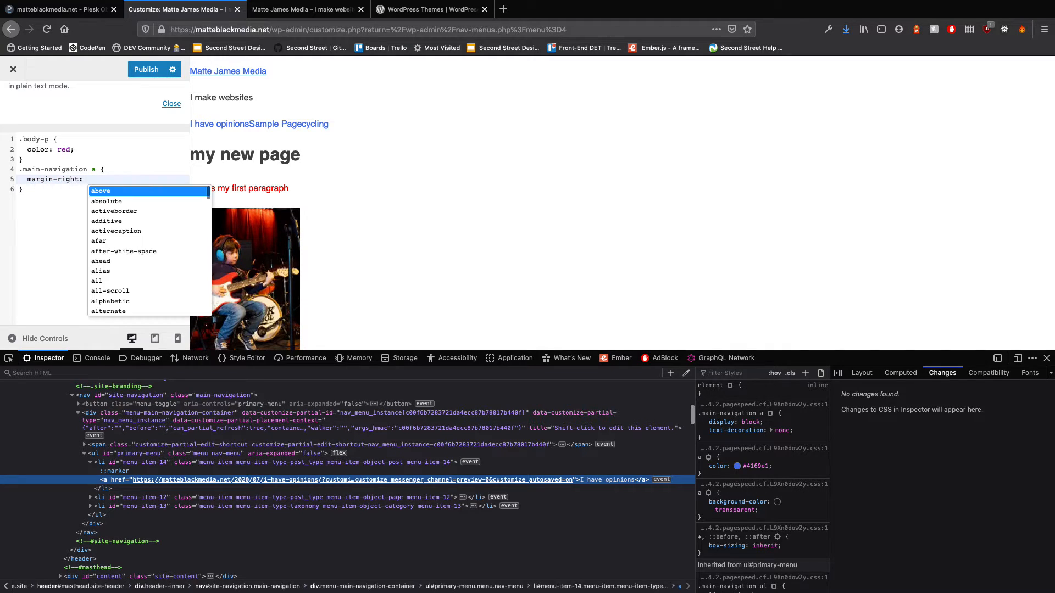
{"action": "type", "text": "1rem"}
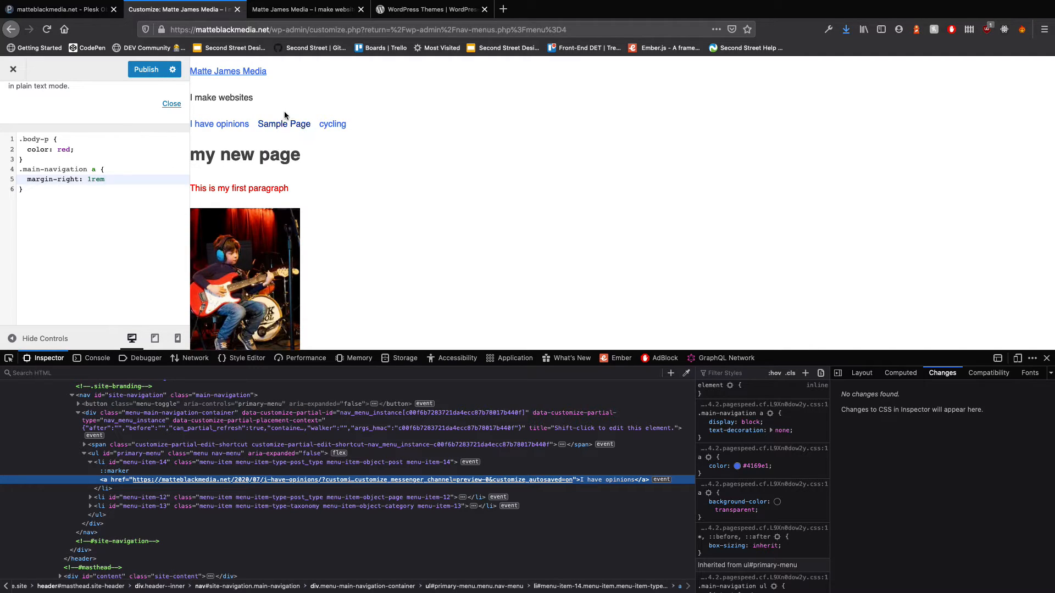
{"action": "type", "text": ";"}
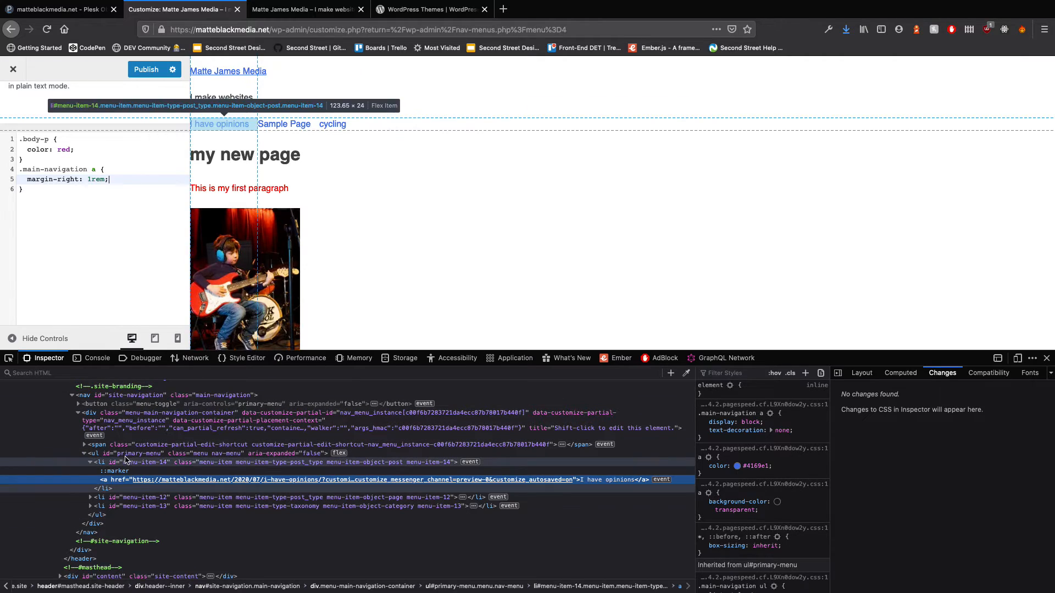
Select the site-navigation nav element in the inspector and copy its .main-navigation selector.
{"action": "left_click", "coordinate": [121, 397]}
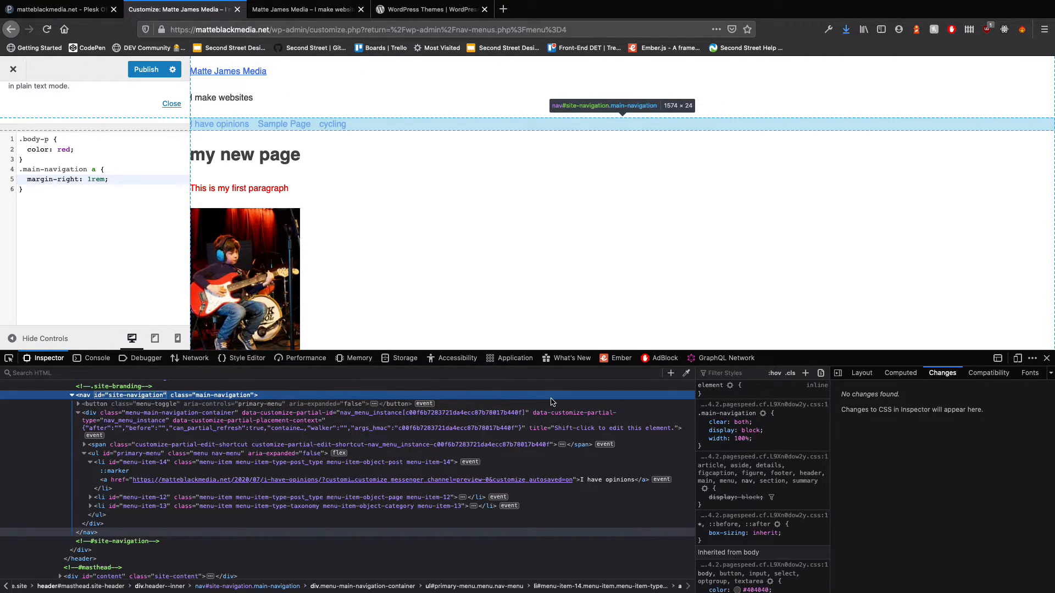
{"action": "left_click", "coordinate": [728, 414]}
{"action": "key", "text": "super+c"}
Add a .main-navigation rule with background: pink at the end of the Additional CSS.
{"action": "left_click", "coordinate": [81, 218]}
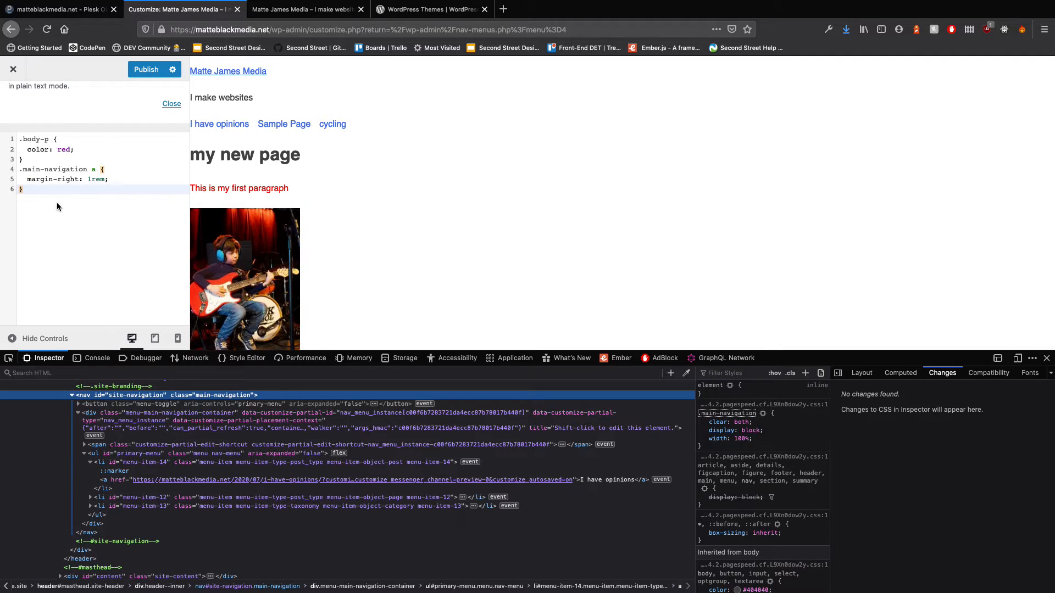
{"action": "key", "text": "Return"}
{"action": "key", "text": "super+v"}
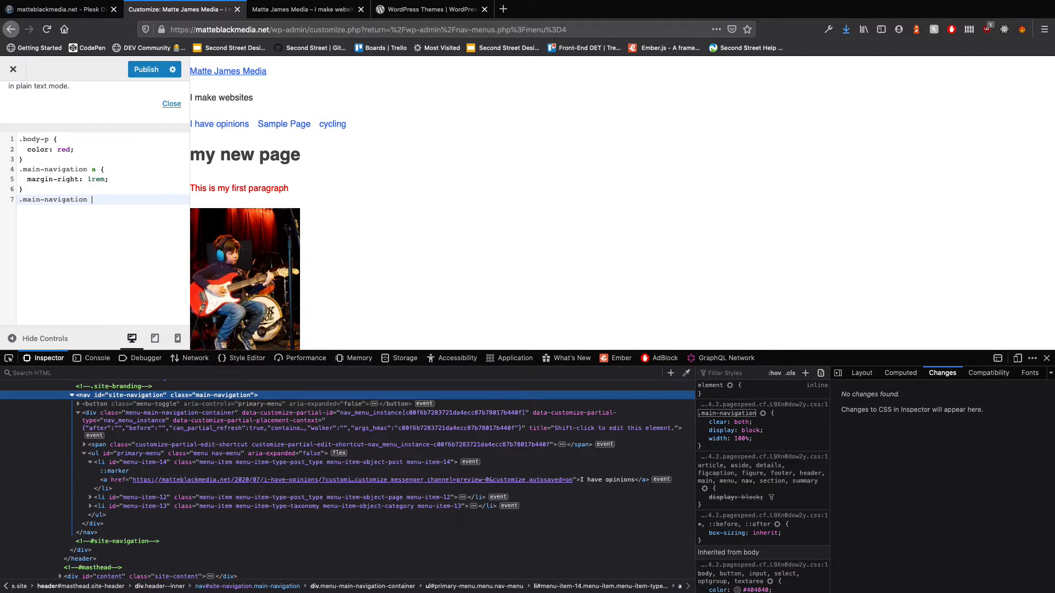
{"action": "type", "text": "{"}
{"action": "key", "text": "Return"}
{"action": "type", "text": "bacgk"}
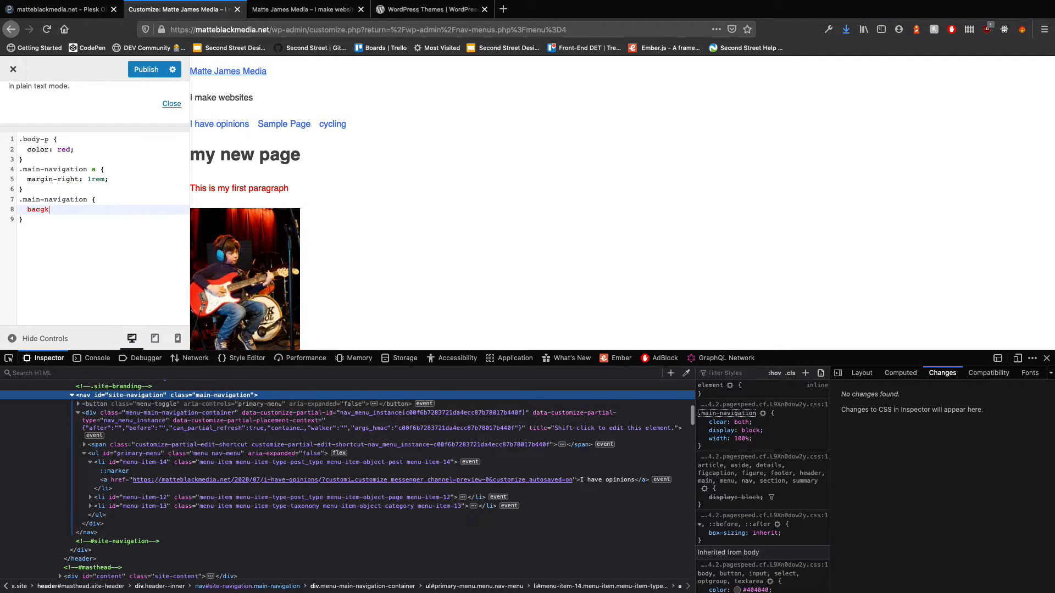
{"action": "key", "text": "BackSpace"}
{"action": "key", "text": "BackSpace"}
{"action": "type", "text": "k"}
{"action": "key", "text": "Return"}
{"action": "type", "text": "\""}
{"action": "type", "text": ": pink;"}
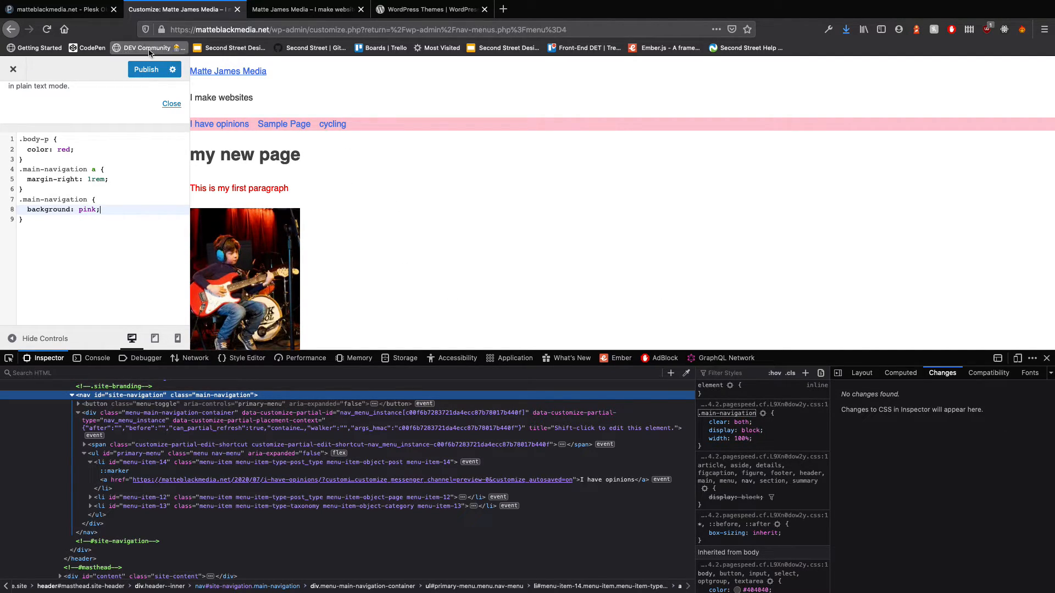
Publish the customizer changes and check the new styling on the reloaded live home page.
{"action": "left_click", "coordinate": [146, 69]}
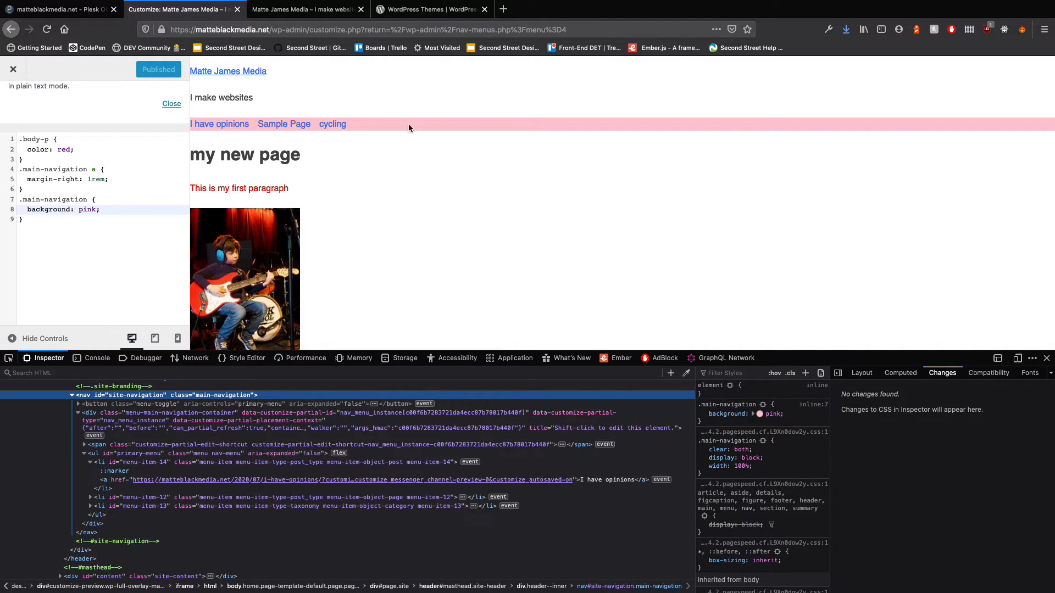
{"action": "left_click", "coordinate": [285, 15]}
{"action": "left_click", "coordinate": [47, 29]}
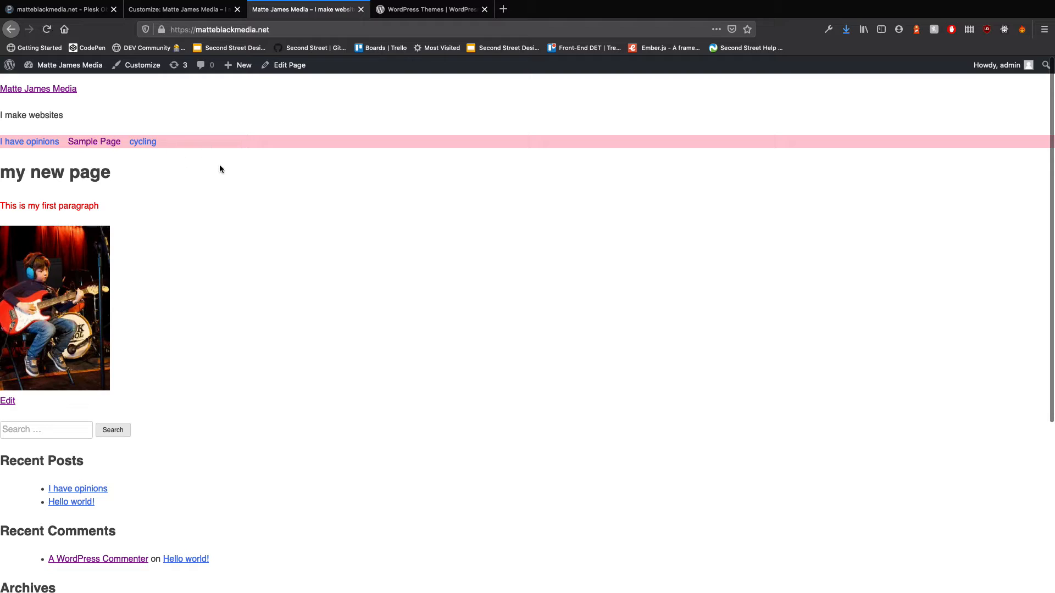
{"action": "left_click", "coordinate": [174, 10]}
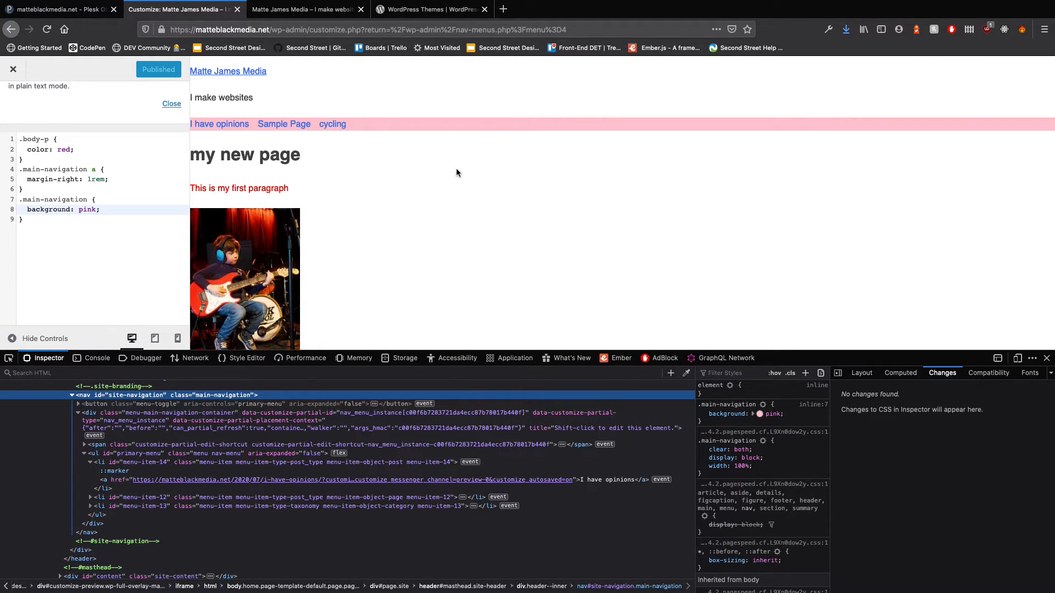
{"action": "left_click", "coordinate": [318, 10]}
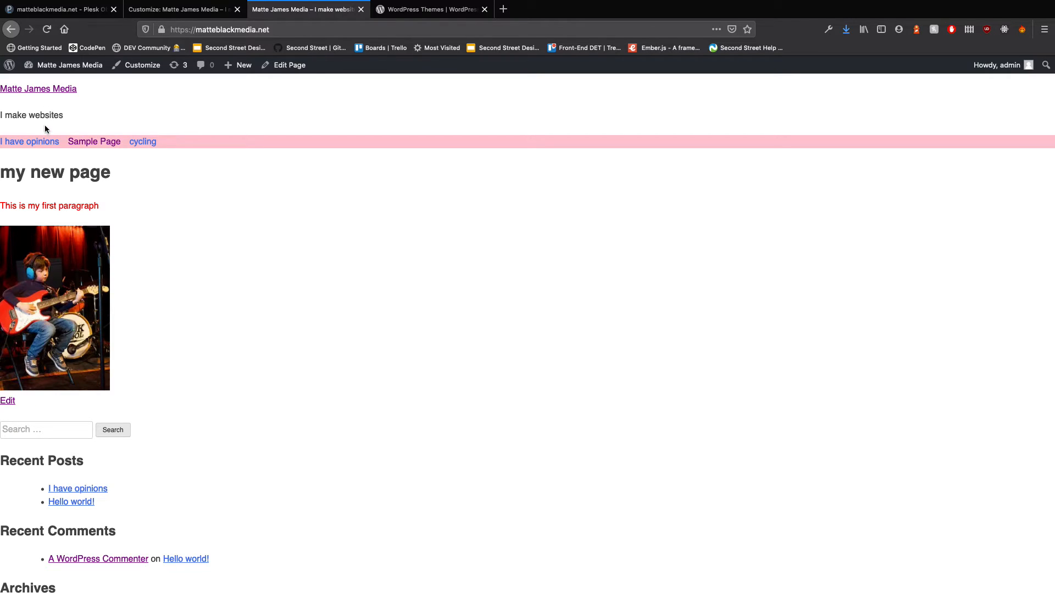
Inspect the tagline's header markup on the live page and replace the .main-navigation background rule in the customizer's Additional CSS with header { background: pink; }.
{"action": "right_click", "coordinate": [45, 111]}
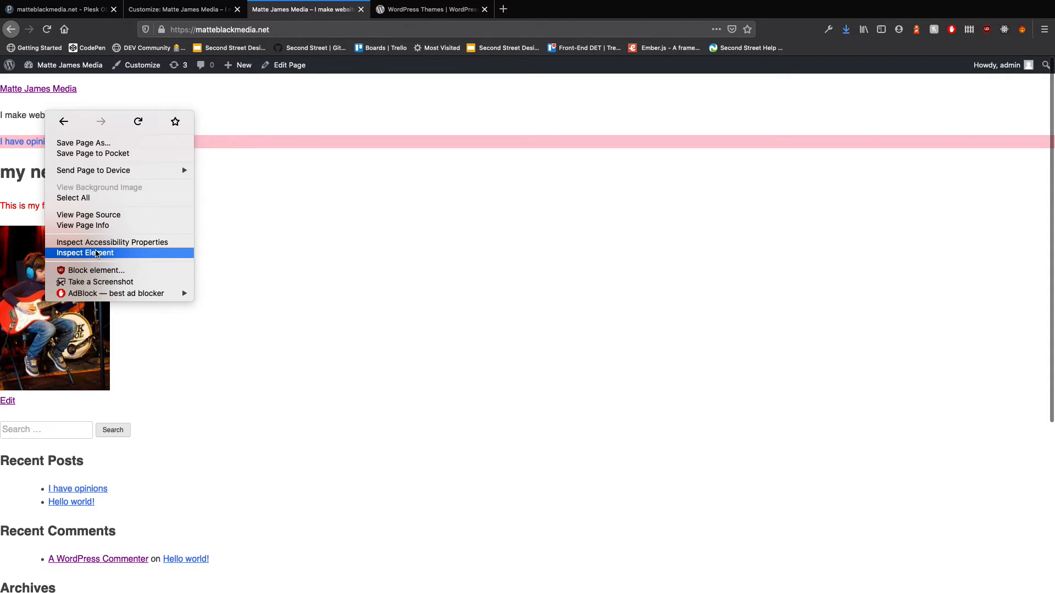
{"action": "left_click", "coordinate": [96, 254]}
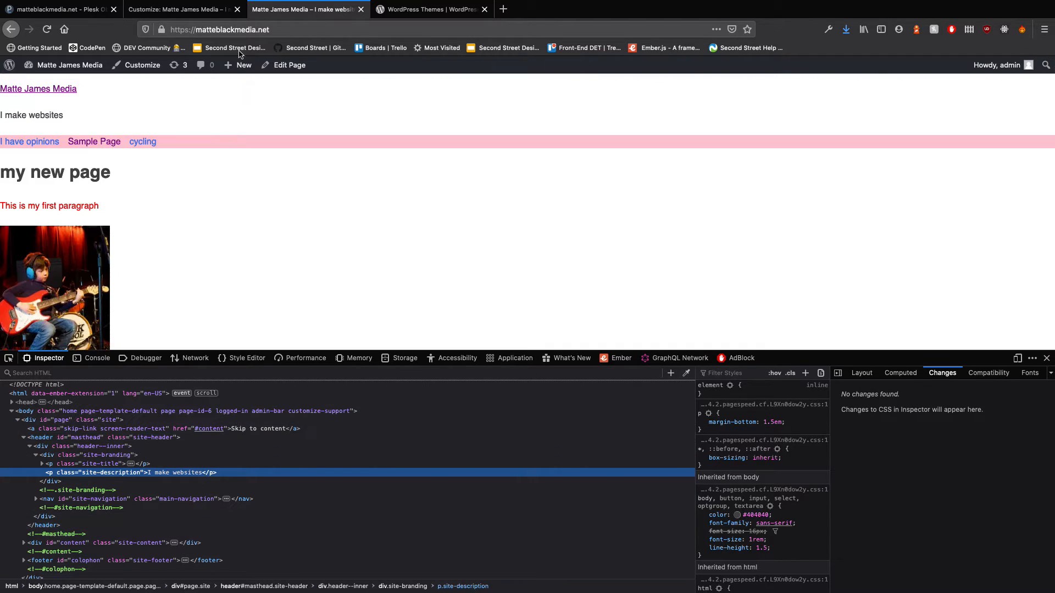
{"action": "left_click", "coordinate": [175, 14]}
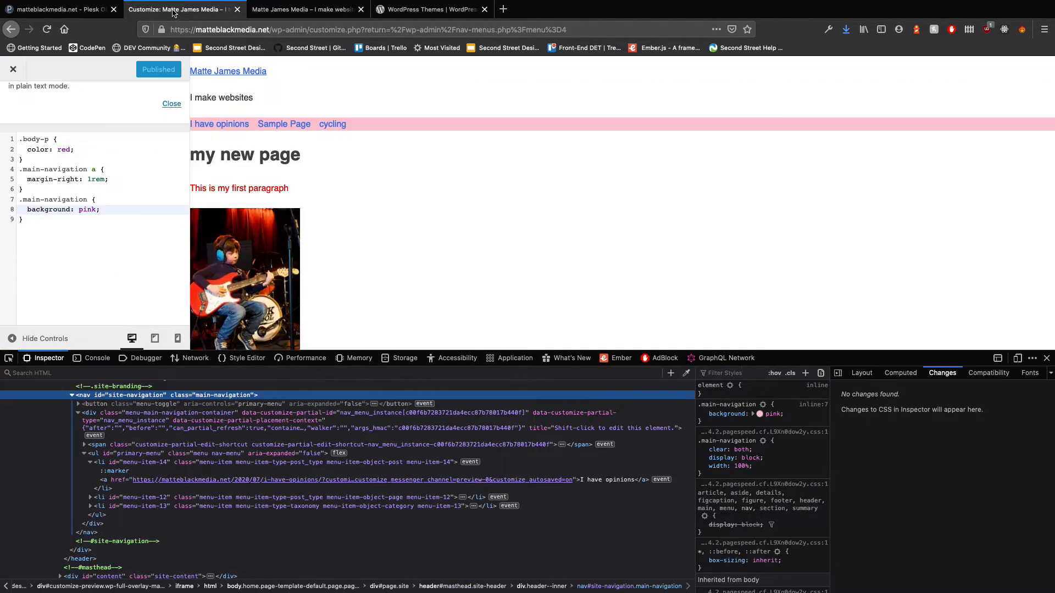
{"action": "left_click", "coordinate": [31, 243]}
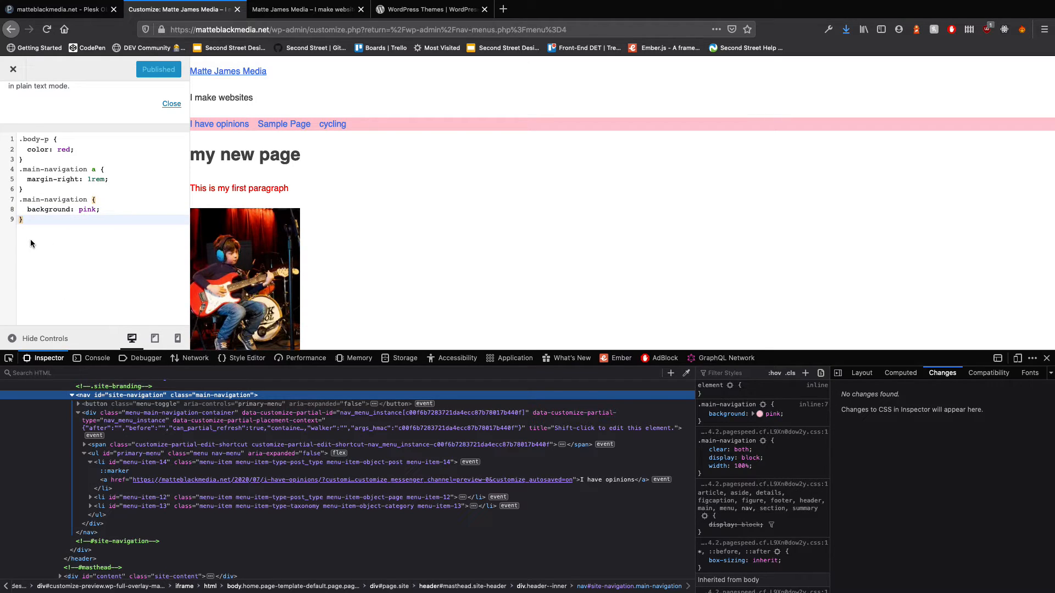
{"action": "key", "text": "Return"}
{"action": "type", "text": "header {"}
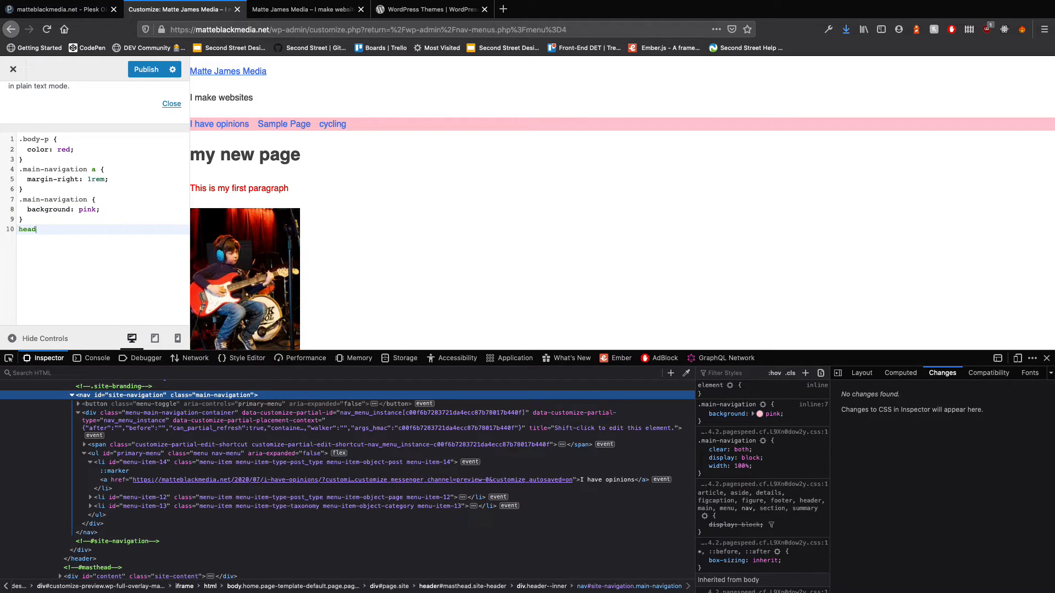
{"action": "key", "text": "Return"}
{"action": "type", "text": "background: pink;"}
{"action": "left_click_drag", "start_coordinate": [29, 218], "coordinate": [19, 202]}
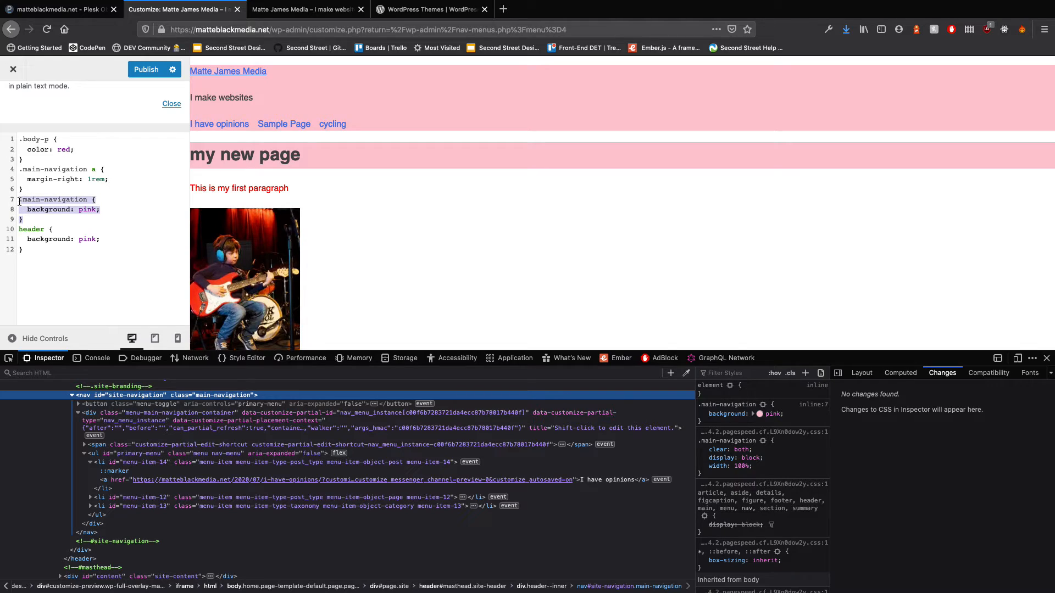
{"action": "key", "text": "BackSpace"}
Add a .header--inner rule with background: lightblue below the header rule in the Additional CSS.
{"action": "left_click", "coordinate": [38, 229]}
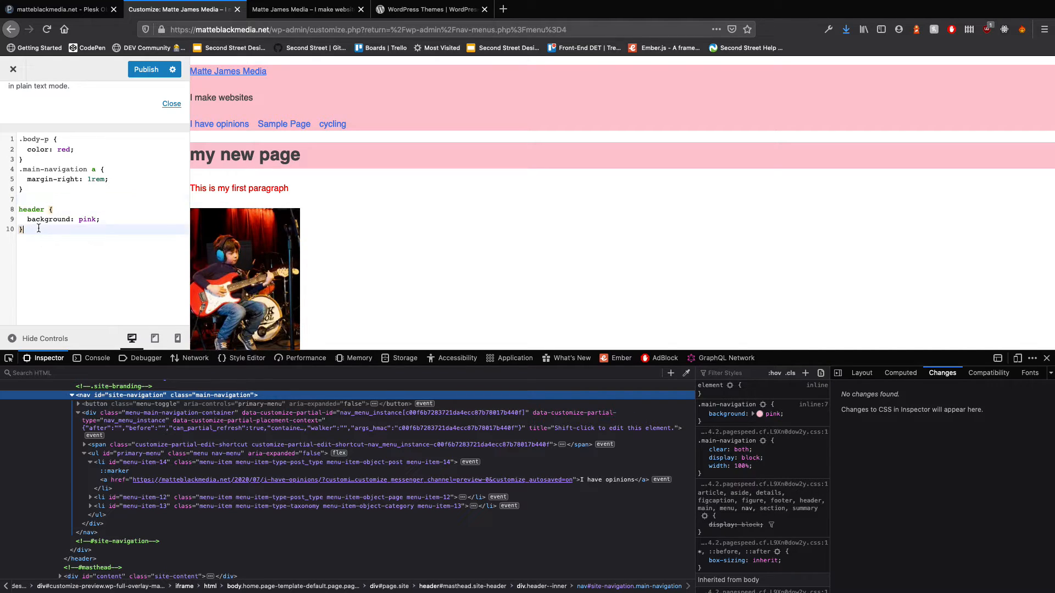
{"action": "key", "text": "Return"}
{"action": "type", "text": ".he"}
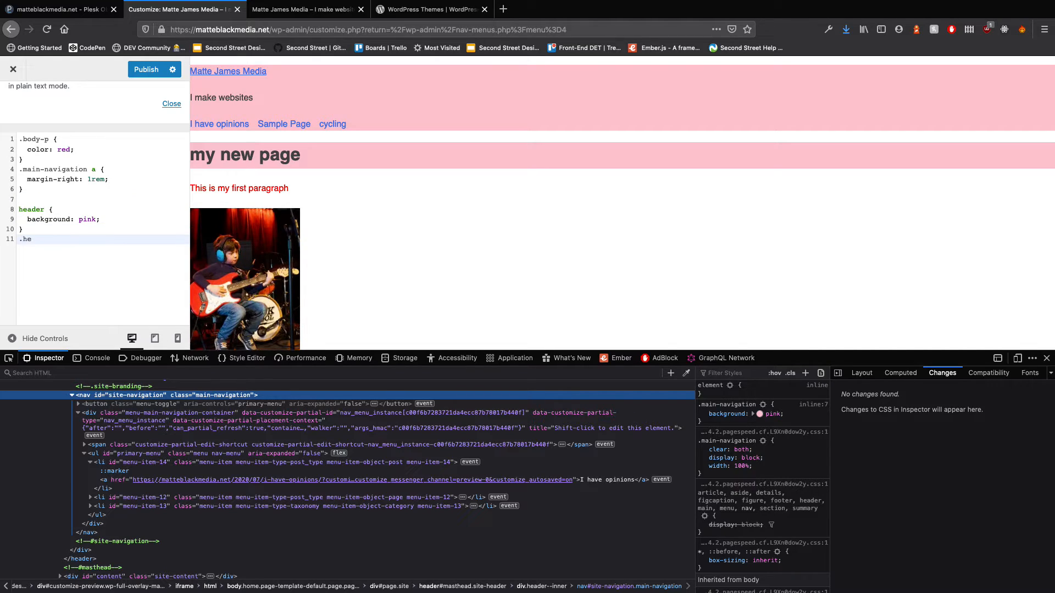
{"action": "type", "text": "ader--inner {"}
{"action": "key", "text": "Return"}
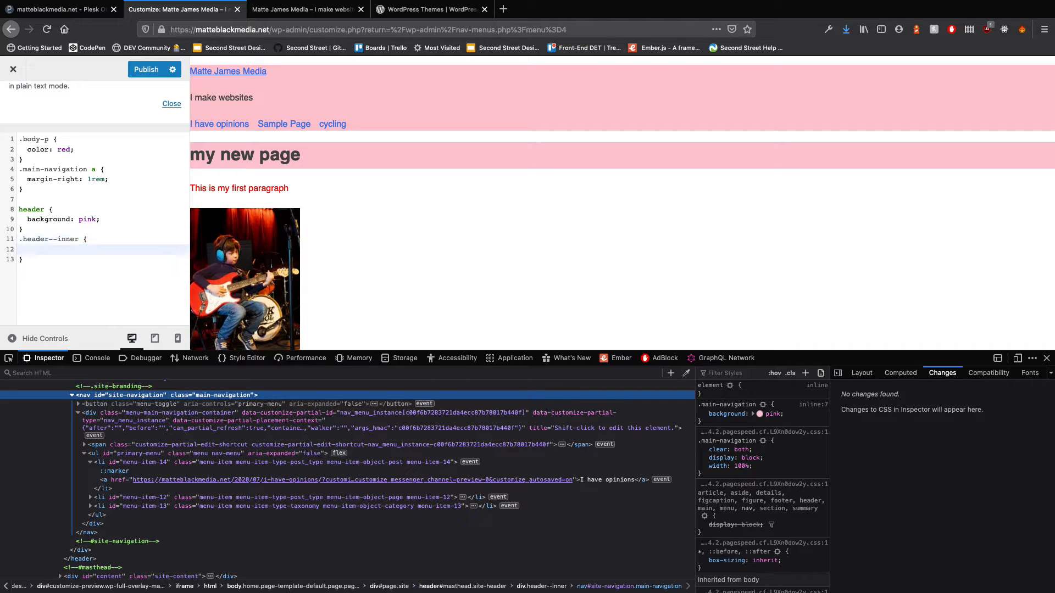
{"action": "type", "text": "backgrou"}
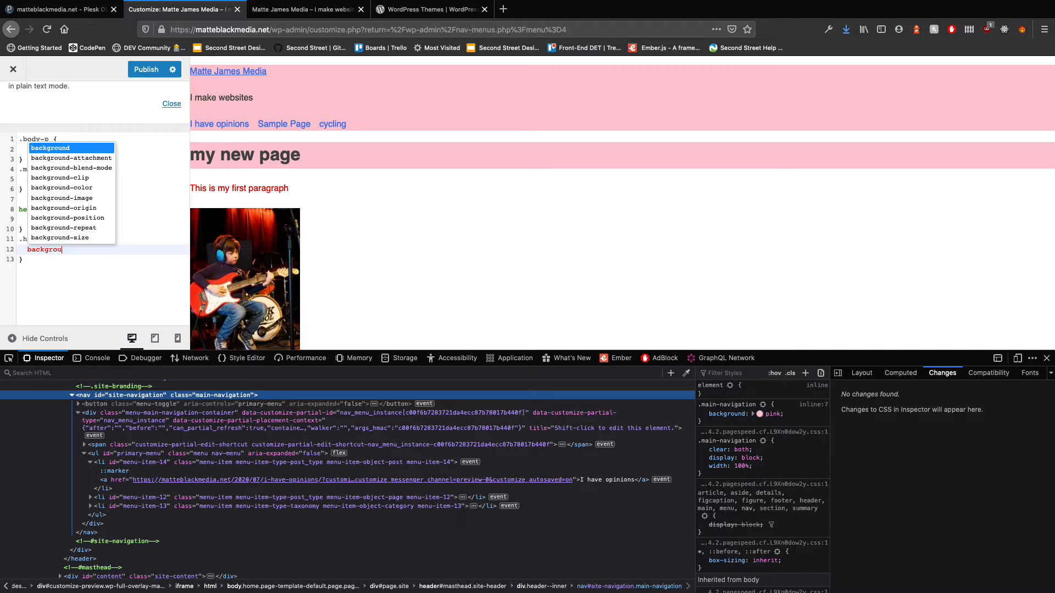
{"action": "type", "text": "nd: "}
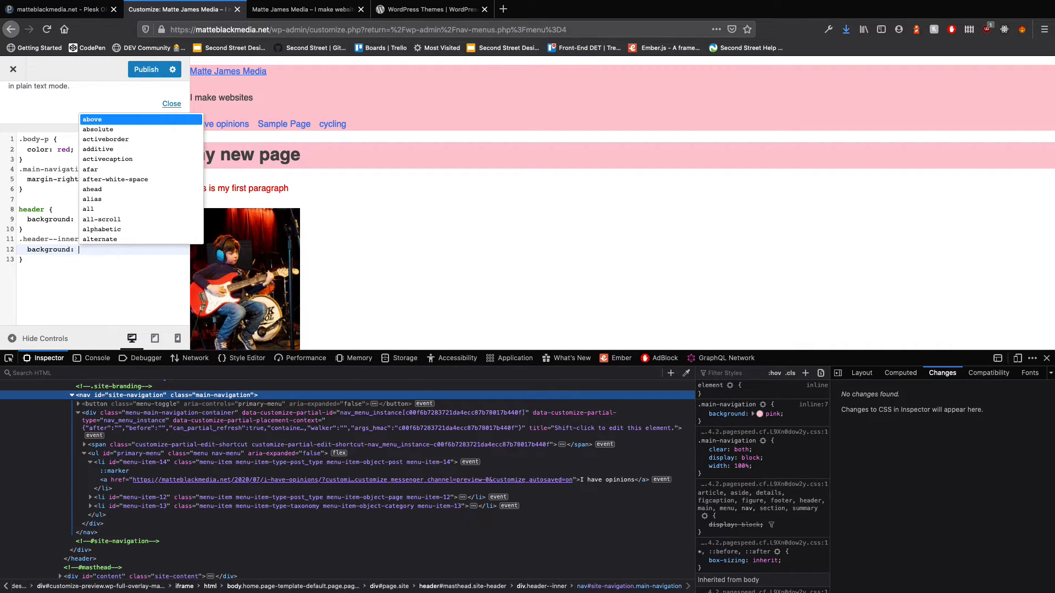
{"action": "type", "text": "lightblue;"}
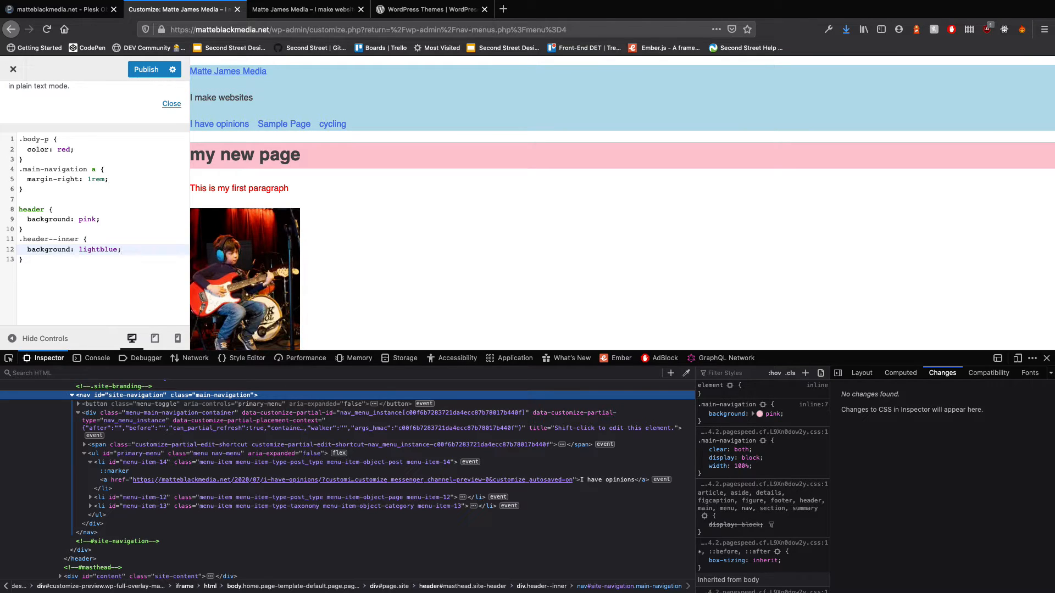
Add width: 95%, max-width: 1080px and margin: 0 auto to the .header--inner rule.
{"action": "key", "text": "Return"}
{"action": "type", "text": "wi"}
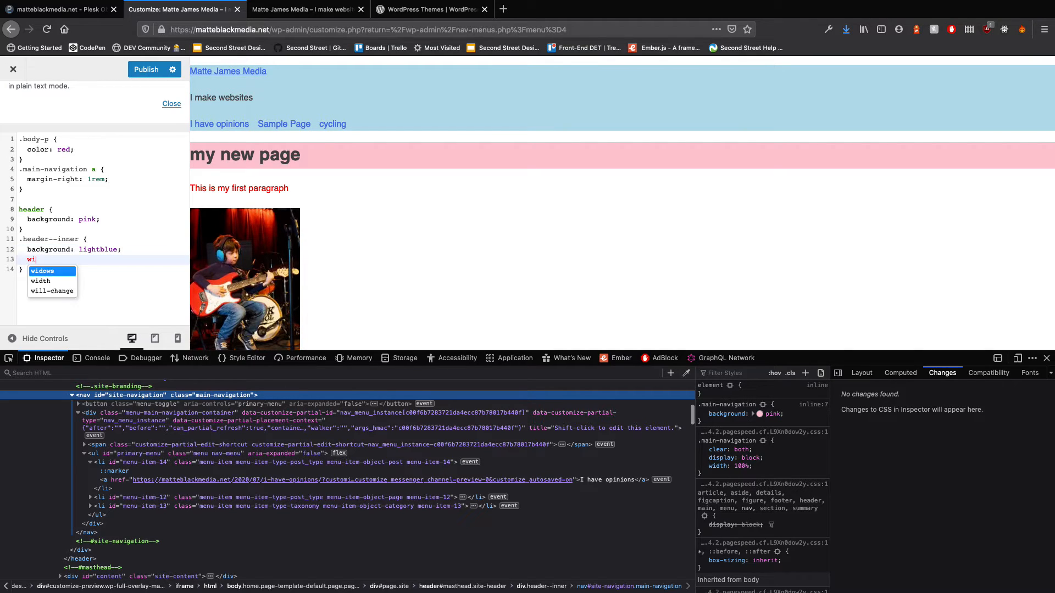
{"action": "type", "text": "dth: 95%;"}
{"action": "key", "text": "Return"}
{"action": "type", "text": "ma"}
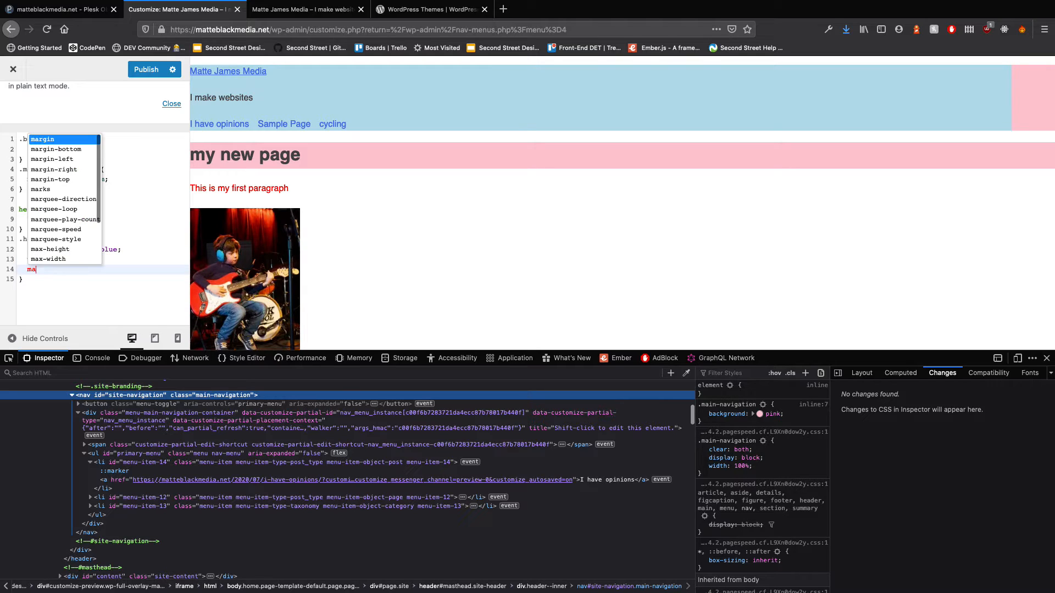
{"action": "type", "text": "x-w"}
{"action": "key", "text": "Return"}
{"action": "type", "text": ": 1080"}
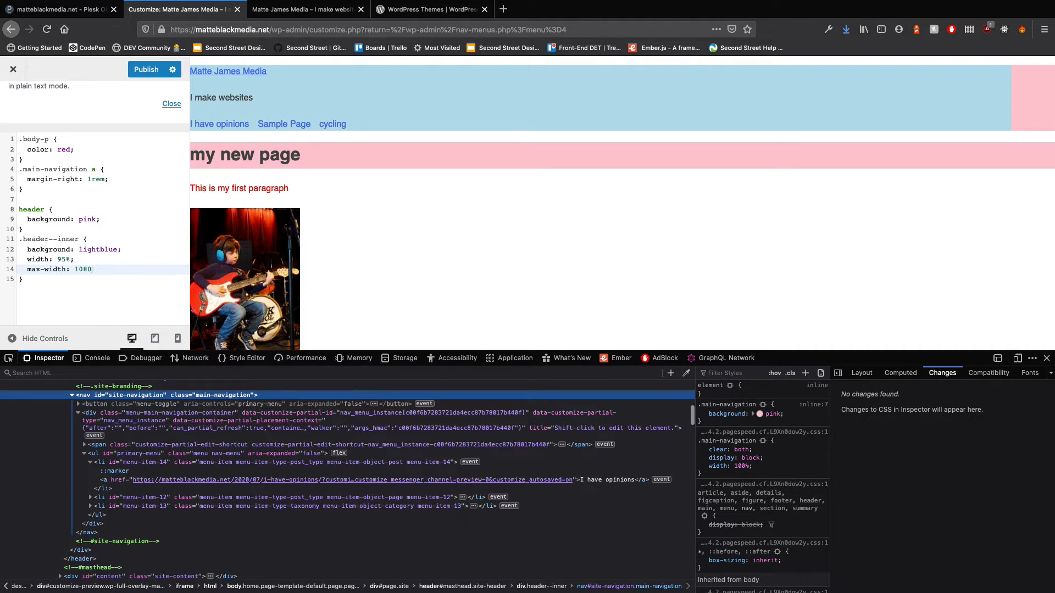
{"action": "type", "text": "px;"}
{"action": "key", "text": "Return"}
{"action": "type", "text": "margin"}
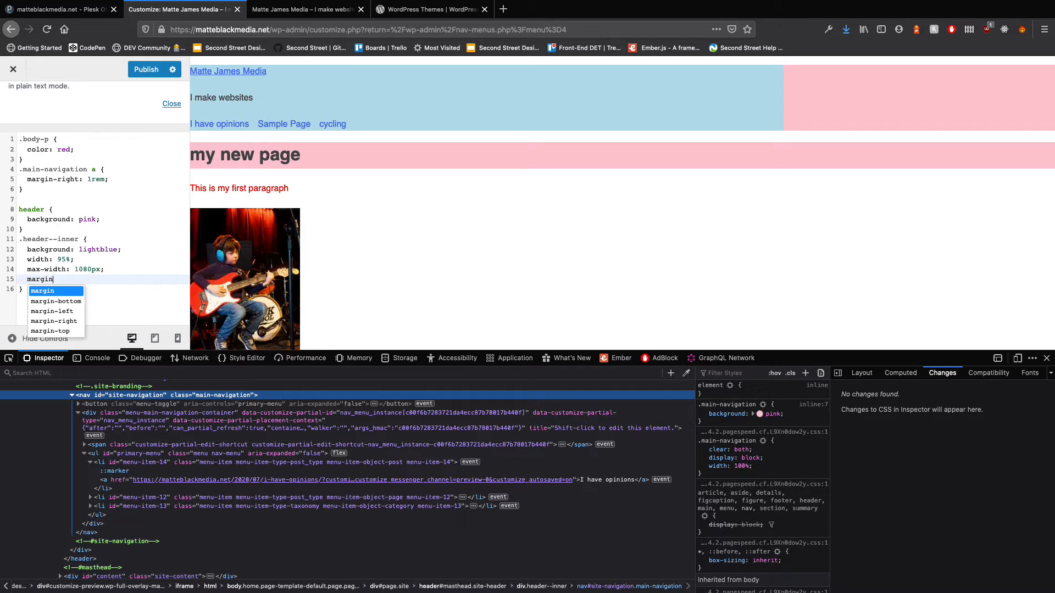
{"action": "type", "text": ": 0 auto"}
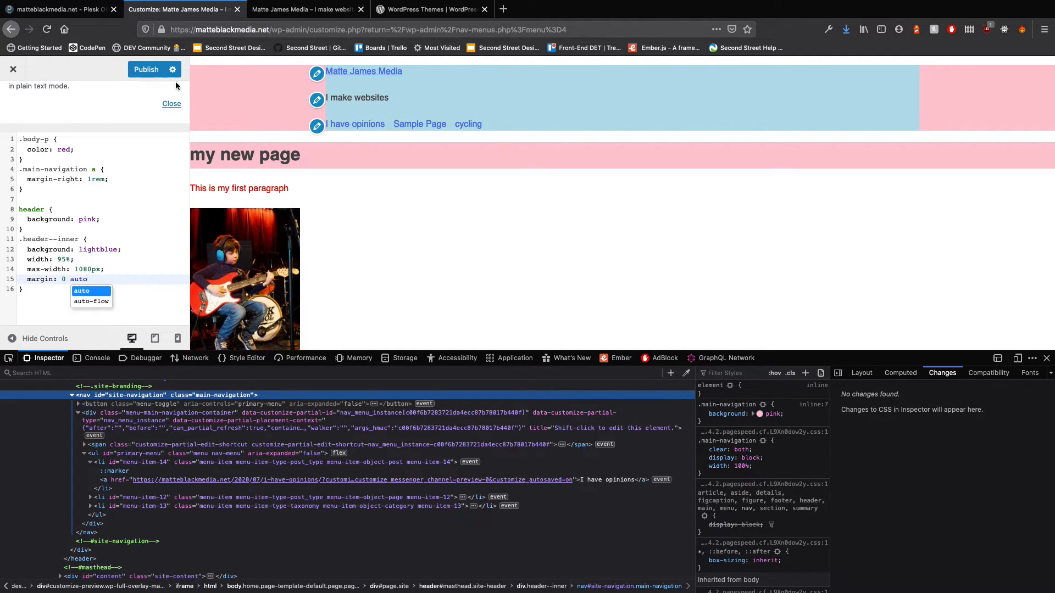
Delete the background: lightblue declaration from the .header--inner rule.
{"action": "triple_click", "coordinate": [112, 250]}
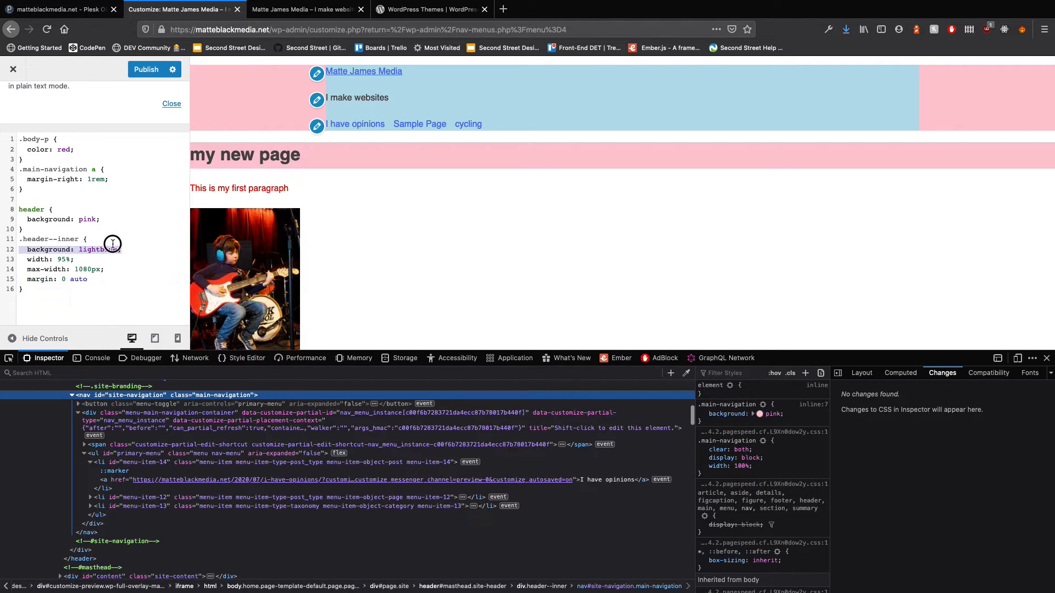
{"action": "key", "text": "BackSpace"}
{"action": "key", "text": "BackSpace"}
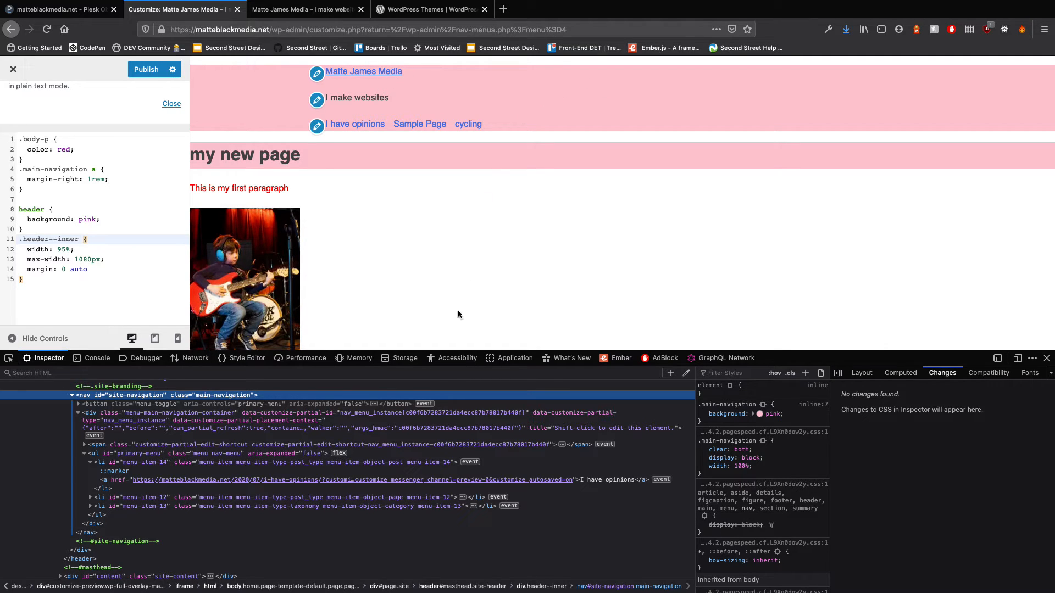
Expand the site-content div in the inspector down to the entry-header that holds the page title.
{"action": "left_click", "coordinate": [71, 395]}
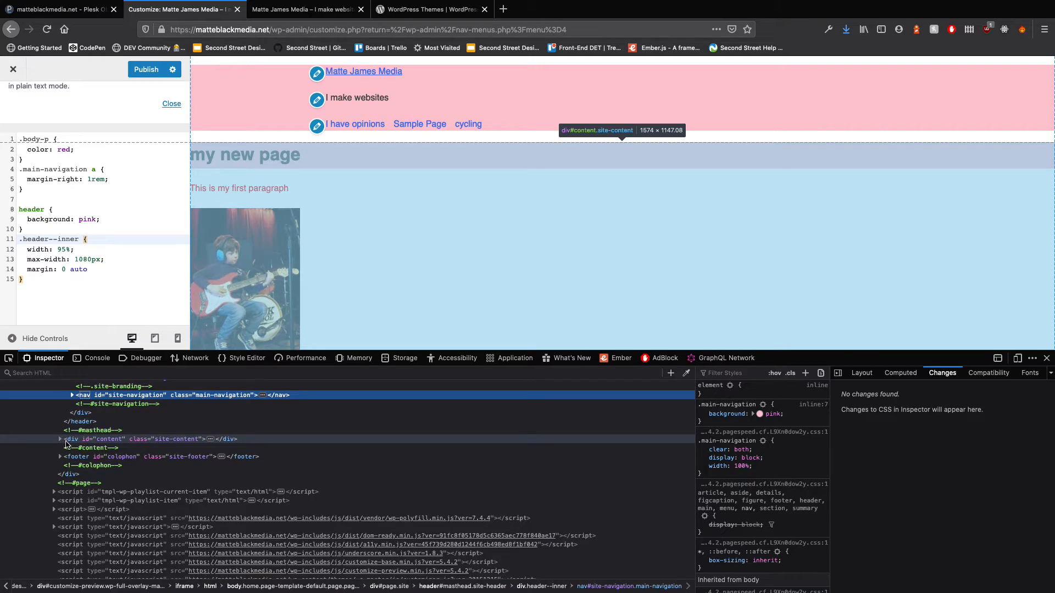
{"action": "left_click", "coordinate": [60, 439]}
{"action": "left_click", "coordinate": [66, 447]}
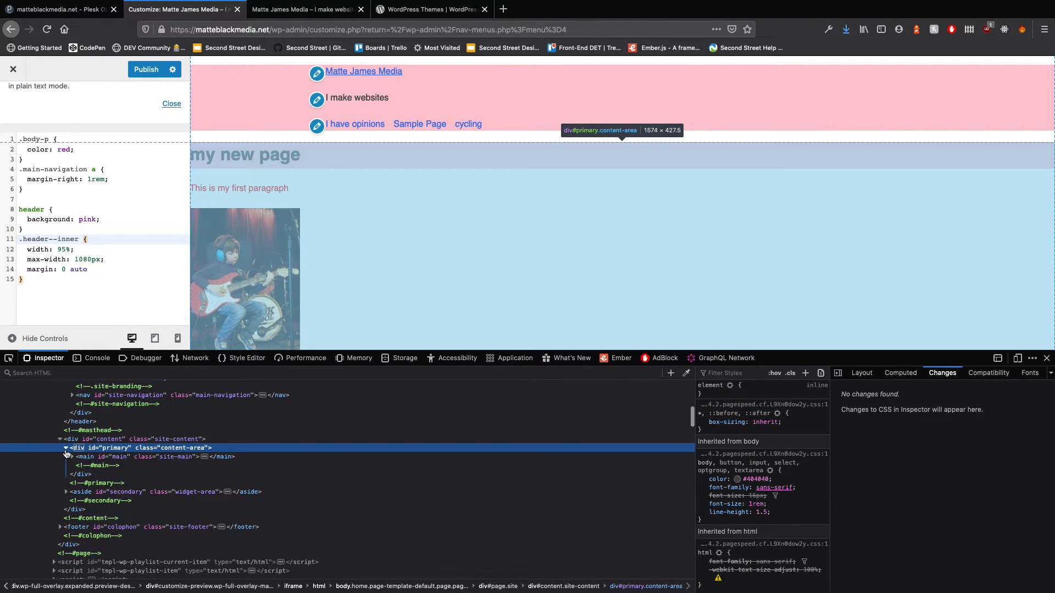
{"action": "left_click", "coordinate": [71, 456]}
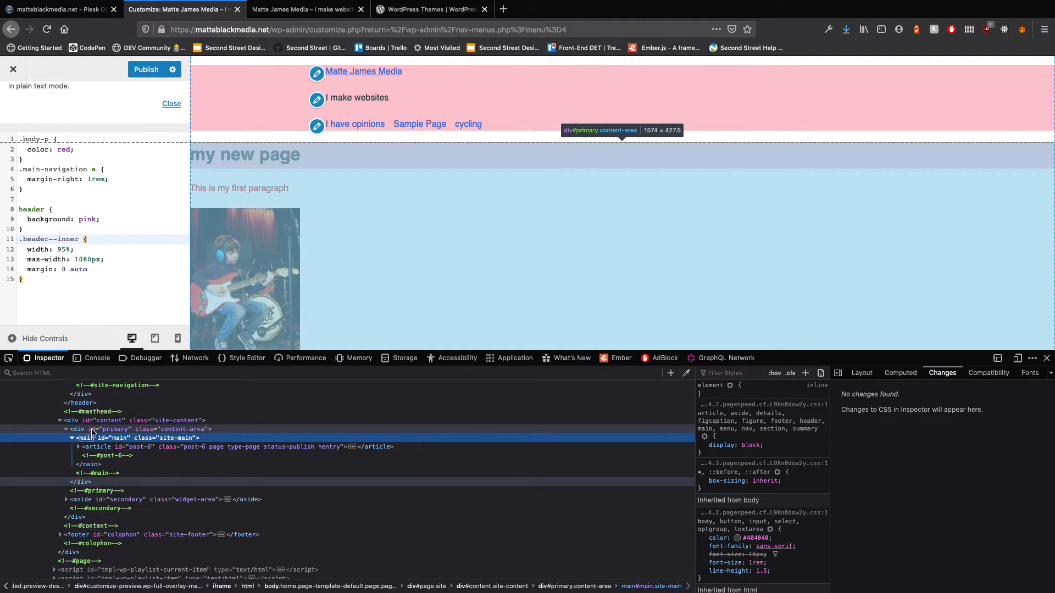
{"action": "double_click", "coordinate": [82, 449]}
{"action": "double_click", "coordinate": [85, 457]}
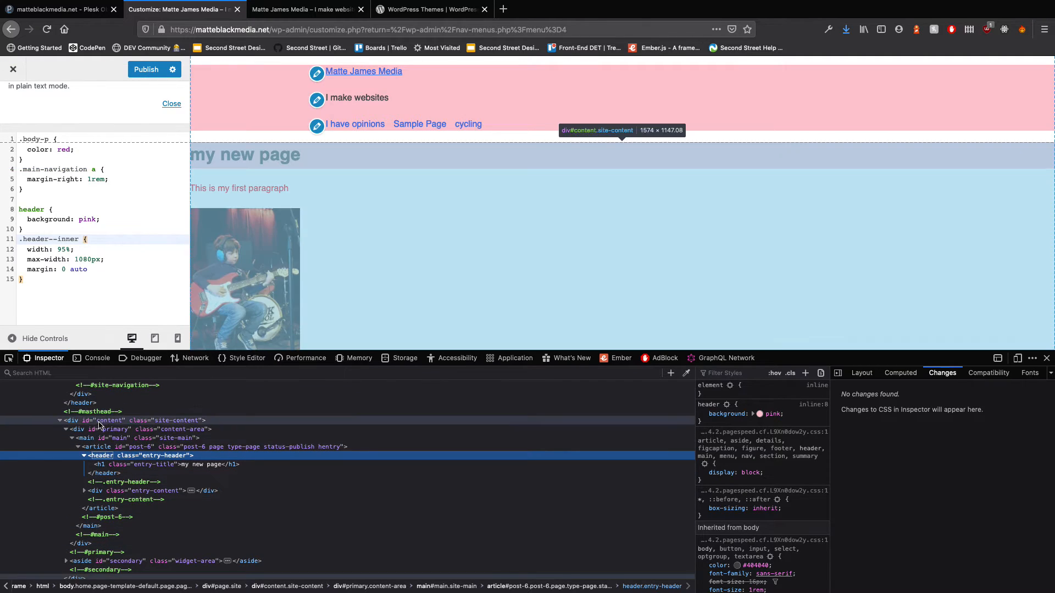
Examine how the main, content-area and widget-area elements are nested in the inspector and select their site-content parent div.
{"action": "left_click", "coordinate": [73, 439]}
{"action": "left_click", "coordinate": [72, 439]}
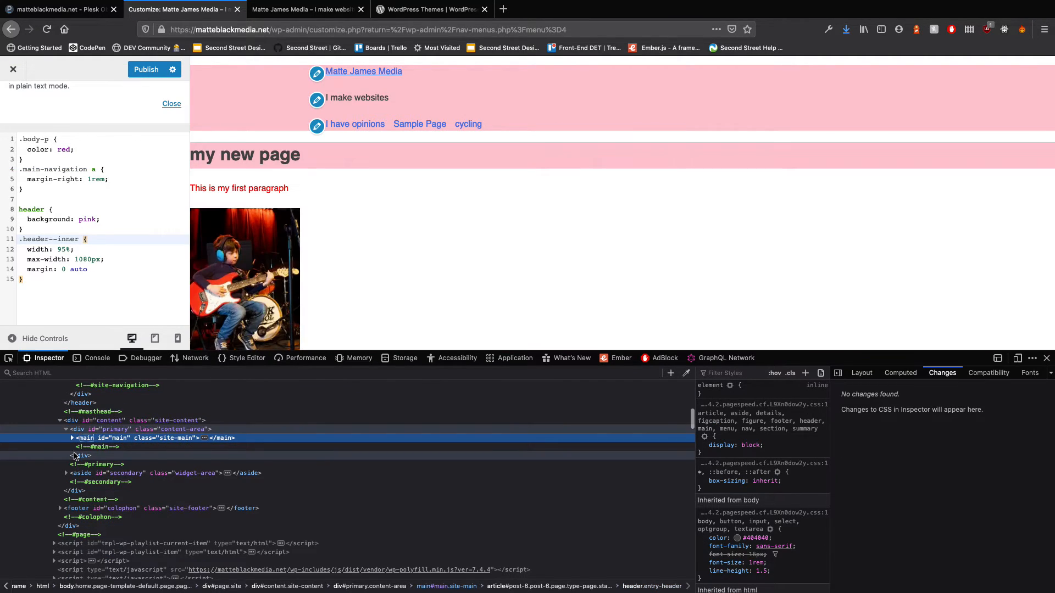
{"action": "left_click", "coordinate": [65, 432]}
{"action": "left_click", "coordinate": [66, 431]}
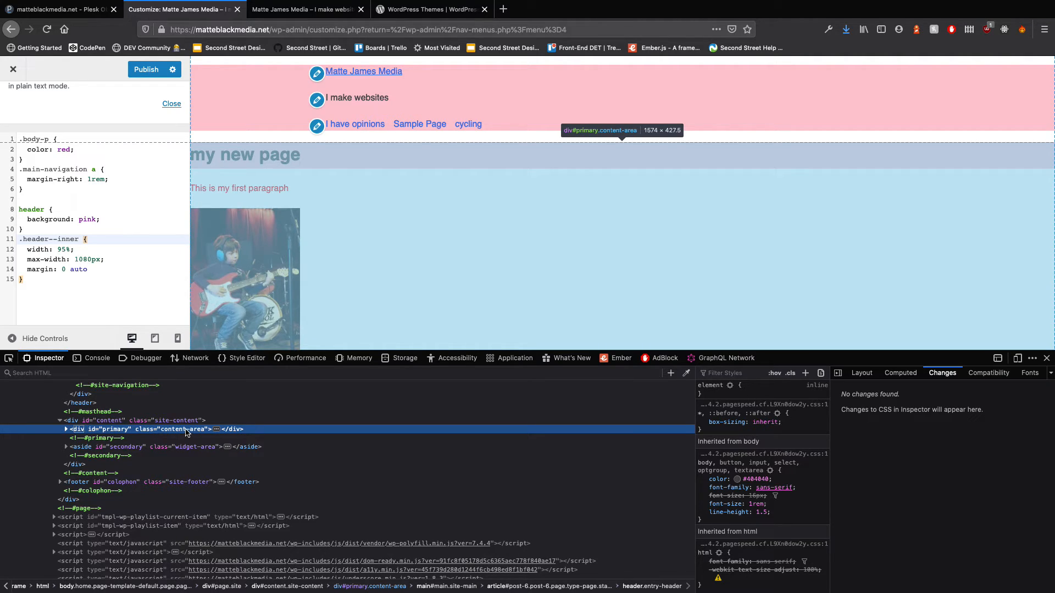
{"action": "left_click", "coordinate": [66, 430]}
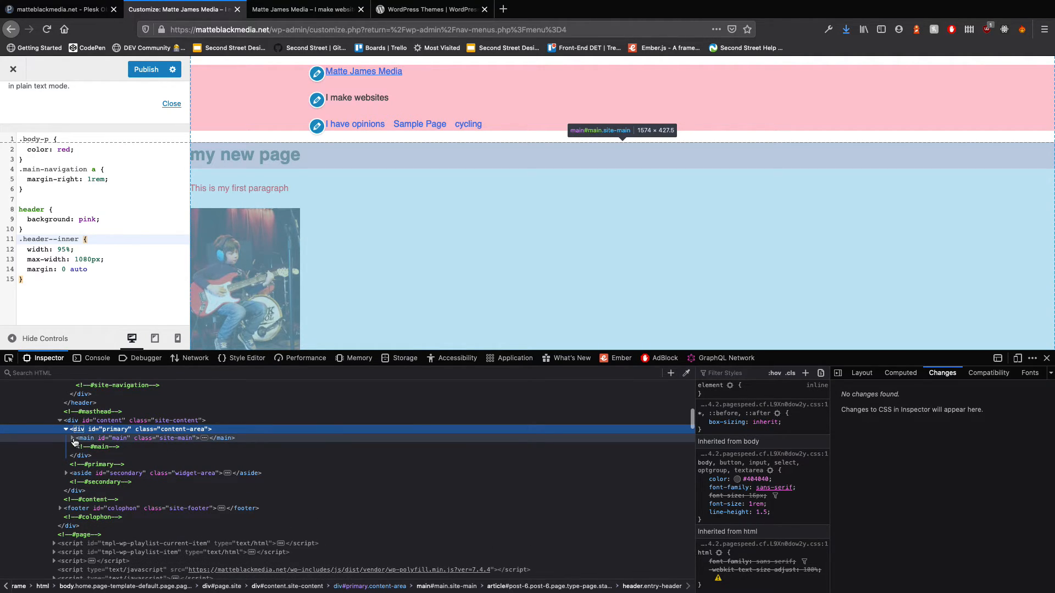
{"action": "left_click", "coordinate": [73, 439]}
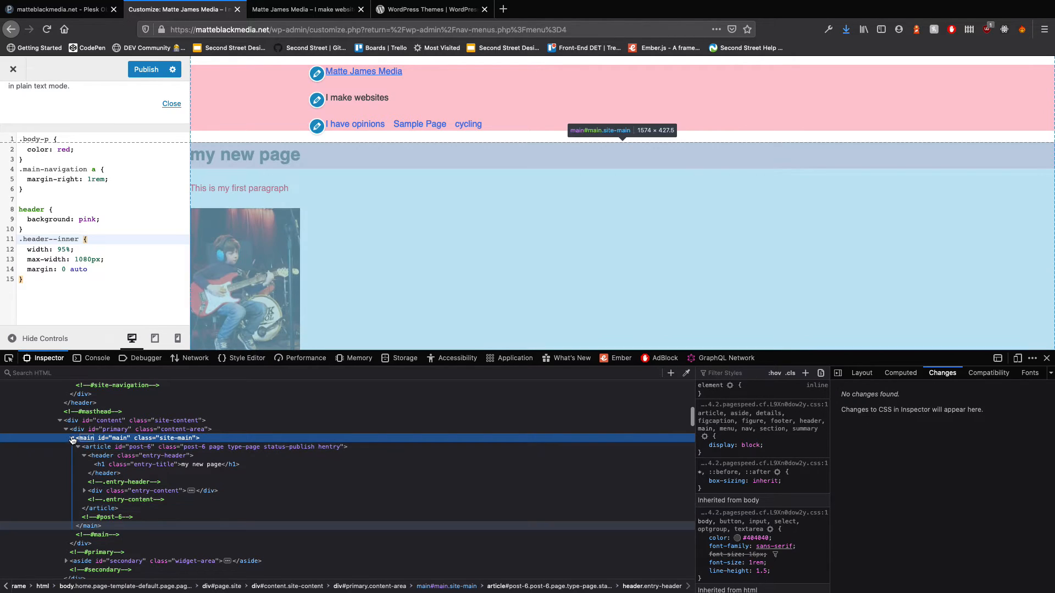
{"action": "left_click", "coordinate": [71, 439]}
{"action": "left_click", "coordinate": [73, 439]}
{"action": "left_click", "coordinate": [74, 439]}
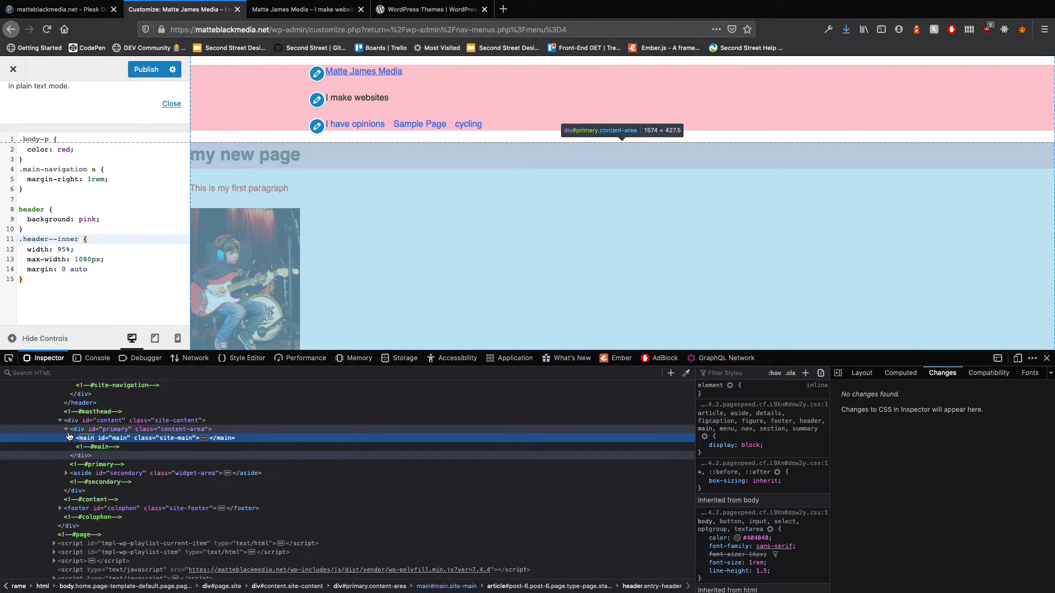
{"action": "key", "text": "Left"}
{"action": "key", "text": "Left"}
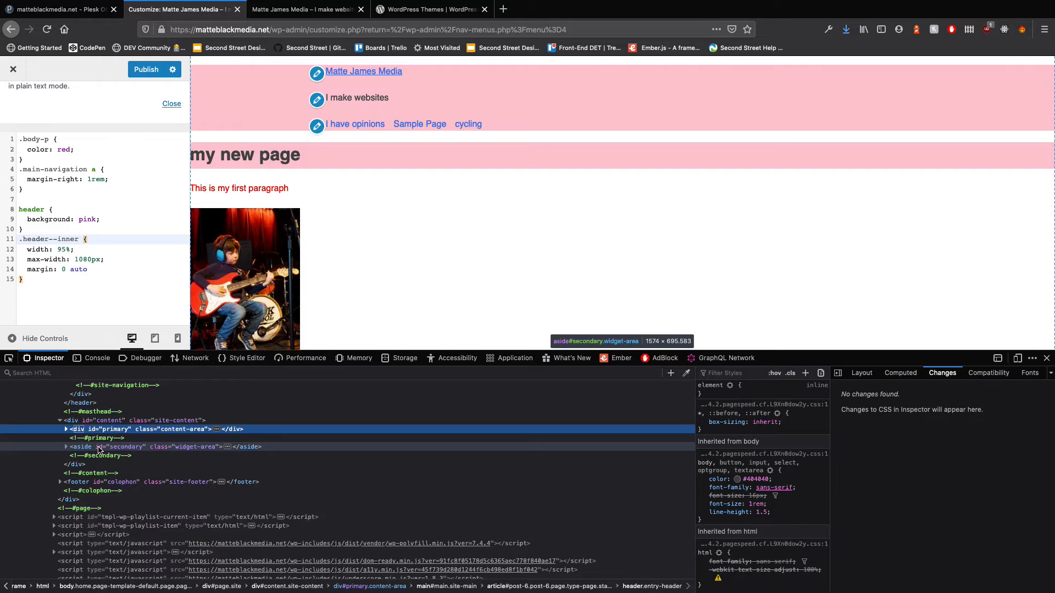
{"action": "left_click", "coordinate": [96, 423]}
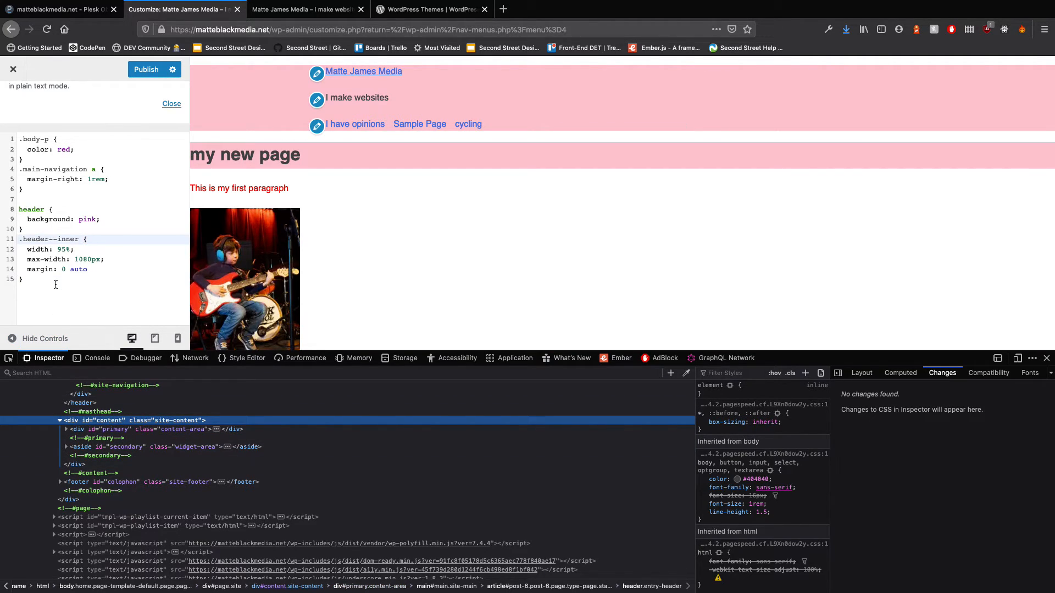
Add a .site-content rule at the end of the Additional CSS with width: 95% and max-width: 1080px copied from .header--inner.
{"action": "mouse_move", "coordinate": [19, 259]}
{"action": "left_mouse_down"}
{"action": "mouse_move", "coordinate": [138, 255]}
{"action": "mouse_move", "coordinate": [114, 262]}
{"action": "mouse_move", "coordinate": [21, 245]}
{"action": "left_mouse_up"}
{"action": "key", "text": "ctrl+c"}
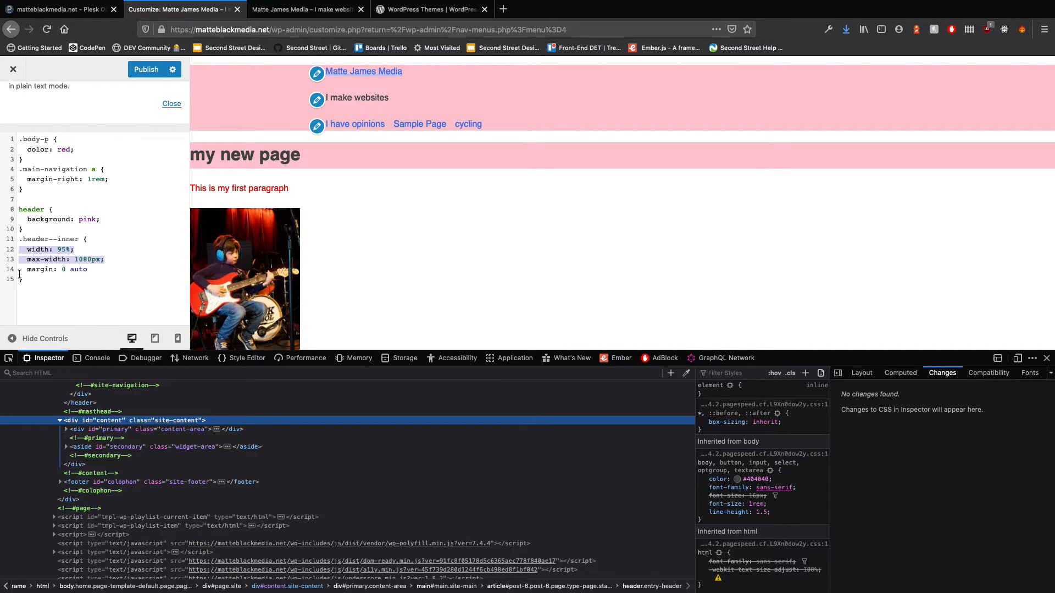
{"action": "left_click", "coordinate": [38, 282]}
{"action": "key", "text": "Return"}
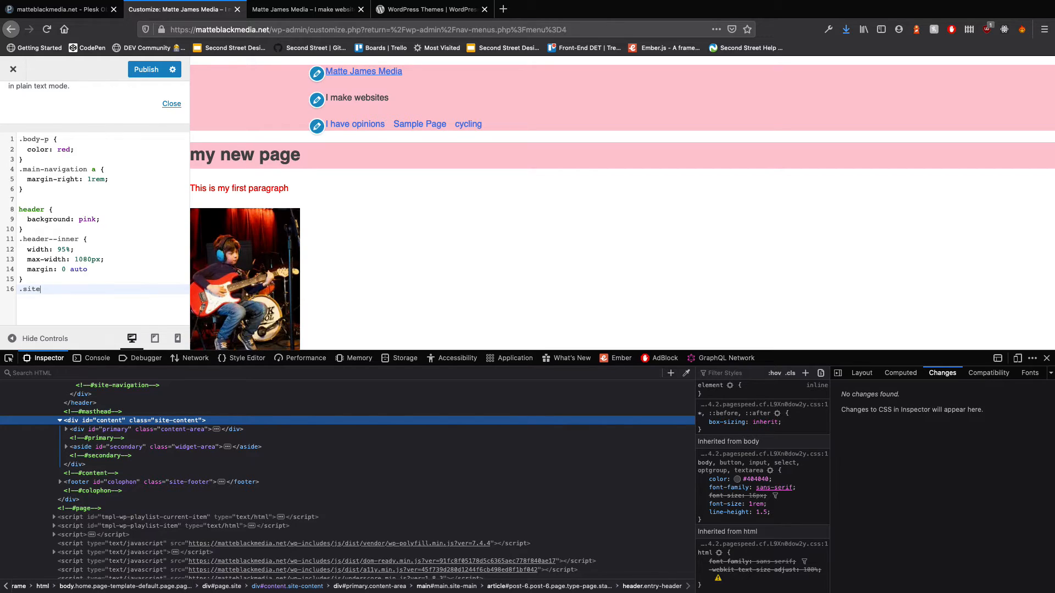
{"action": "type", "text": ".site-content{"}
{"action": "key", "text": "Return"}
{"action": "key", "text": "ctrl+v"}
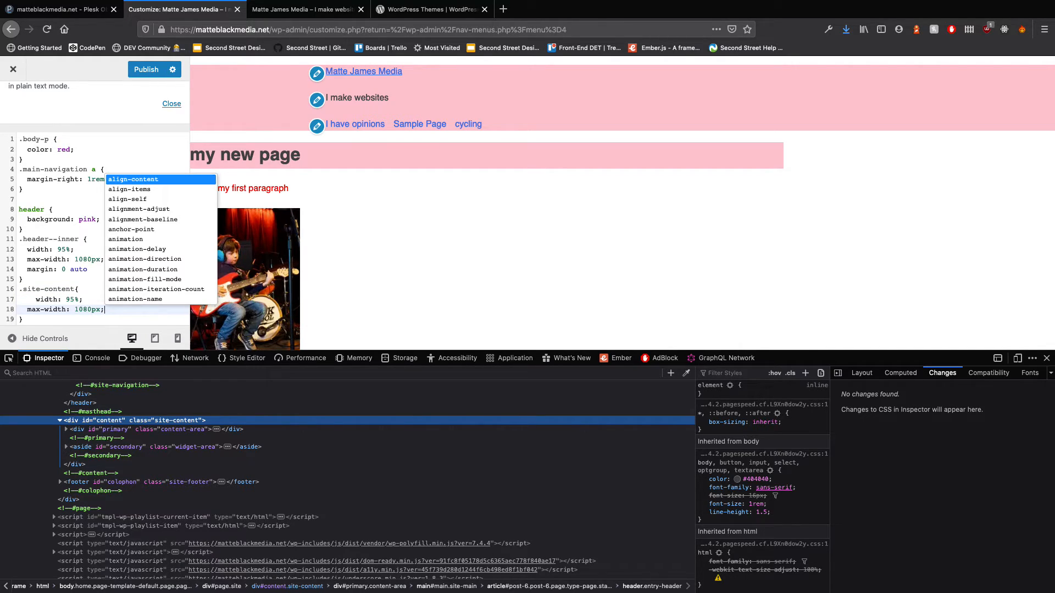
{"action": "key", "text": "Return"}
{"action": "key", "text": "BackSpace"}
{"action": "key", "text": "BackSpace"}
{"action": "key", "text": "BackSpace"}
{"action": "key", "text": "BackSpace"}
{"action": "key", "text": "BackSpace"}
{"action": "key", "text": "BackSpace"}
{"action": "key", "text": "BackSpace"}
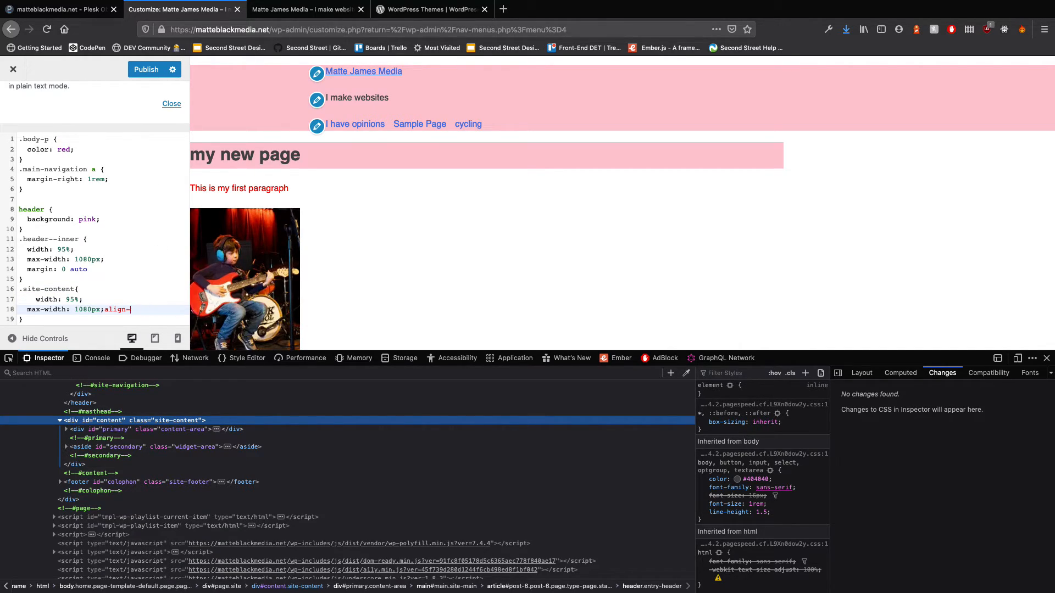
{"action": "key", "text": "BackSpace"}
{"action": "key", "text": "BackSpace"}
{"action": "key", "text": "BackSpace"}
Add display: grid and grid-template-columns: repeat(4, 1fr) to the .site-content rule, below its max-width.
{"action": "key", "text": "Return"}
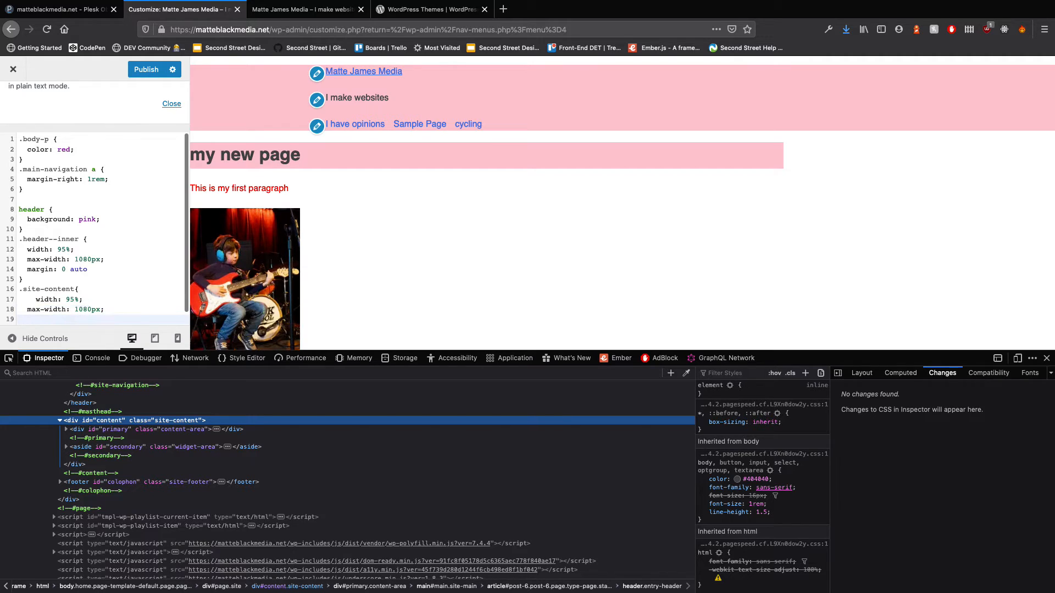
{"action": "type", "text": "display:"}
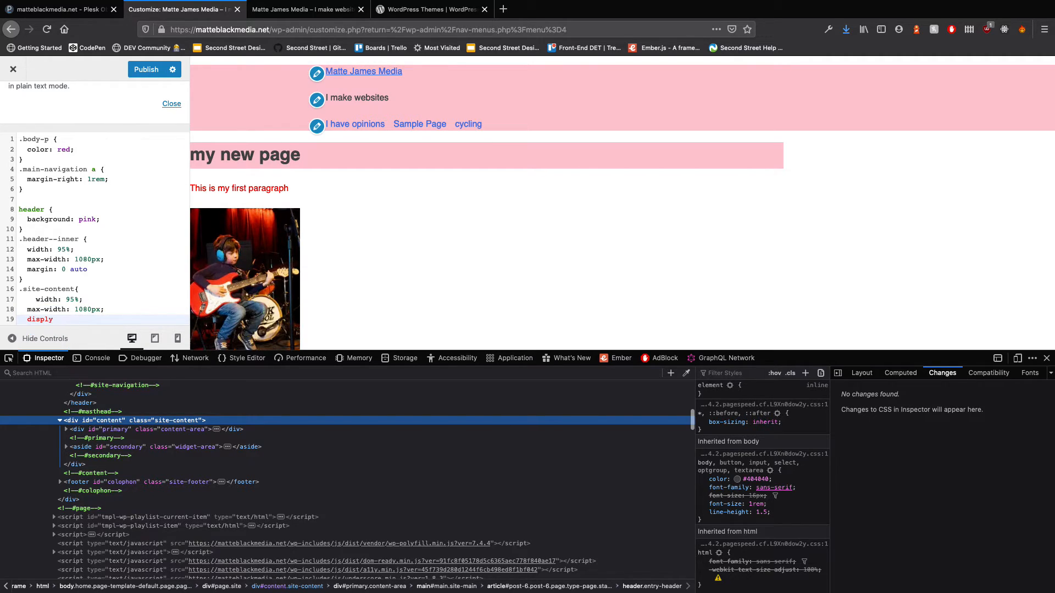
{"action": "type", "text": " grid;"}
{"action": "key", "text": "Return"}
{"action": "type", "text": "grid-tem"}
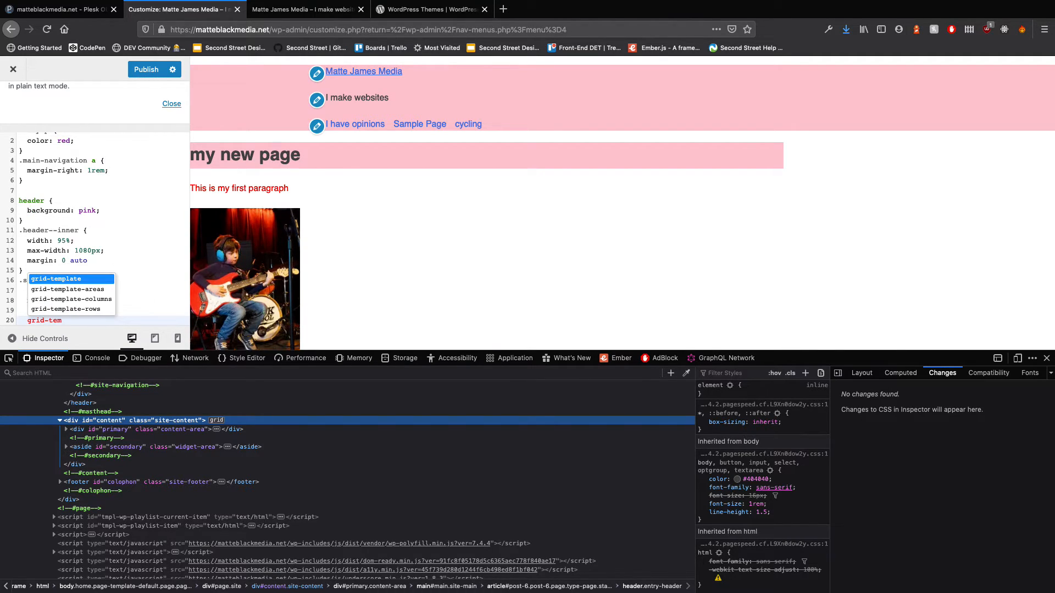
{"action": "type", "text": "plate-colu"}
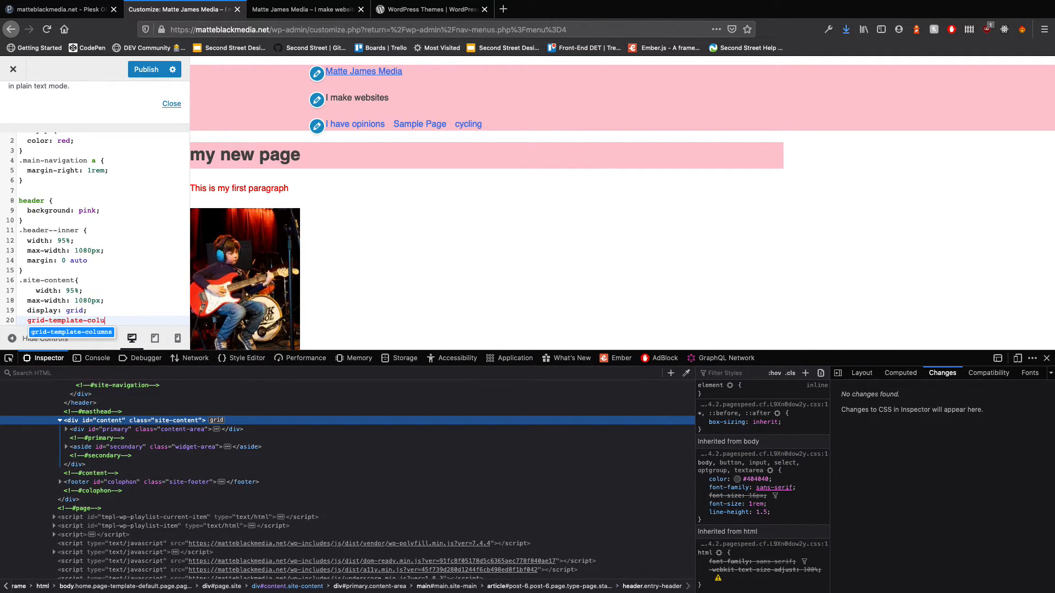
{"action": "type", "text": "mns: "}
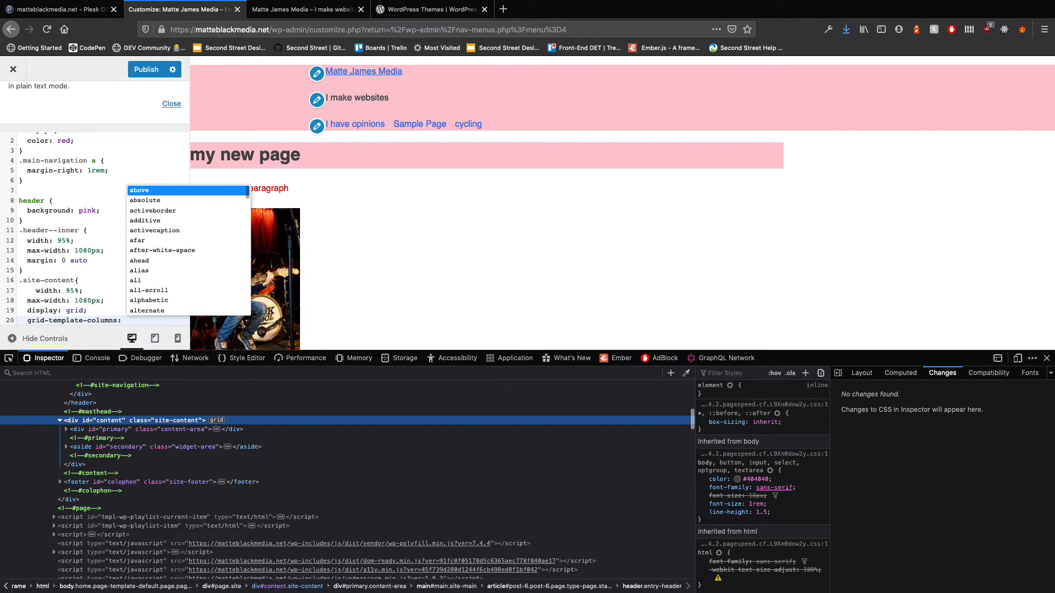
{"action": "type", "text": "repeat"}
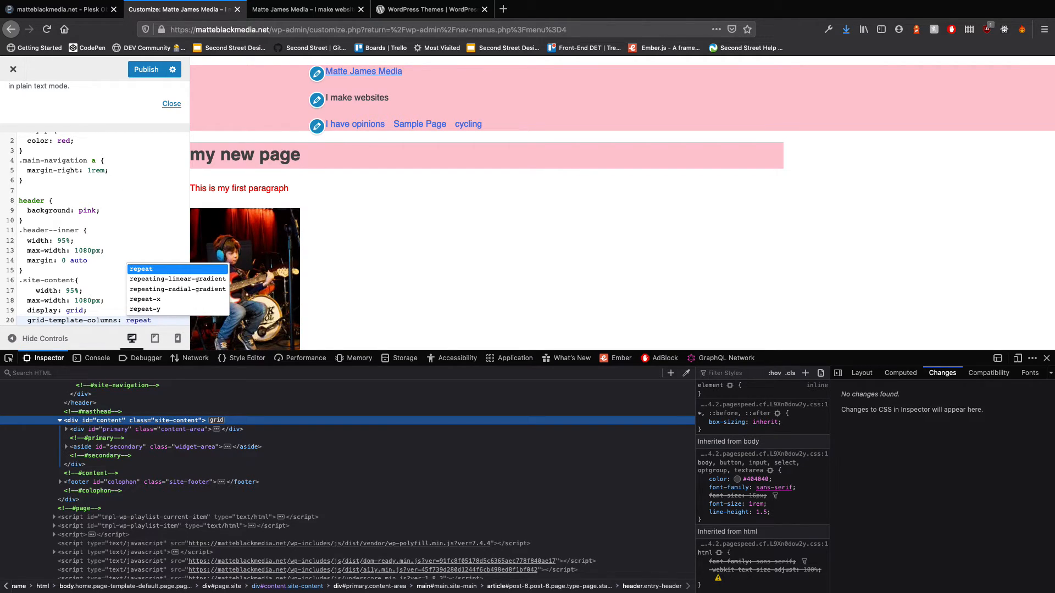
{"action": "type", "text": "(4, 1"}
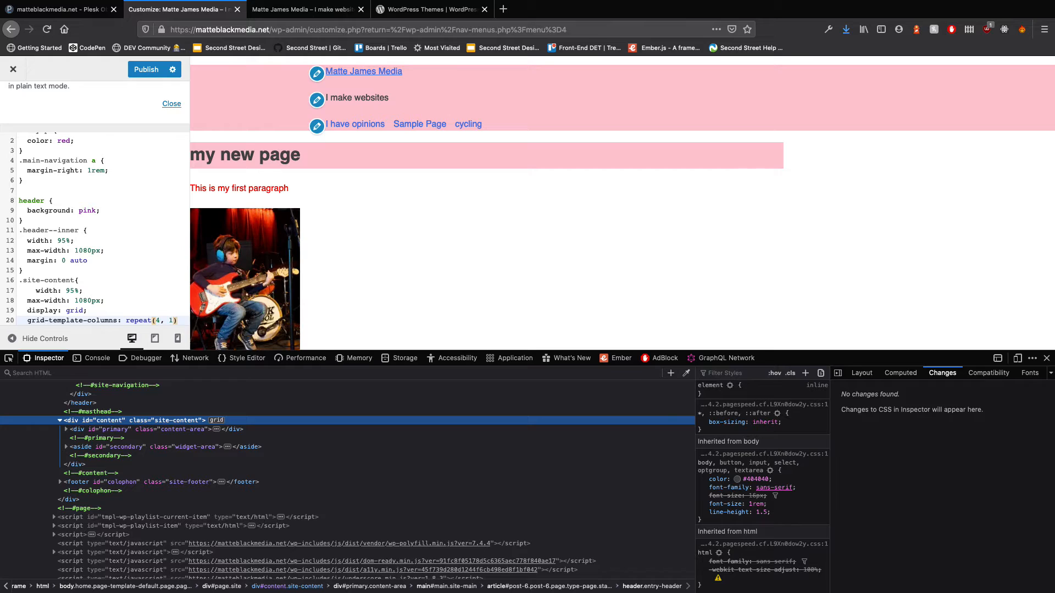
{"action": "type", "text": "fr"}
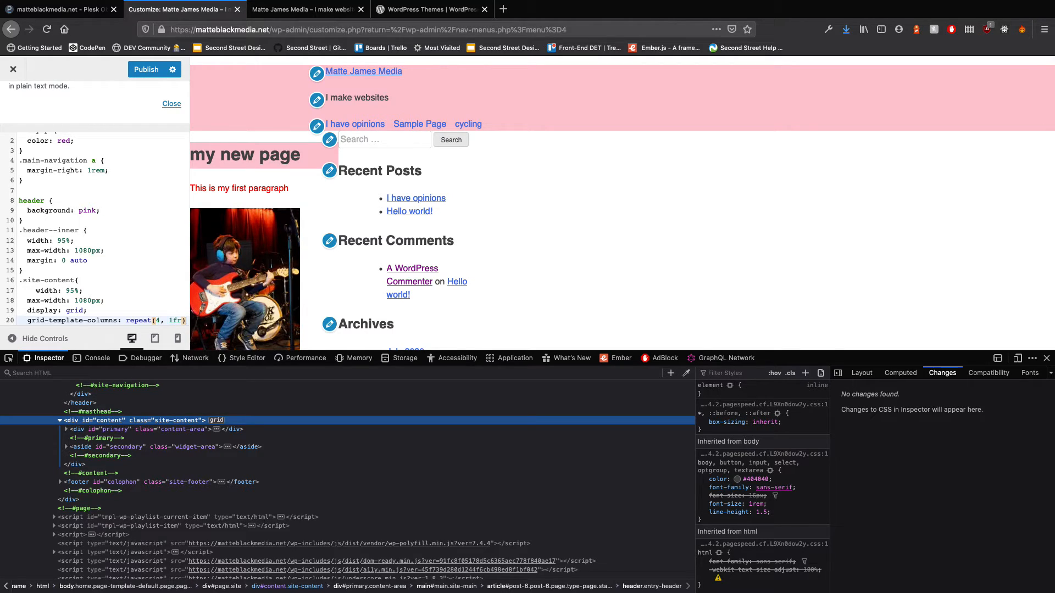
End the column template declaration in .site-content with a semicolon and add gap: 1rem below it.
{"action": "scroll", "coordinate": [114, 278], "scroll_direction": "down", "scroll_amount": 1}
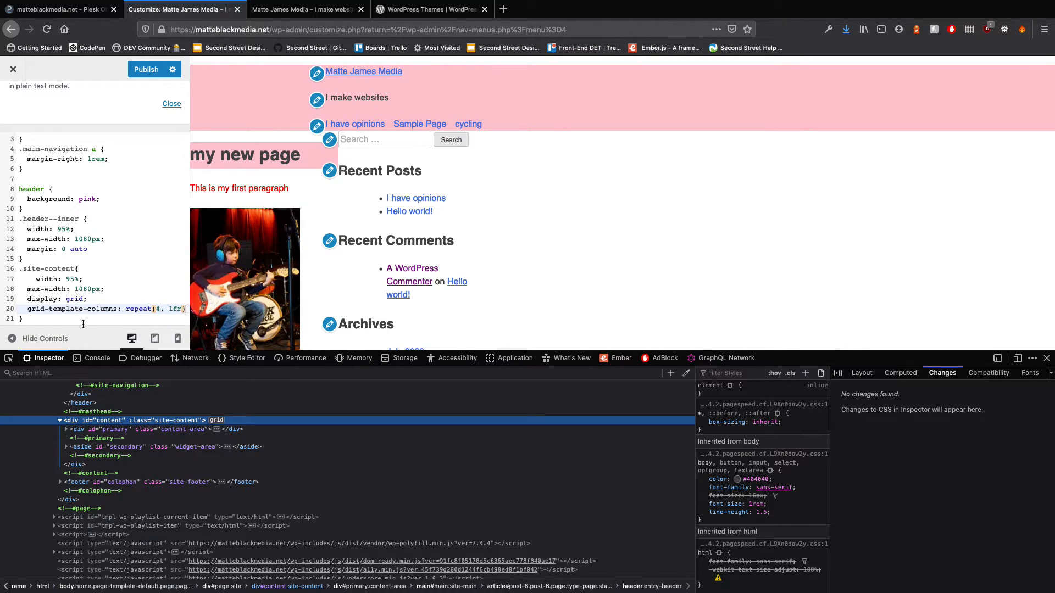
{"action": "type", "text": ";"}
{"action": "key", "text": "Return"}
{"action": "type", "text": "gap:"}
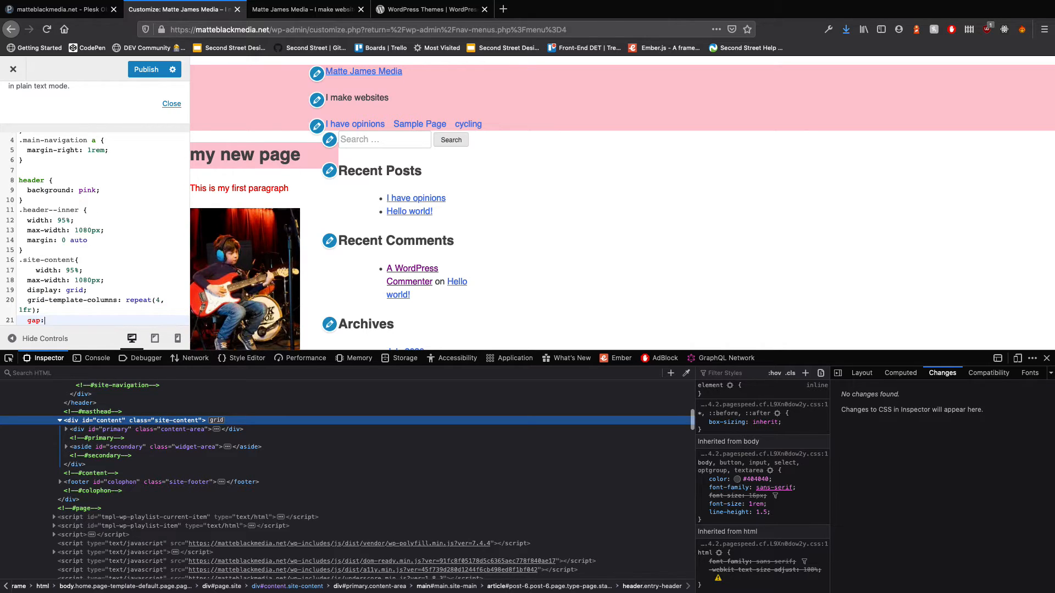
{"action": "type", "text": " 1rem;"}
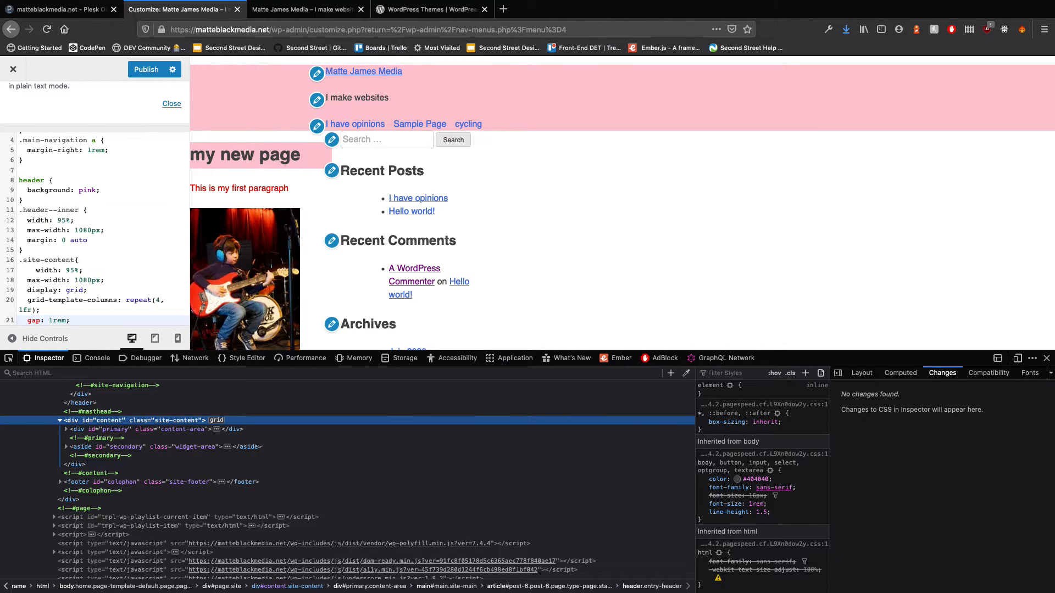
Add a .content-area rule after .site-content with grid-column-start: 1.
{"action": "scroll", "coordinate": [44, 303], "scroll_direction": "down", "scroll_amount": 1}
{"action": "left_click", "coordinate": [37, 320]}
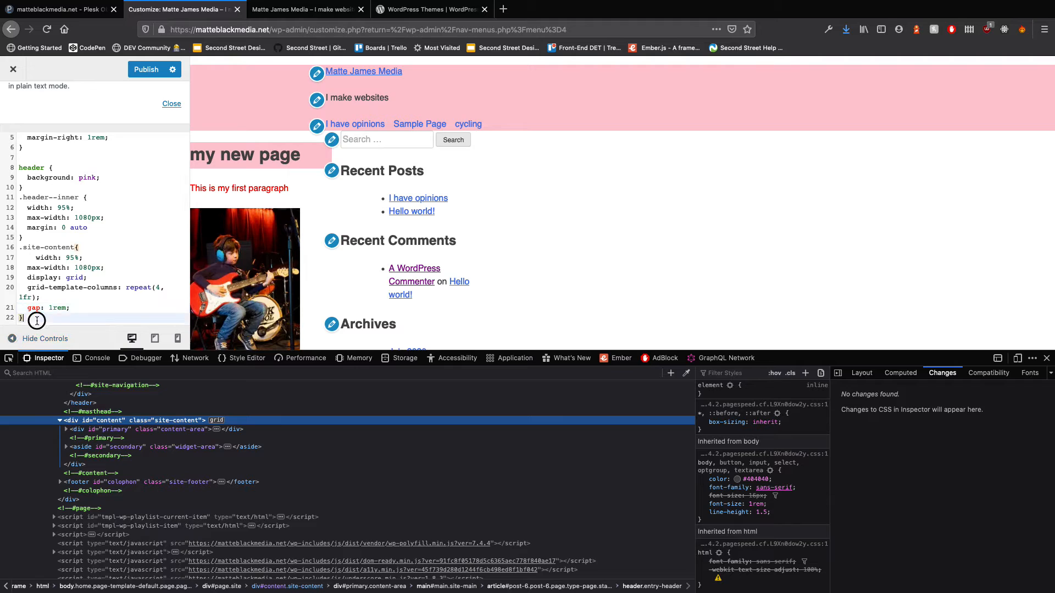
{"action": "key", "text": "Return"}
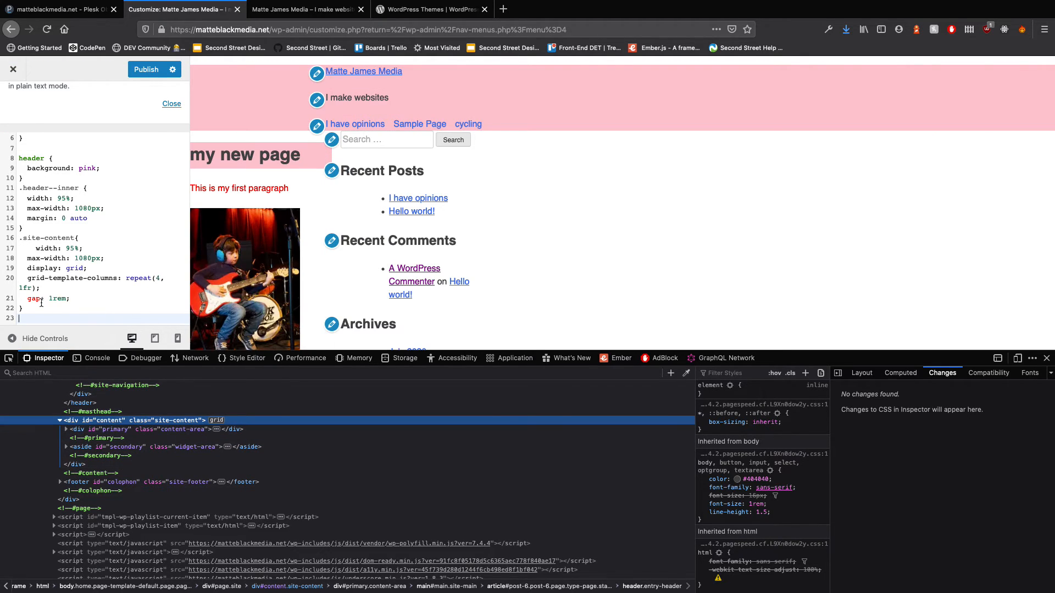
{"action": "type", "text": ".content-area {"}
{"action": "key", "text": "Return"}
{"action": "type", "text": "grid"}
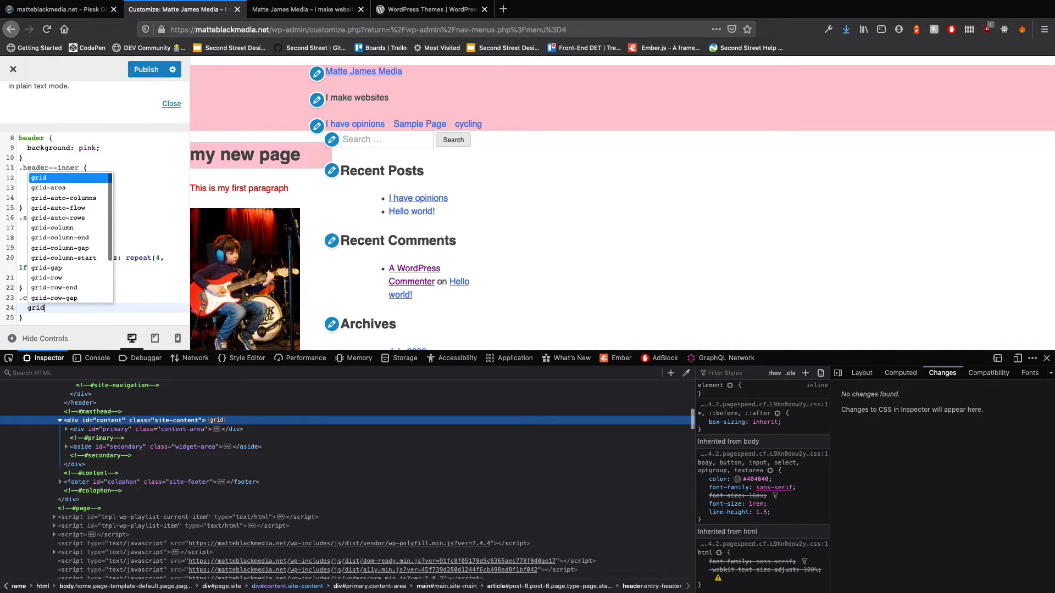
{"action": "type", "text": "-column"}
{"action": "key", "text": "Down"}
{"action": "key", "text": "Down"}
{"action": "key", "text": "Down"}
{"action": "key", "text": "Return"}
{"action": "type", "text": ": "}
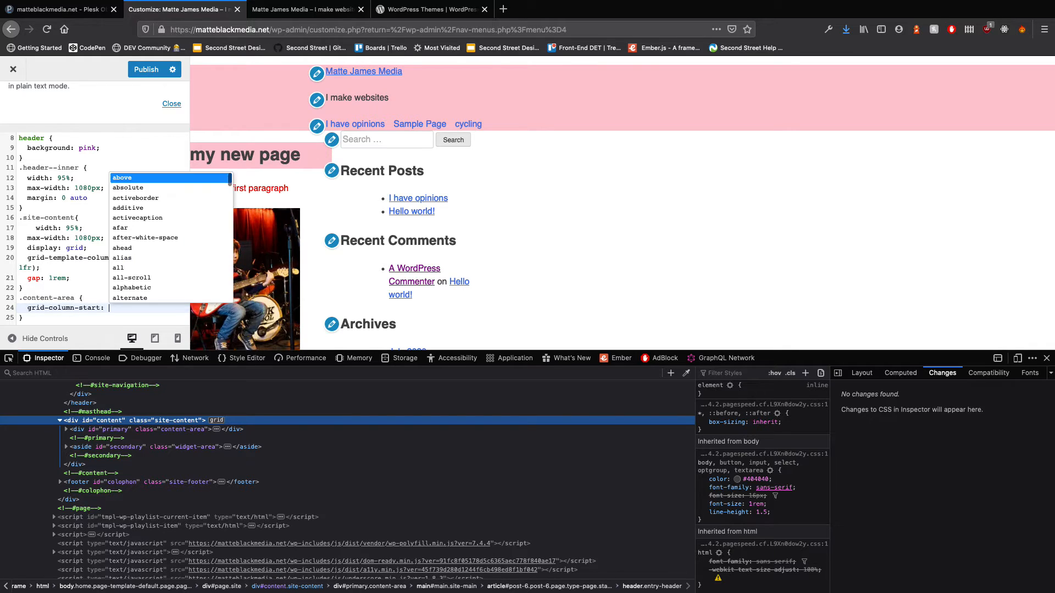
{"action": "type", "text": "1;"}
Add grid-column-end to the .content-area rule, trying 4 as its value before settling on 3.
{"action": "key", "text": "Return"}
{"action": "type", "text": "gri"}
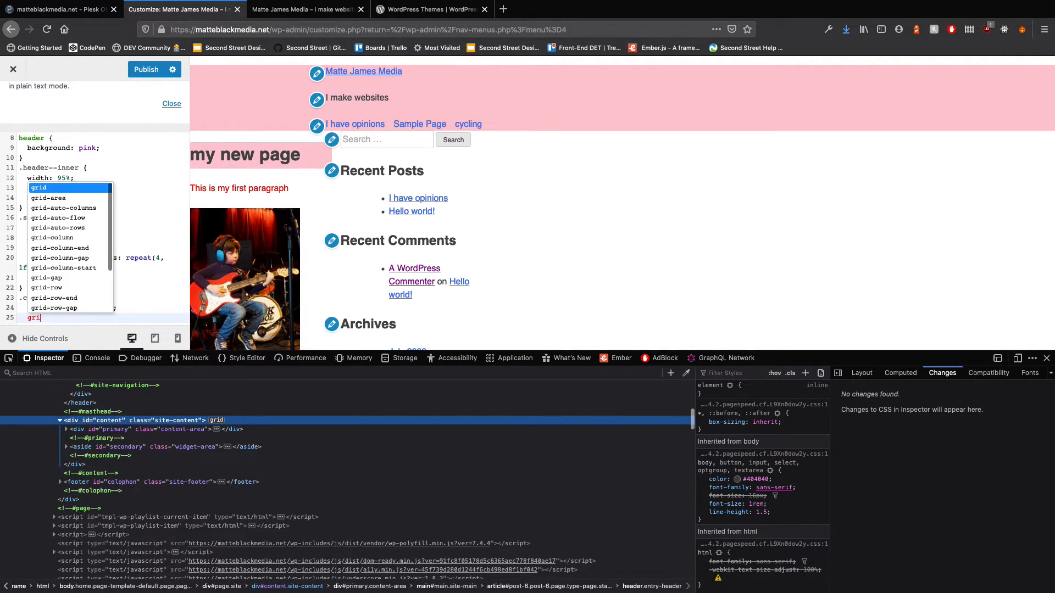
{"action": "type", "text": "d-colu"}
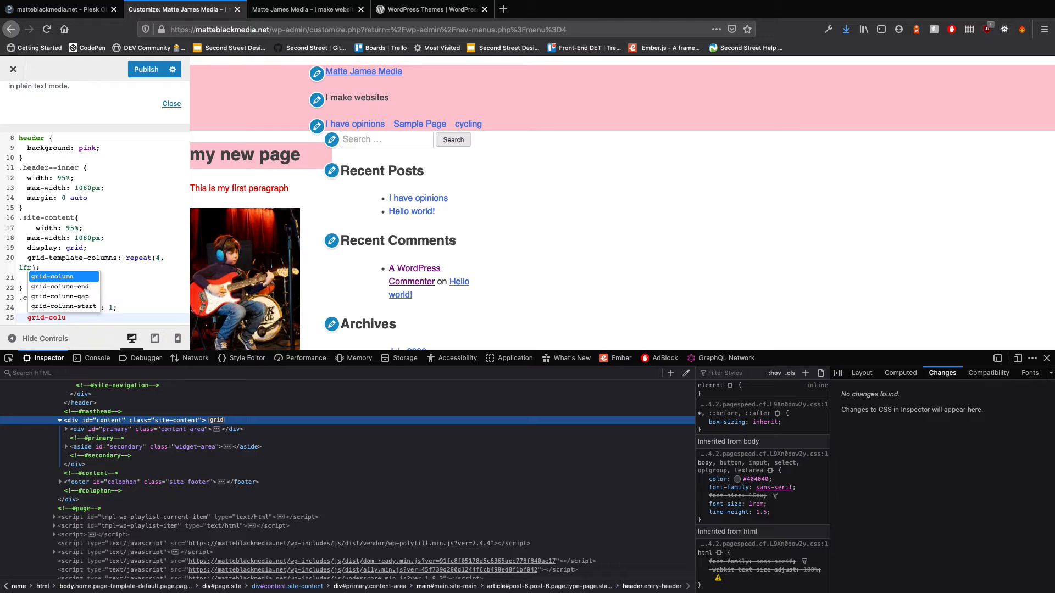
{"action": "type", "text": "mn-end: 3"}
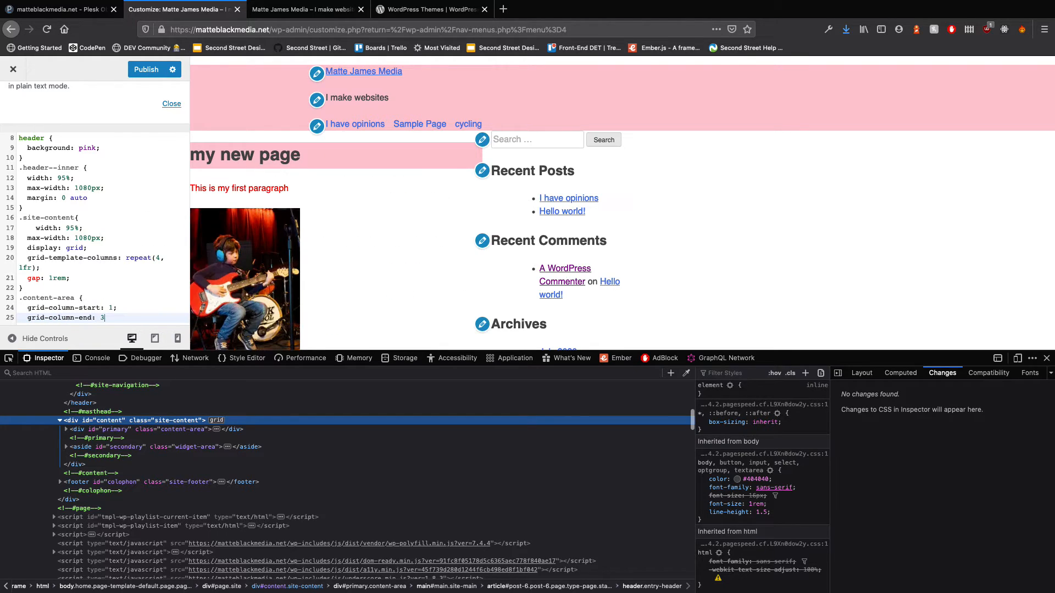
{"action": "key", "text": "BackSpace"}
{"action": "type", "text": "4"}
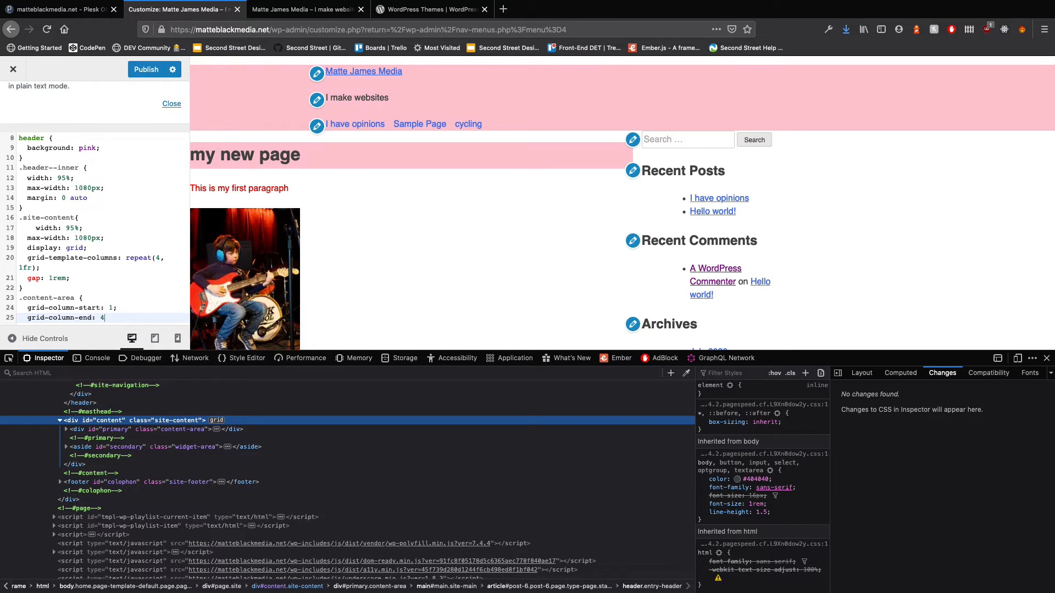
{"action": "key", "text": "BackSpace"}
{"action": "type", "text": "3;"}
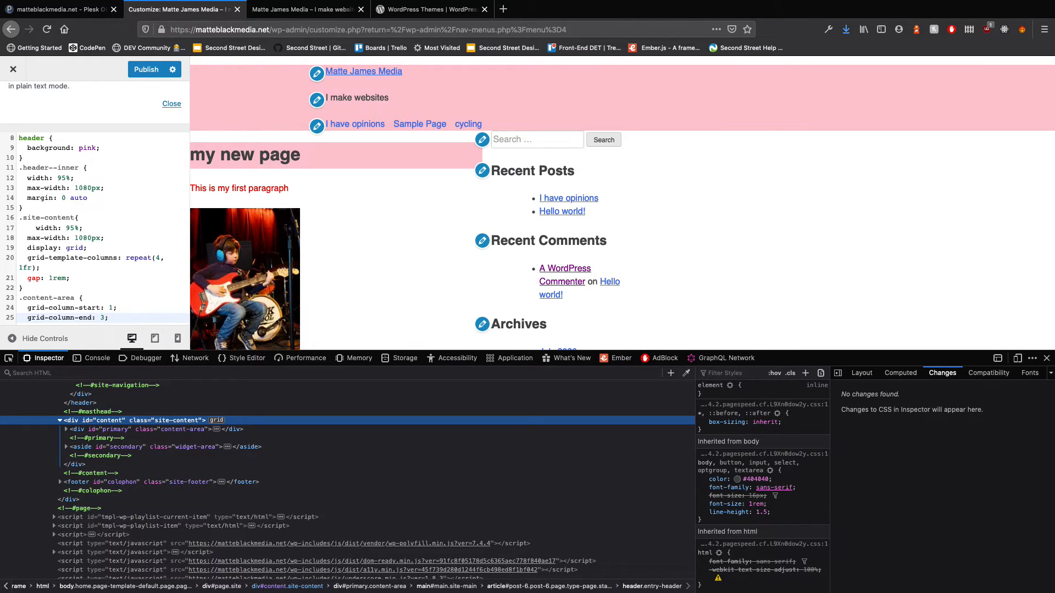
Insert margin: 0 auto after the max-width declaration in the .site-content rule to centre the content.
{"action": "left_click", "coordinate": [98, 246]}
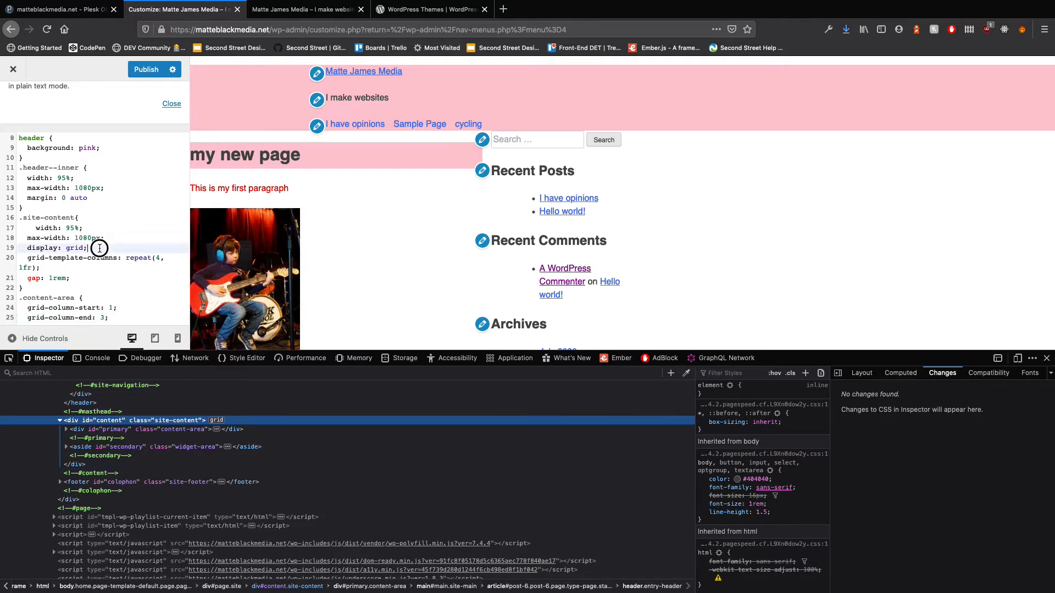
{"action": "left_click", "coordinate": [112, 238]}
{"action": "key", "text": "Return"}
{"action": "type", "text": "mar"}
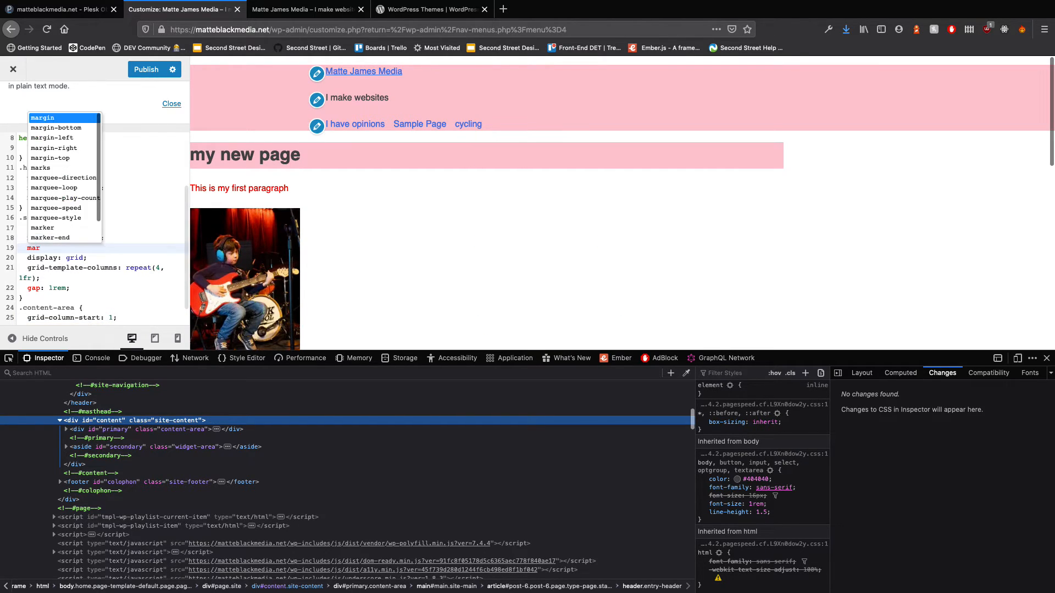
{"action": "type", "text": "gin: 0"}
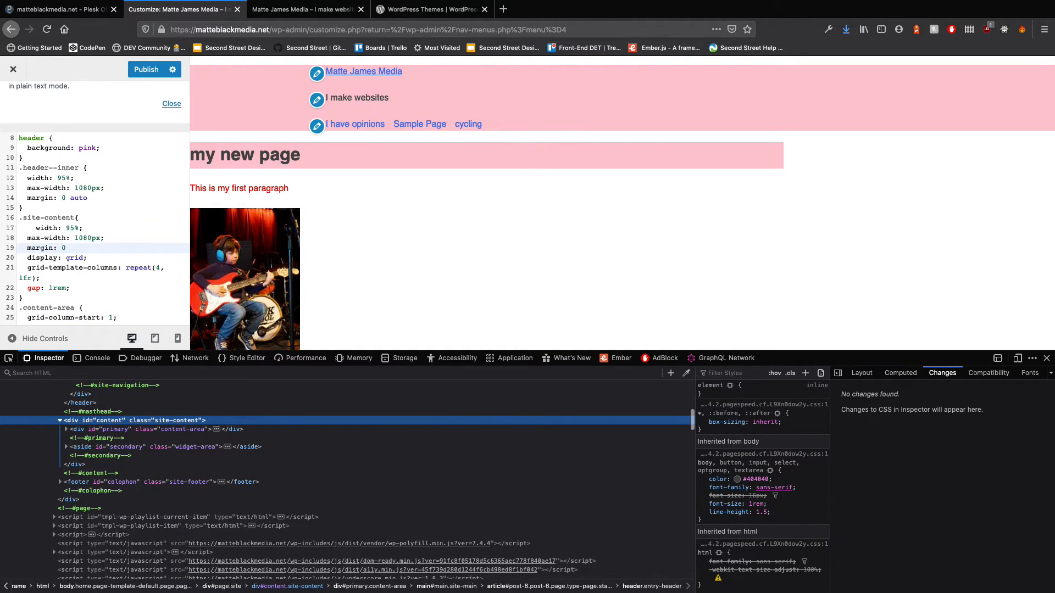
{"action": "type", "text": " auto;"}
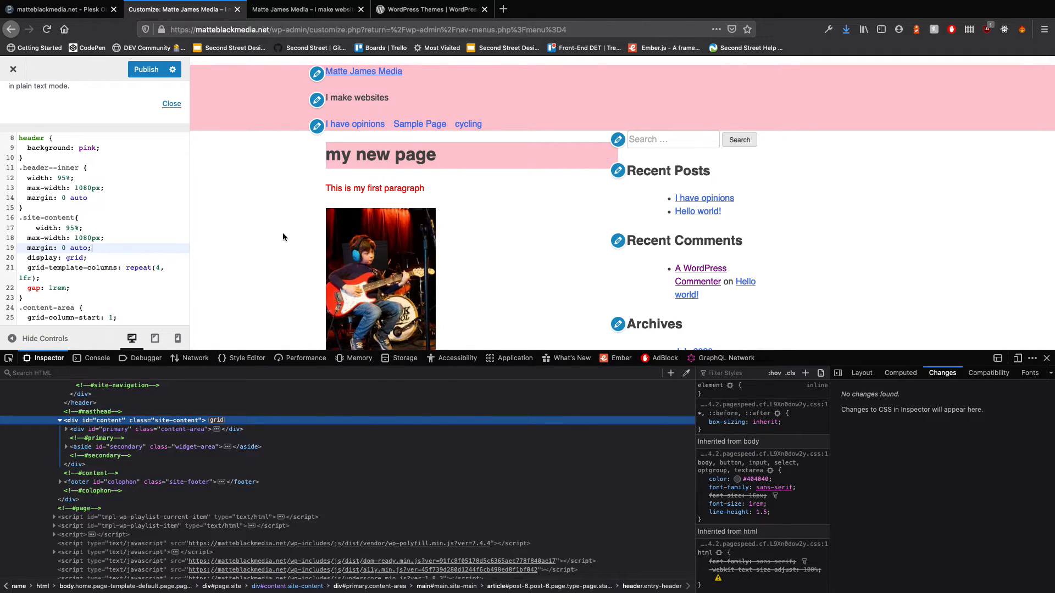
Change grid-column-end to 4 in the .content-area rule.
{"action": "scroll", "coordinate": [117, 292], "scroll_direction": "down", "scroll_amount": 1}
{"action": "left_click", "coordinate": [103, 311]}
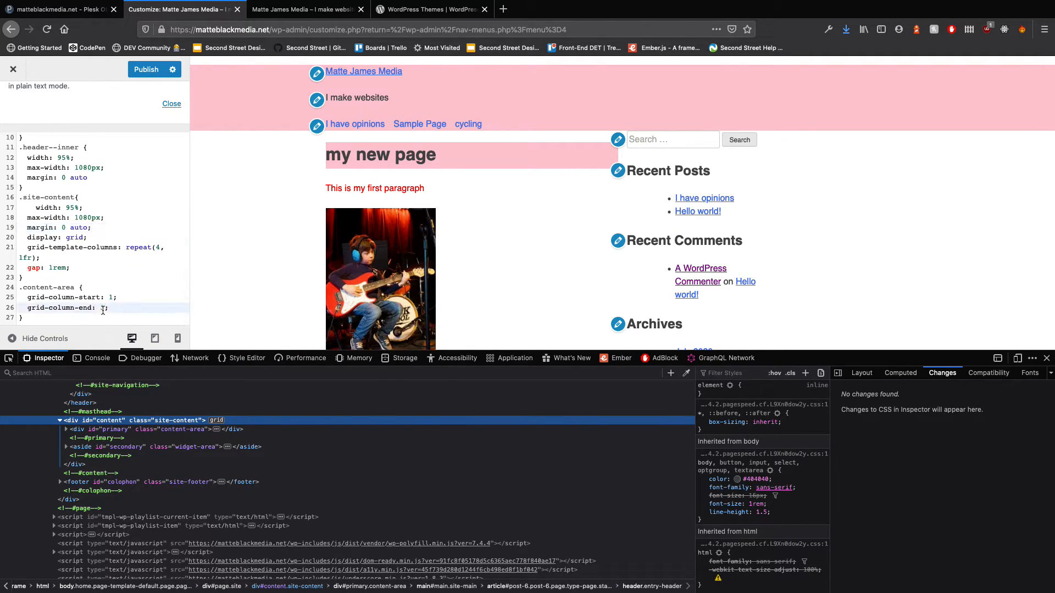
{"action": "key", "text": "BackSpace"}
{"action": "type", "text": "4"}
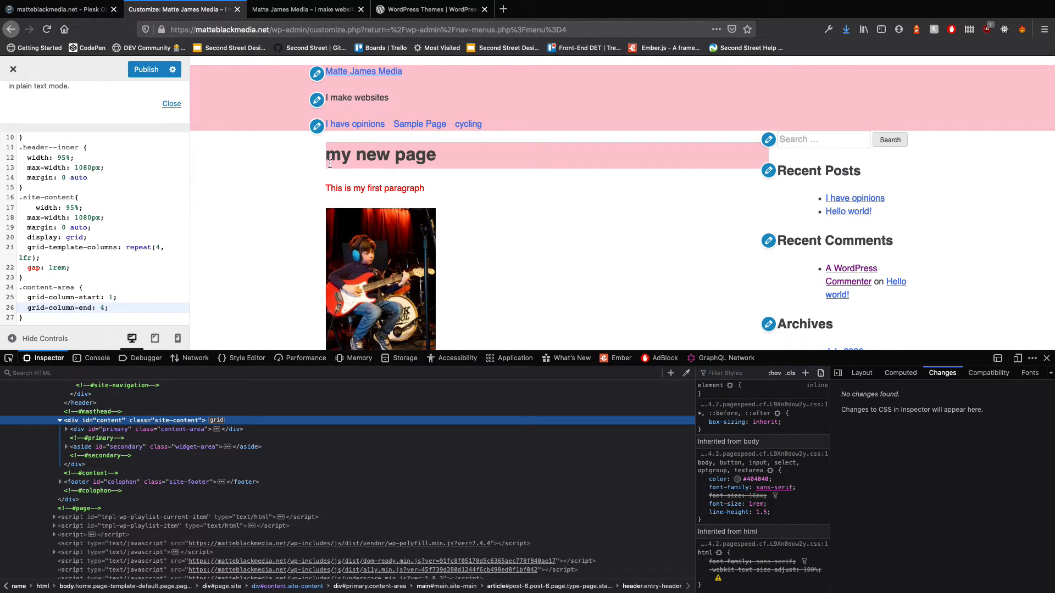
Examine the content and sidebar layout in the page preview down to the footer, and review the .site-content and .content-area rules.
{"action": "left_click_drag", "start_coordinate": [313, 139], "coordinate": [1013, 341]}
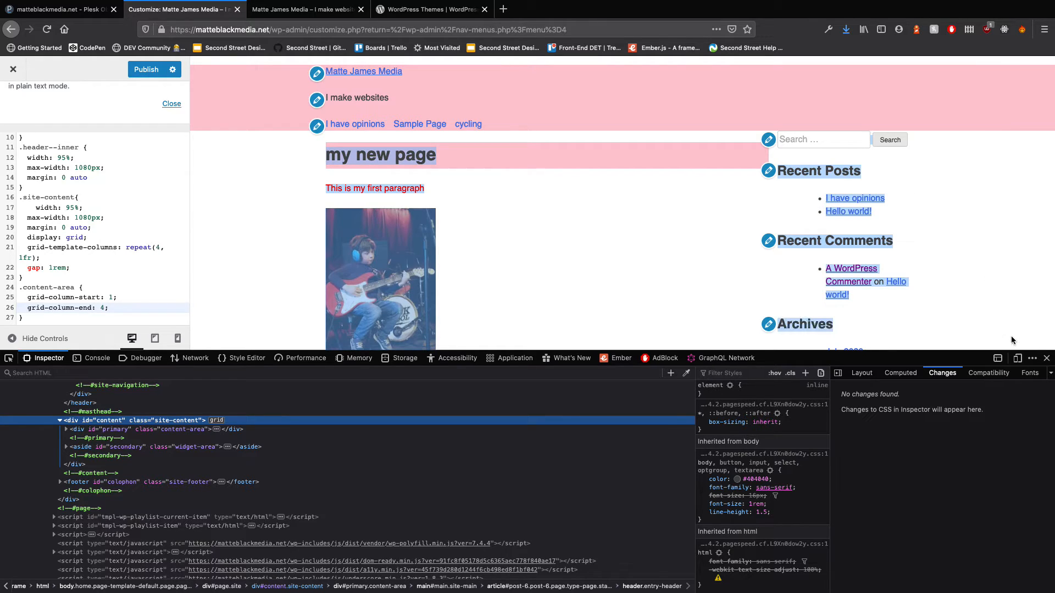
{"action": "scroll", "coordinate": [471, 109], "scroll_direction": "down", "scroll_amount": 5}
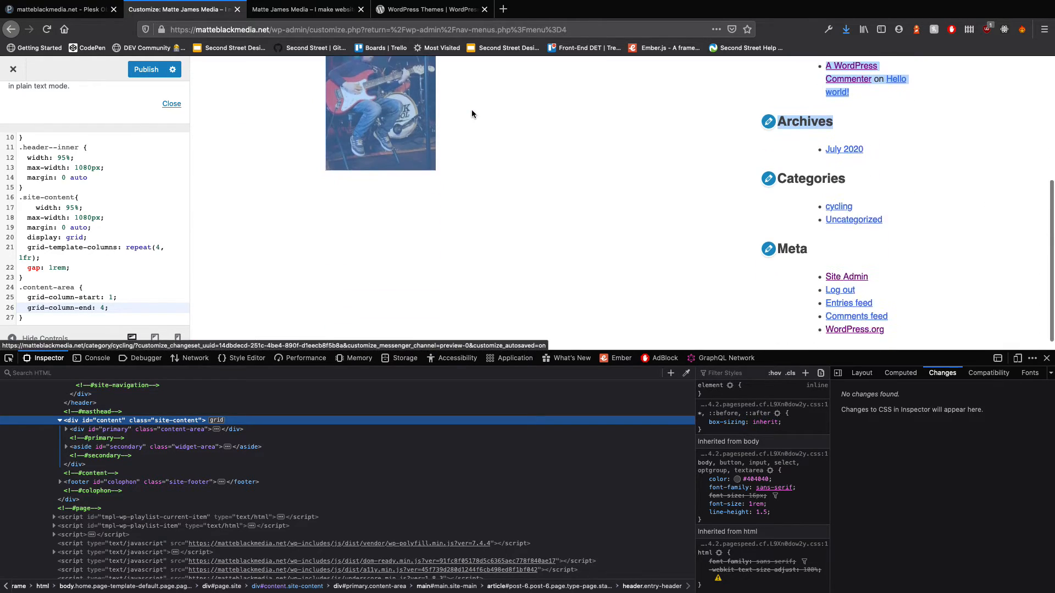
{"action": "left_click", "coordinate": [344, 268]}
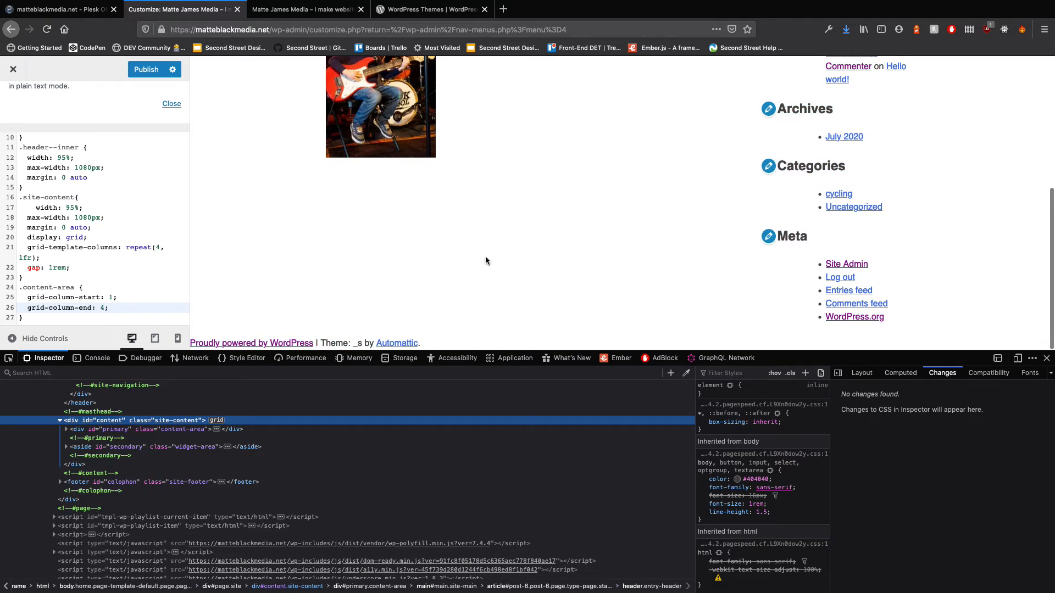
{"action": "scroll", "coordinate": [486, 256], "scroll_direction": "up", "scroll_amount": 5}
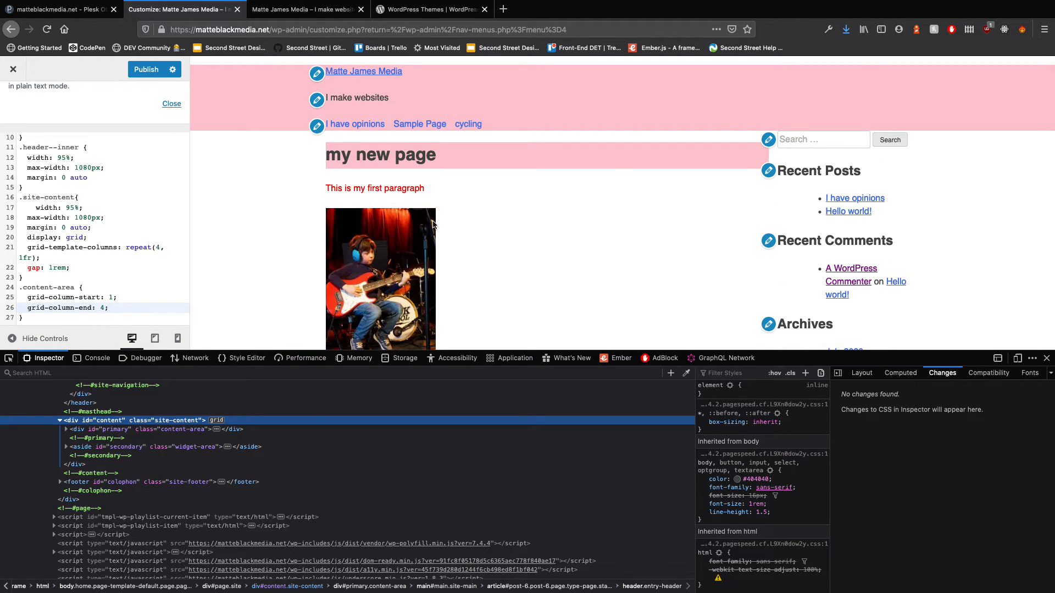
{"action": "left_click", "coordinate": [28, 188]}
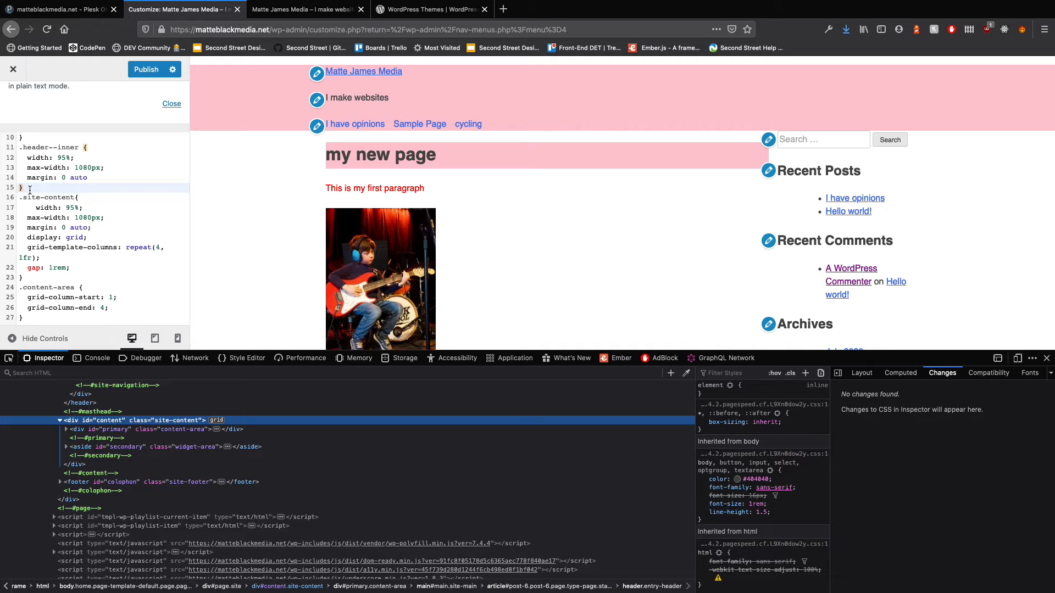
{"action": "left_click_drag", "start_coordinate": [26, 230], "coordinate": [115, 315]}
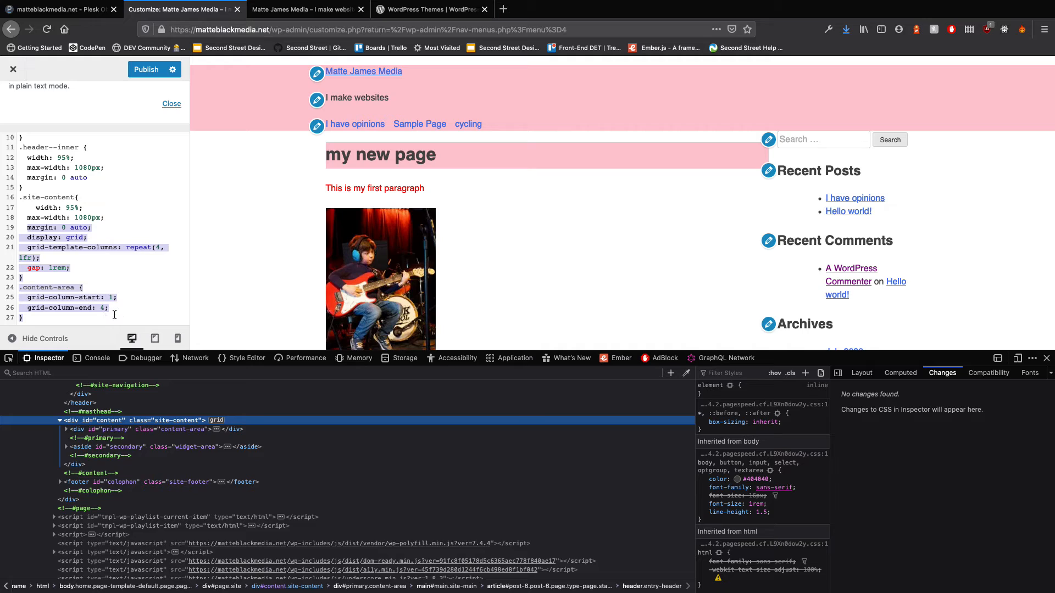
{"action": "left_click", "coordinate": [120, 218]}
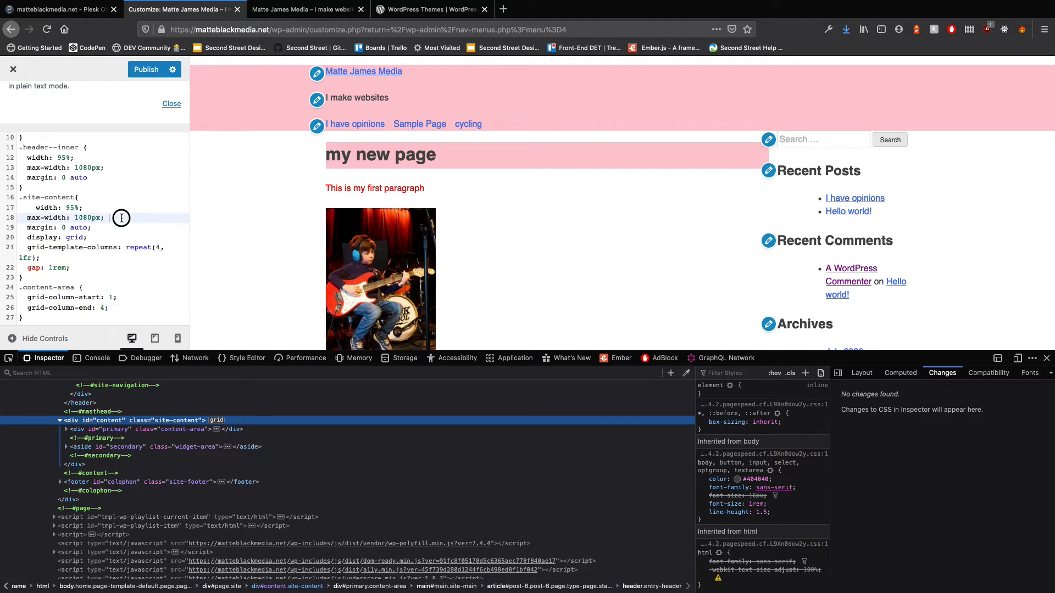
{"action": "left_click", "coordinate": [23, 279]}
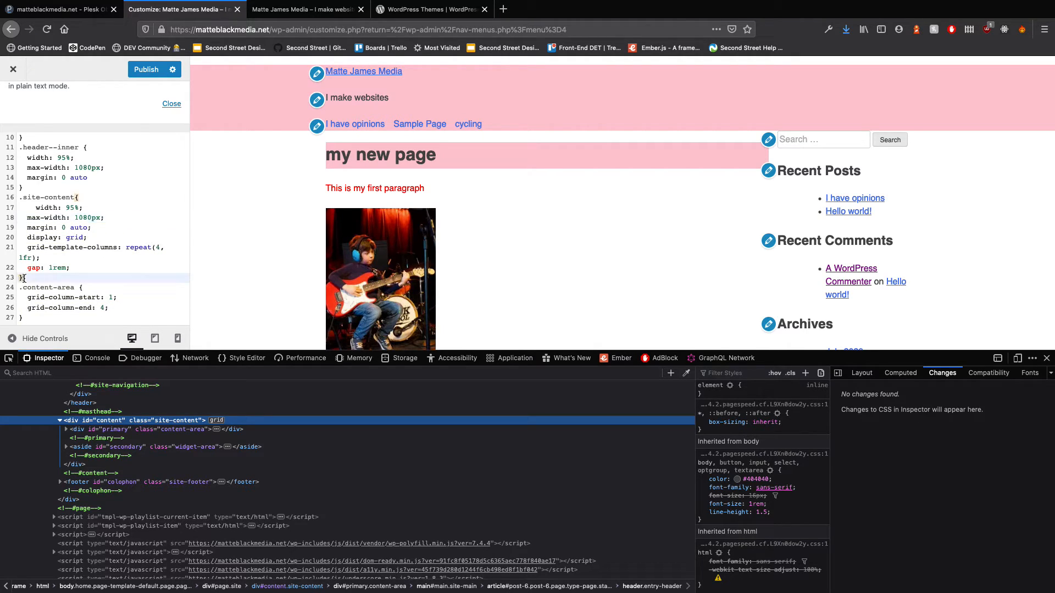
Close the .site-content rule right after its max-width declaration, removing the closing brace that followed the gap declaration.
{"action": "key", "text": "BackSpace"}
{"action": "left_click", "coordinate": [113, 218]}
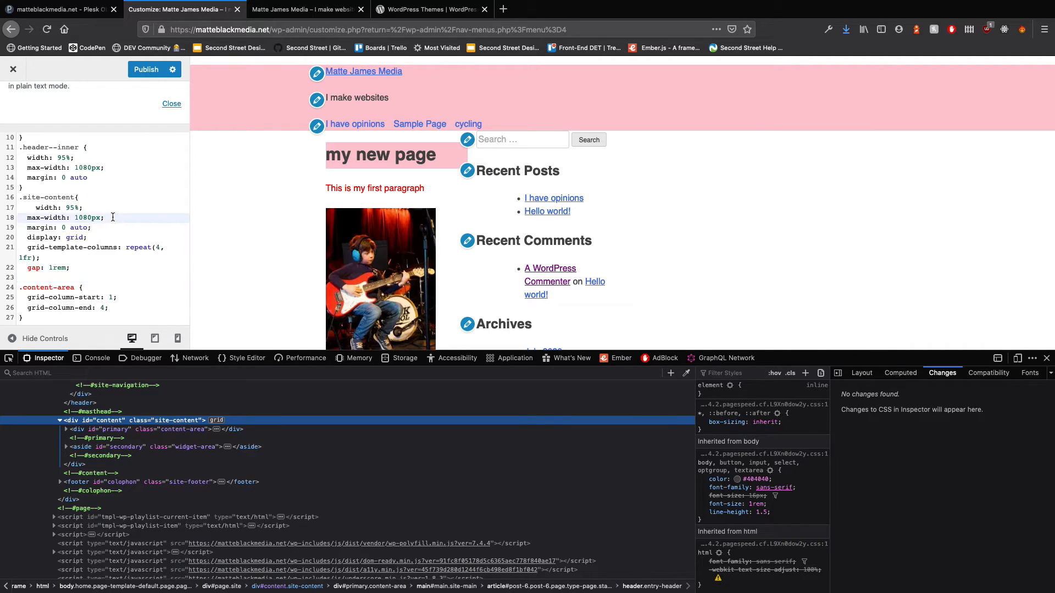
{"action": "key", "text": "Return"}
{"action": "type", "text": "}"}
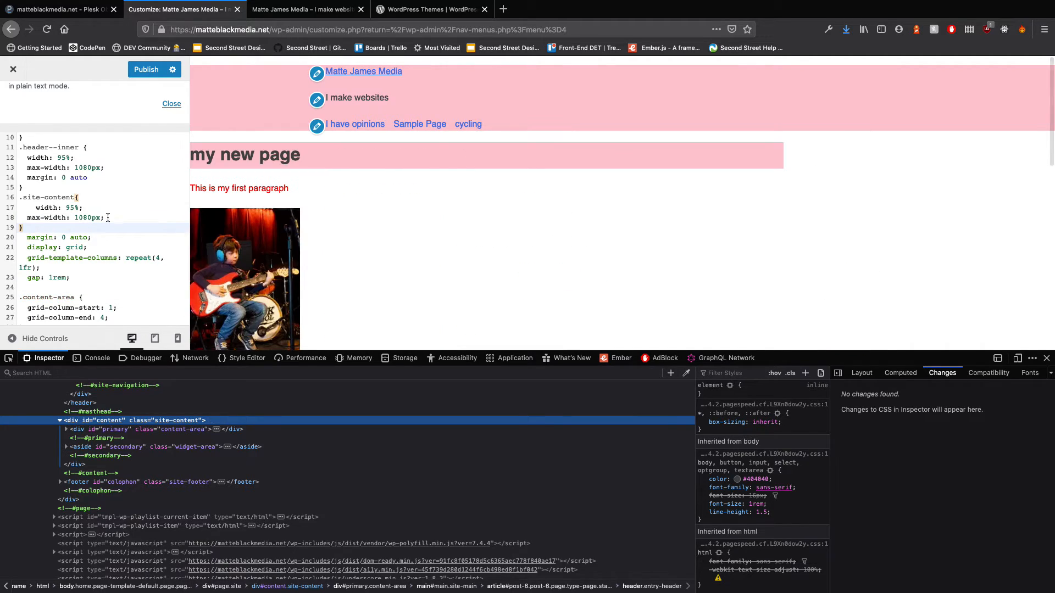
{"action": "scroll", "coordinate": [112, 235], "scroll_direction": "down", "scroll_amount": 1}
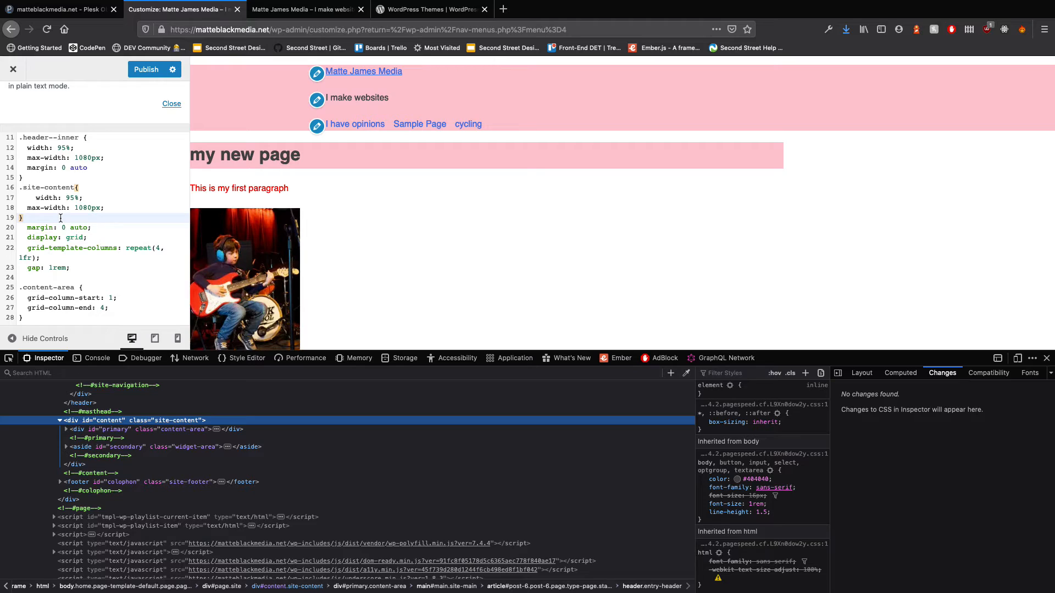
{"action": "key", "text": "Return"}
{"action": "type", "text": "@media(min-width:"}
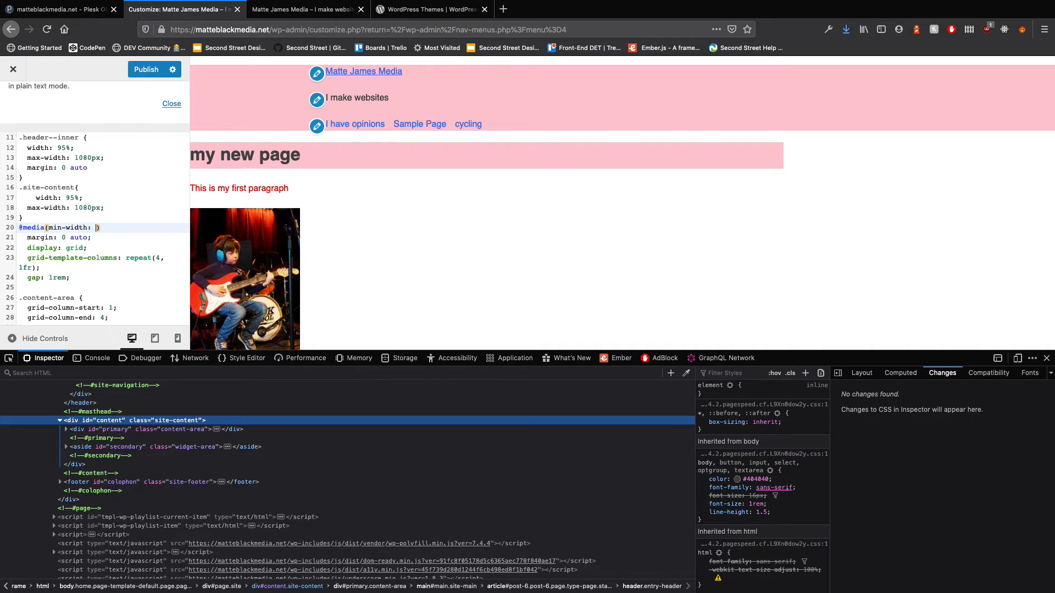
{"action": "type", "text": "768"}
{"action": "key", "text": "Return"}
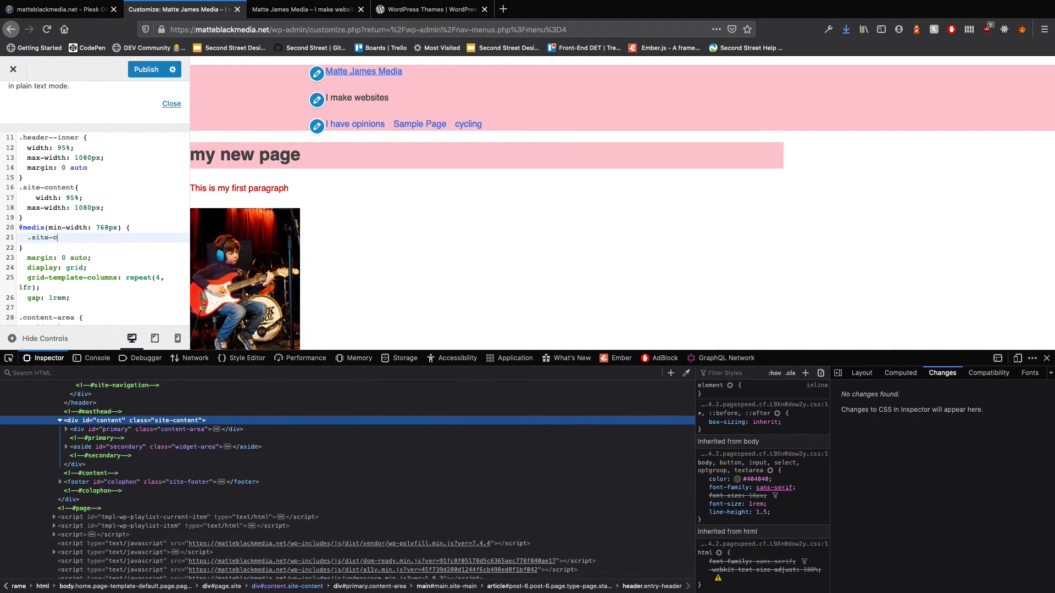
{"action": "key", "text": "Return"}
Move the margin, display, grid-template-columns and gap declarations into the .site-content rule inside the media query.
{"action": "scroll", "coordinate": [96, 247], "scroll_direction": "down", "scroll_amount": 2}
{"action": "left_click_drag", "start_coordinate": [71, 267], "coordinate": [8, 227]}
{"action": "key", "text": "super+x"}
{"action": "left_click", "coordinate": [40, 237]}
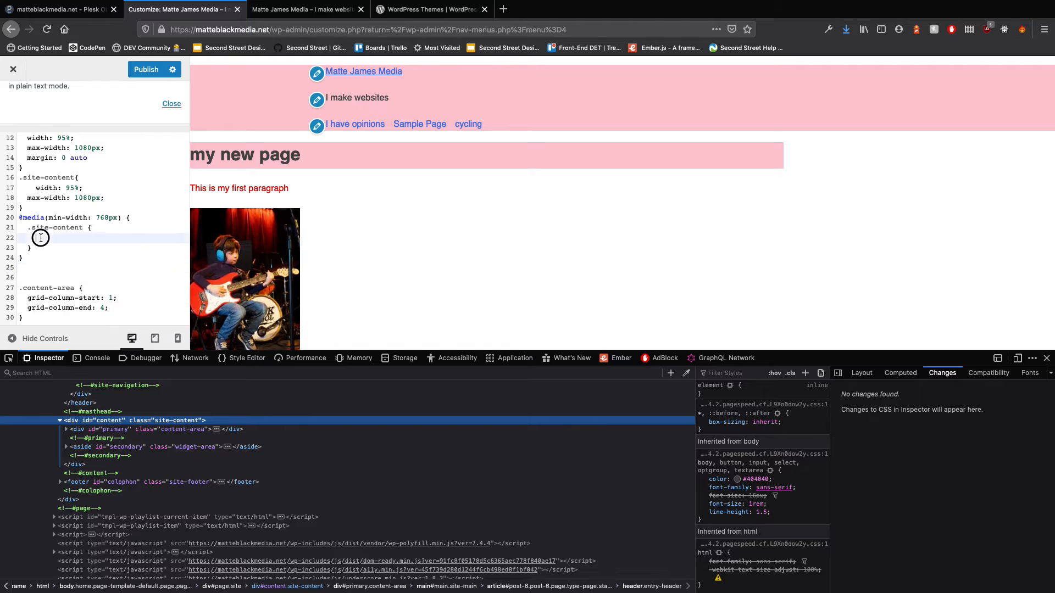
{"action": "key", "text": "super+v"}
Move the .content-area rule into the 768px media query, below its .site-content rule, and publish the CSS changes.
{"action": "left_click", "coordinate": [37, 302]}
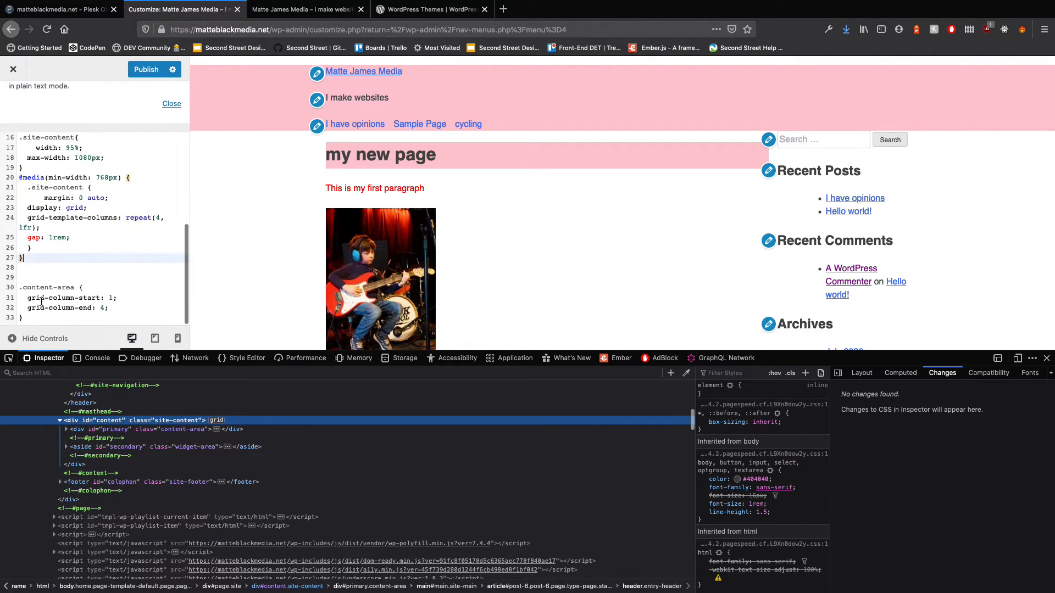
{"action": "left_click_drag", "start_coordinate": [23, 319], "coordinate": [18, 285]}
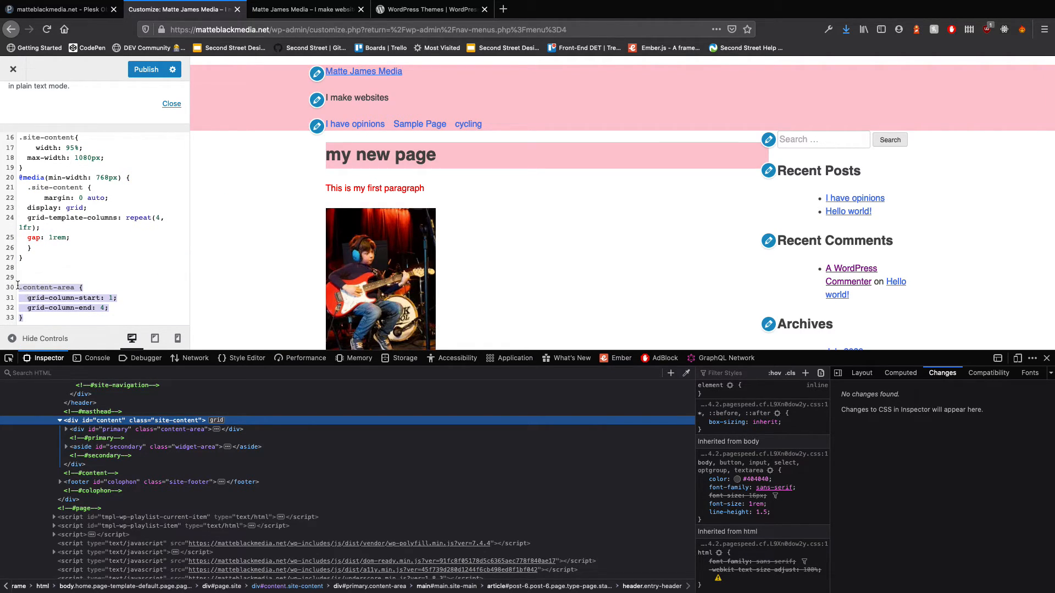
{"action": "key", "text": "super+x"}
{"action": "left_click", "coordinate": [39, 277]}
{"action": "key", "text": "Return"}
{"action": "key", "text": "super+v"}
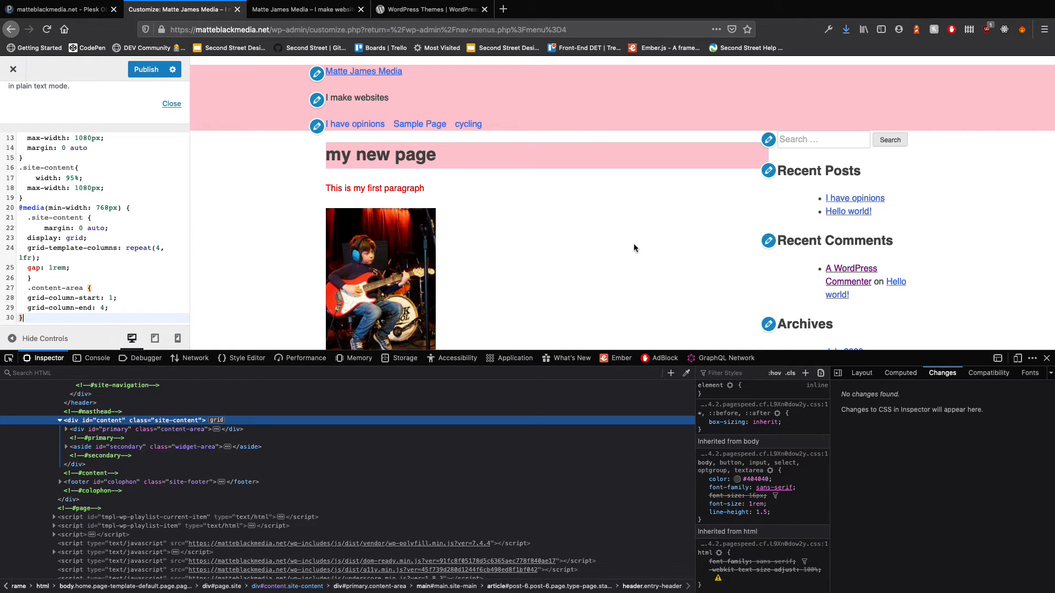
{"action": "left_click", "coordinate": [146, 69]}
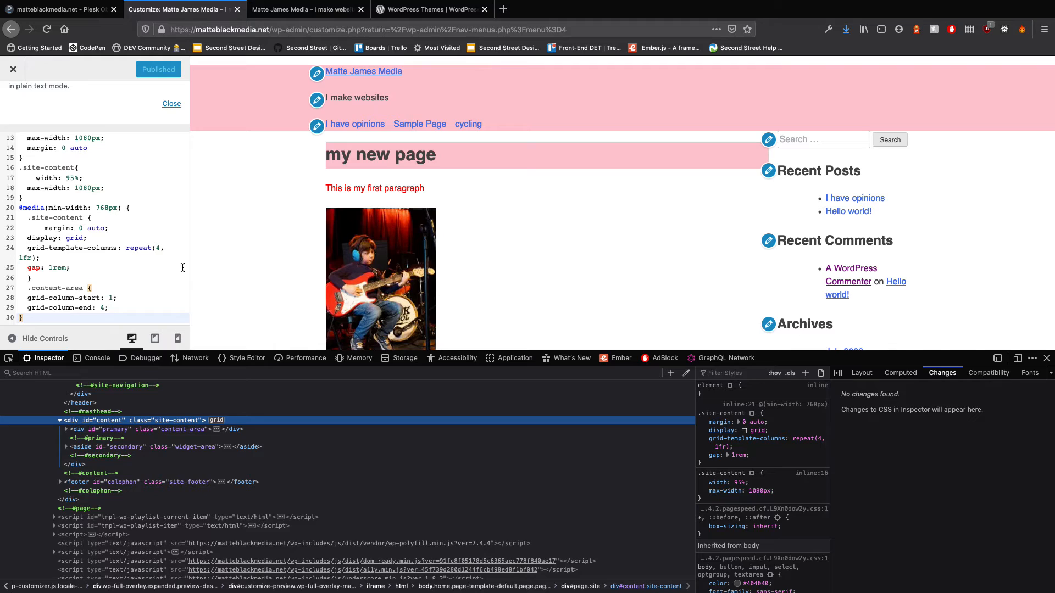
Check the page layout in the mobile and tablet previews, and return to the desktop preview.
{"action": "left_click", "coordinate": [178, 339]}
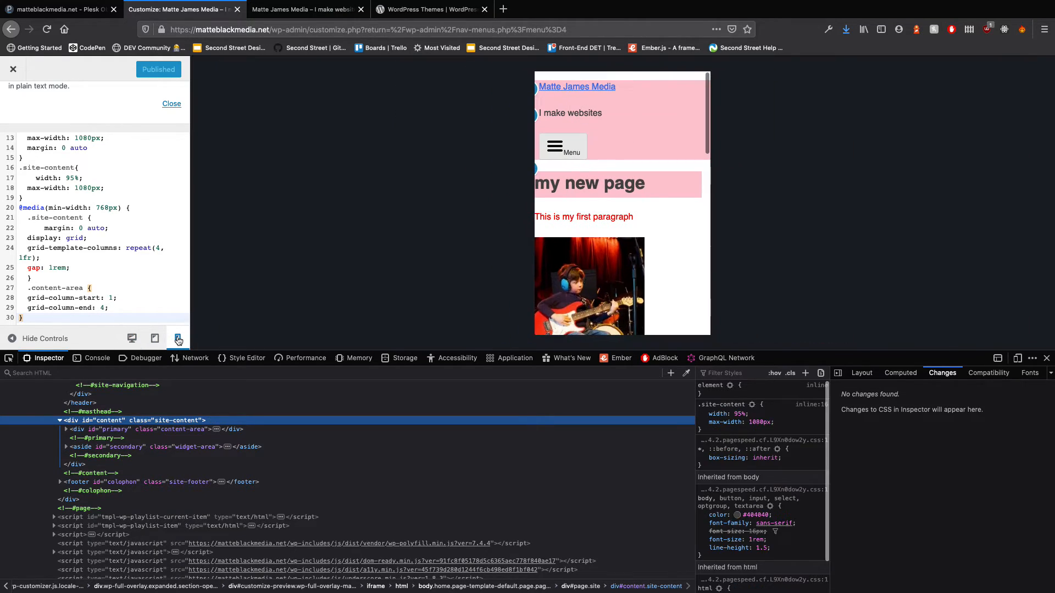
{"action": "scroll", "coordinate": [569, 191], "scroll_direction": "down", "scroll_amount": 10}
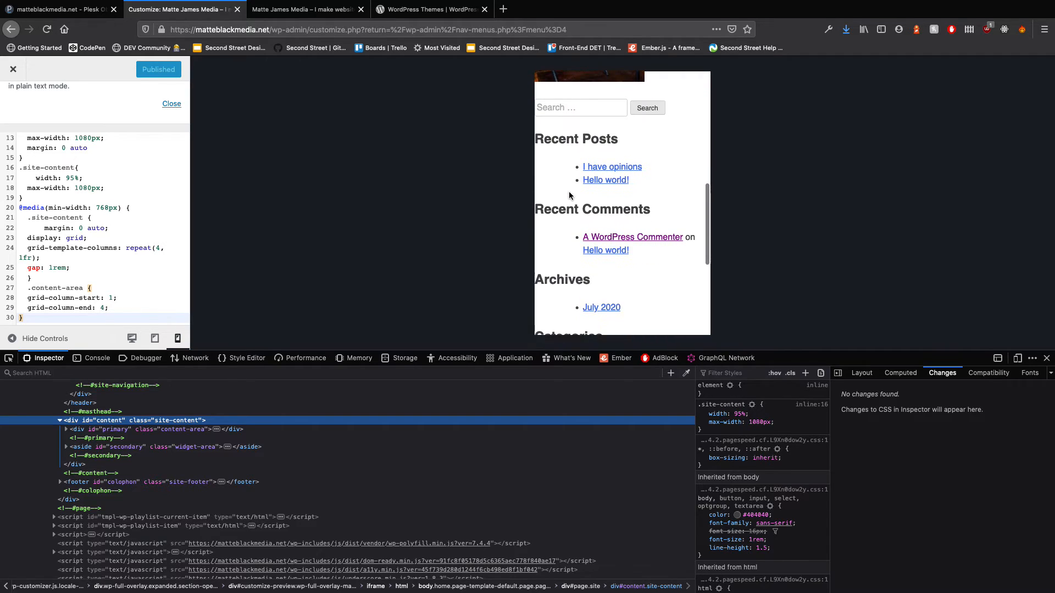
{"action": "left_click", "coordinate": [132, 339]}
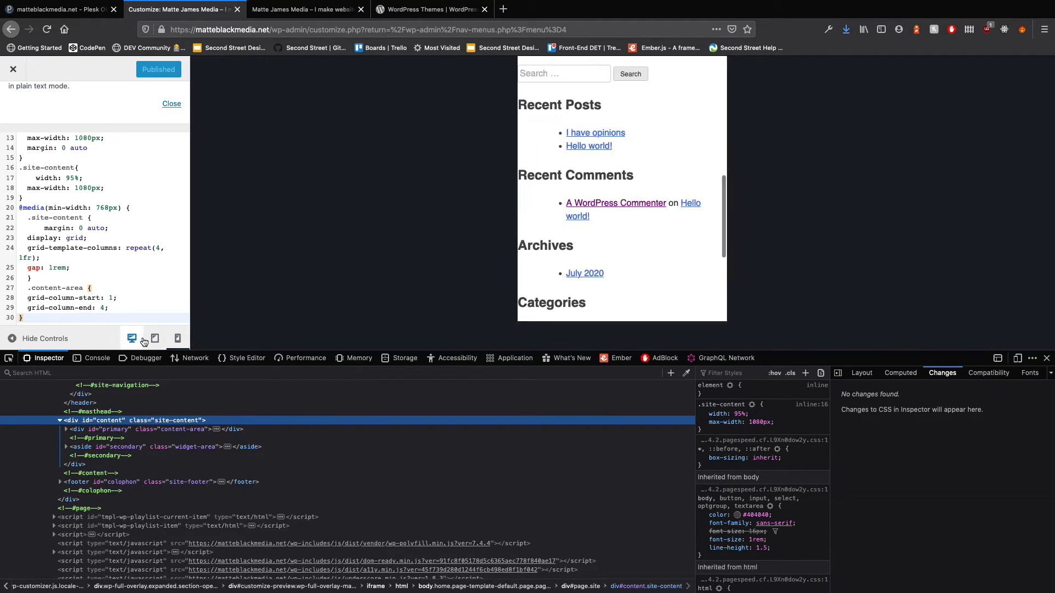
{"action": "left_click", "coordinate": [157, 337]}
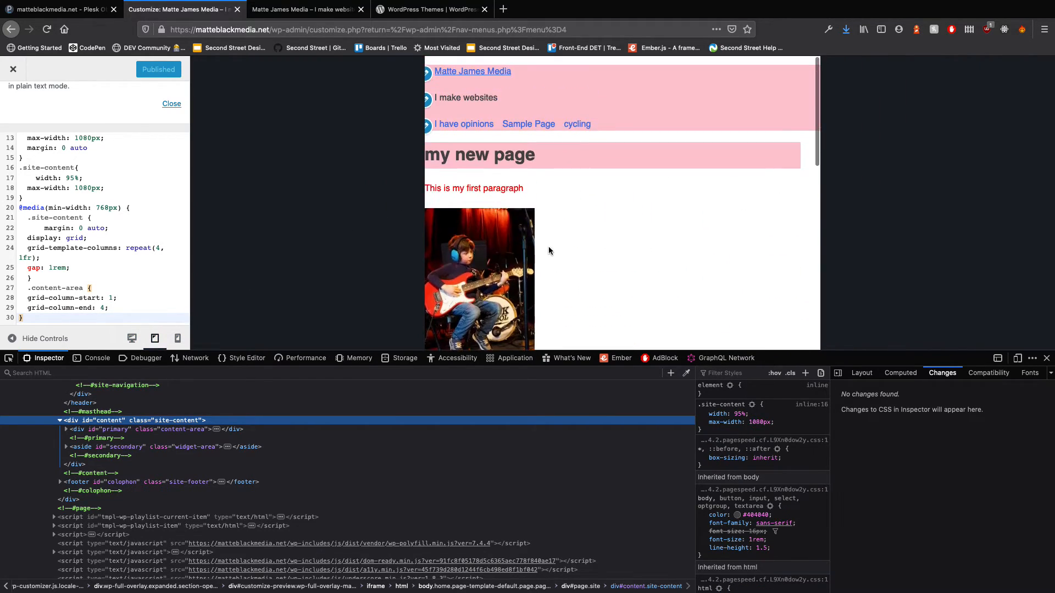
{"action": "scroll", "coordinate": [548, 251], "scroll_direction": "down", "scroll_amount": 2}
{"action": "left_click", "coordinate": [132, 339]}
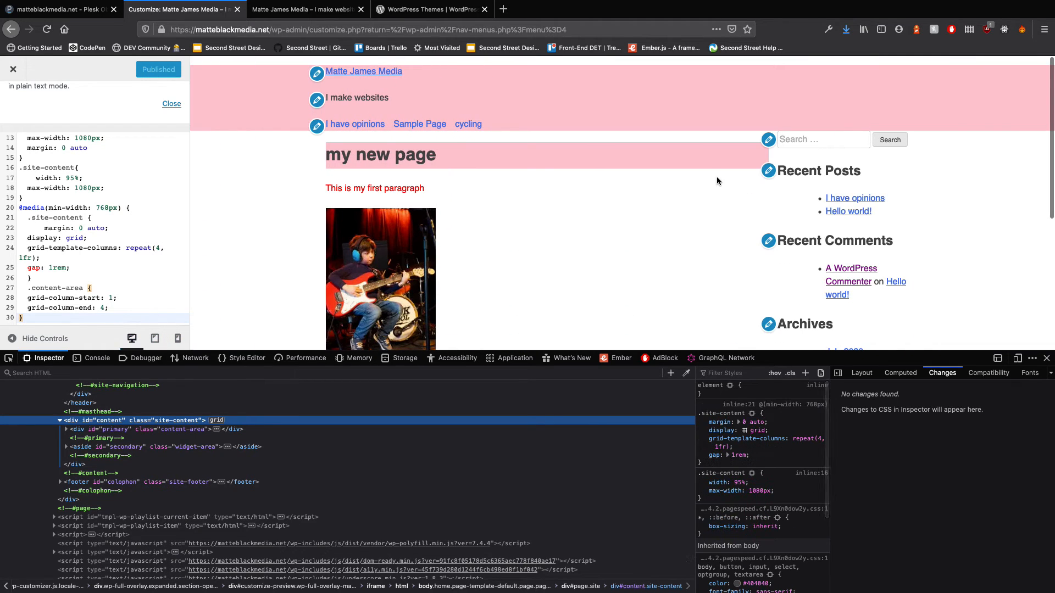
Examine the sidebar widgets in the desktop preview, from the search field down to the Meta links.
{"action": "scroll", "coordinate": [773, 225], "scroll_direction": "down", "scroll_amount": 3}
{"action": "scroll", "coordinate": [772, 223], "scroll_direction": "up", "scroll_amount": 3}
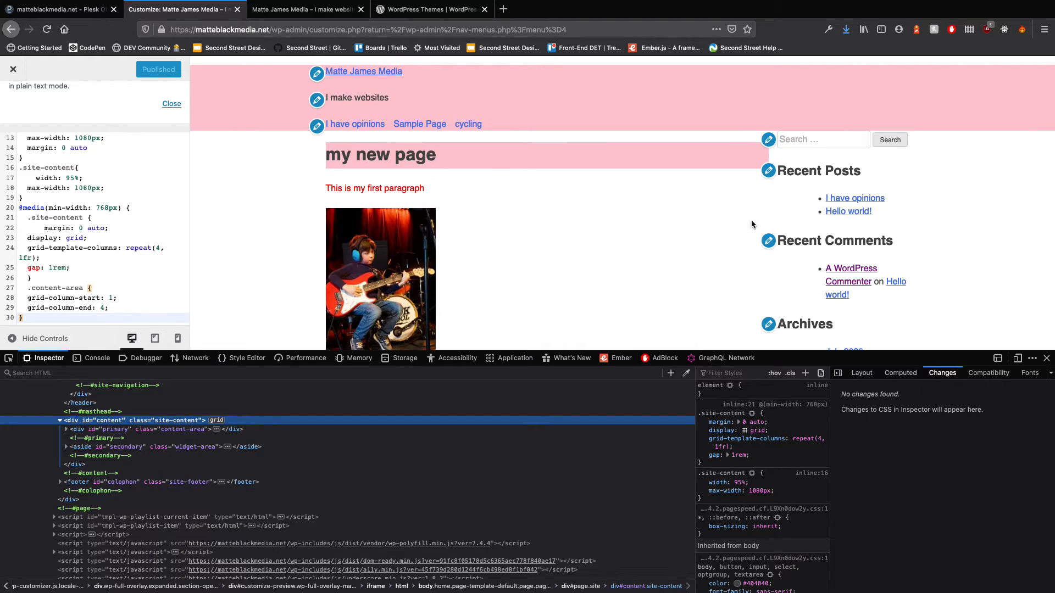
{"action": "scroll", "coordinate": [624, 262], "scroll_direction": "down", "scroll_amount": 1}
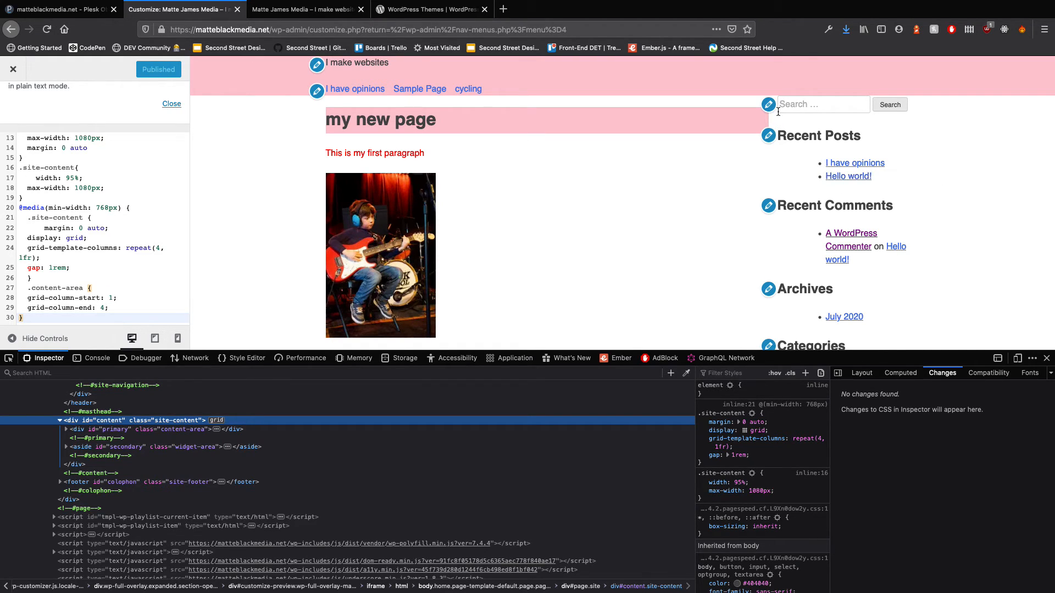
{"action": "scroll", "coordinate": [780, 115], "scroll_direction": "down", "scroll_amount": 4}
{"action": "scroll", "coordinate": [850, 98], "scroll_direction": "up", "scroll_amount": 5}
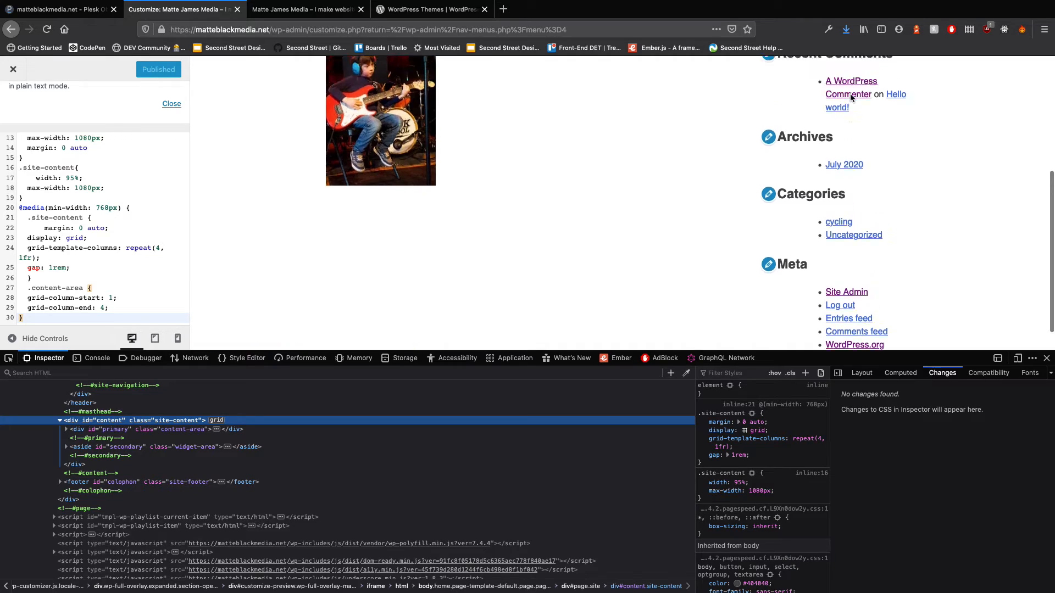
{"action": "left_click", "coordinate": [824, 144]}
{"action": "left_click", "coordinate": [949, 232]}
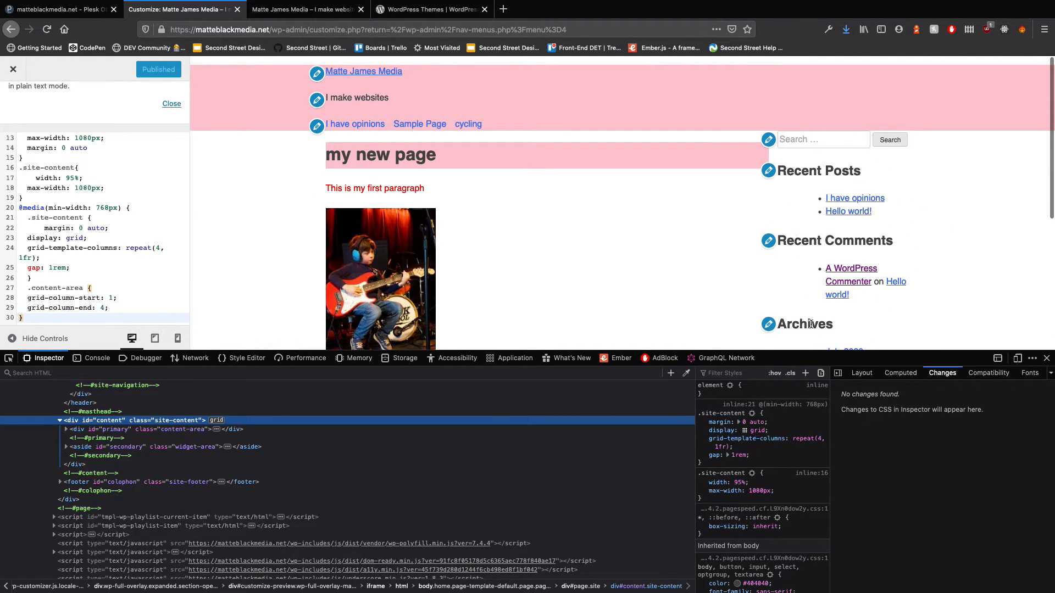
{"action": "scroll", "coordinate": [810, 324], "scroll_direction": "down", "scroll_amount": 4}
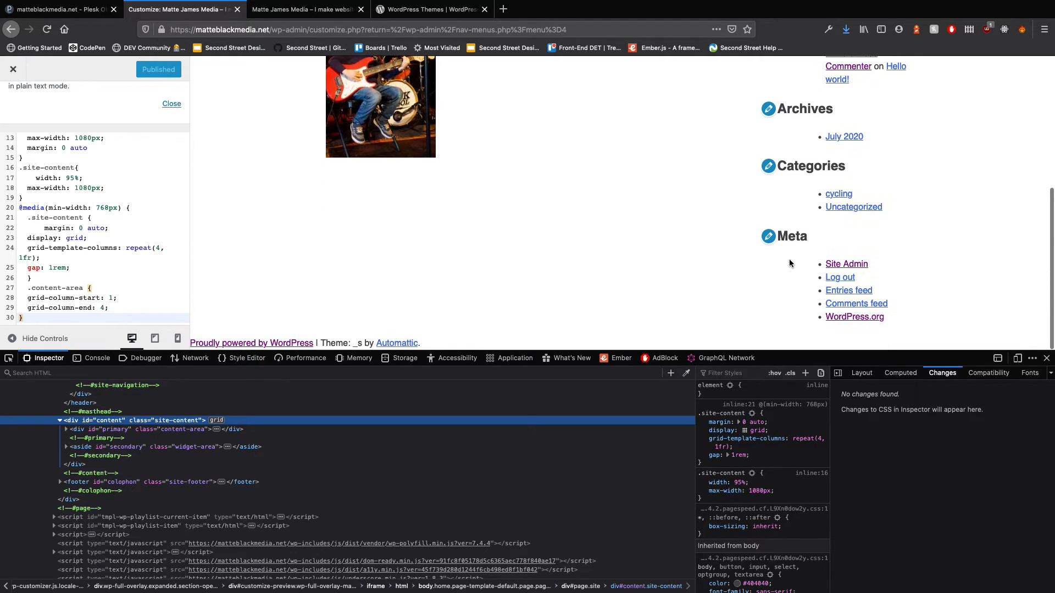
{"action": "scroll", "coordinate": [789, 258], "scroll_direction": "up", "scroll_amount": 4}
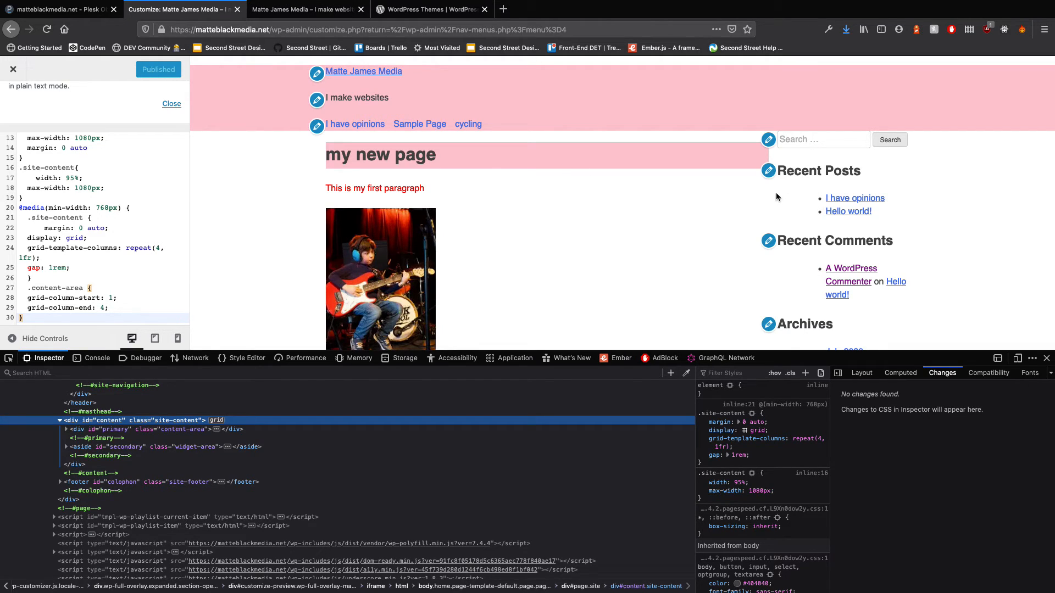
{"action": "left_click", "coordinate": [779, 139]}
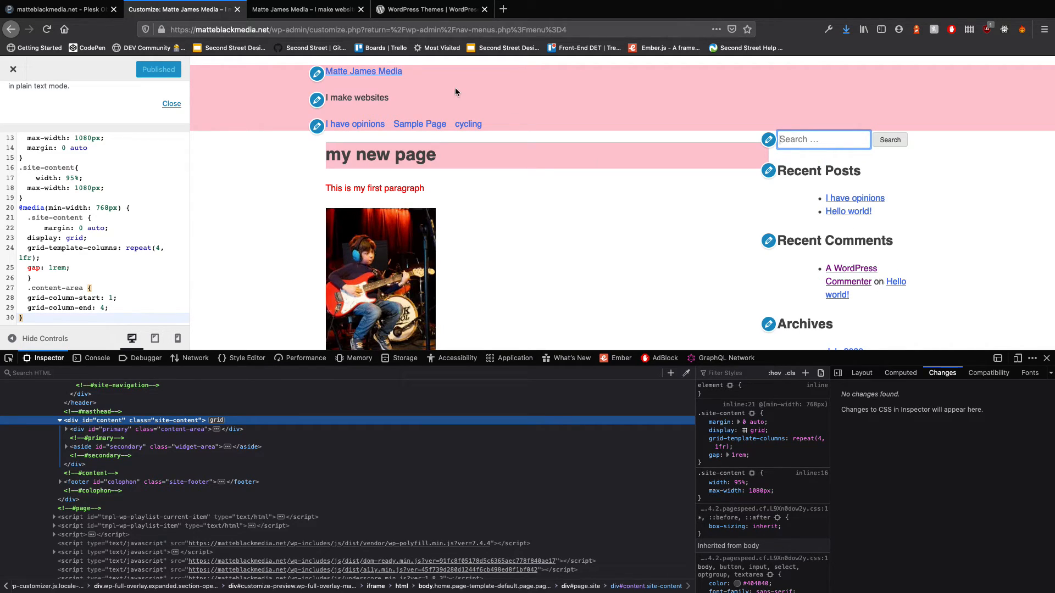
{"action": "left_click", "coordinate": [299, 10]}
{"action": "left_click", "coordinate": [182, 9]}
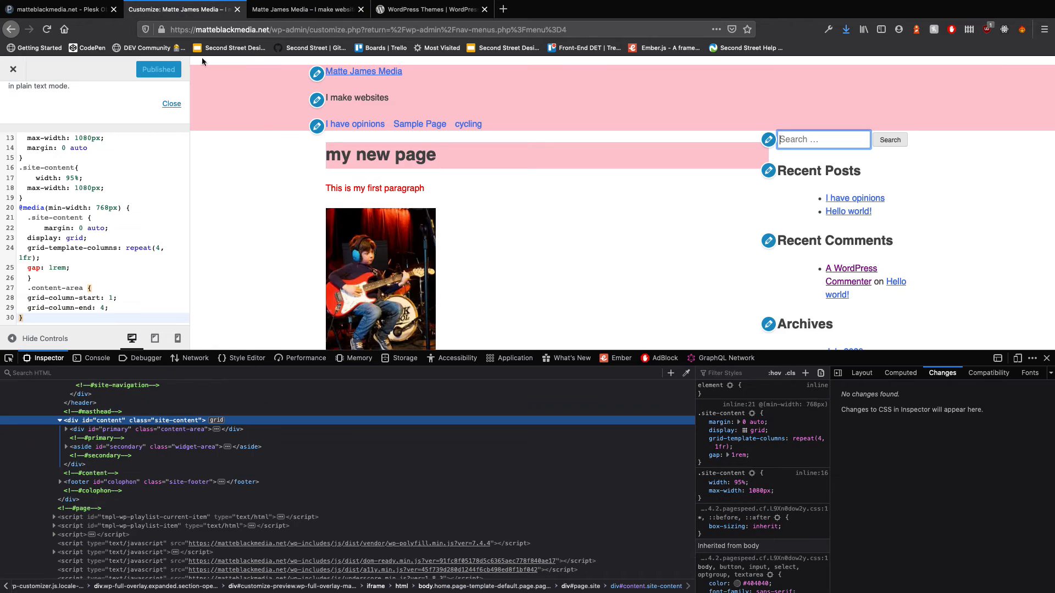
Leave the Customizer, close the developer tools and open the Widgets admin page.
{"action": "left_click", "coordinate": [18, 73]}
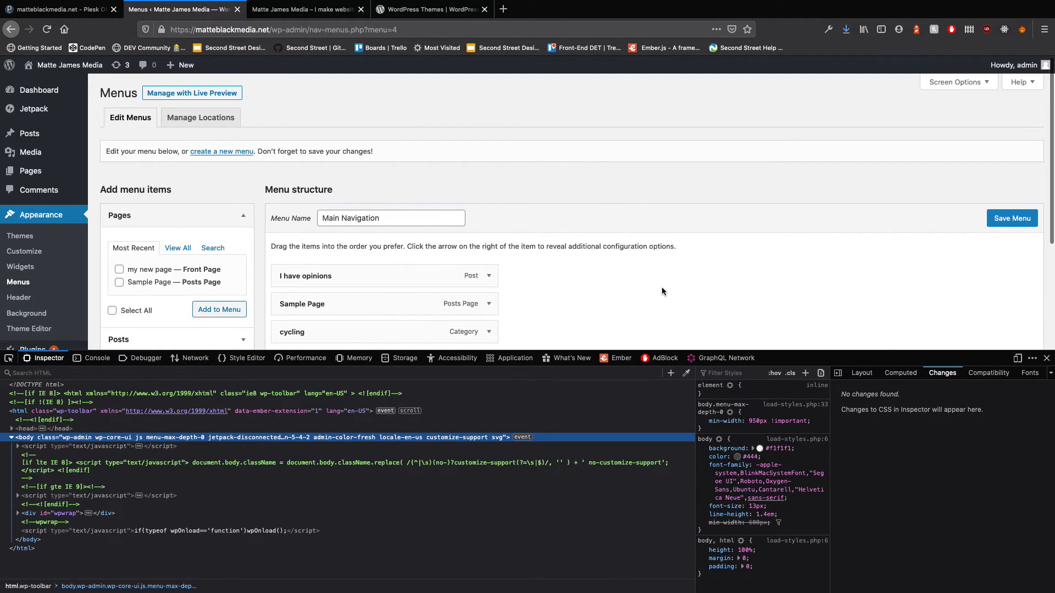
{"action": "left_click", "coordinate": [1047, 359]}
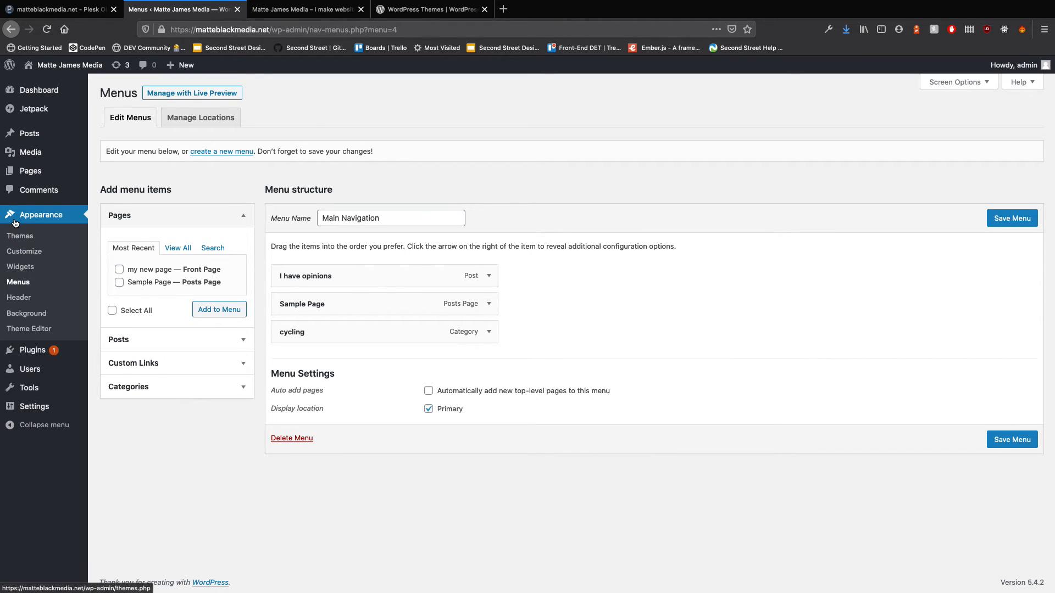
{"action": "left_click", "coordinate": [16, 268]}
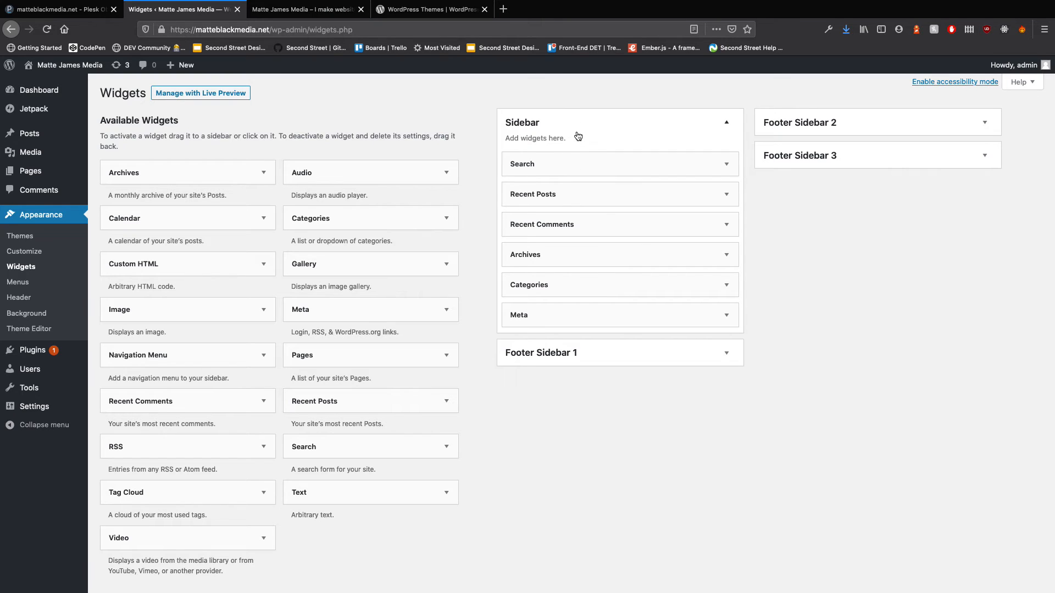
Expand Footer Sidebar 1 and look into the Footer Sidebar 2 and Footer Sidebar 3 widget areas.
{"action": "left_click", "coordinate": [689, 356]}
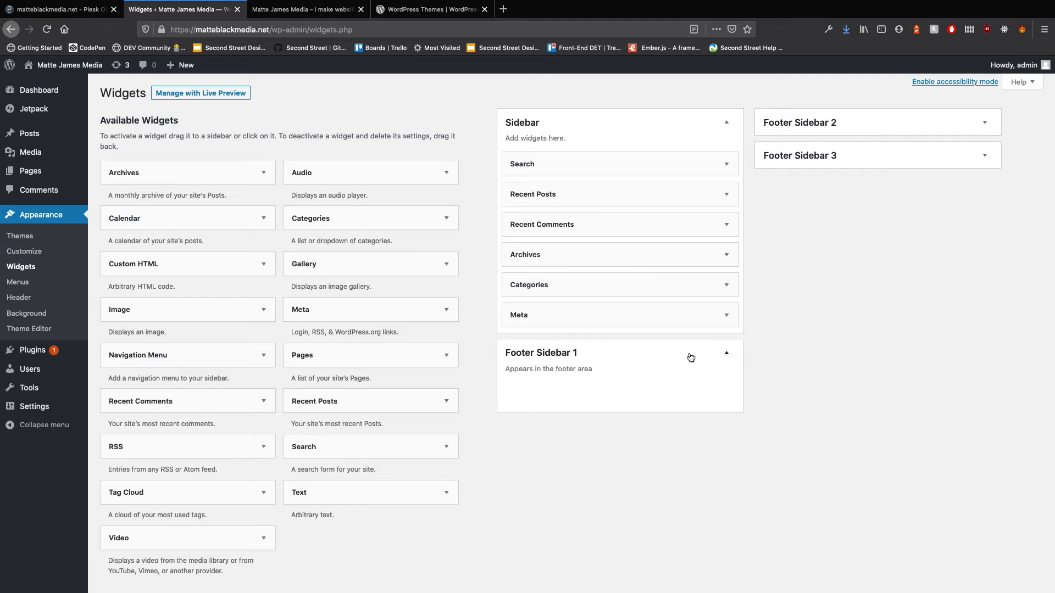
{"action": "left_click", "coordinate": [861, 130]}
{"action": "left_click", "coordinate": [860, 130]}
{"action": "left_click", "coordinate": [851, 157]}
{"action": "left_click", "coordinate": [850, 159]}
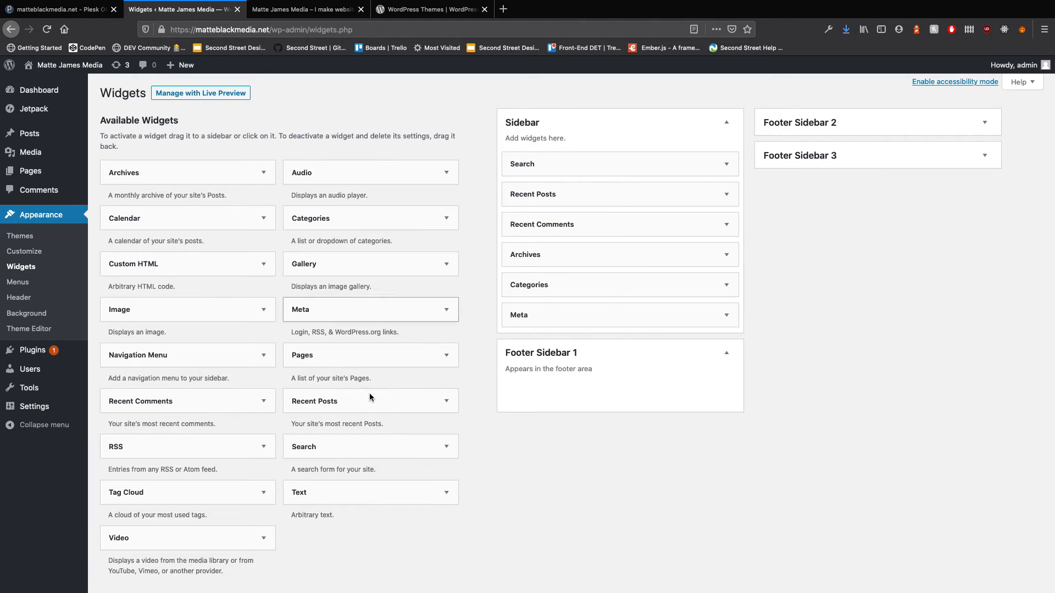
Add a Navigation Menu widget to Footer Sidebar 1.
{"action": "left_click", "coordinate": [219, 359]}
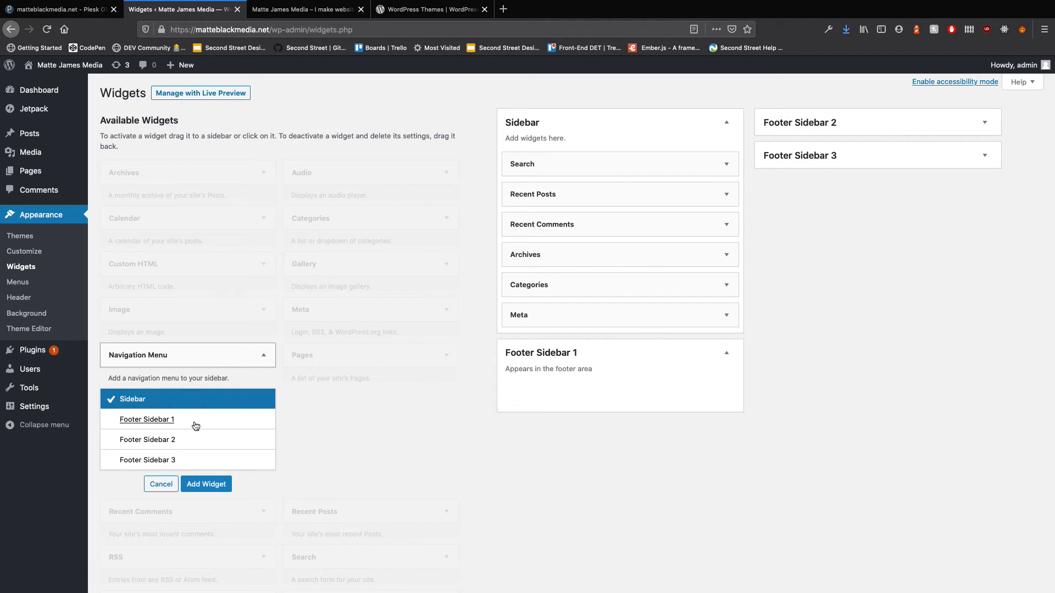
{"action": "left_click", "coordinate": [203, 358]}
{"action": "left_click", "coordinate": [202, 355]}
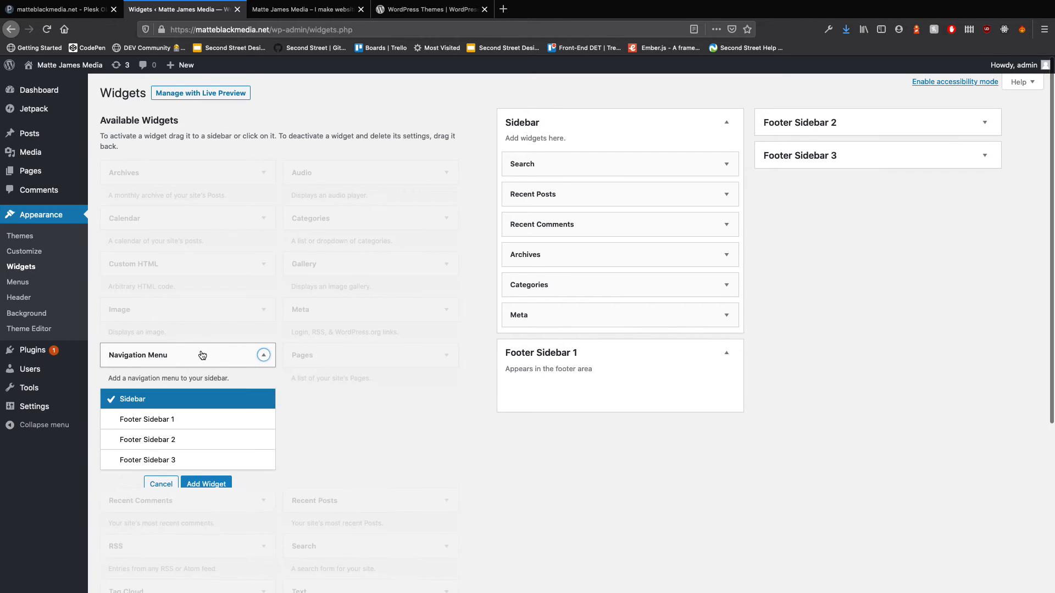
{"action": "left_click", "coordinate": [190, 421]}
{"action": "left_click", "coordinate": [209, 486]}
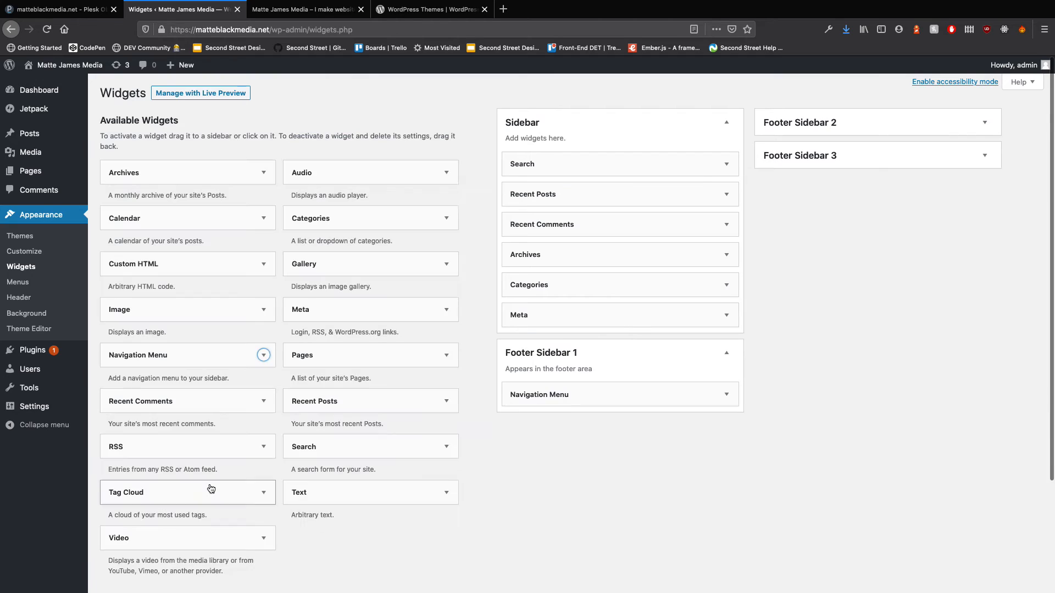
Title the footer's Navigation Menu widget "Browse the site", assign it the Main Navigation menu and save it.
{"action": "left_click", "coordinate": [550, 432]}
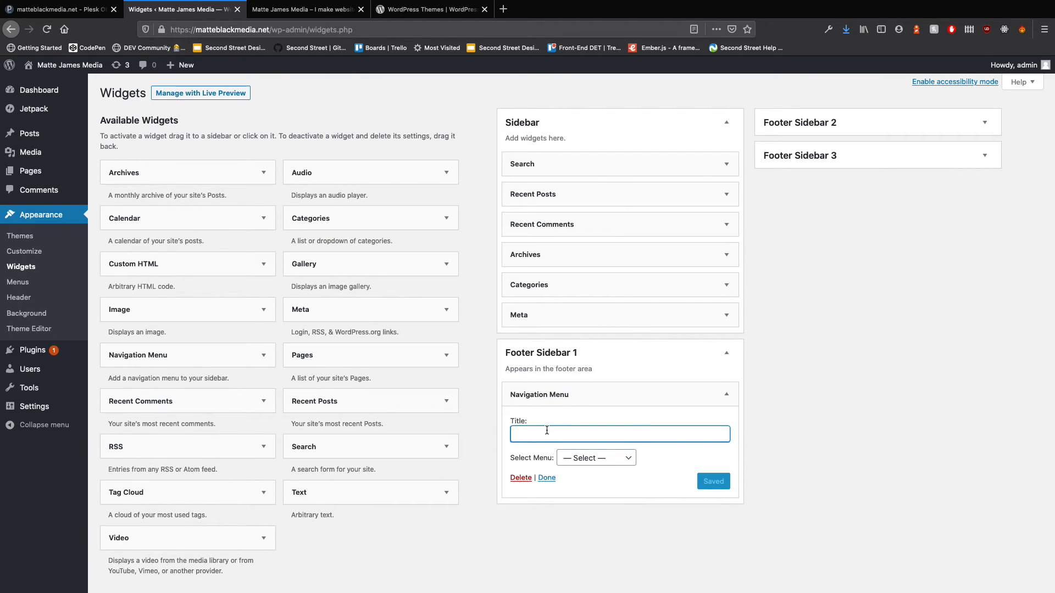
{"action": "type", "text": "BRo"}
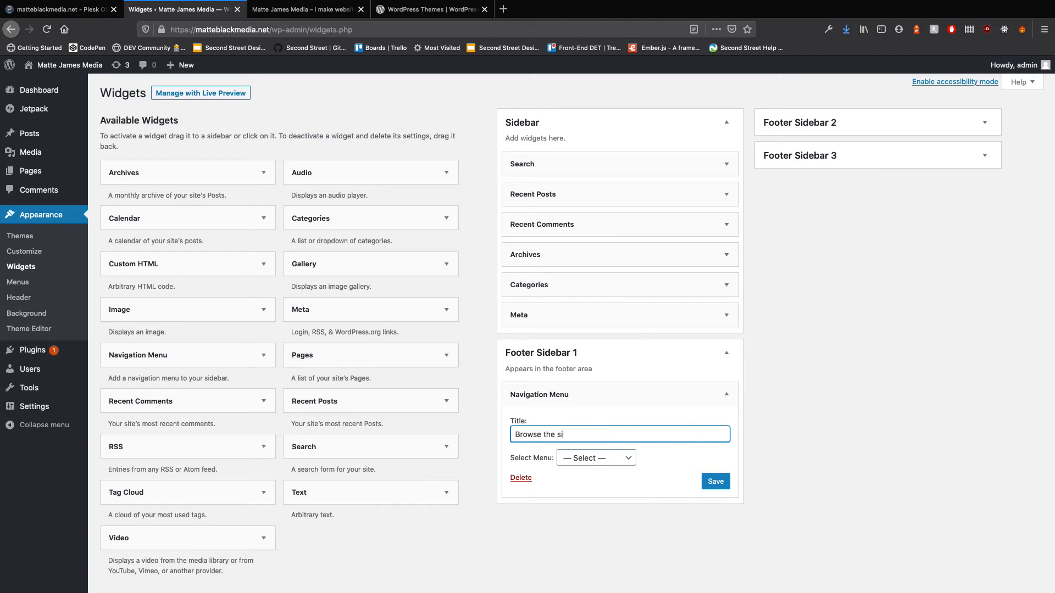
{"action": "left_click", "coordinate": [630, 459]}
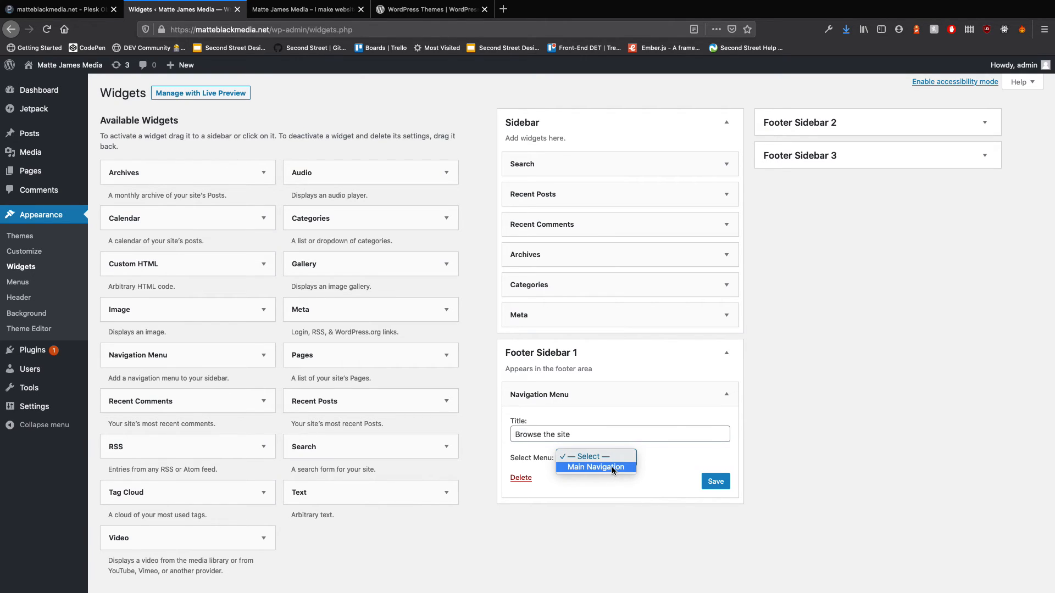
{"action": "left_click", "coordinate": [611, 466]}
{"action": "left_click", "coordinate": [715, 482]}
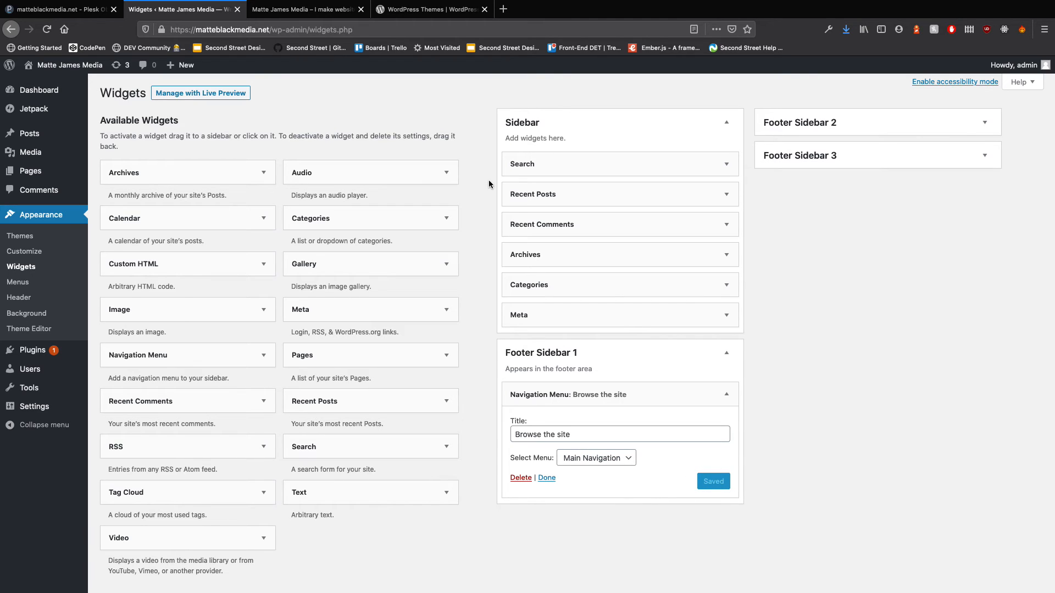
Remove the Recent Comments, Archives and Meta widgets from the Sidebar widget area.
{"action": "left_click_drag", "start_coordinate": [584, 225], "coordinate": [308, 220]}
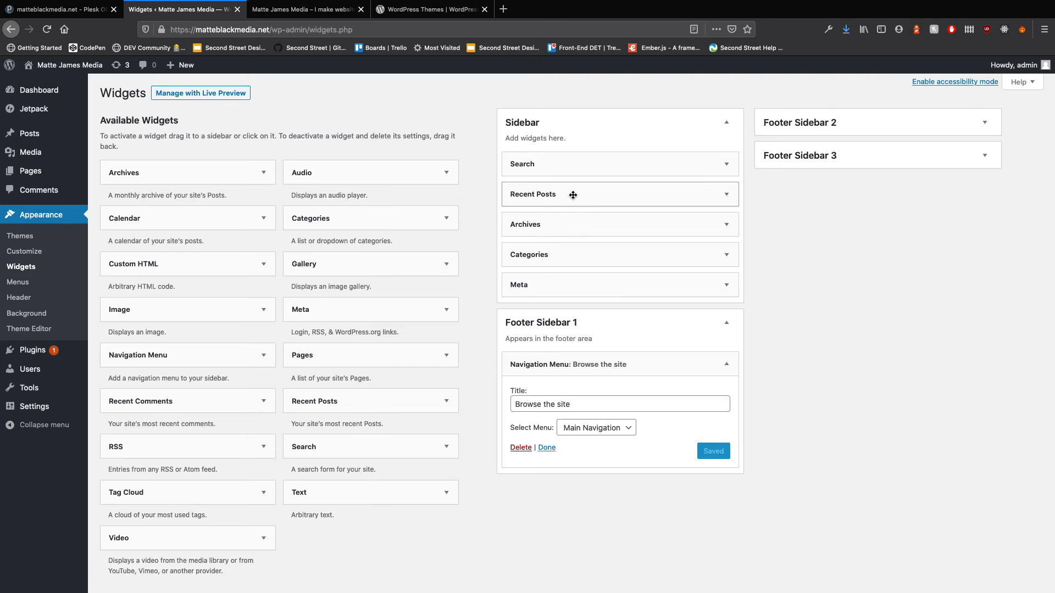
{"action": "left_click_drag", "start_coordinate": [582, 230], "coordinate": [195, 229]}
{"action": "left_click_drag", "start_coordinate": [565, 250], "coordinate": [266, 269]}
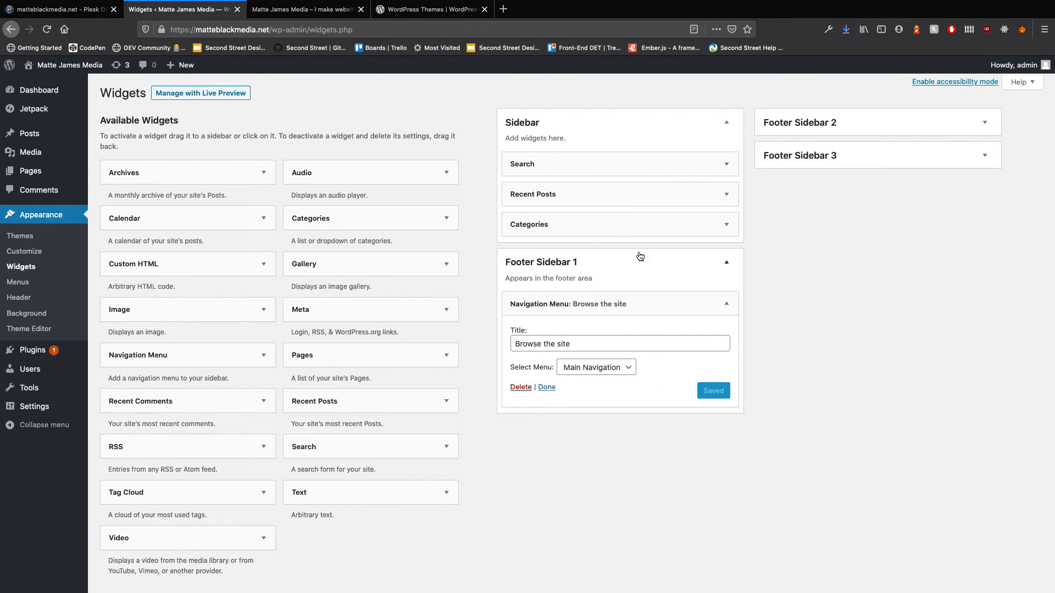
Reload the live site, close the developer tools and examine the footer navigation and the sidebar widgets.
{"action": "left_click", "coordinate": [296, 11]}
{"action": "key", "text": "super+r"}
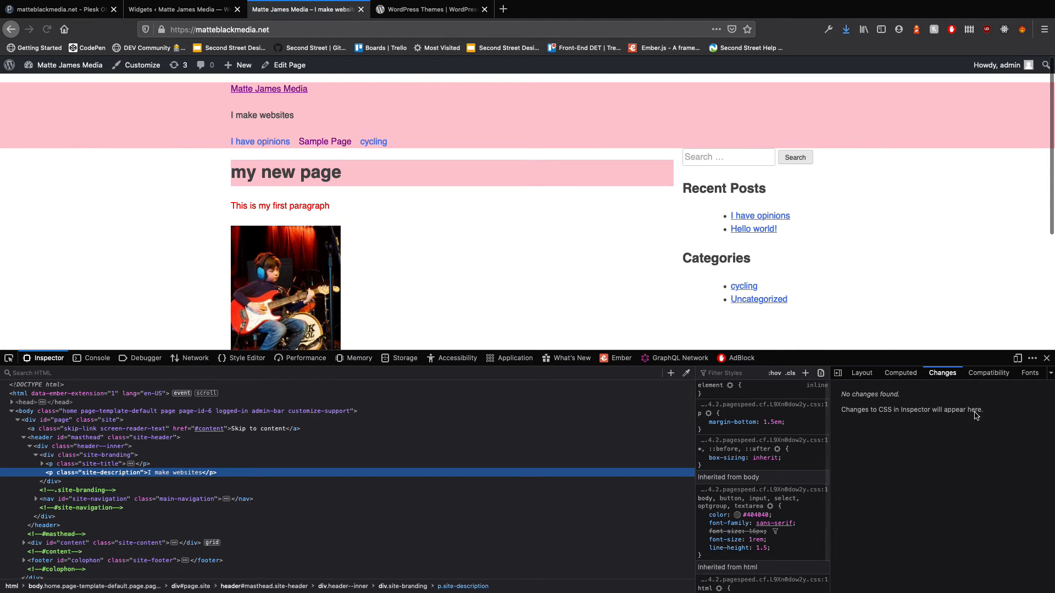
{"action": "left_click", "coordinate": [1047, 357]}
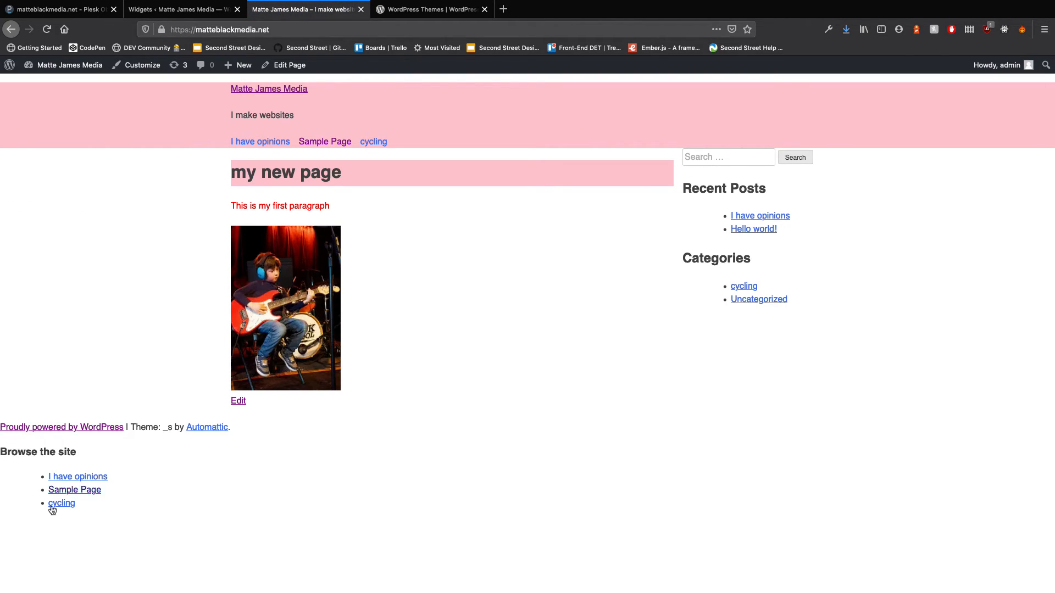
{"action": "left_click_drag", "start_coordinate": [99, 511], "coordinate": [1, 448]}
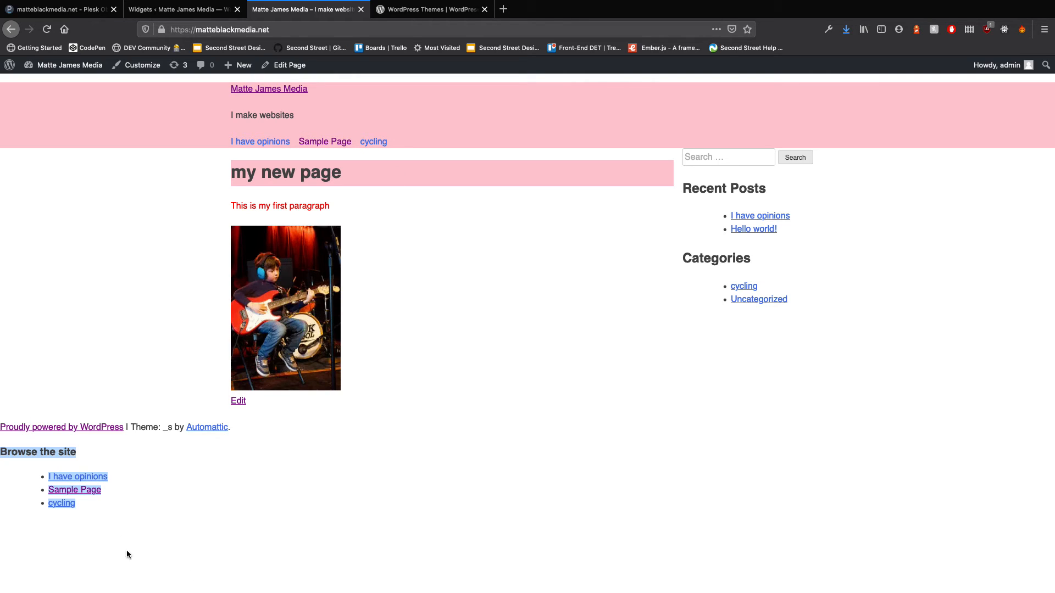
{"action": "left_click", "coordinate": [125, 508]}
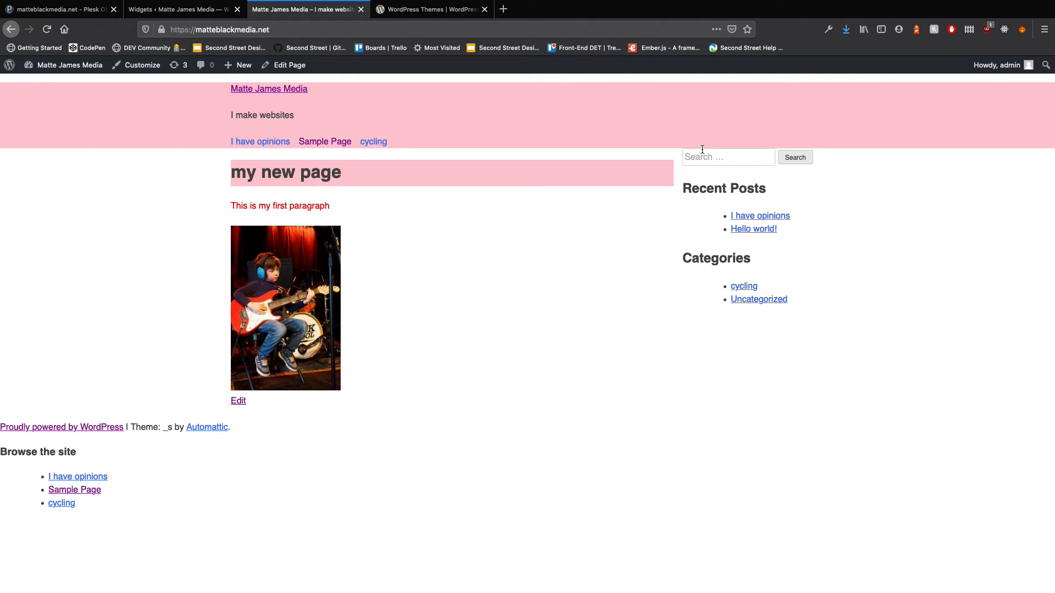
{"action": "left_click_drag", "start_coordinate": [677, 155], "coordinate": [936, 154]}
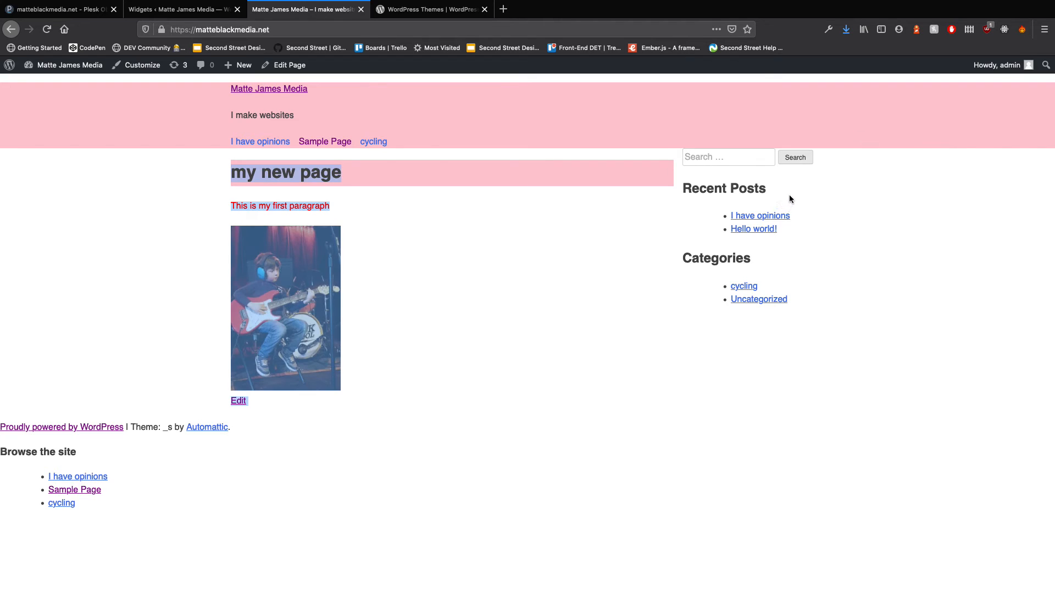
{"action": "left_click", "coordinate": [844, 175]}
{"action": "left_click_drag", "start_coordinate": [817, 235], "coordinate": [676, 257]}
{"action": "left_click", "coordinate": [583, 237]}
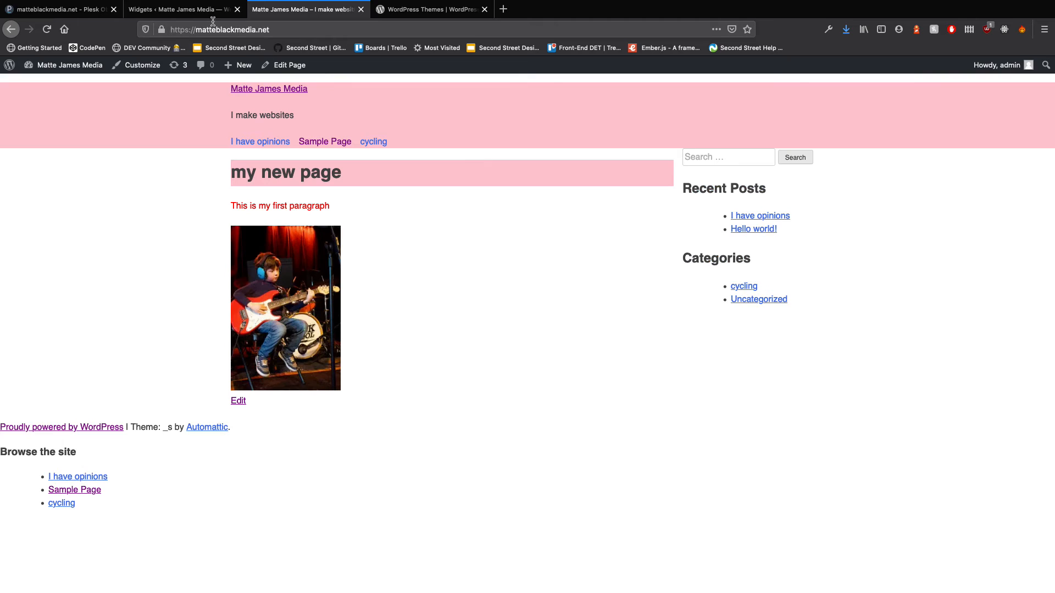
Return to the Widgets admin page and add a Custom HTML widget to the Sidebar area.
{"action": "left_click", "coordinate": [179, 9]}
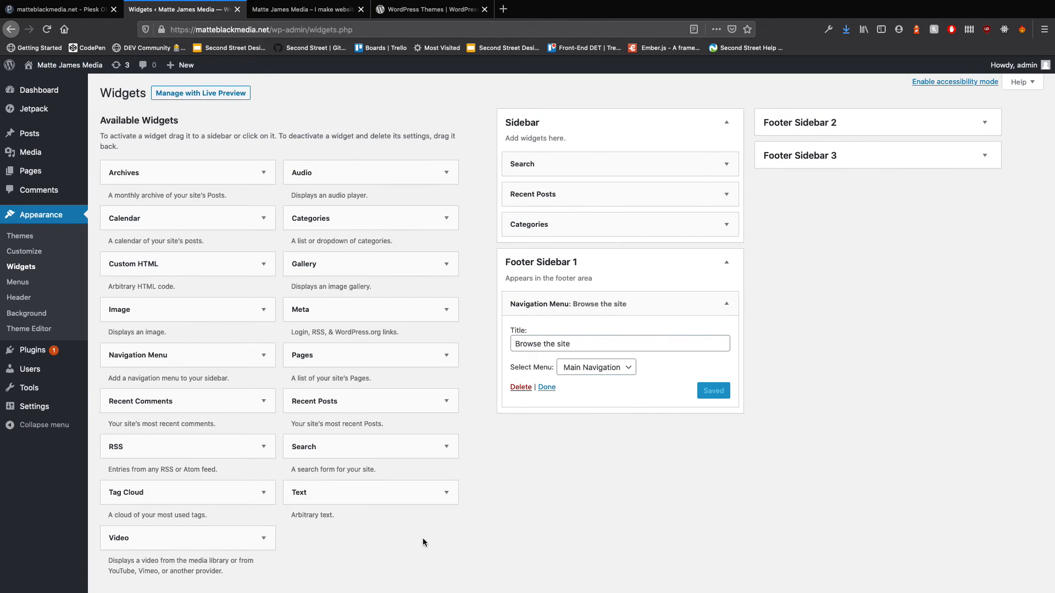
{"action": "scroll", "coordinate": [419, 513], "scroll_direction": "down", "scroll_amount": 1}
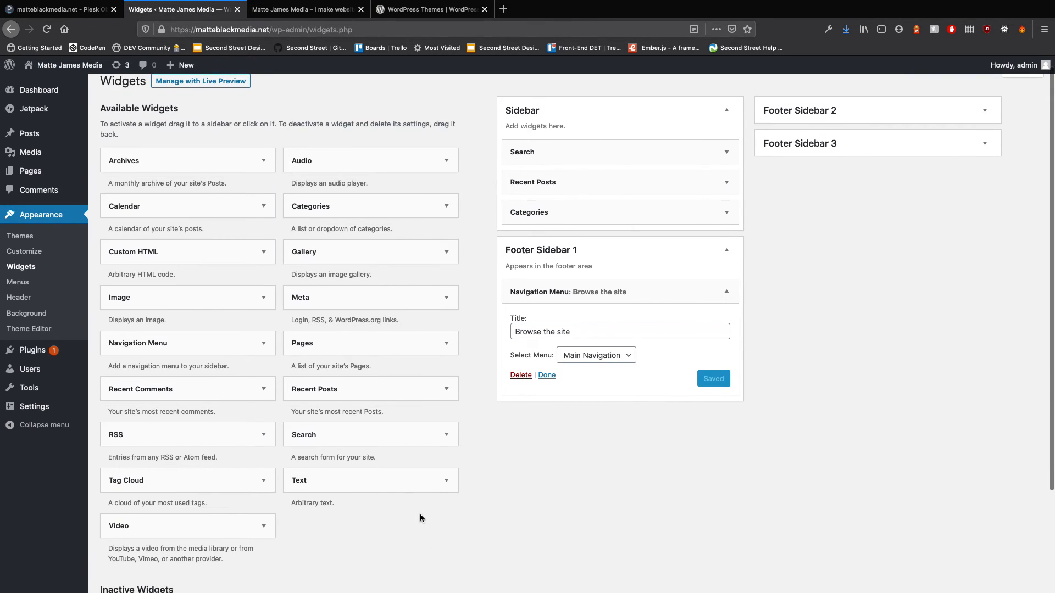
{"action": "left_click", "coordinate": [201, 254]}
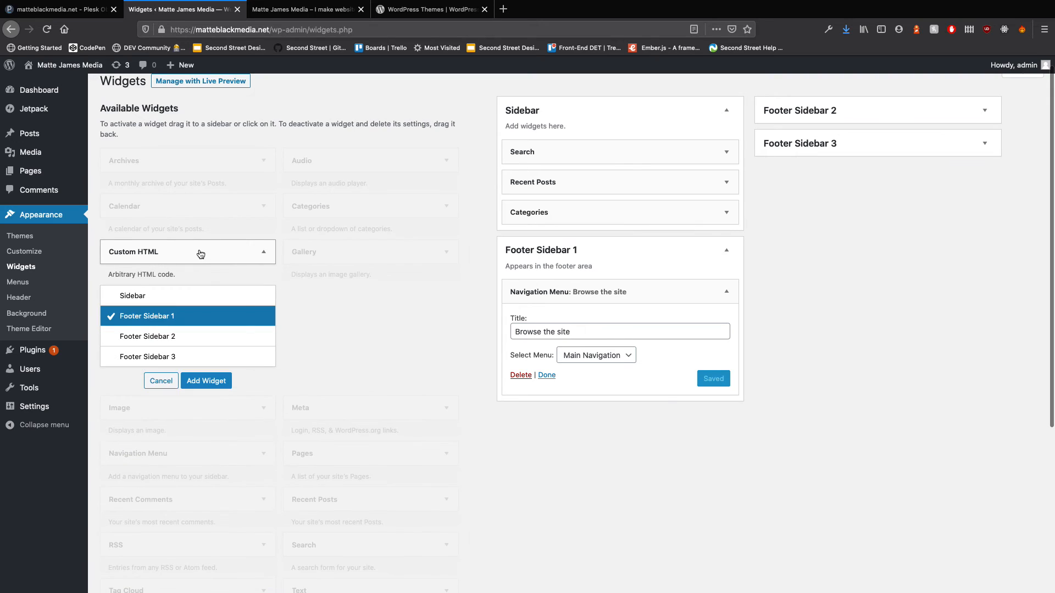
{"action": "left_click", "coordinate": [162, 302]}
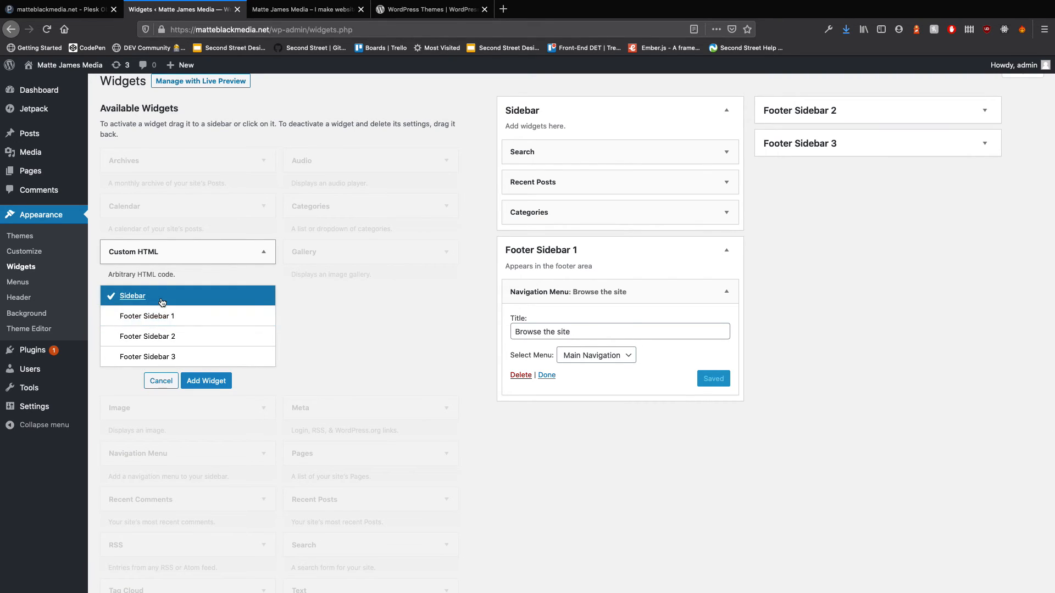
{"action": "left_click", "coordinate": [204, 383]}
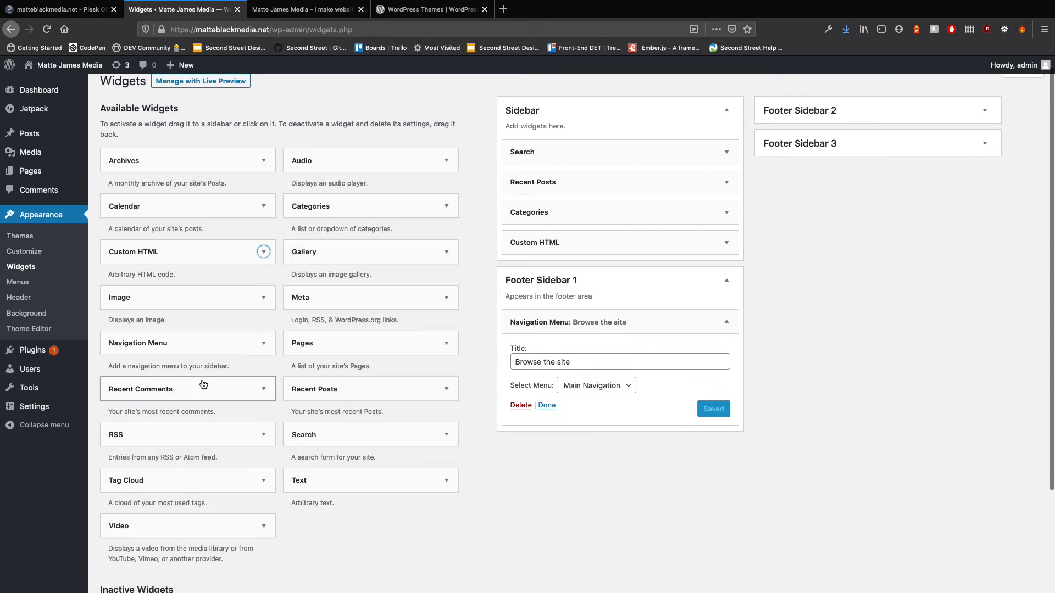
Title the Custom HTML widget "Some custom HTML", enter a <p> paragraph reading "Custom HTML!!!!" as its content and save it.
{"action": "left_click", "coordinate": [564, 286]}
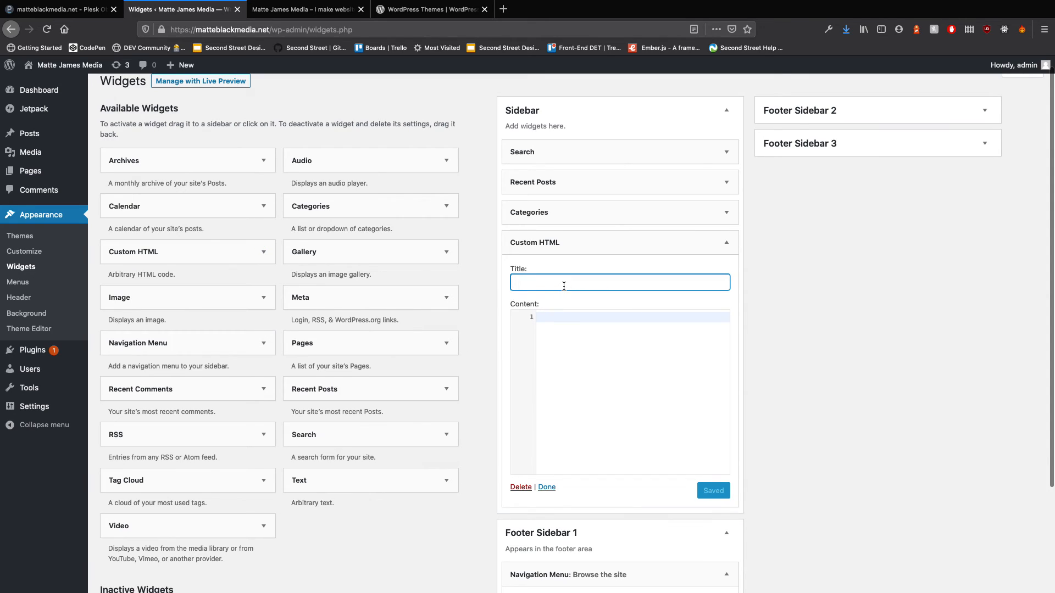
{"action": "type", "text": "Some custom HTML"}
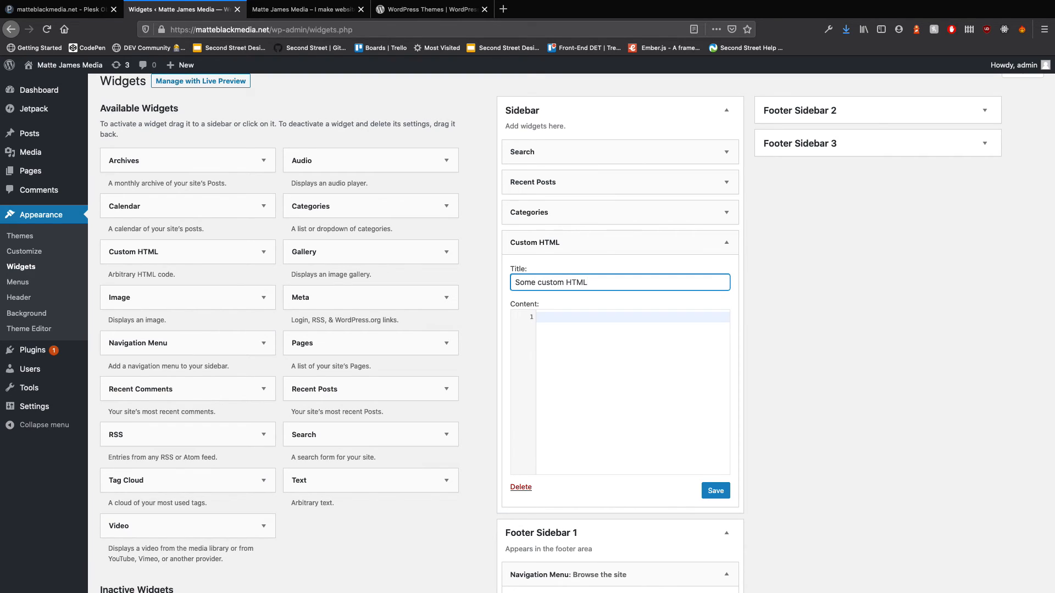
{"action": "left_click", "coordinate": [598, 331]}
{"action": "type", "text": "<p>"}
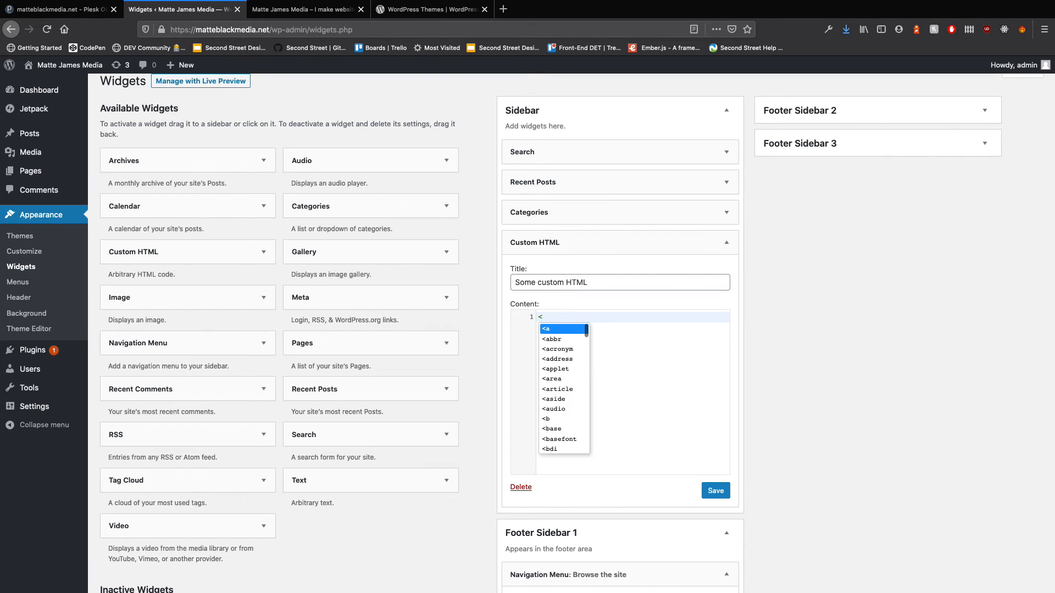
{"action": "key", "text": "Return"}
{"action": "type", "text": "usto"}
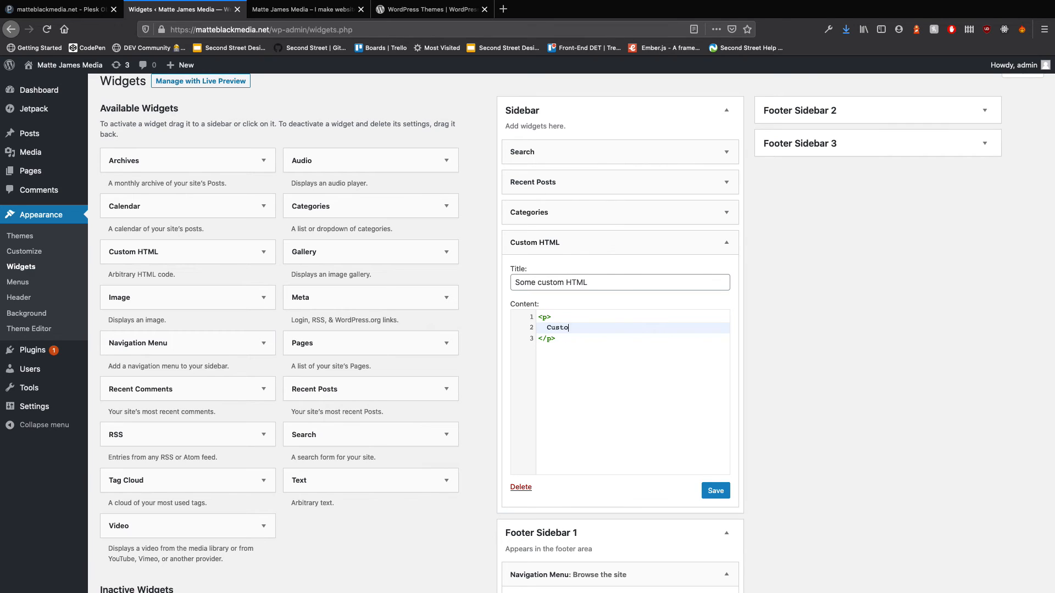
{"action": "type", "text": "m HTML!!!!"}
{"action": "left_click", "coordinate": [715, 491]}
Reload the live site and examine the custom HTML widget in the sidebar.
{"action": "key", "text": "ctrl+Tab"}
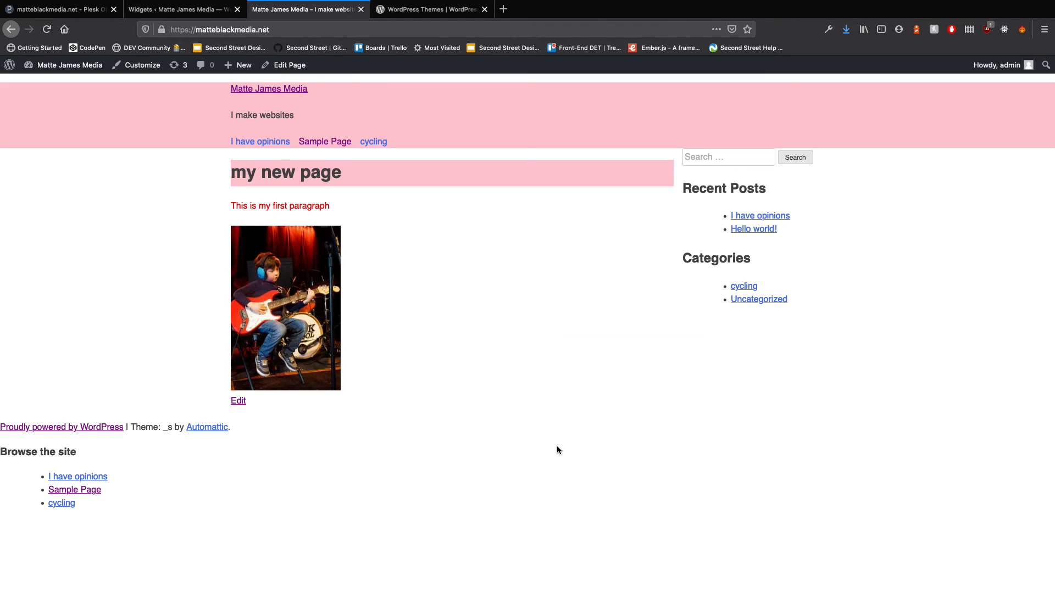
{"action": "key", "text": "super+r"}
{"action": "left_click_drag", "start_coordinate": [749, 361], "coordinate": [685, 325]}
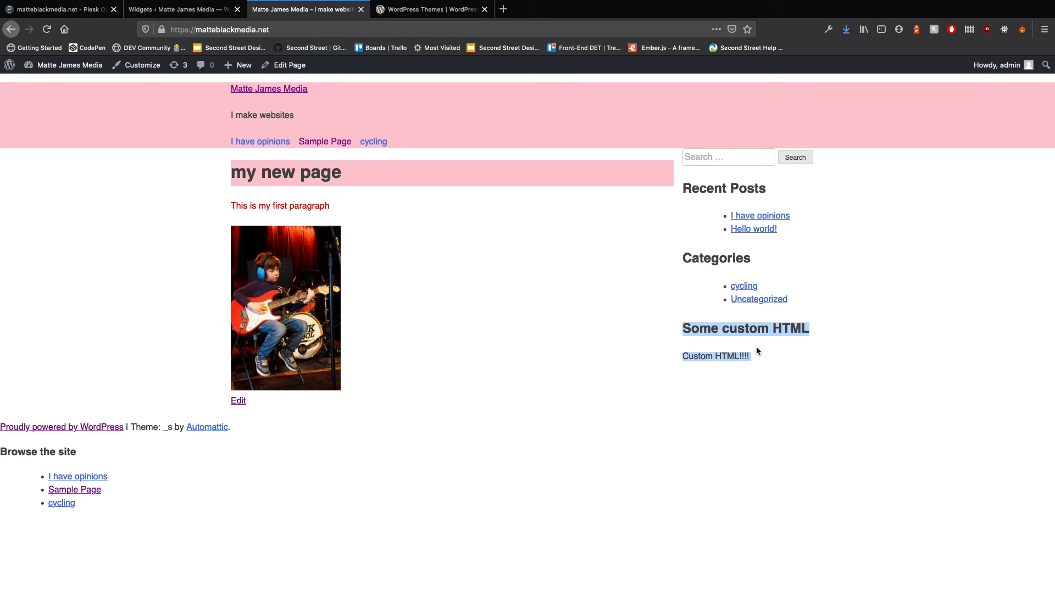
{"action": "left_click", "coordinate": [769, 366]}
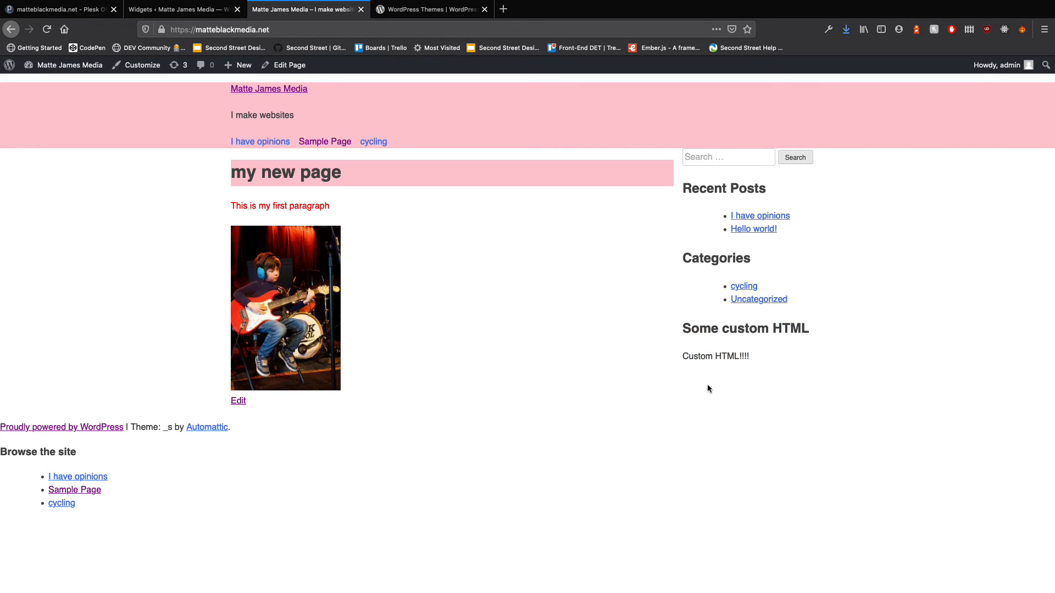
{"action": "left_click_drag", "start_coordinate": [755, 359], "coordinate": [637, 355]}
{"action": "left_click", "coordinate": [823, 378]}
{"action": "left_click", "coordinate": [179, 10]}
{"action": "left_click", "coordinate": [297, 10]}
Inspect the footer's "Browse the site" heading in the developer tools and collapse the footer-sidebar div.
{"action": "right_click", "coordinate": [38, 446]}
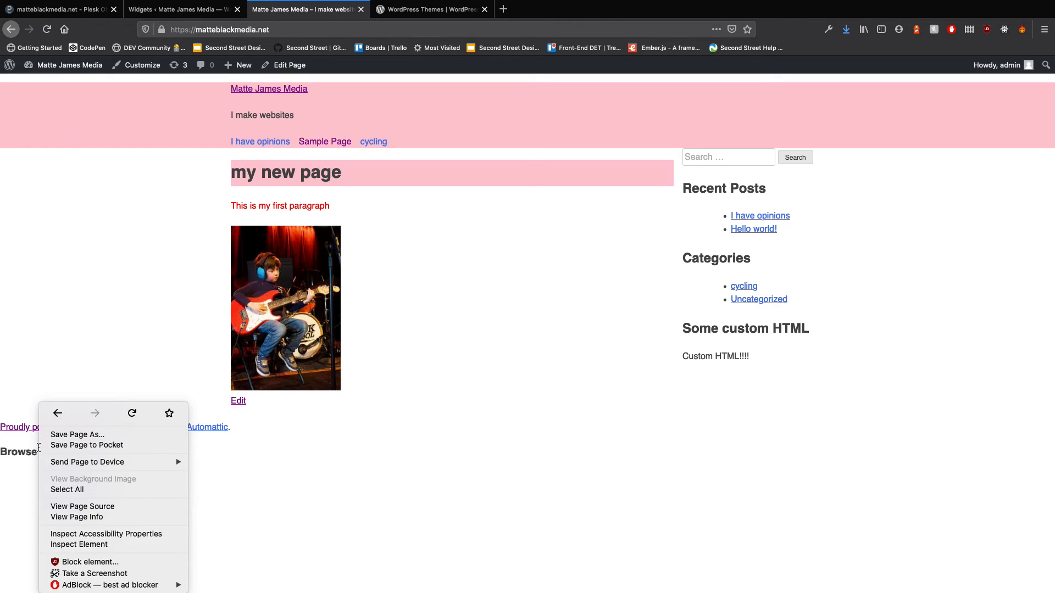
{"action": "left_click", "coordinate": [84, 545]}
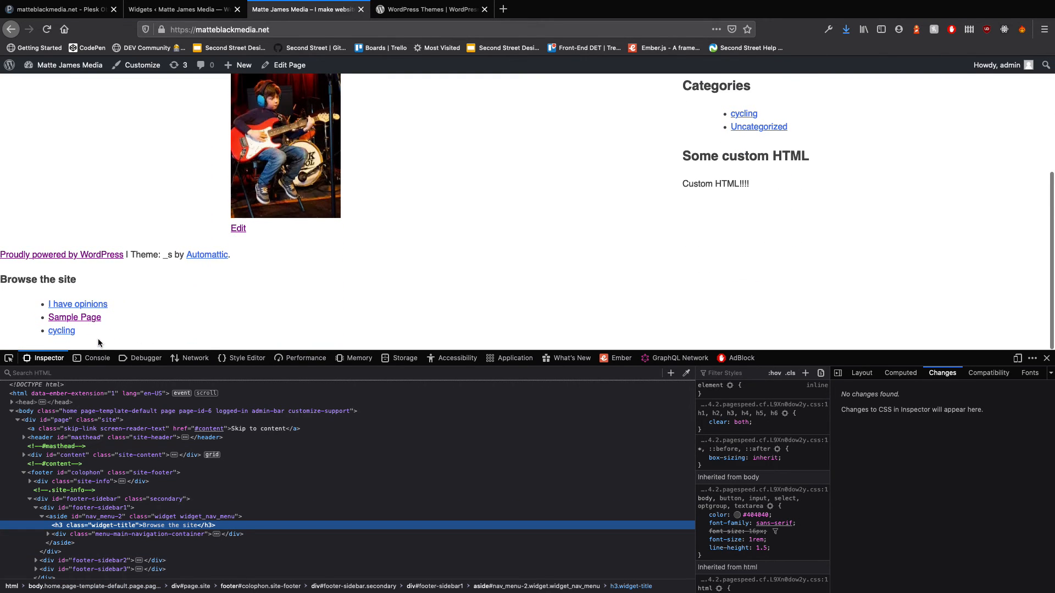
{"action": "left_click", "coordinate": [31, 501]}
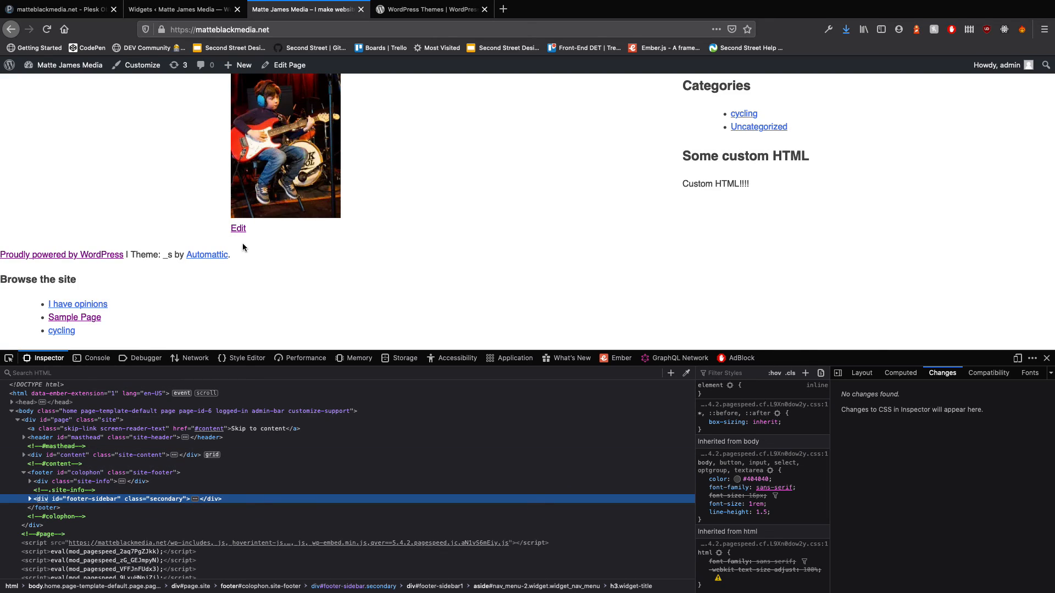
Open the Customizer, check the footer element's class on the live site and open the Additional CSS editor.
{"action": "left_click", "coordinate": [219, 11]}
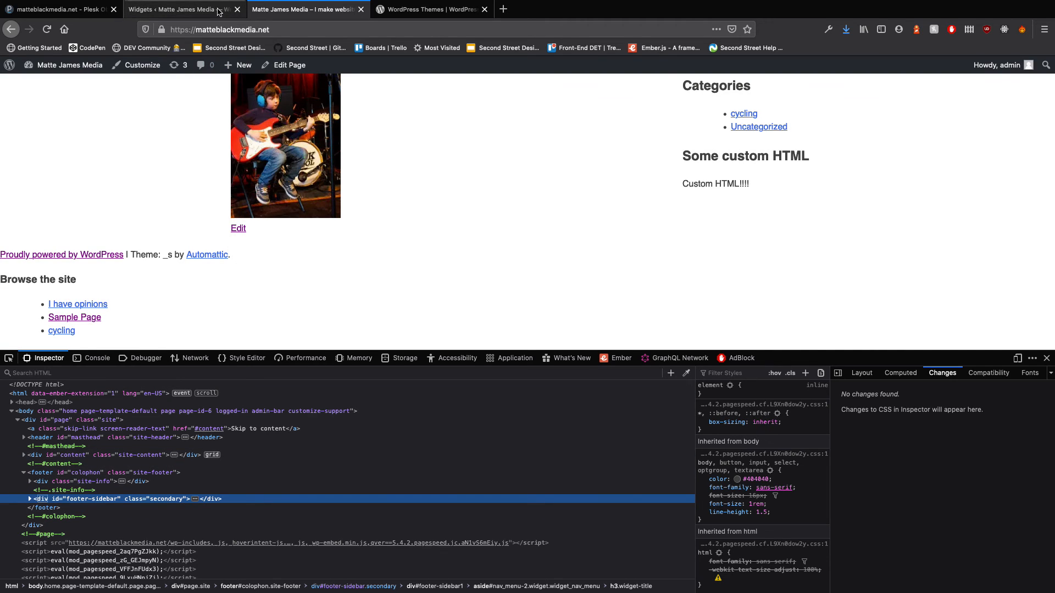
{"action": "left_click", "coordinate": [57, 251]}
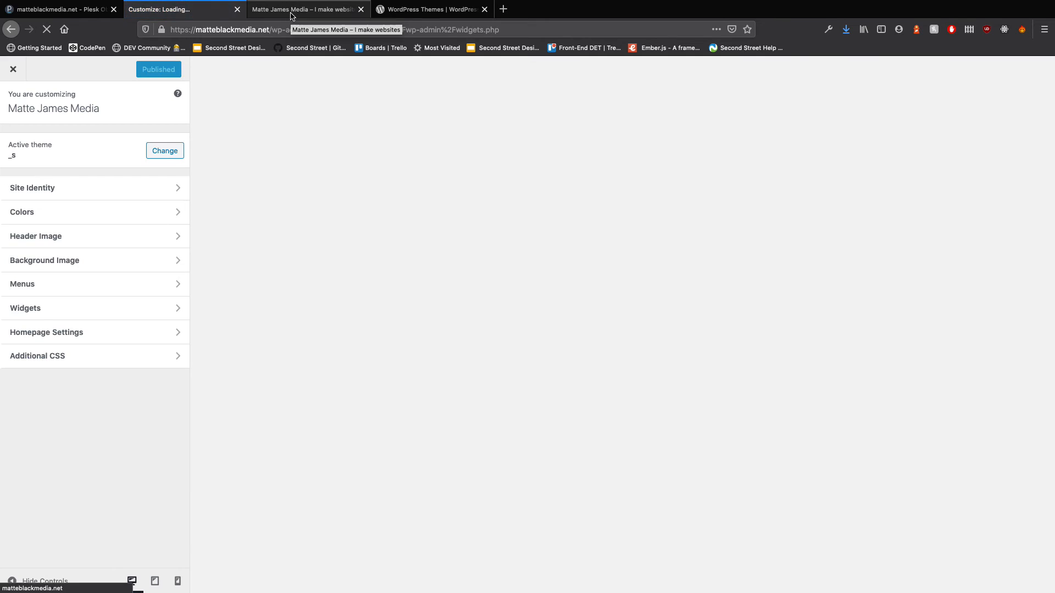
{"action": "left_click", "coordinate": [291, 15]}
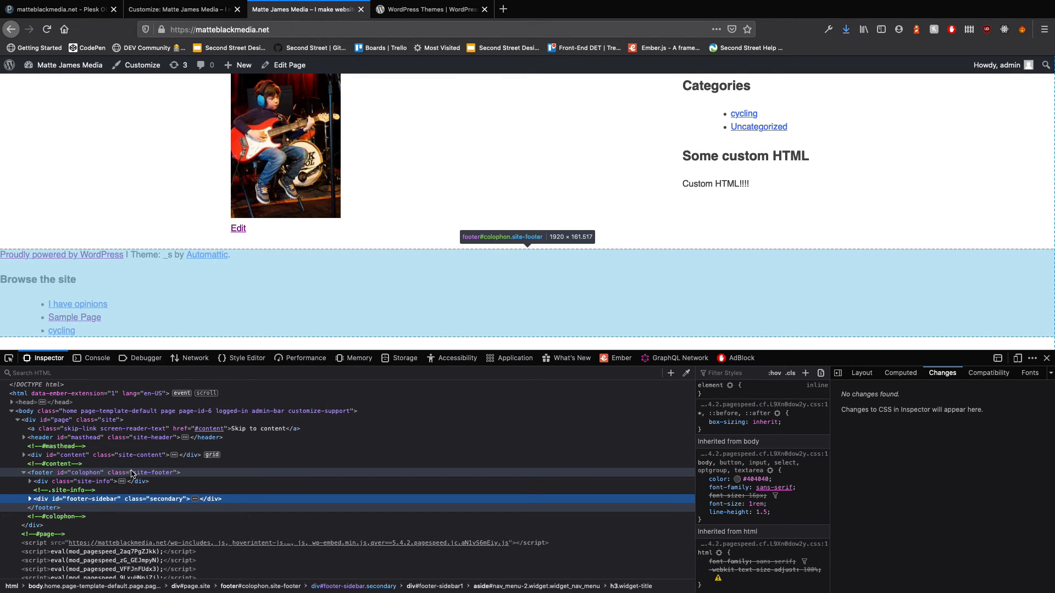
{"action": "left_click", "coordinate": [176, 9]}
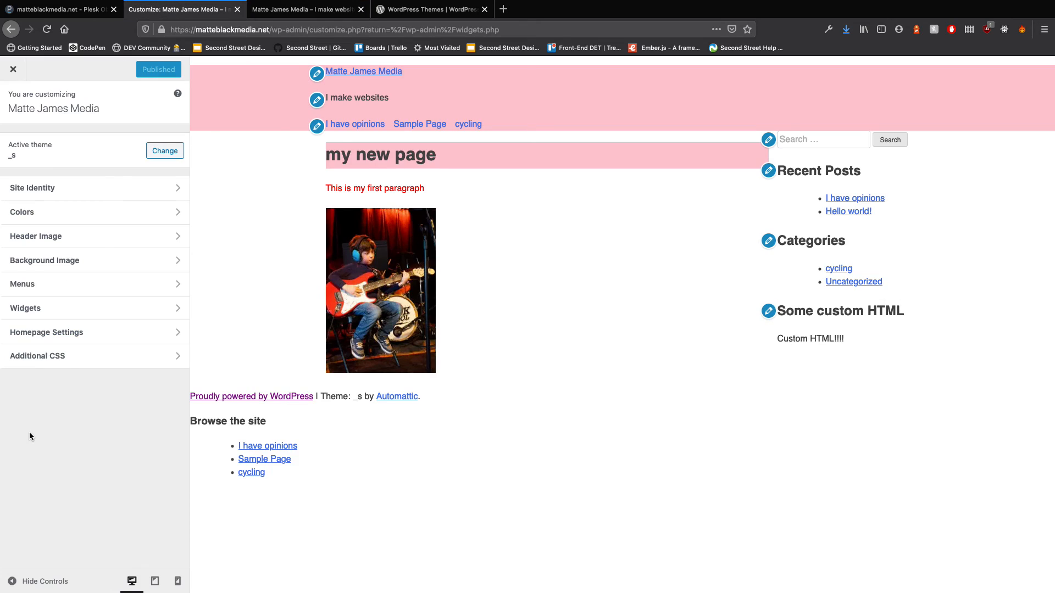
{"action": "left_click", "coordinate": [64, 356]}
{"action": "left_click", "coordinate": [49, 439]}
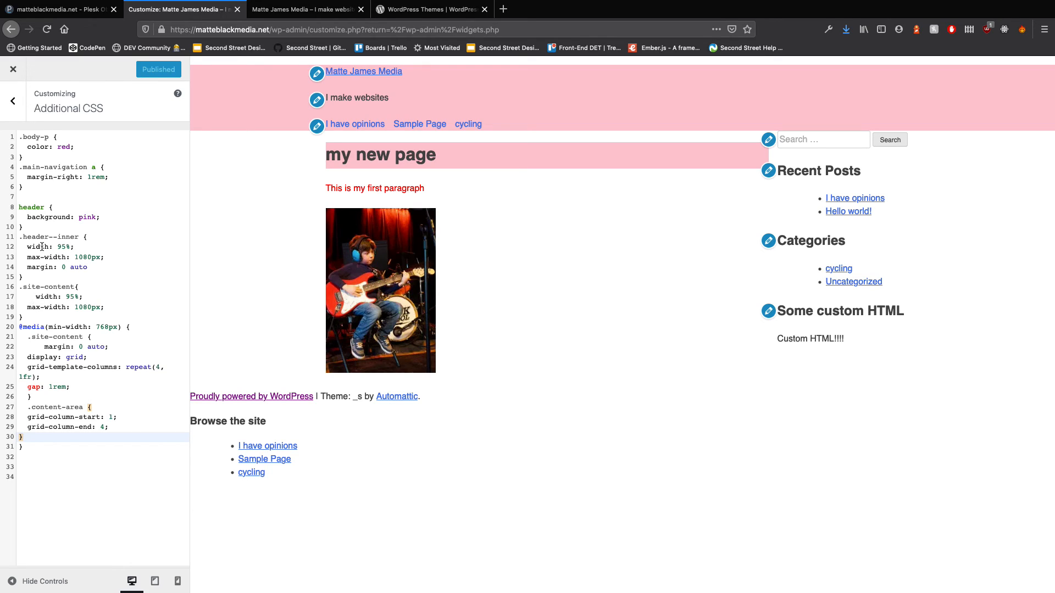
Add .site-footer to the selector of the .header--inner rule, publish the CSS and switch to the live site.
{"action": "left_click_drag", "start_coordinate": [26, 247], "coordinate": [105, 265]}
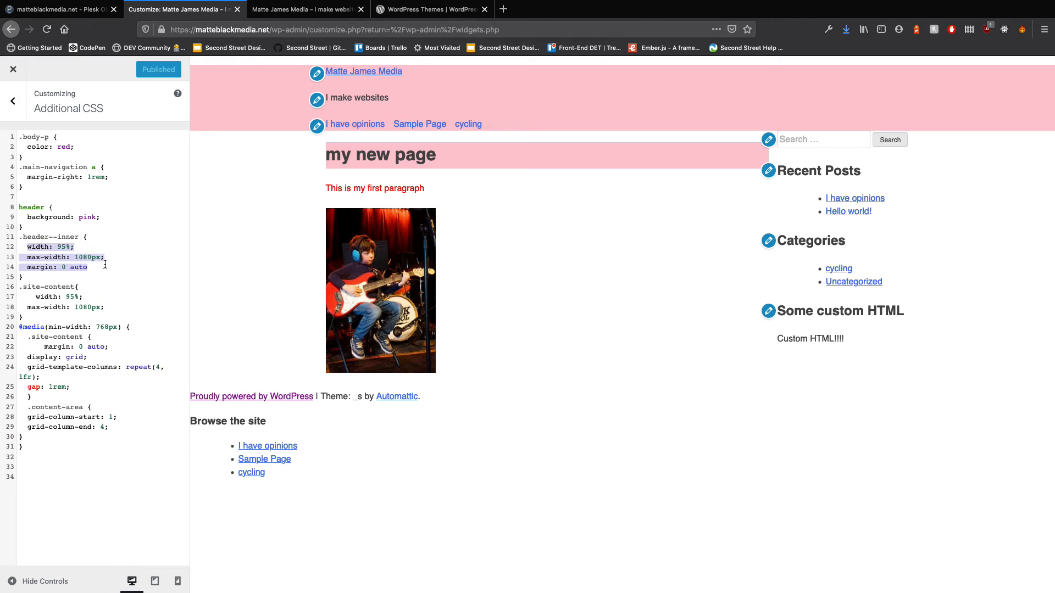
{"action": "left_click", "coordinate": [82, 237]}
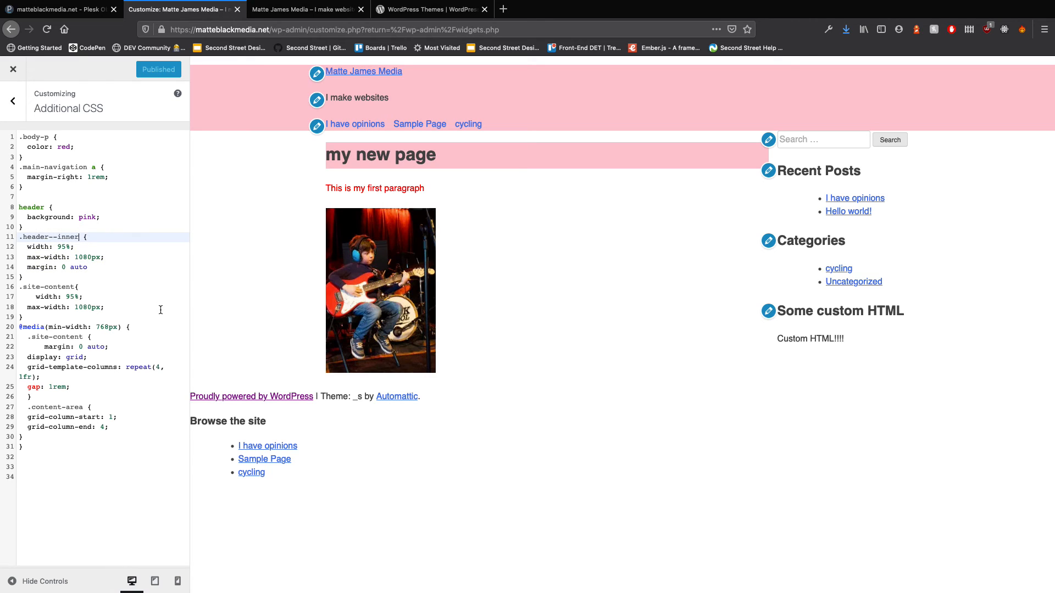
{"action": "type", "text": ", "}
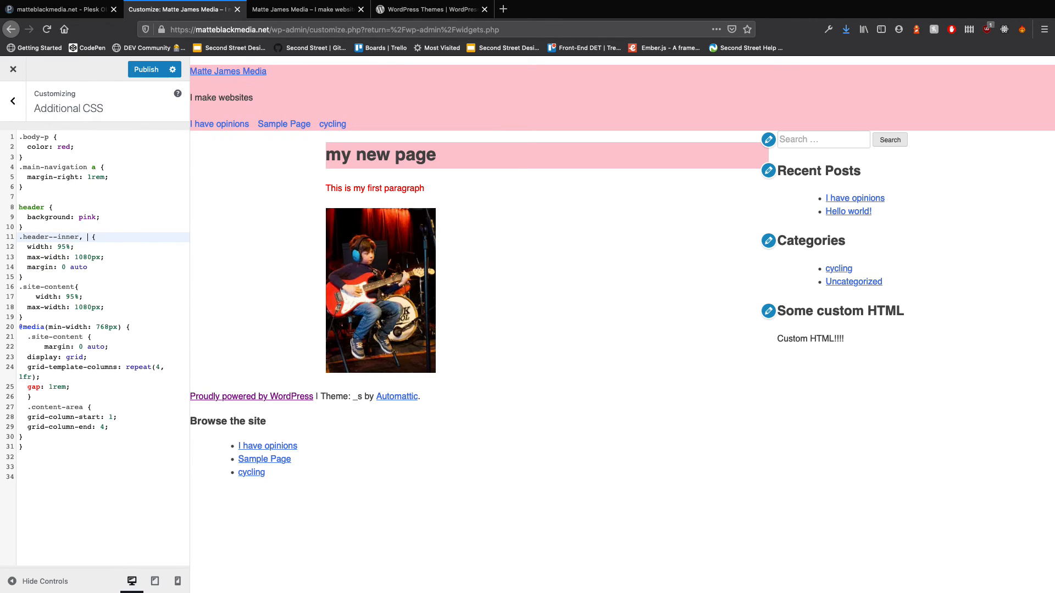
{"action": "type", "text": ".site-foot"}
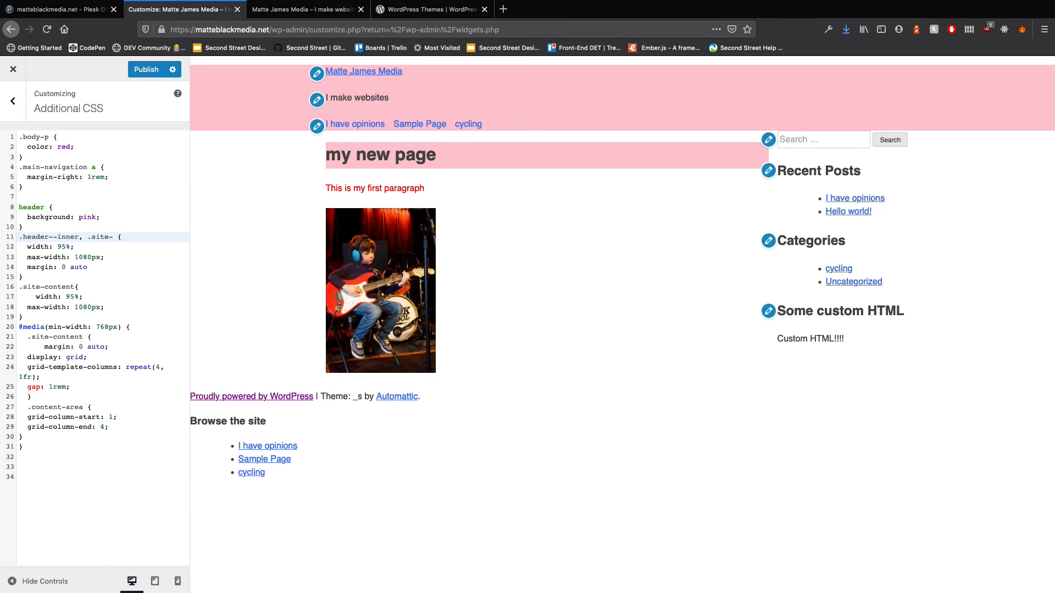
{"action": "type", "text": "er"}
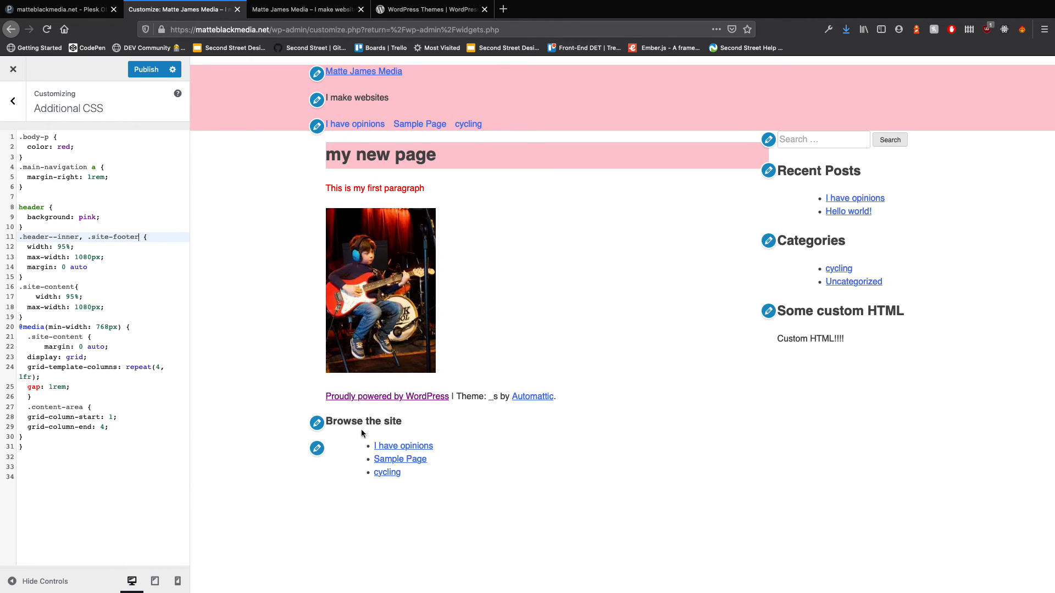
{"action": "left_click", "coordinate": [139, 70]}
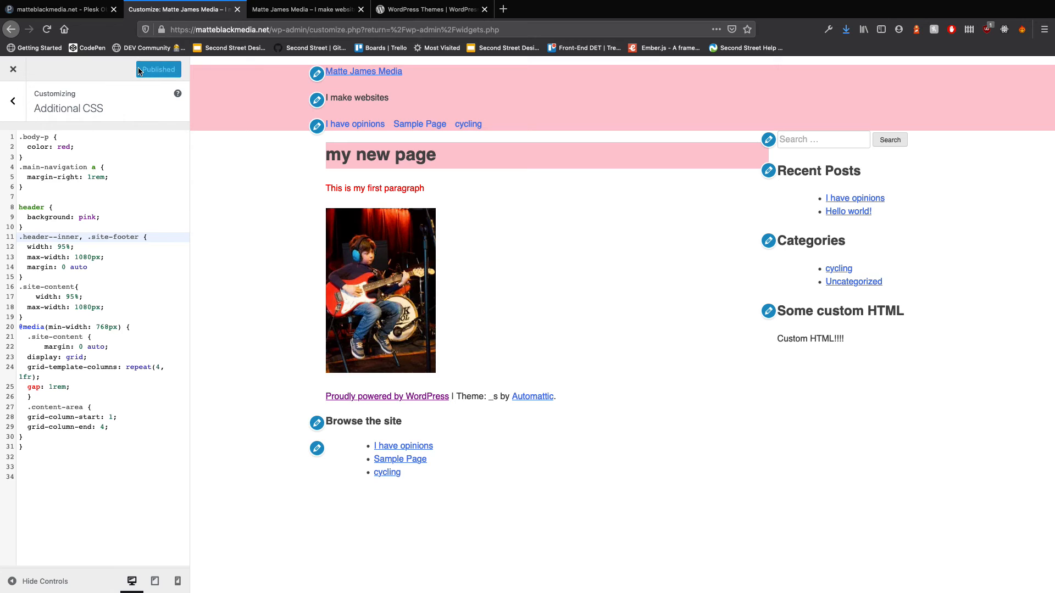
{"action": "left_click", "coordinate": [299, 15]}
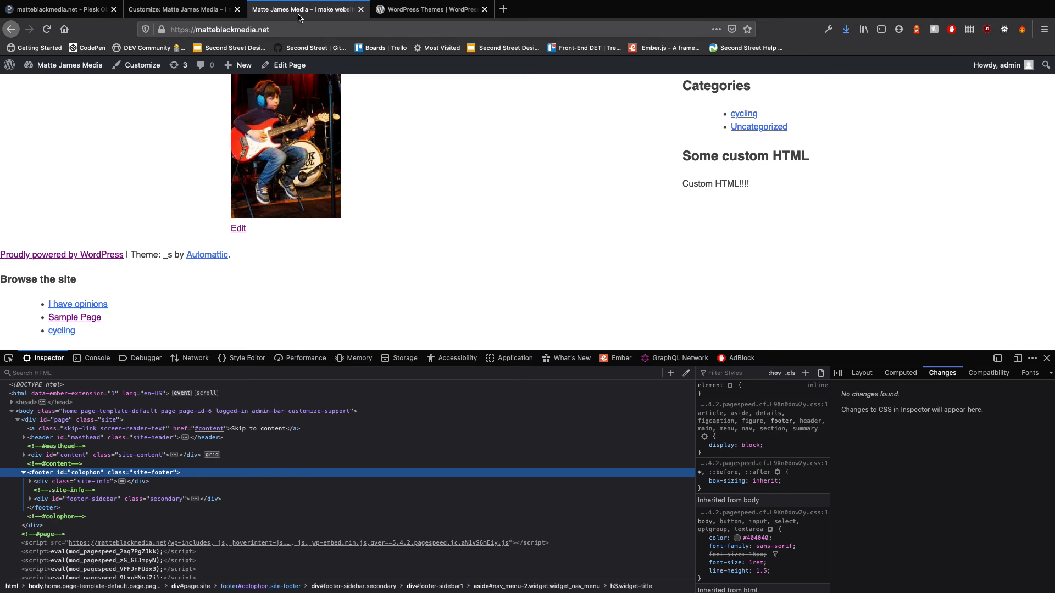
Reload the live site, close the developer tools and examine the footer's alignment with the page content.
{"action": "key", "text": "super+r"}
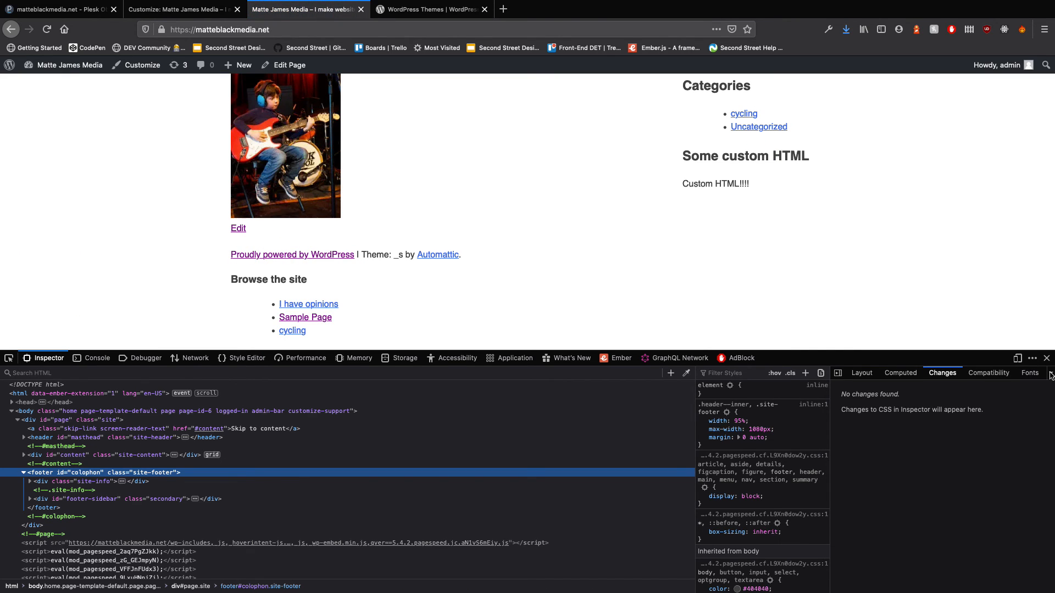
{"action": "left_click", "coordinate": [1046, 359]}
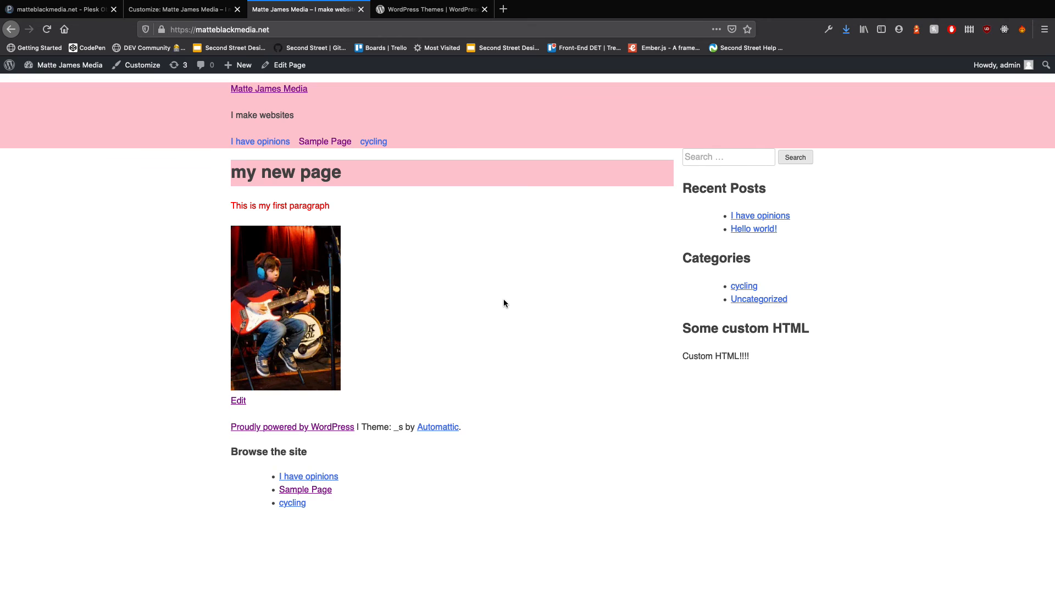
{"action": "left_click_drag", "start_coordinate": [236, 414], "coordinate": [427, 500]}
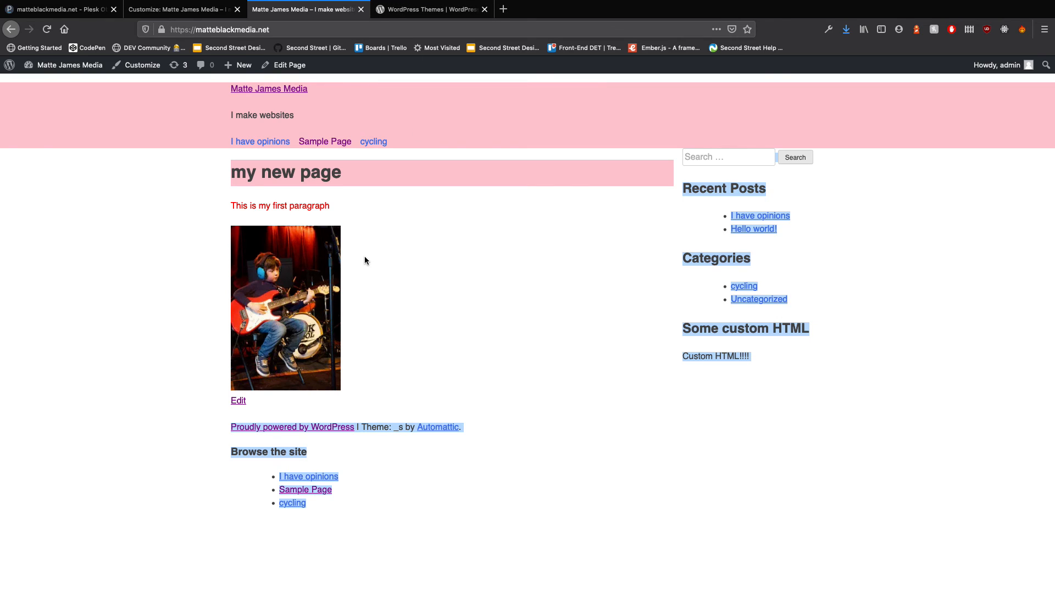
{"action": "left_click", "coordinate": [876, 169]}
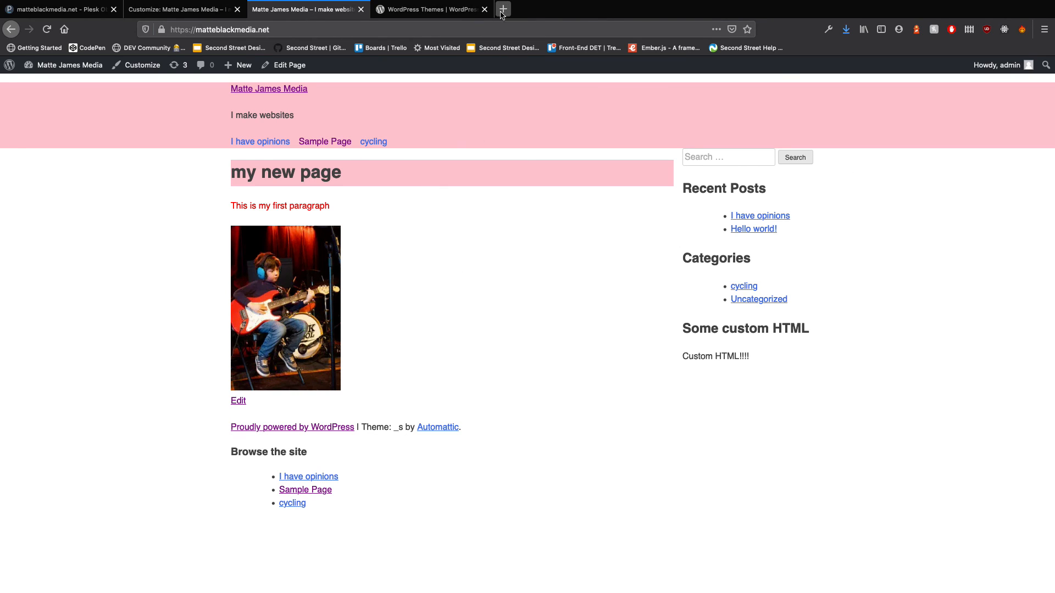
Leave the Customizer, start a new page and enter an opening <p> tag in its text editor.
{"action": "left_click", "coordinate": [176, 9]}
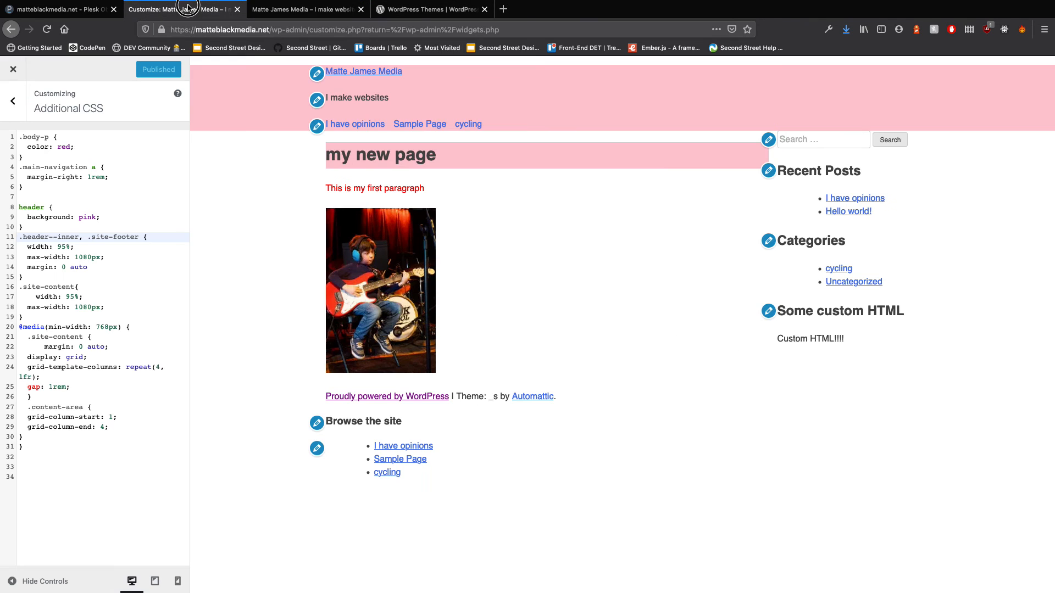
{"action": "left_click", "coordinate": [13, 69]}
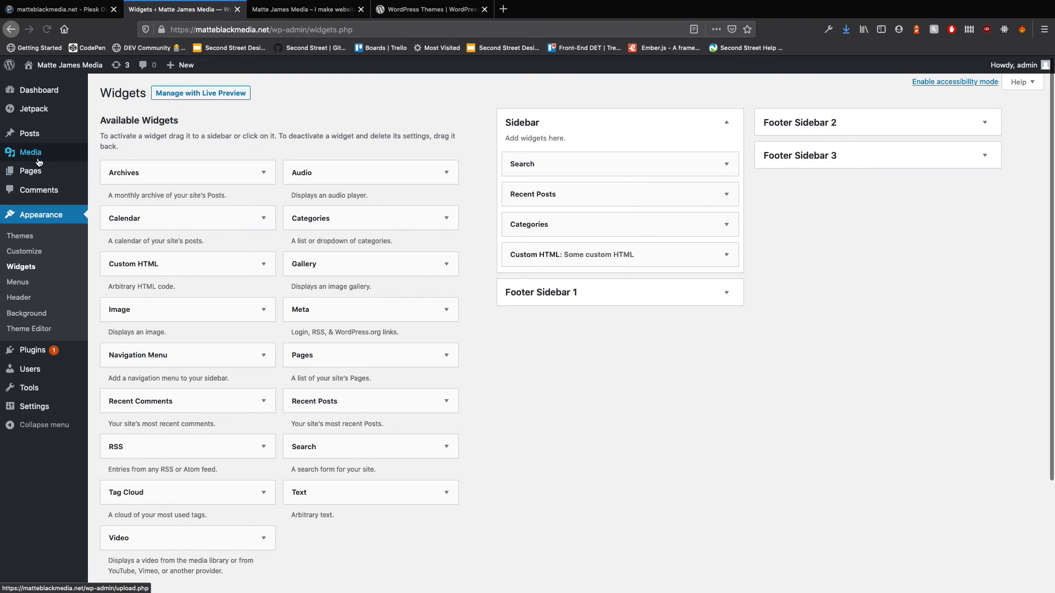
{"action": "mouse_move", "coordinate": [39, 175]}
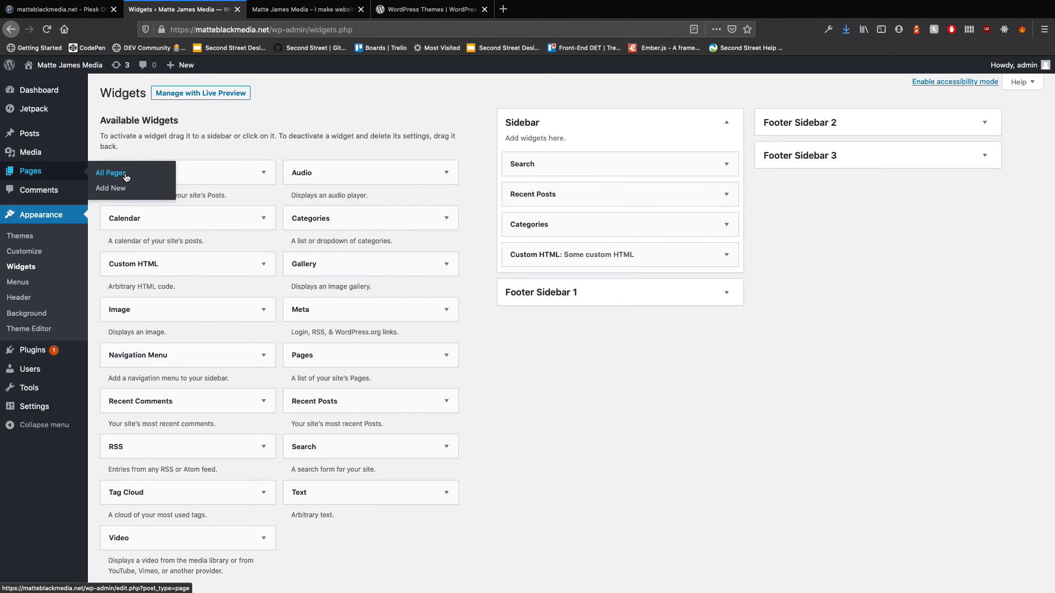
{"action": "left_click", "coordinate": [119, 190]}
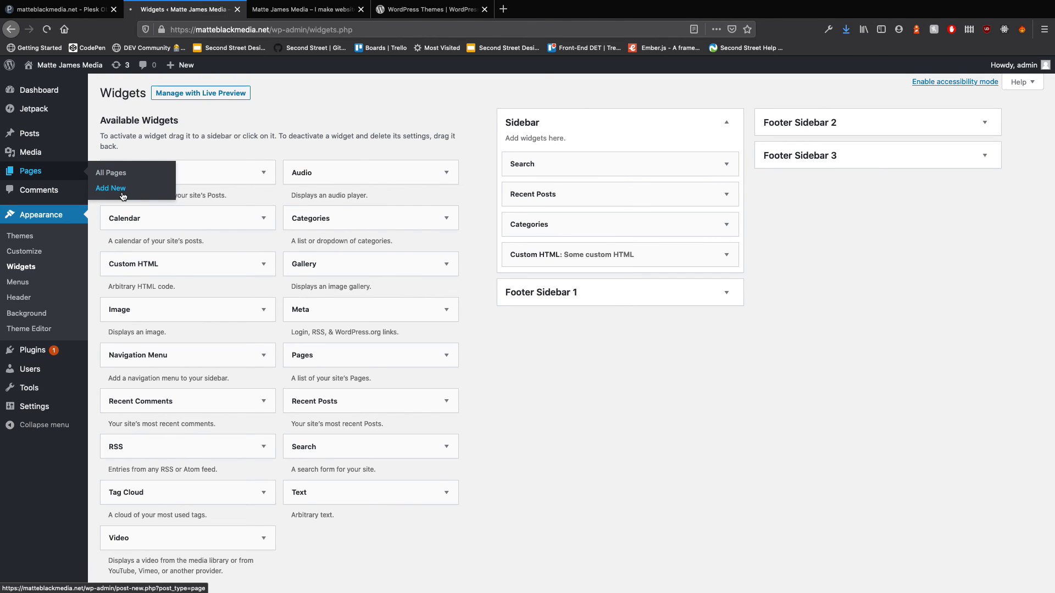
{"action": "left_click", "coordinate": [372, 225]}
{"action": "type", "text": "<p>"}
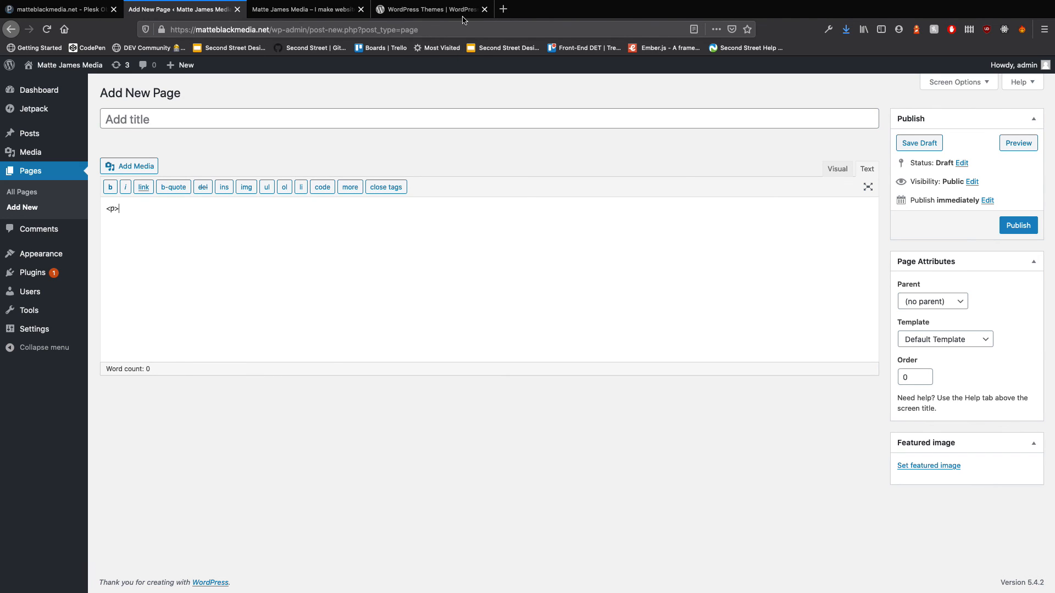
Search the web for "syntax highlighting for wordpress editor plugin" and open the HTML Editor Syntax Highlighter plugin page.
{"action": "left_click", "coordinate": [503, 10]}
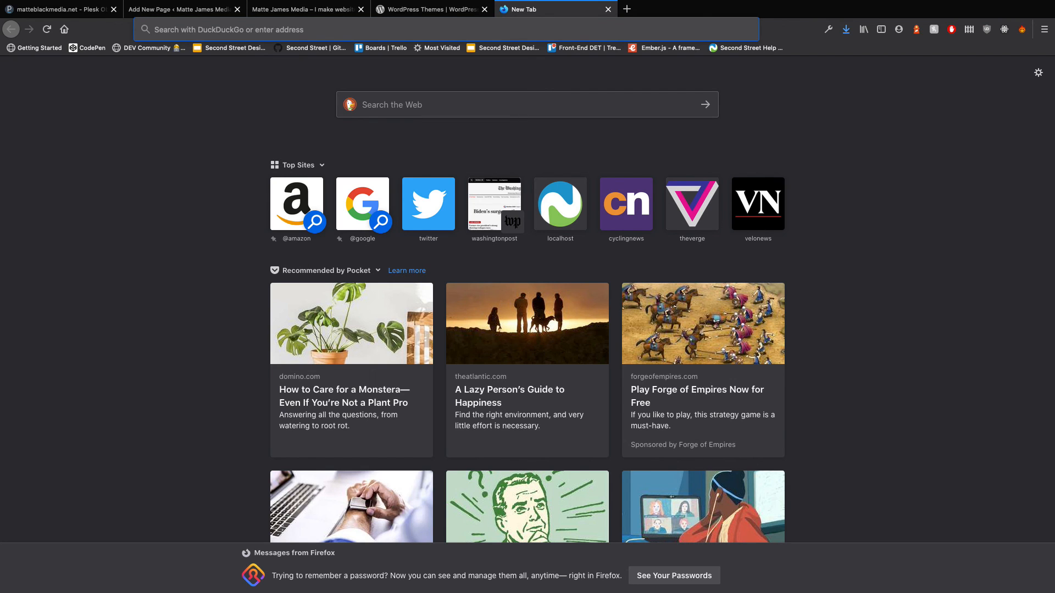
{"action": "type", "text": "syntax highlighting for wordpress editor plugin"}
{"action": "key", "text": "Return"}
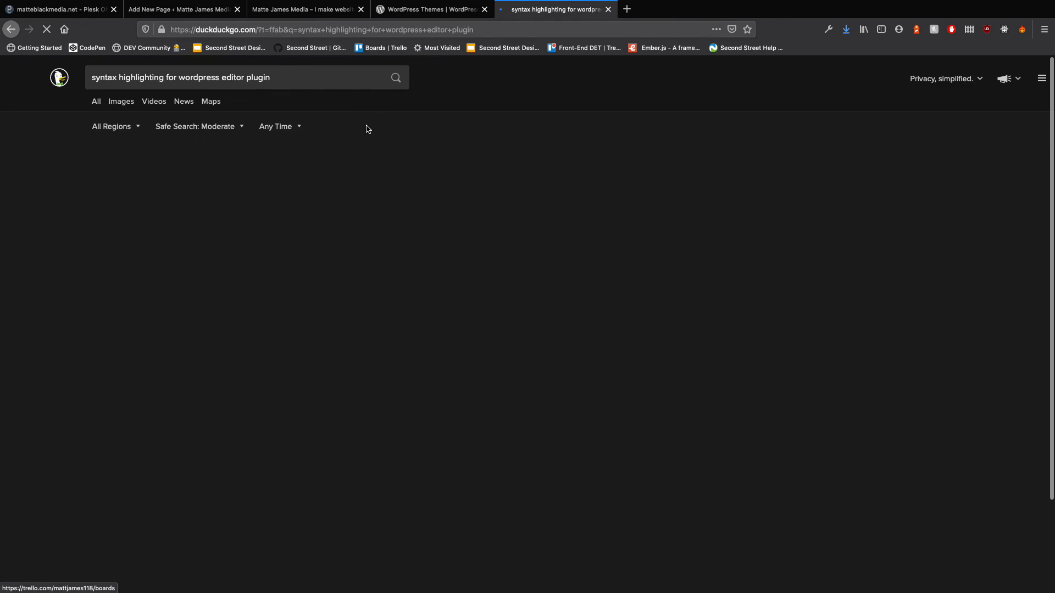
{"action": "left_click", "coordinate": [285, 156]}
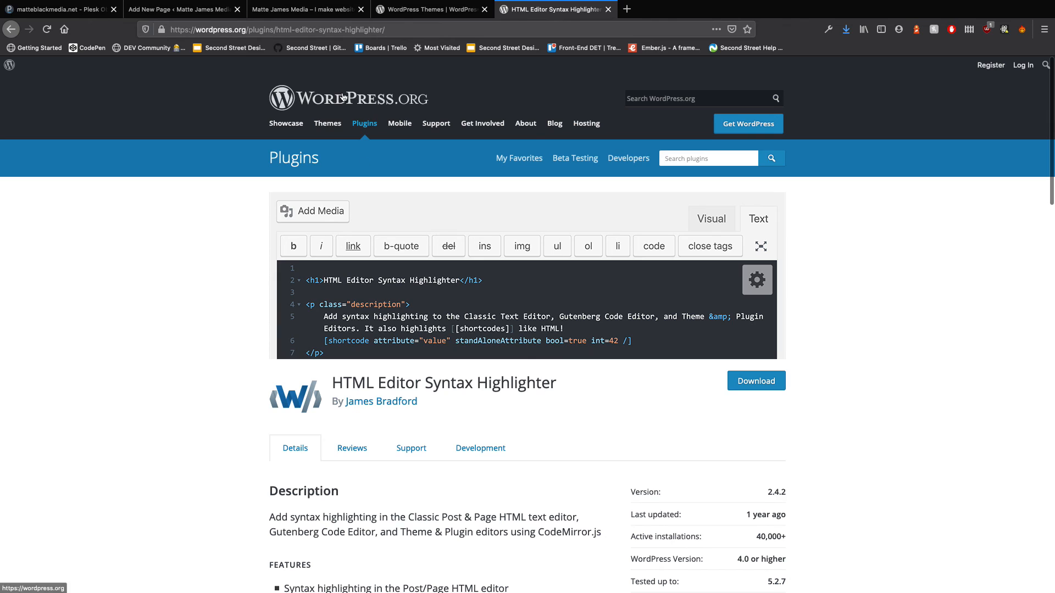
Return to the site's admin, discard the unsaved new page and open the page for adding plugins.
{"action": "left_click", "coordinate": [178, 10]}
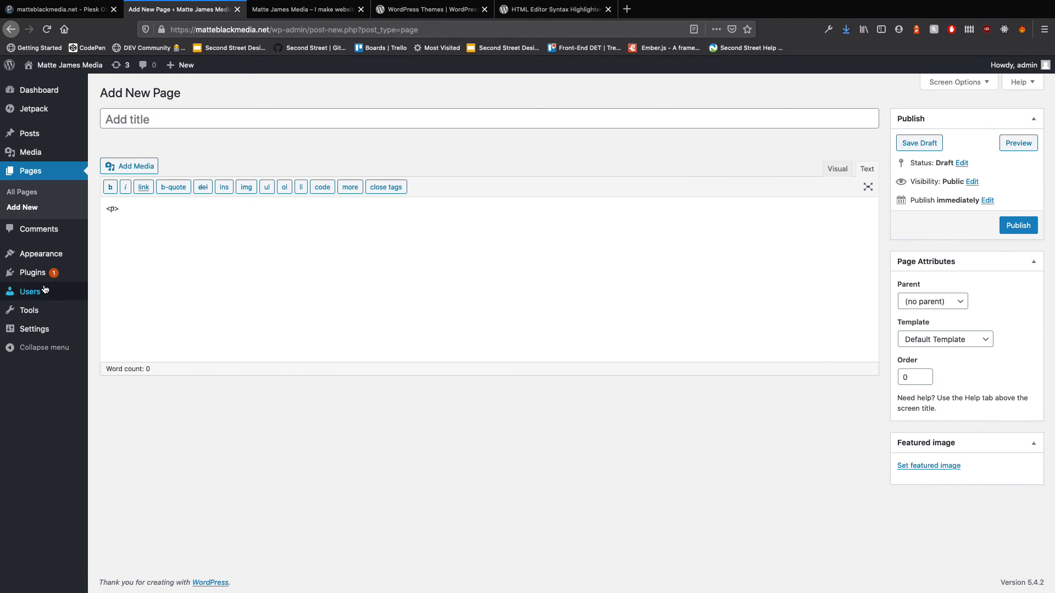
{"action": "mouse_move", "coordinate": [50, 273]}
{"action": "left_click", "coordinate": [116, 291]}
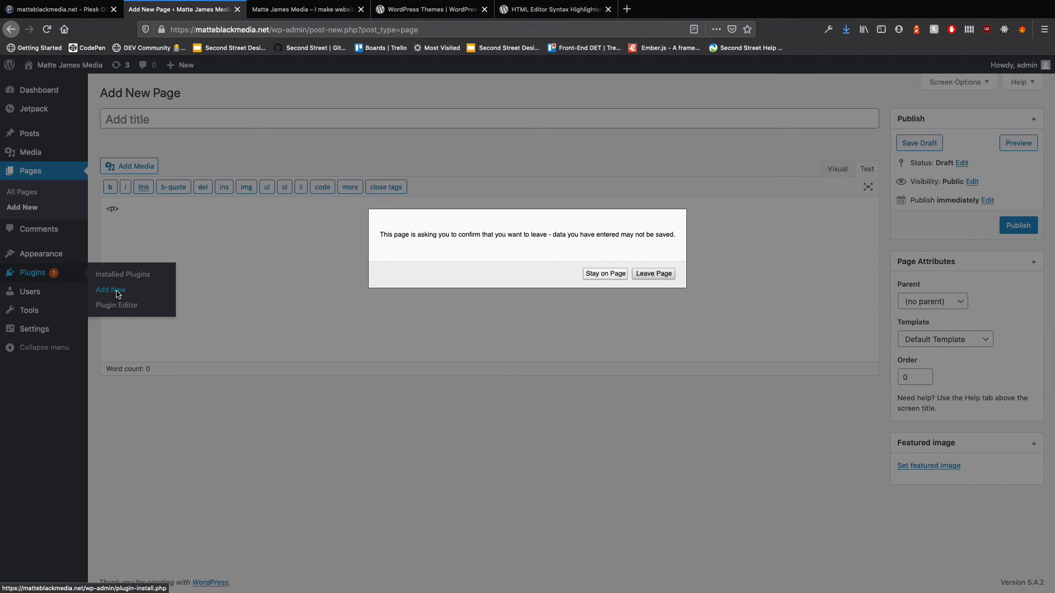
{"action": "left_click", "coordinate": [640, 275]}
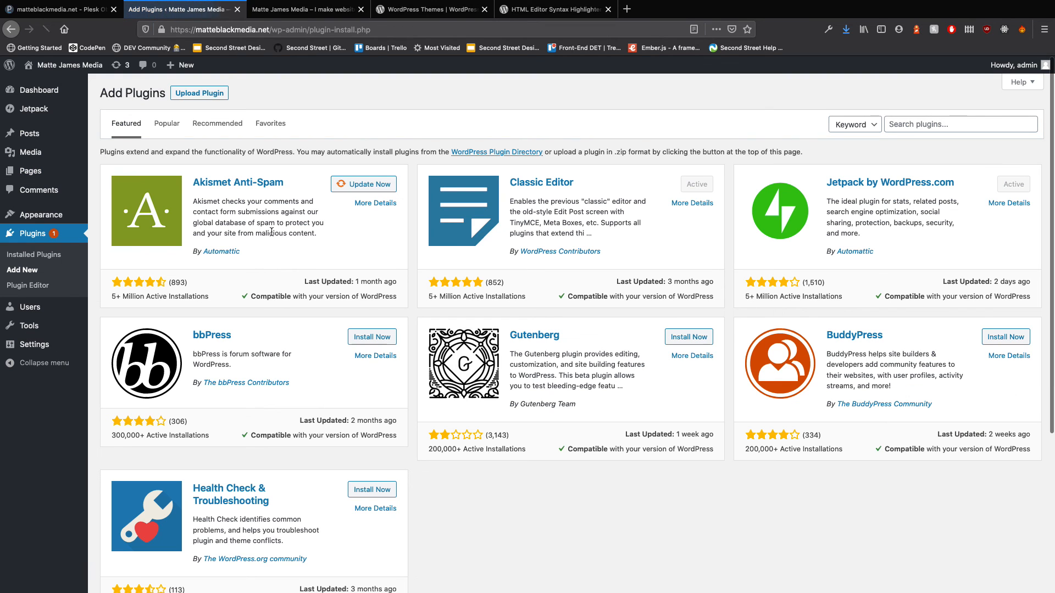
Search the plugins for "HTML Editor Syntax Highlighter", then install and activate that plugin.
{"action": "left_click", "coordinate": [925, 123]}
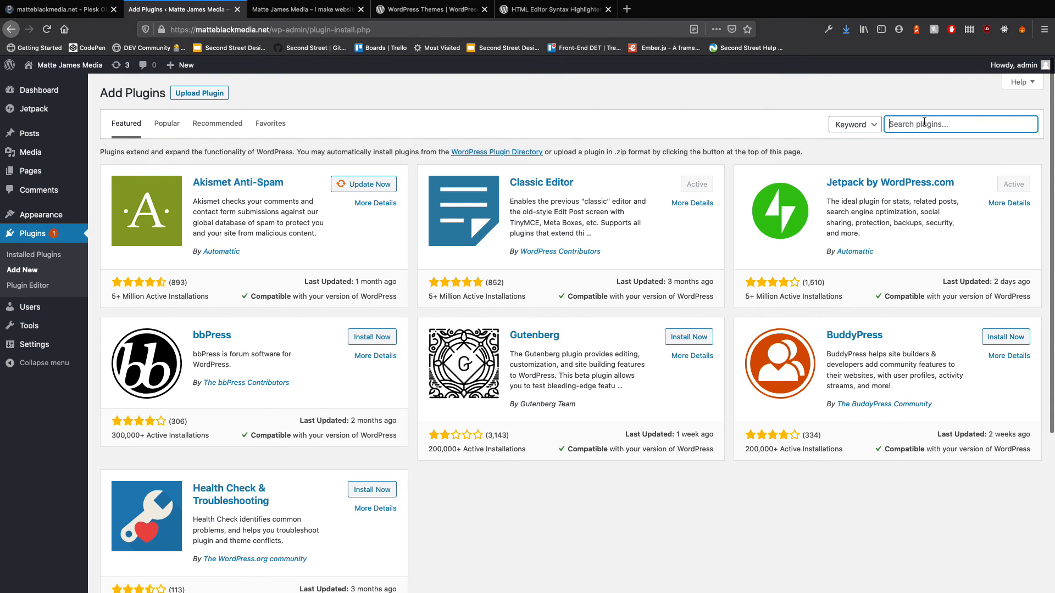
{"action": "left_click", "coordinate": [579, 10]}
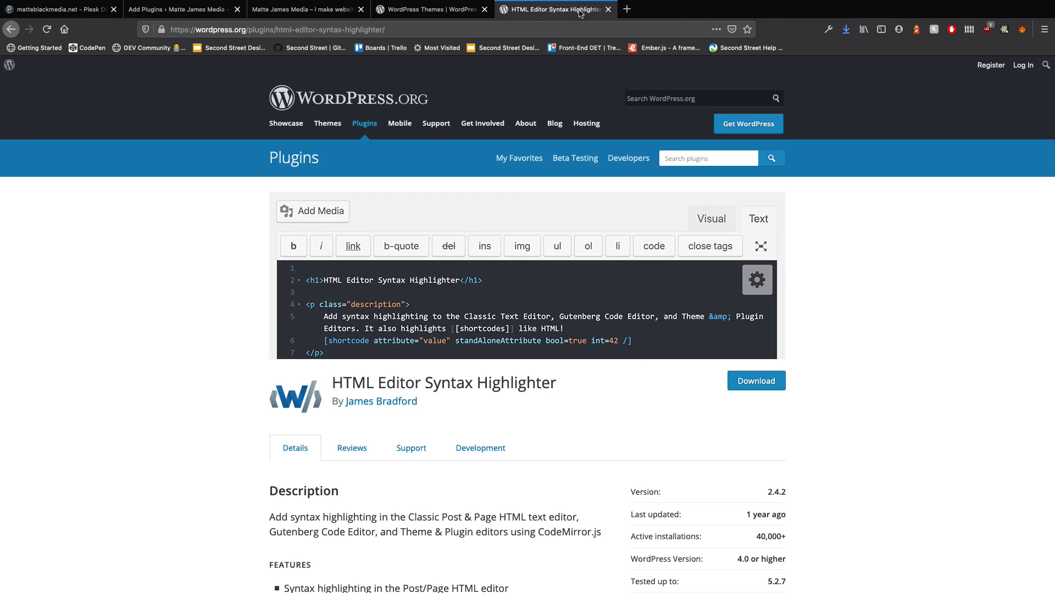
{"action": "left_click", "coordinate": [181, 10]}
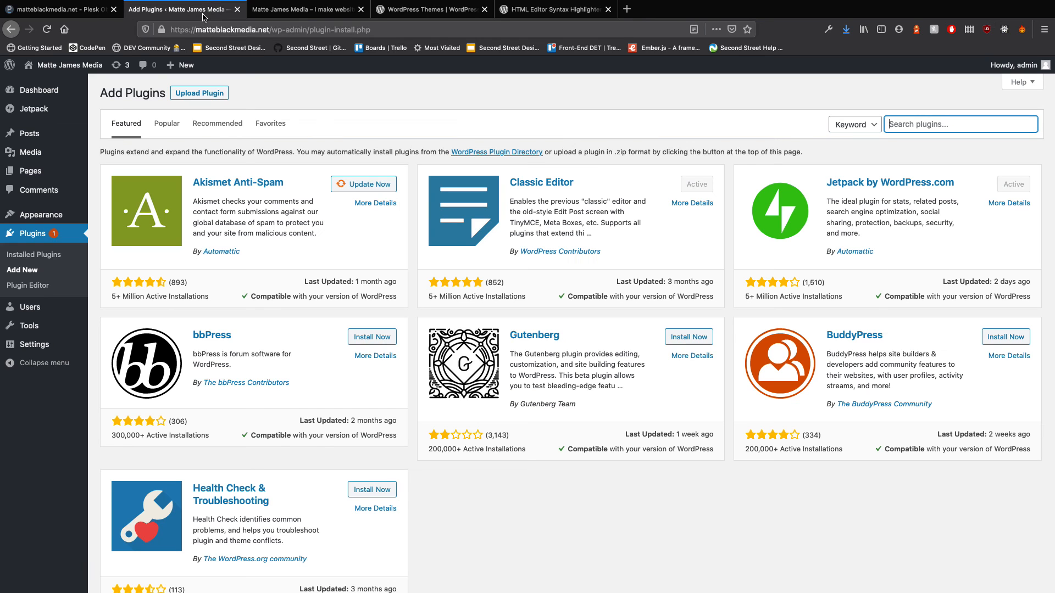
{"action": "type", "text": "HTML Editor Syntazx"}
{"action": "key", "text": "BackSpace"}
{"action": "key", "text": "BackSpace"}
{"action": "type", "text": "x Highlighter"}
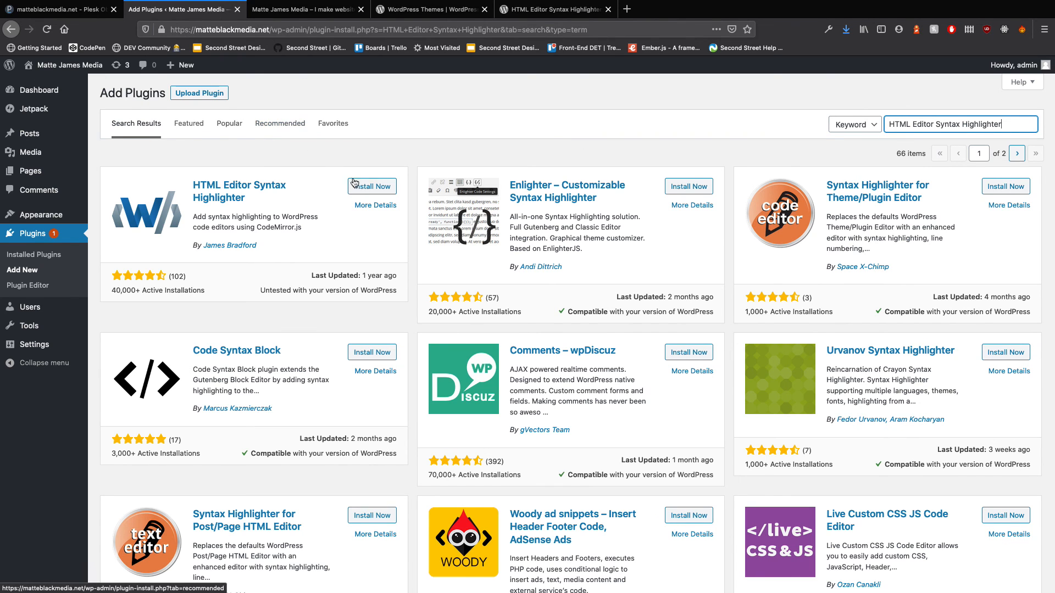
{"action": "left_click", "coordinate": [367, 188]}
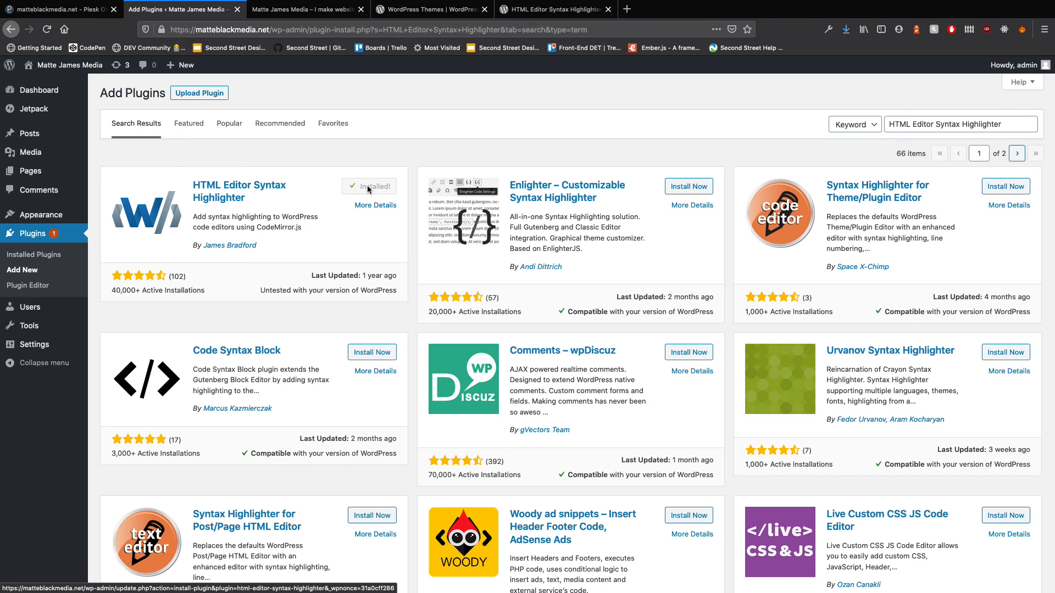
{"action": "left_click", "coordinate": [371, 189]}
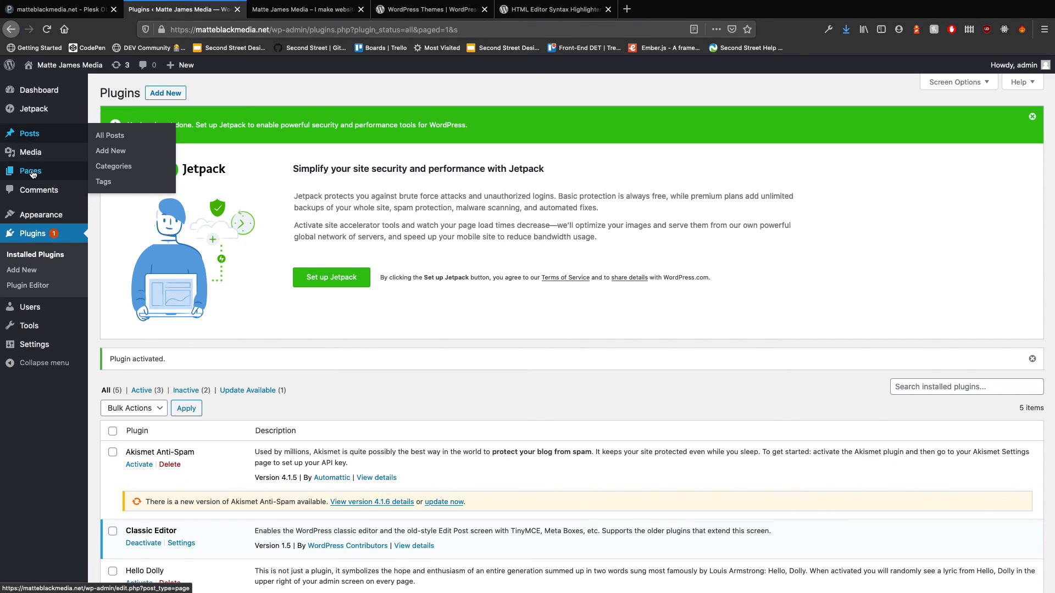
Start a new page, enter "<p>THis is my thing</p>" in its text editor and select the line.
{"action": "mouse_move", "coordinate": [77, 171]}
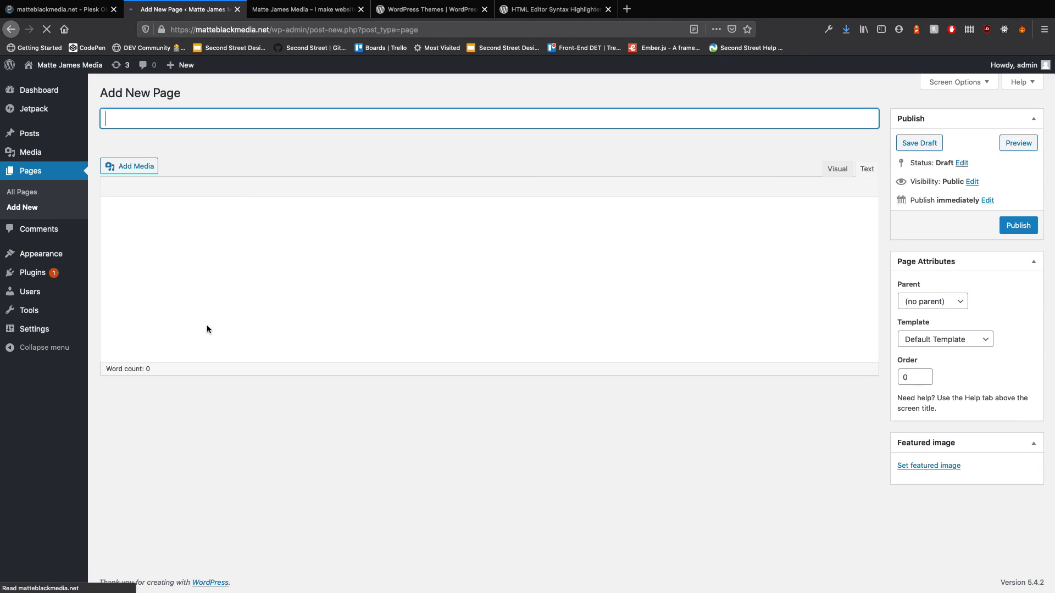
{"action": "left_click", "coordinate": [157, 231]}
{"action": "type", "text": "<p>TH"}
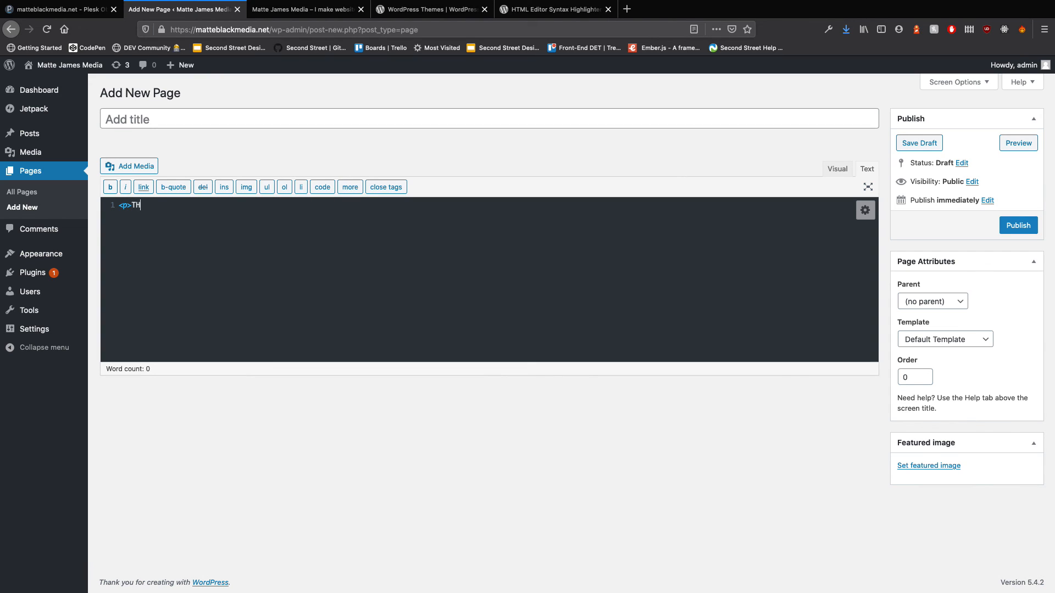
{"action": "type", "text": "is is ny thing</p<"}
{"action": "key", "text": "BackSpace"}
{"action": "type", "text": ">"}
{"action": "left_click", "coordinate": [225, 207]}
{"action": "left_click_drag", "start_coordinate": [225, 207], "coordinate": [56, 210]}
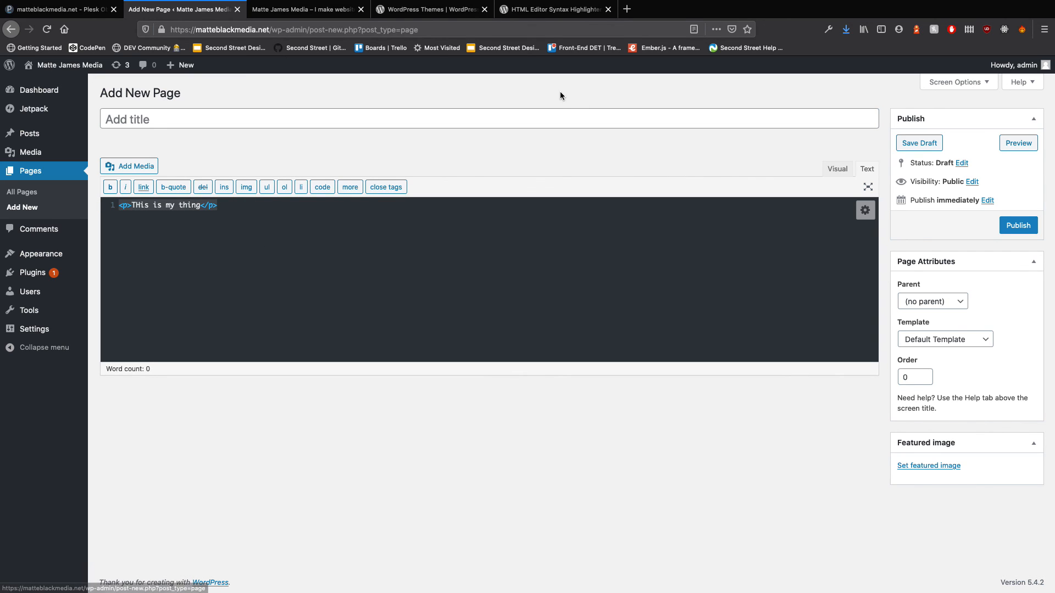